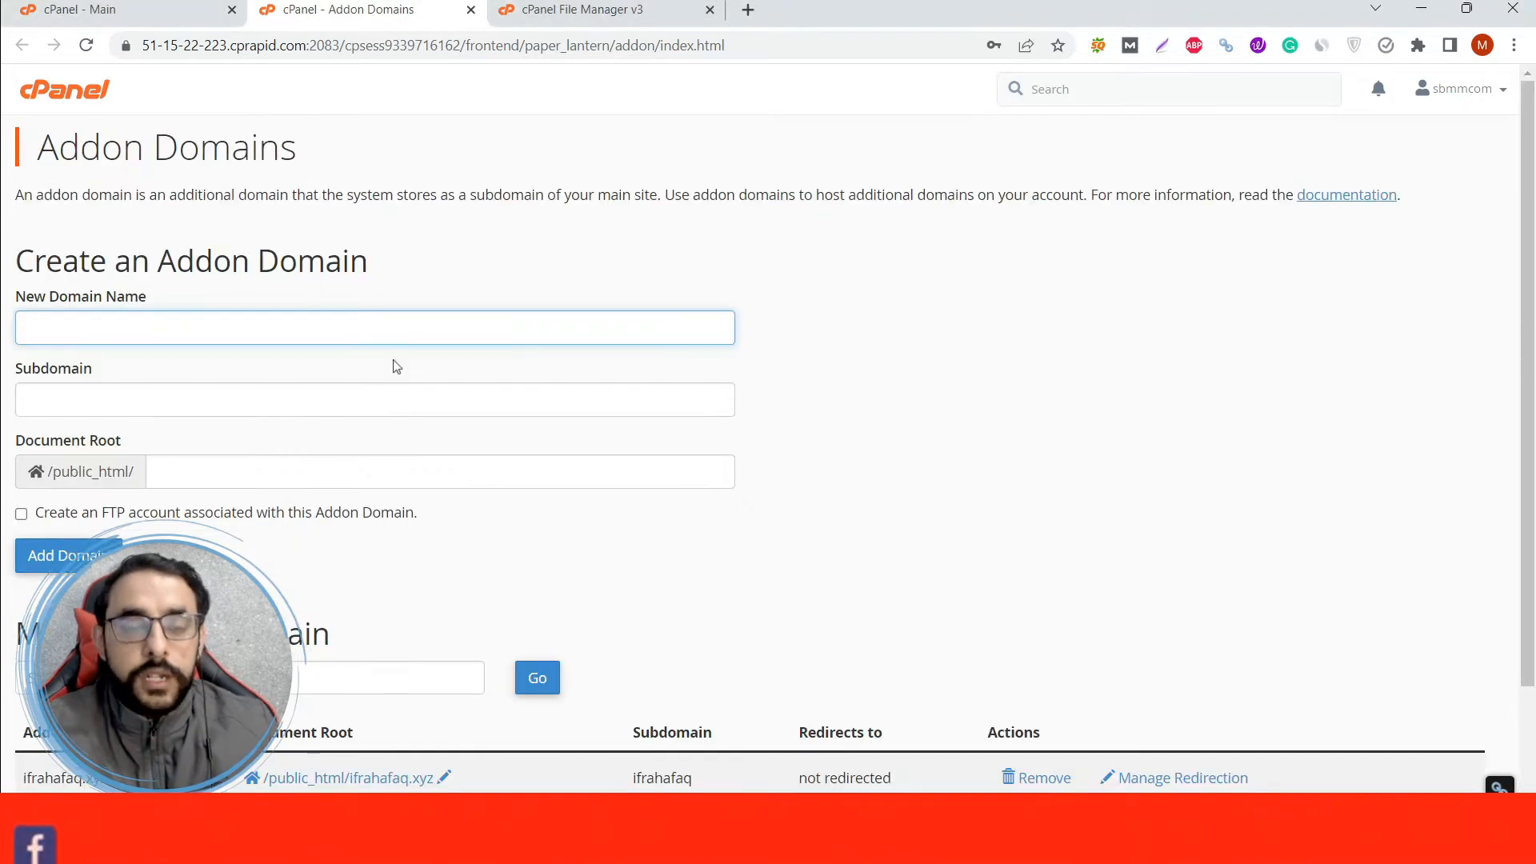
Copy the addon domain name ifrahafaq.xyz from the domain list and open that site in a new tab.
scroll(435, 443, down, 2)
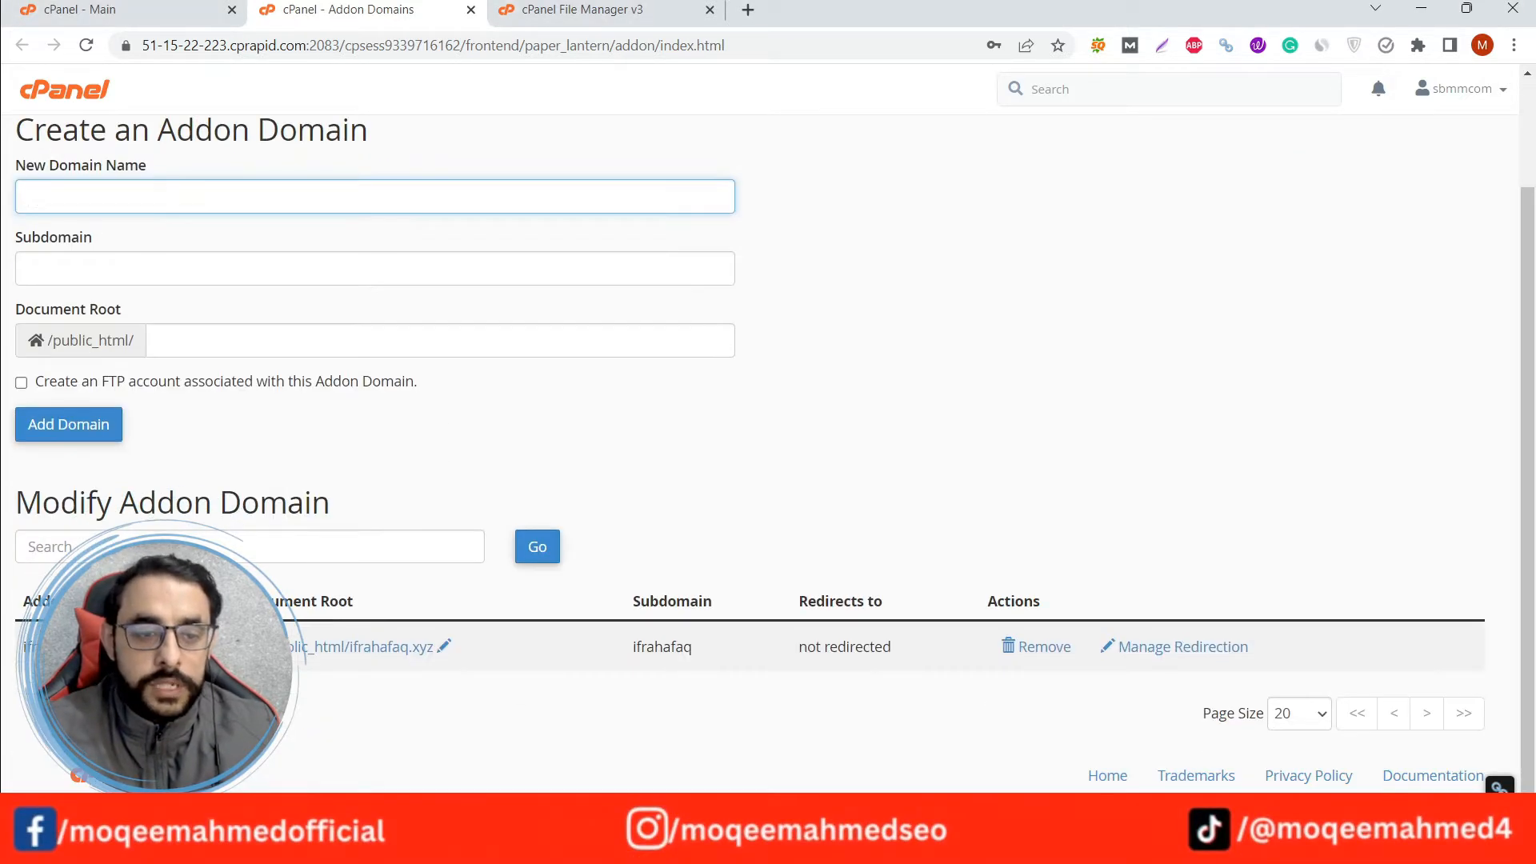
drag(111, 650, 21, 659)
key(ctrl+c)
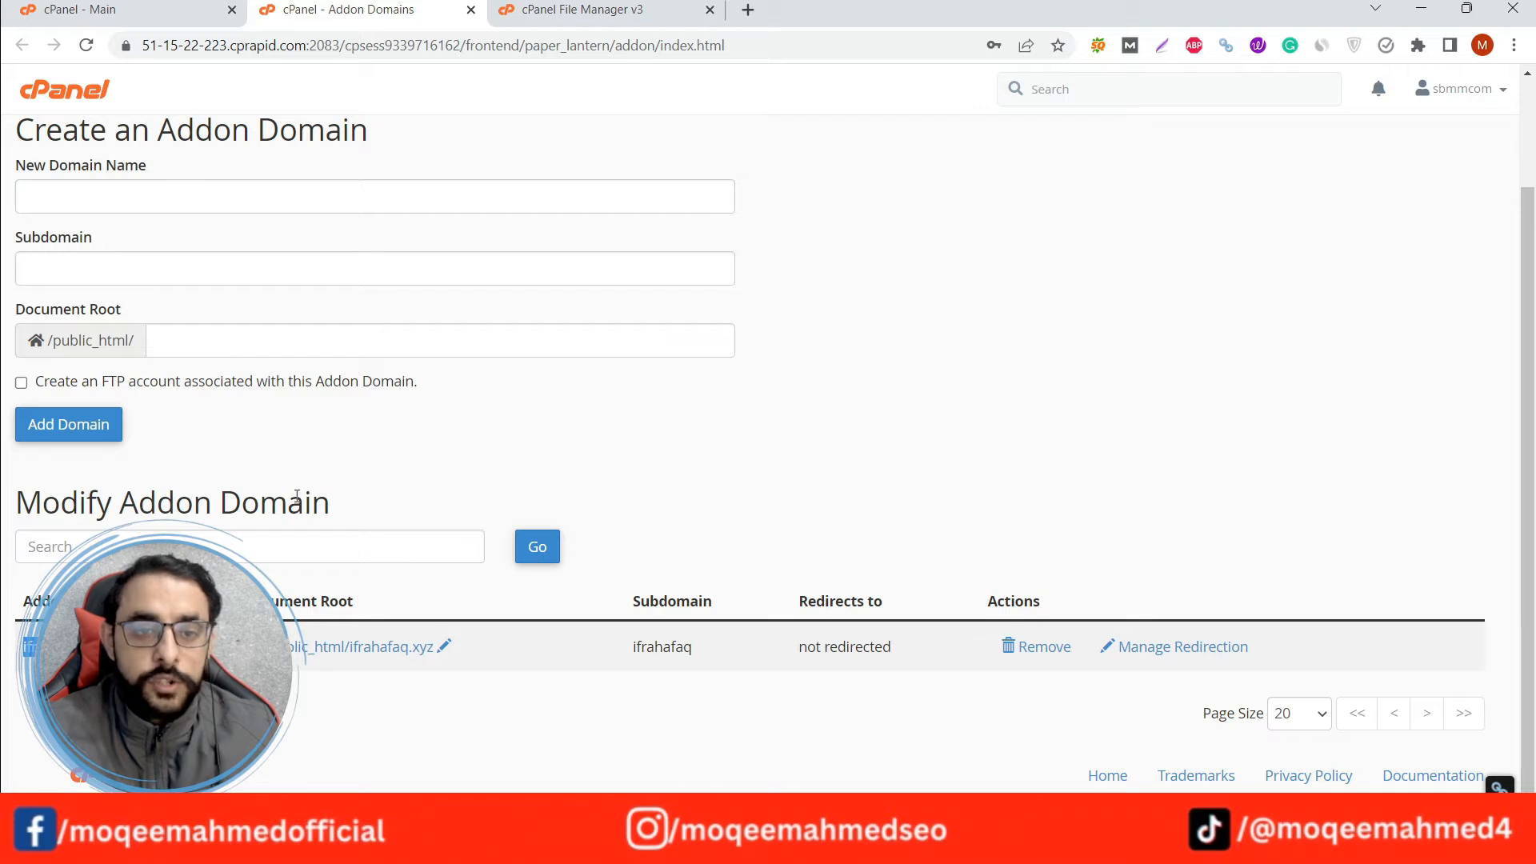
scroll(296, 496, up, 2)
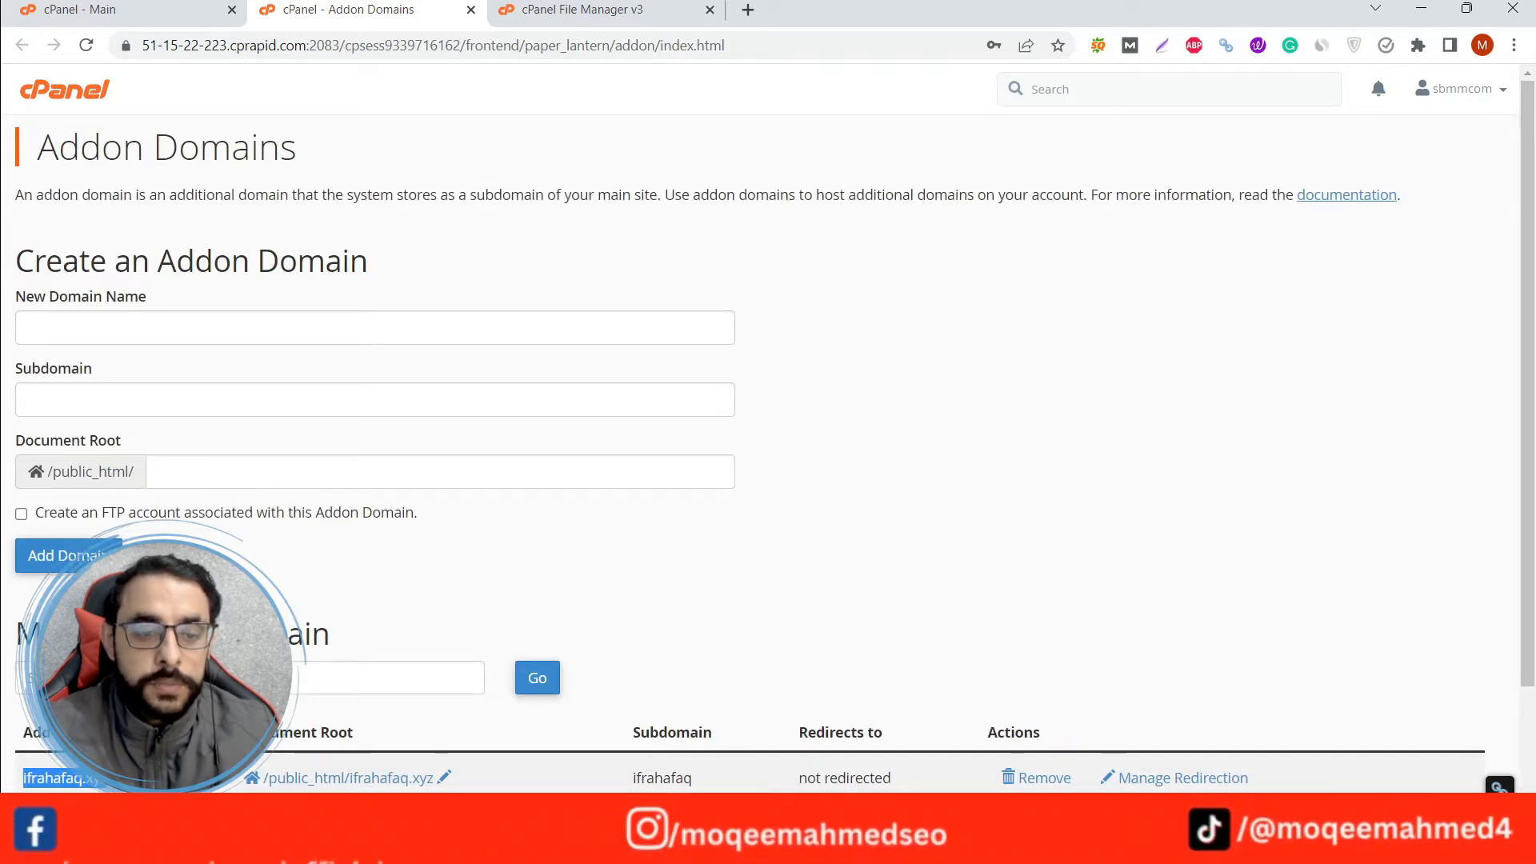
key(ctrl+t)
key(ctrl+v)
key(Return)
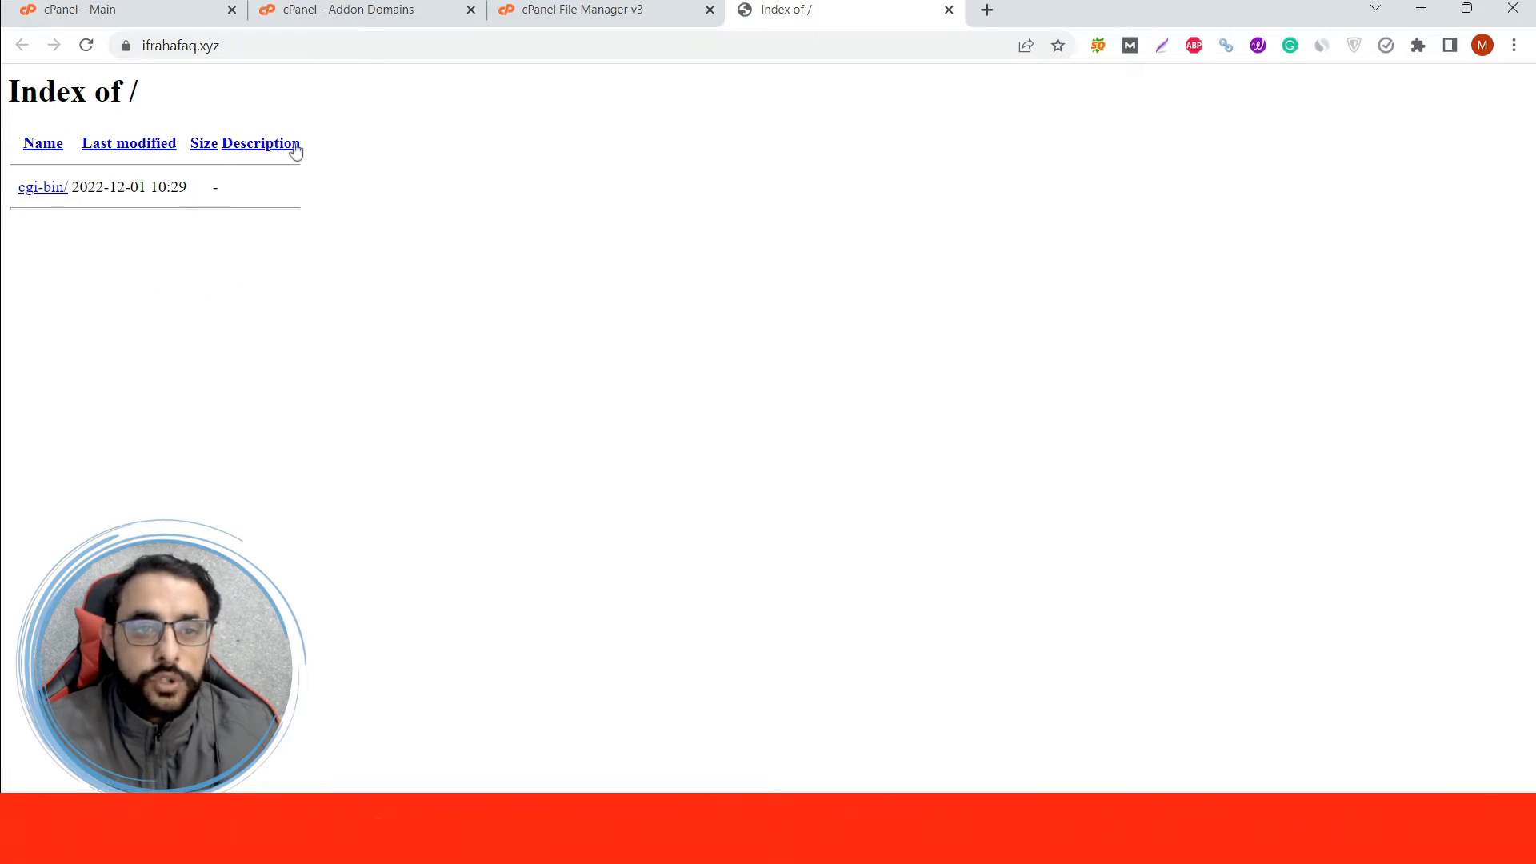
Check the addon domain list once more, close the Addon Domains page, and return to the site's index page.
click(336, 9)
scroll(768, 448, down, 3)
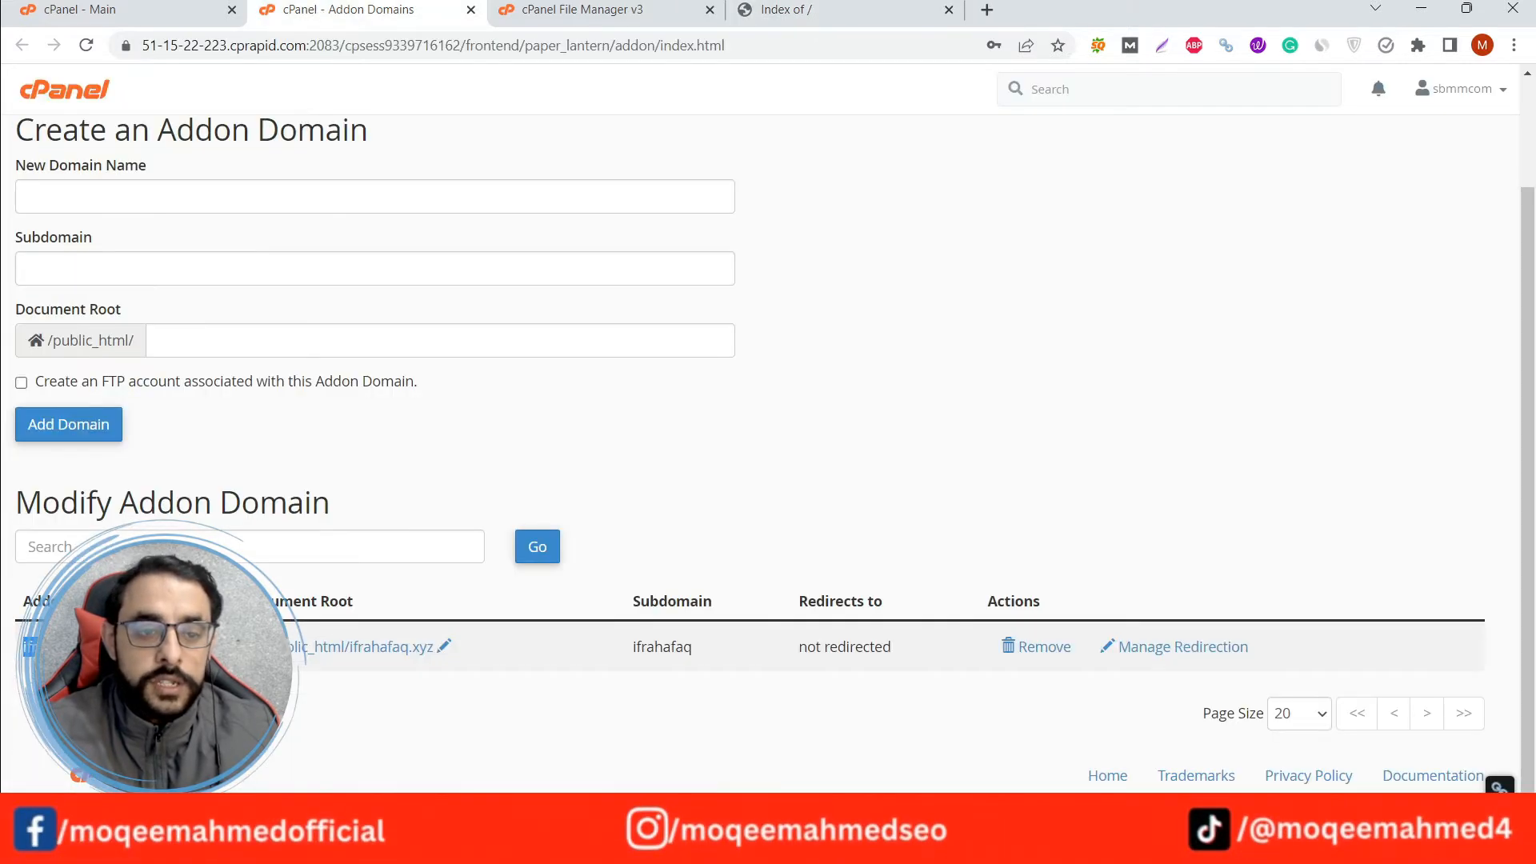
scroll(436, 89, up, 2)
click(471, 10)
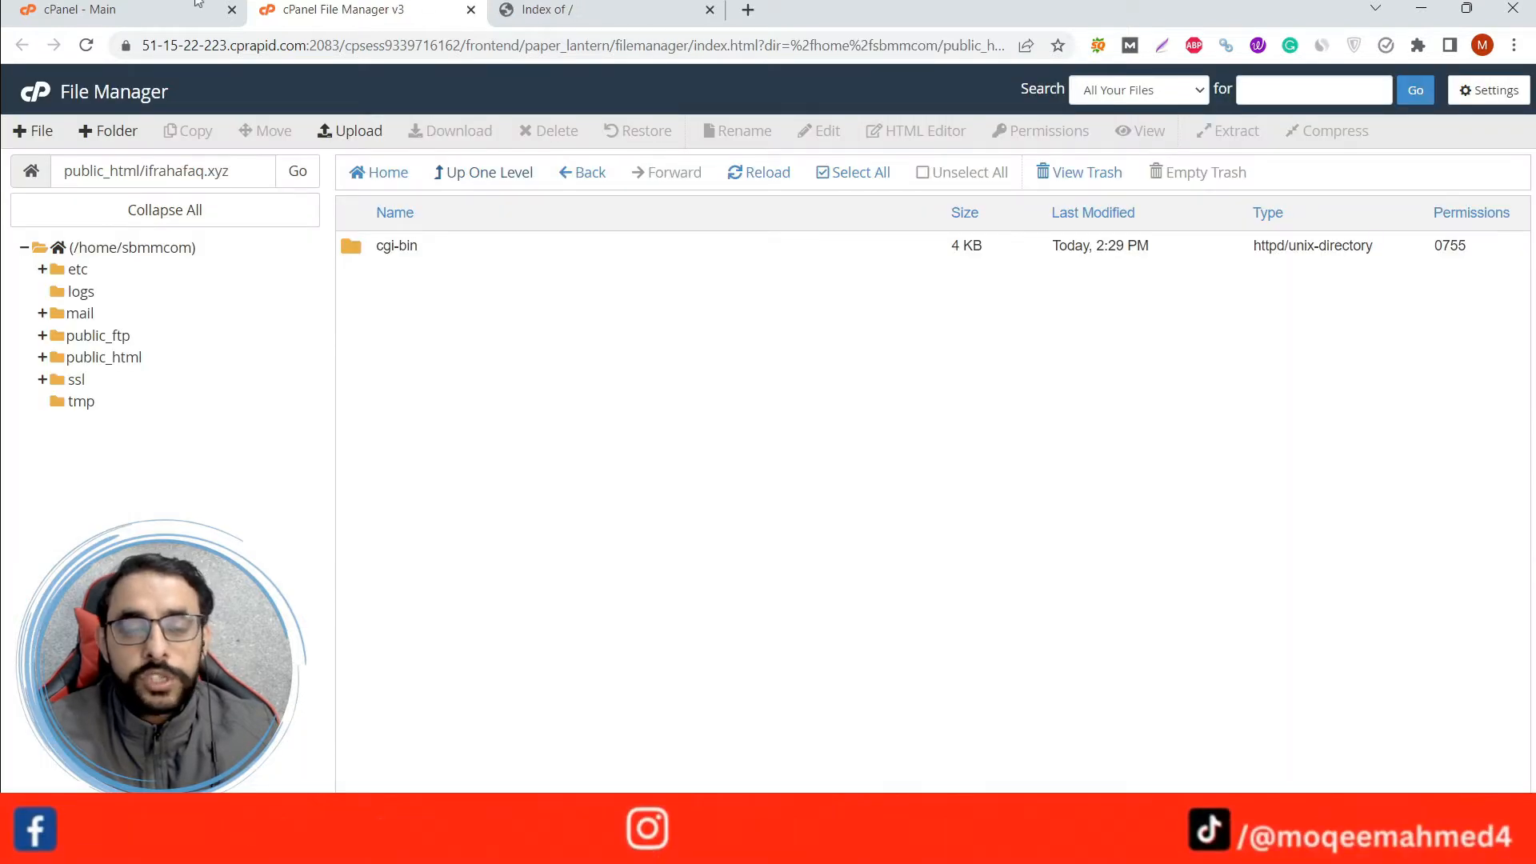
click(566, 6)
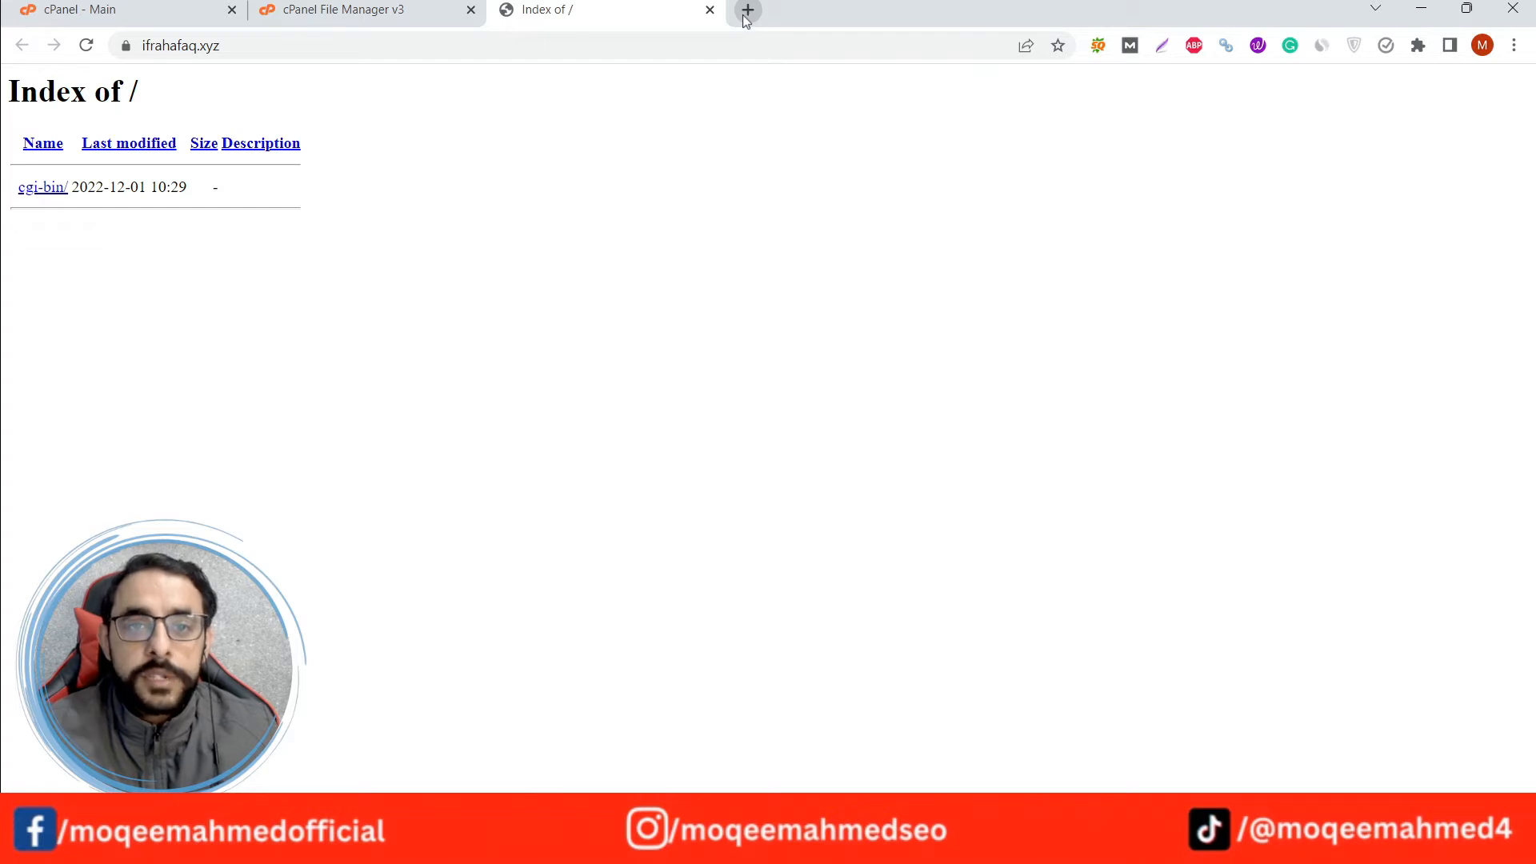
Search the web for "wordpress download" in a new tab and open the WordPress.org download page.
click(745, 13)
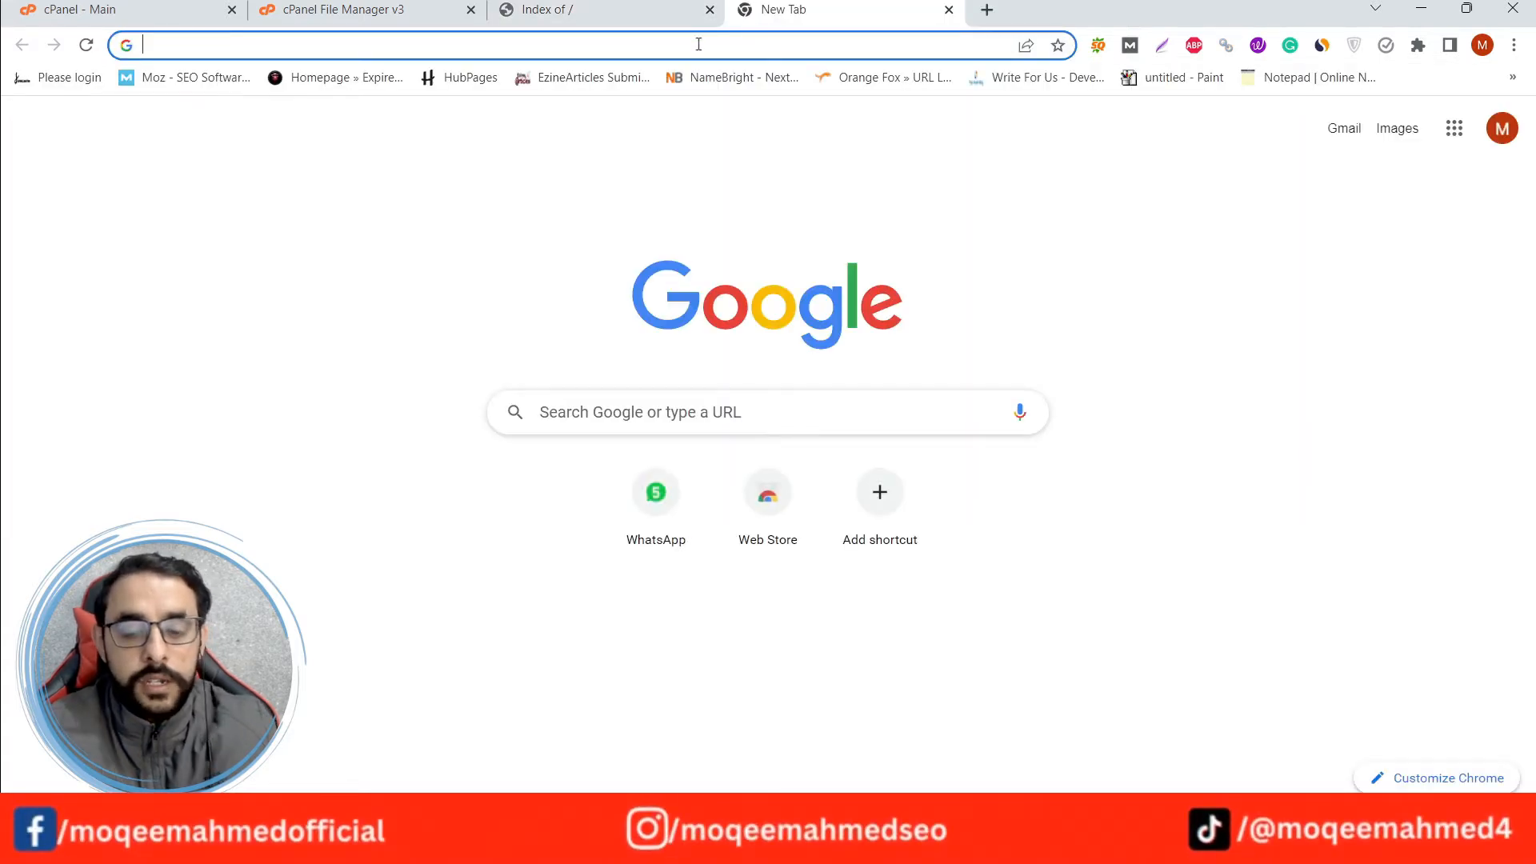
text(wordpress down)
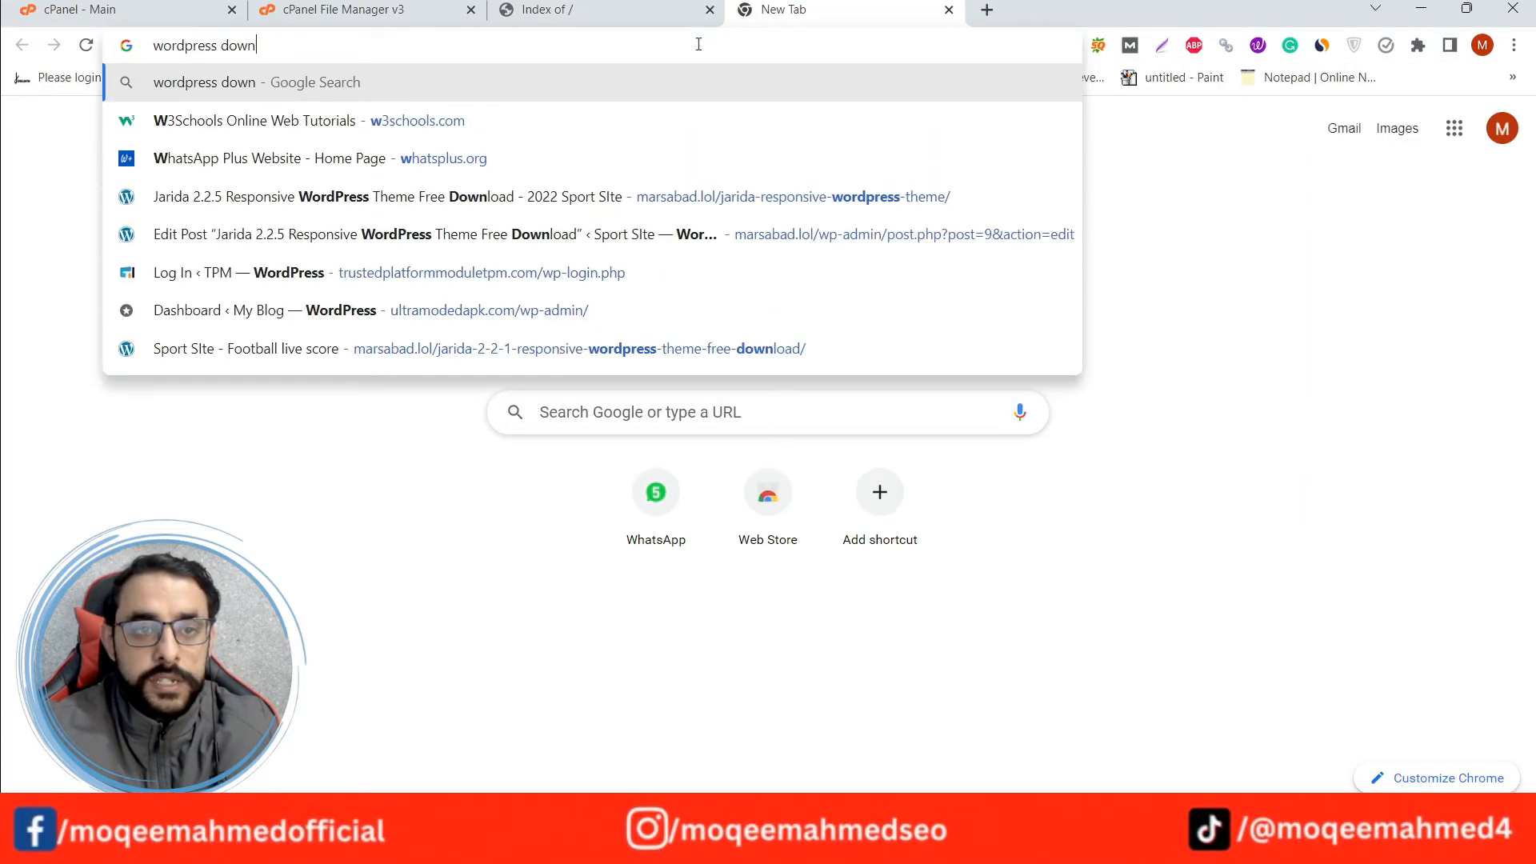
text(load)
key(Return)
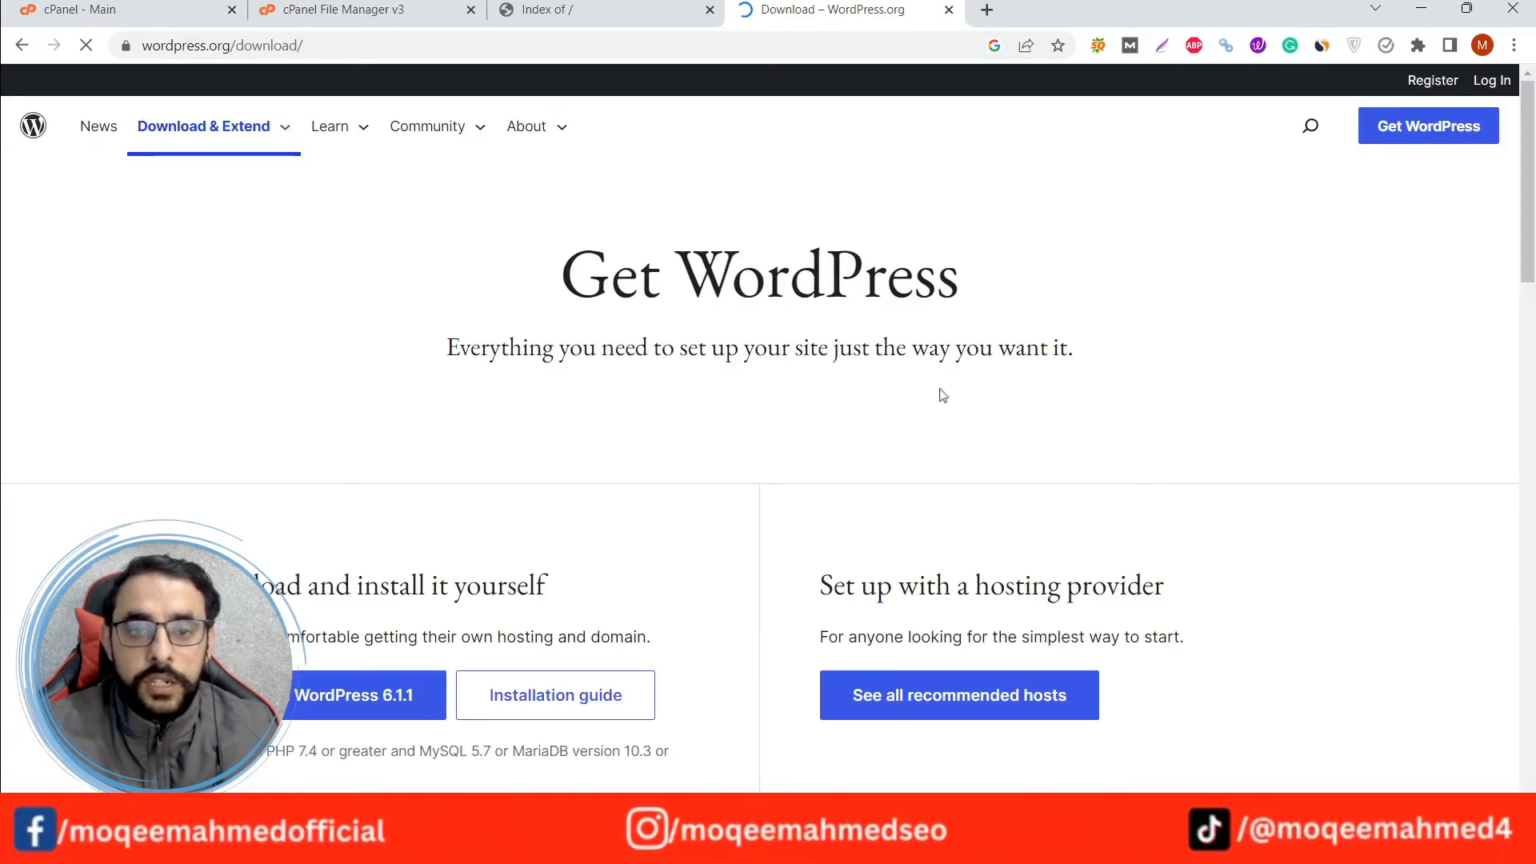
Download WordPress 6.1.1 and dismiss the thank-you message.
scroll(760, 374, down, 2)
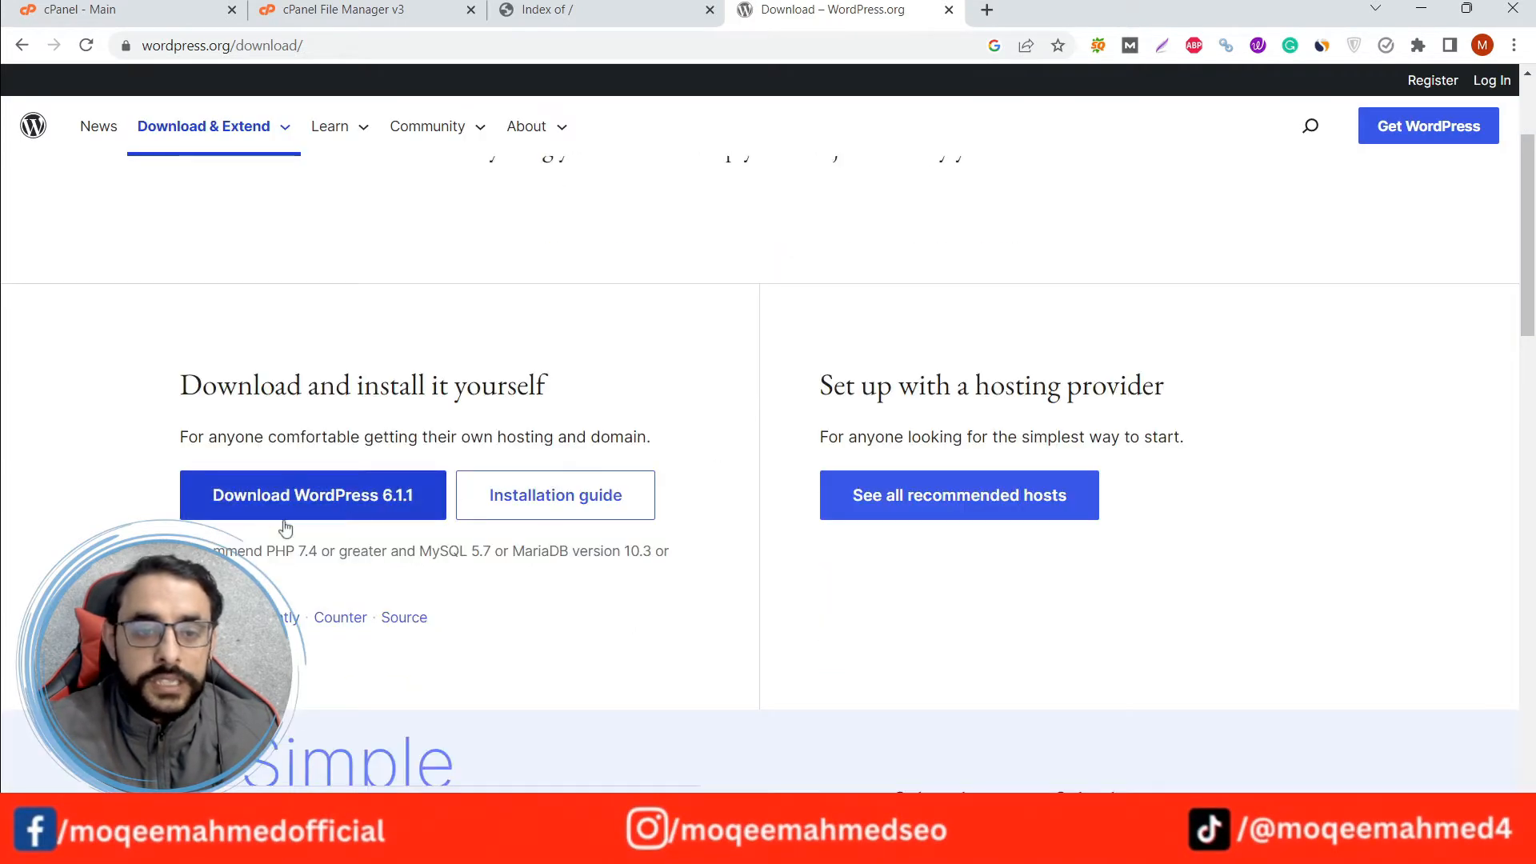
click(349, 498)
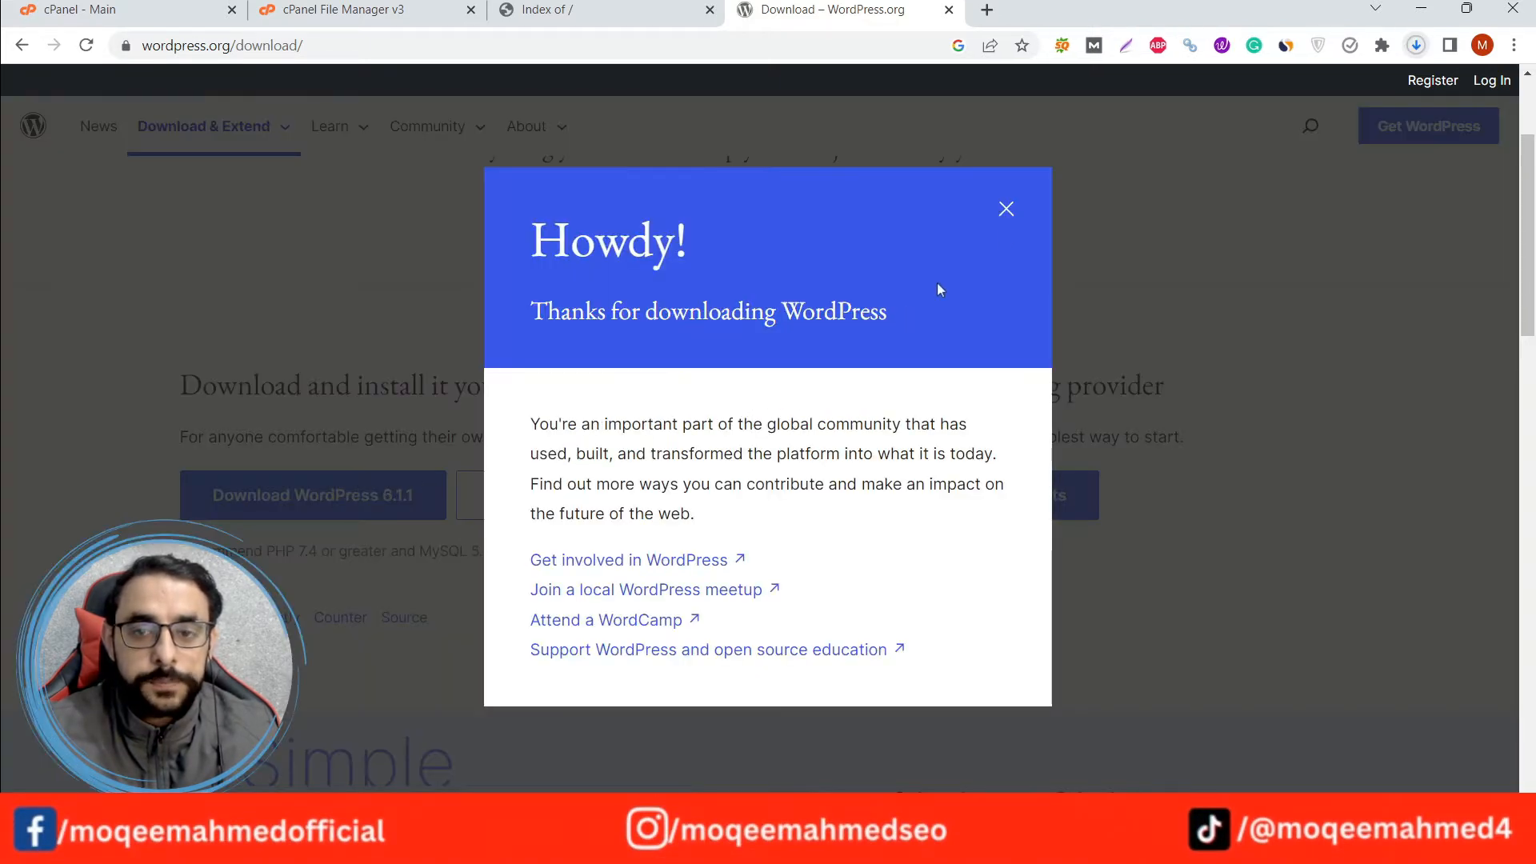
click(1006, 213)
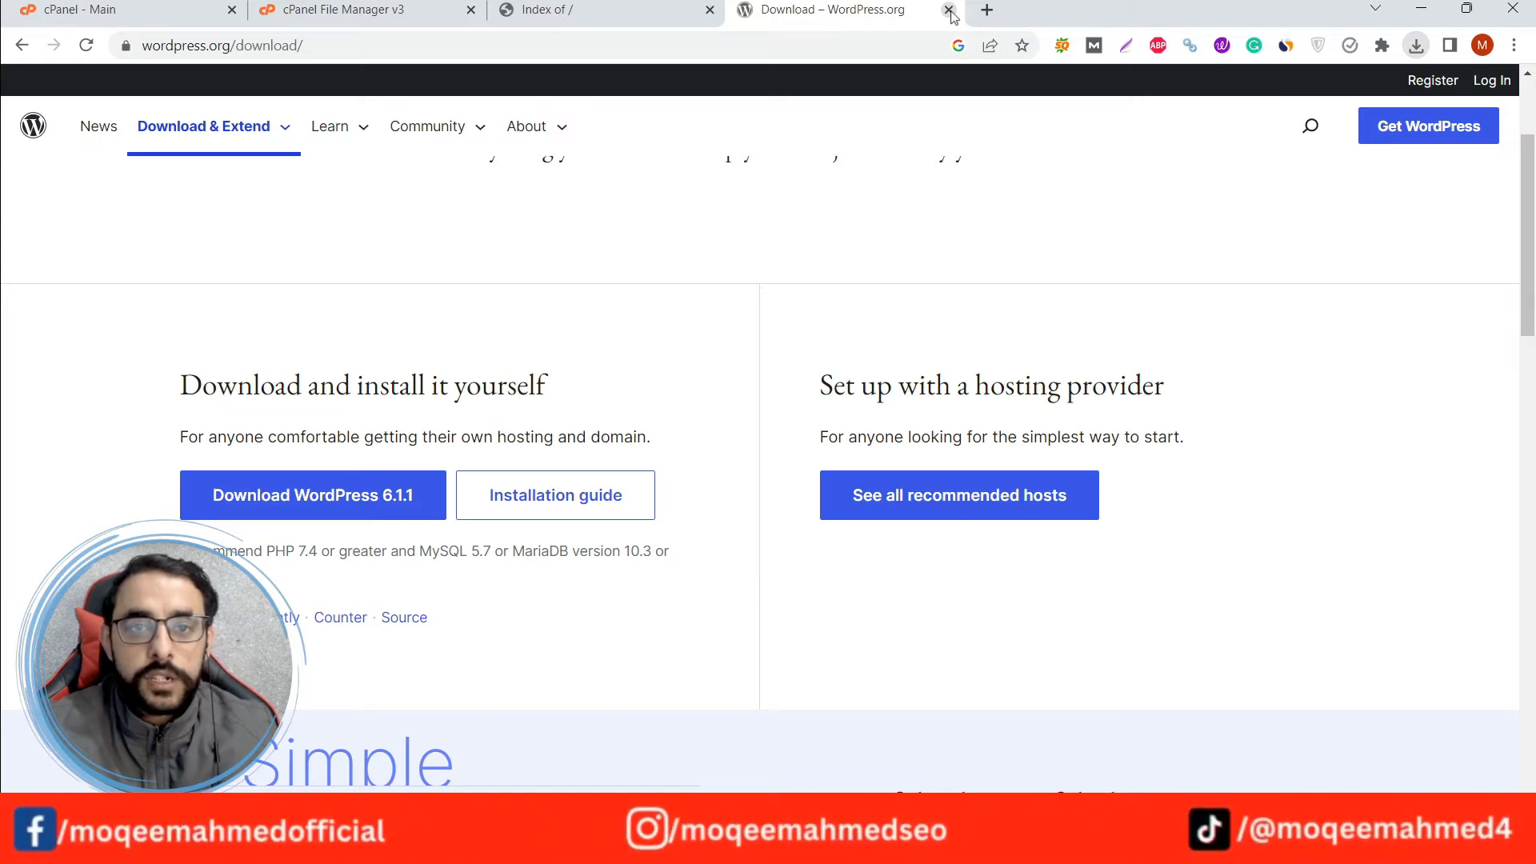
click(404, 4)
click(483, 172)
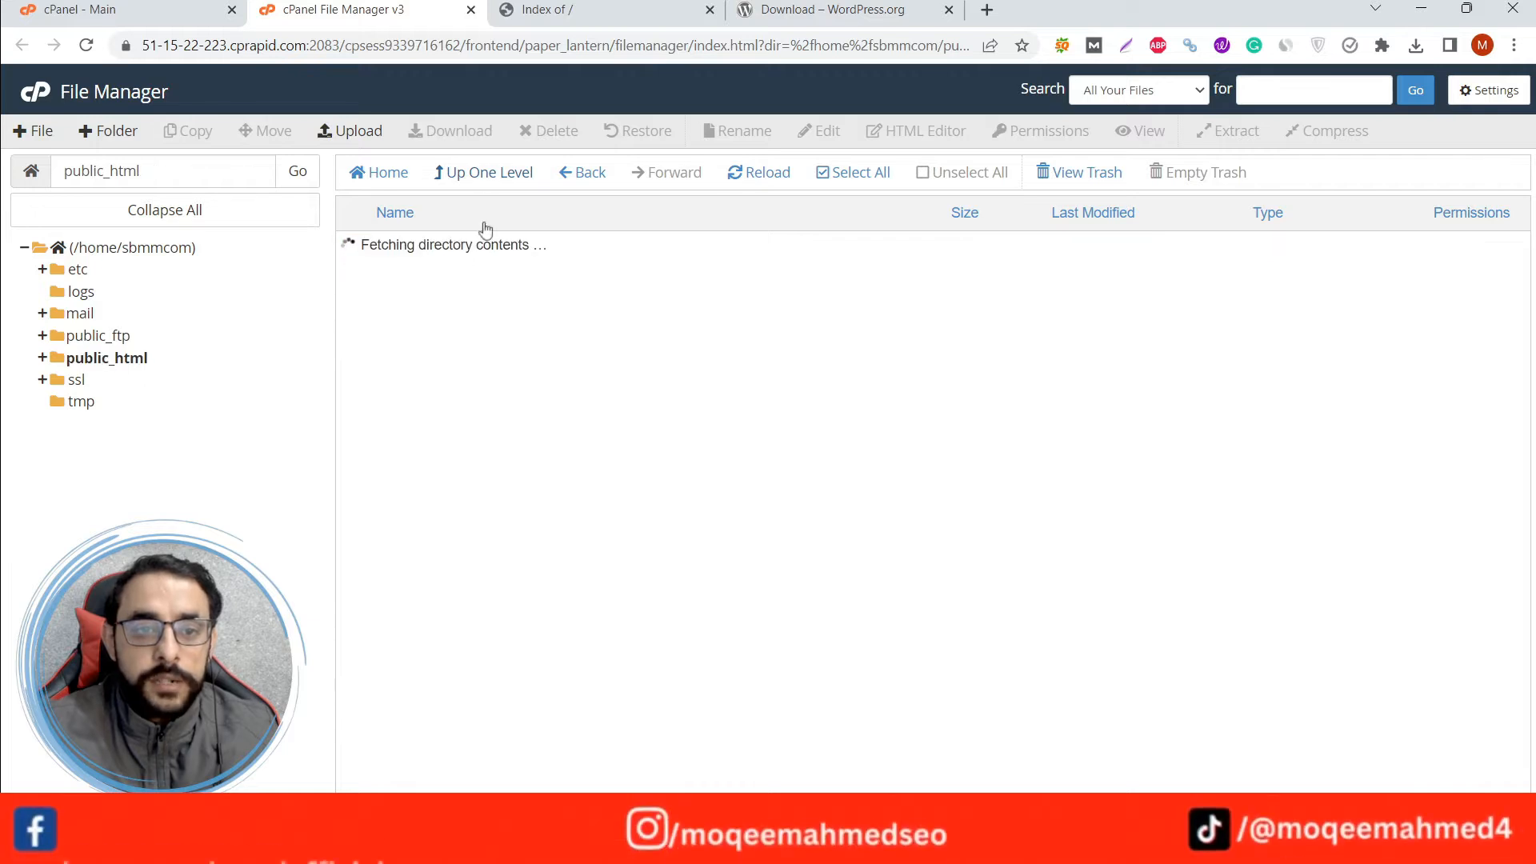
click(470, 10)
Open File Manager from the cPanel main page and go to the ifrahafaq.xyz folder inside public_html.
click(96, 9)
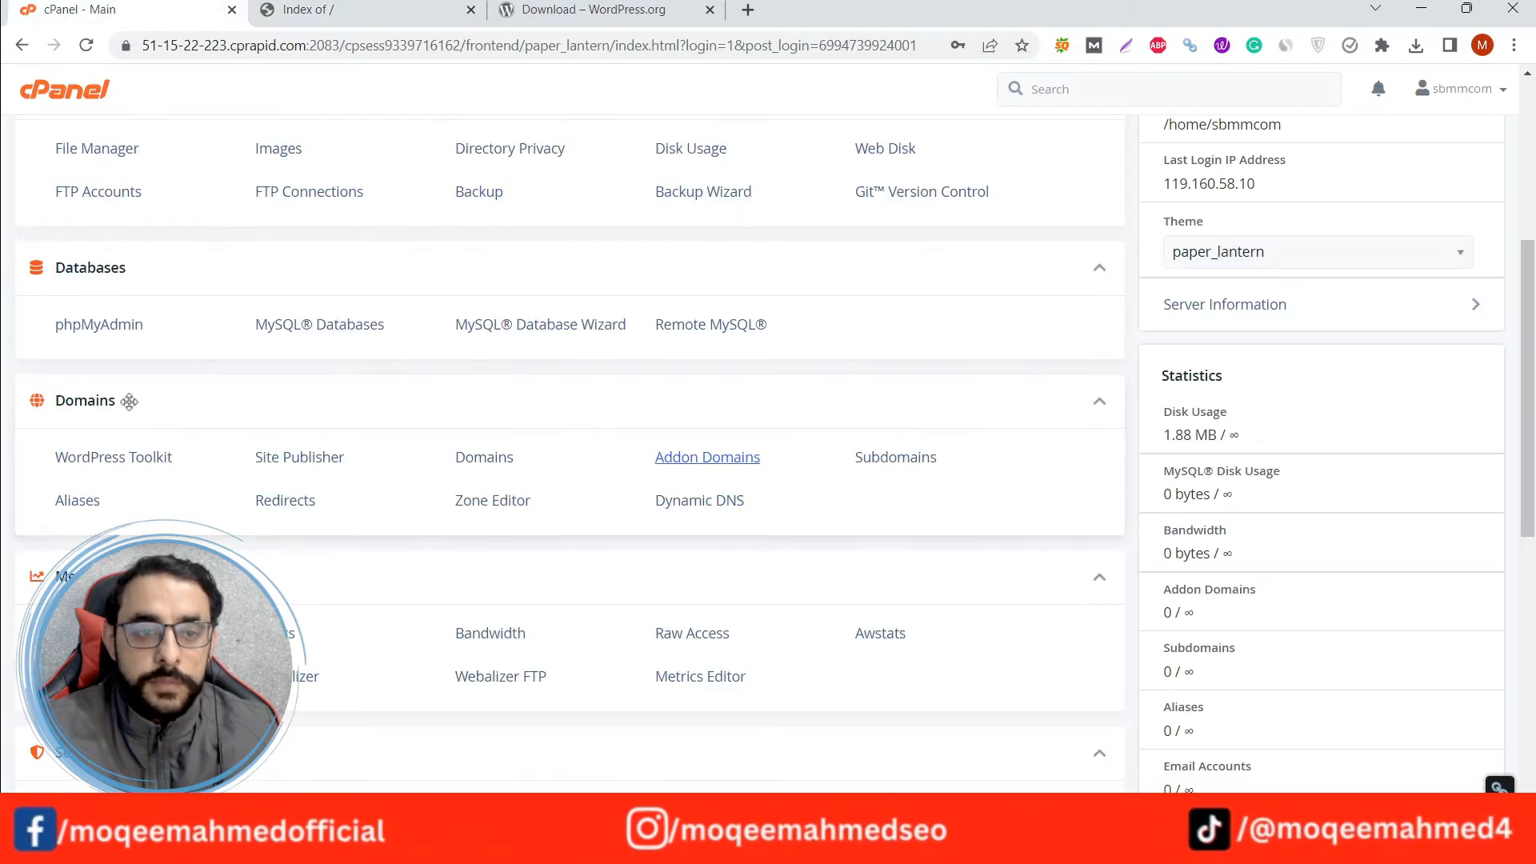
scroll(12, 424, up, 1)
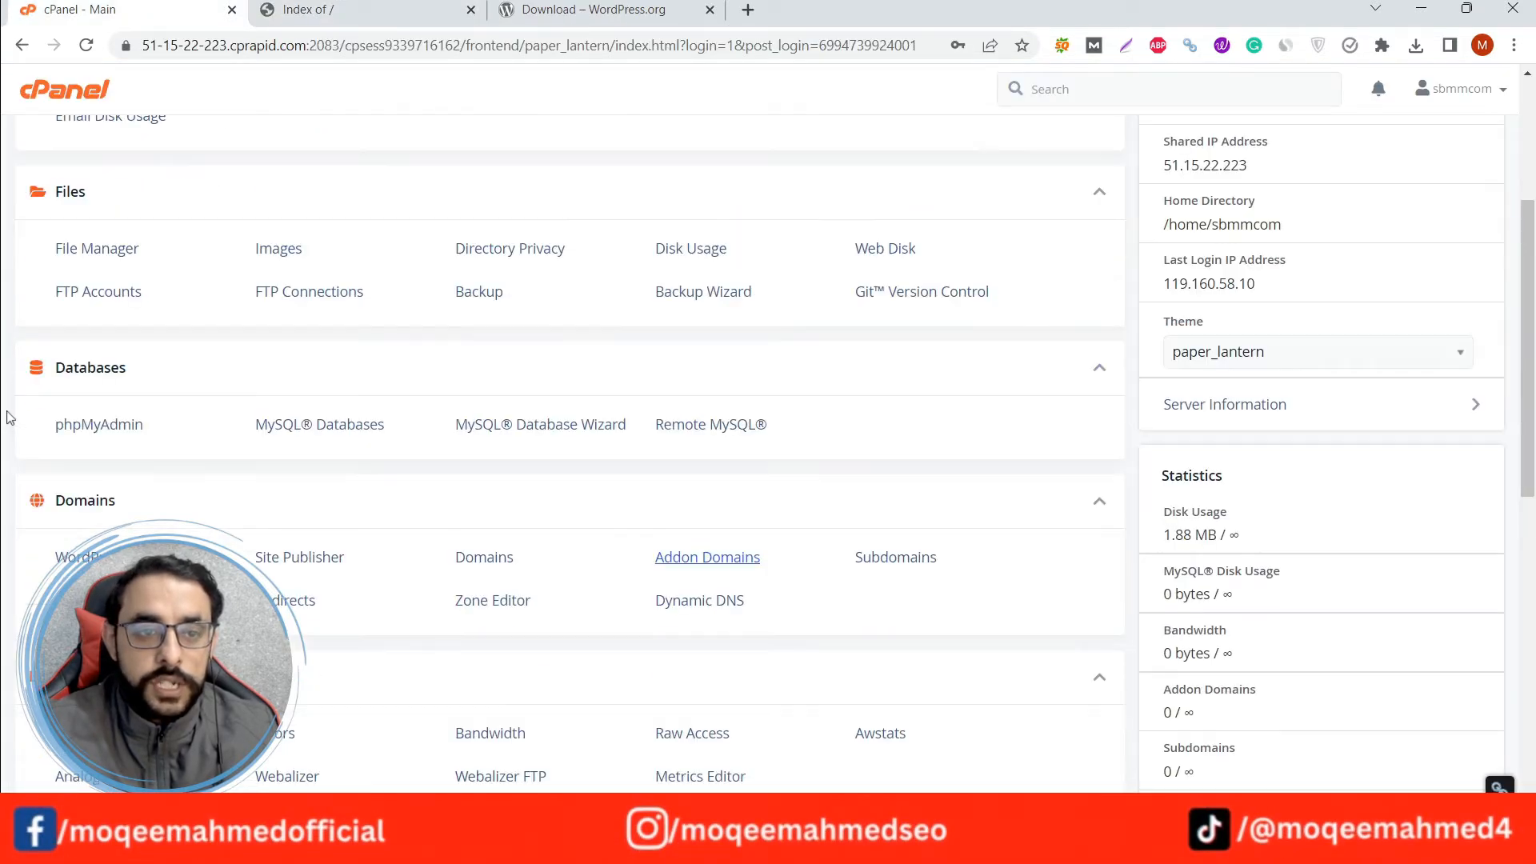
click(75, 250)
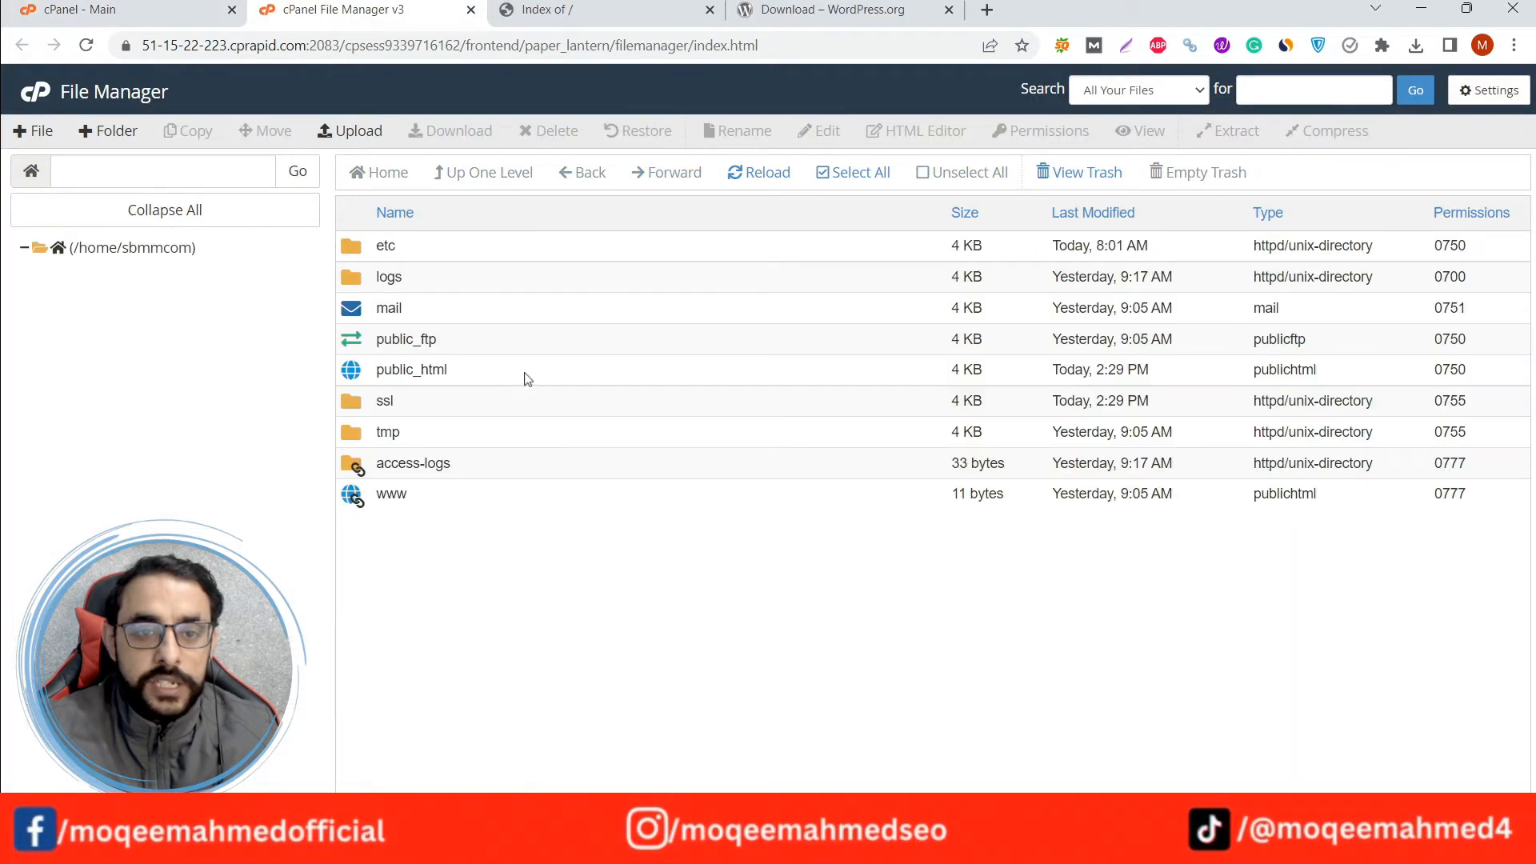
double_click(484, 378)
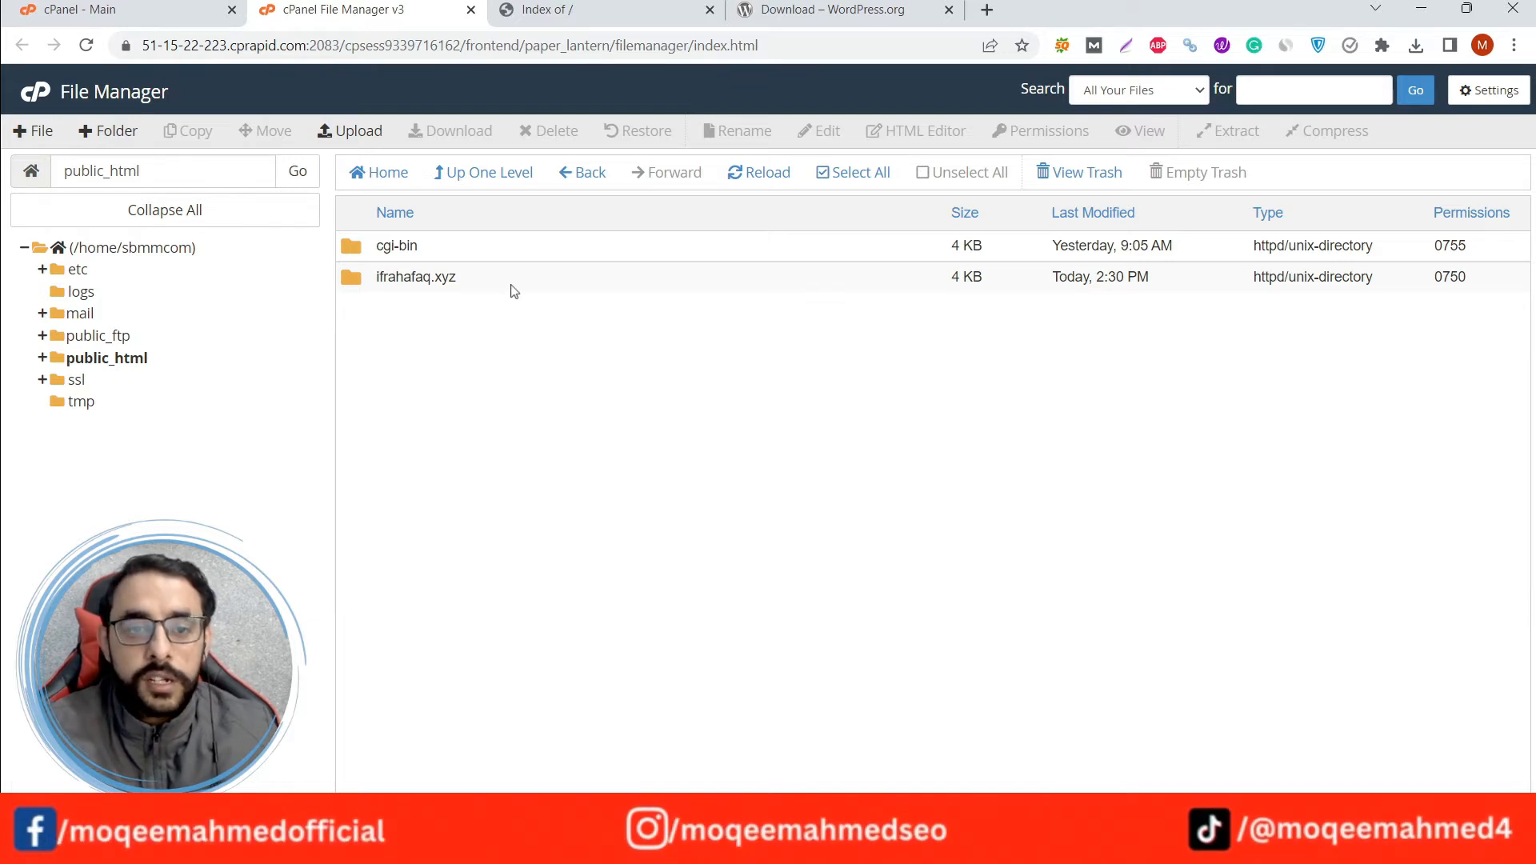
double_click(514, 288)
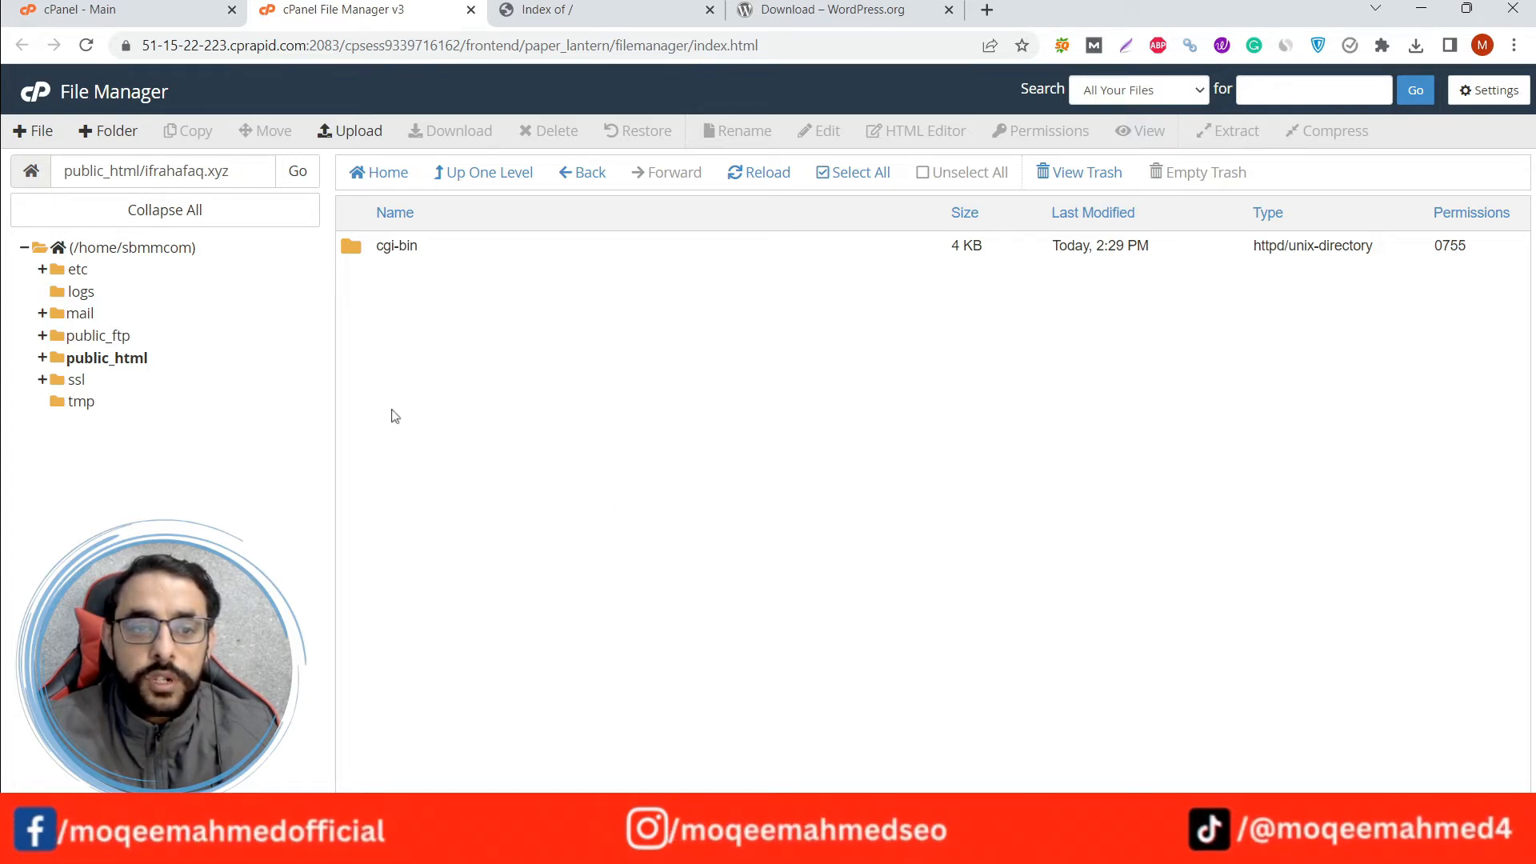
Upload wordpress-6.1.1.zip to the ifrahafaq.xyz folder, close the upload page, and reload the file list.
click(357, 132)
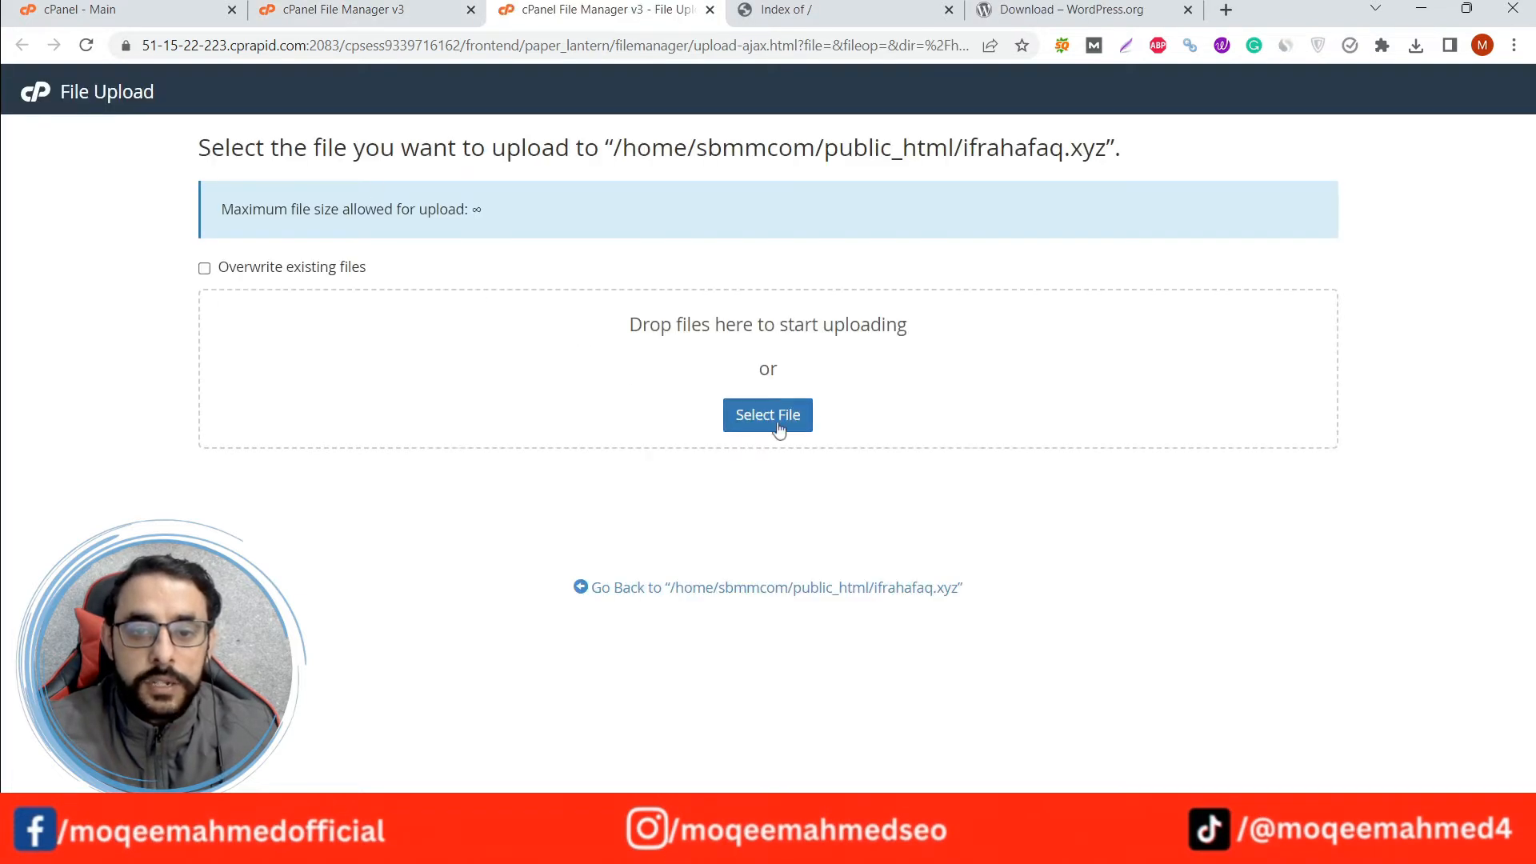
double_click(269, 260)
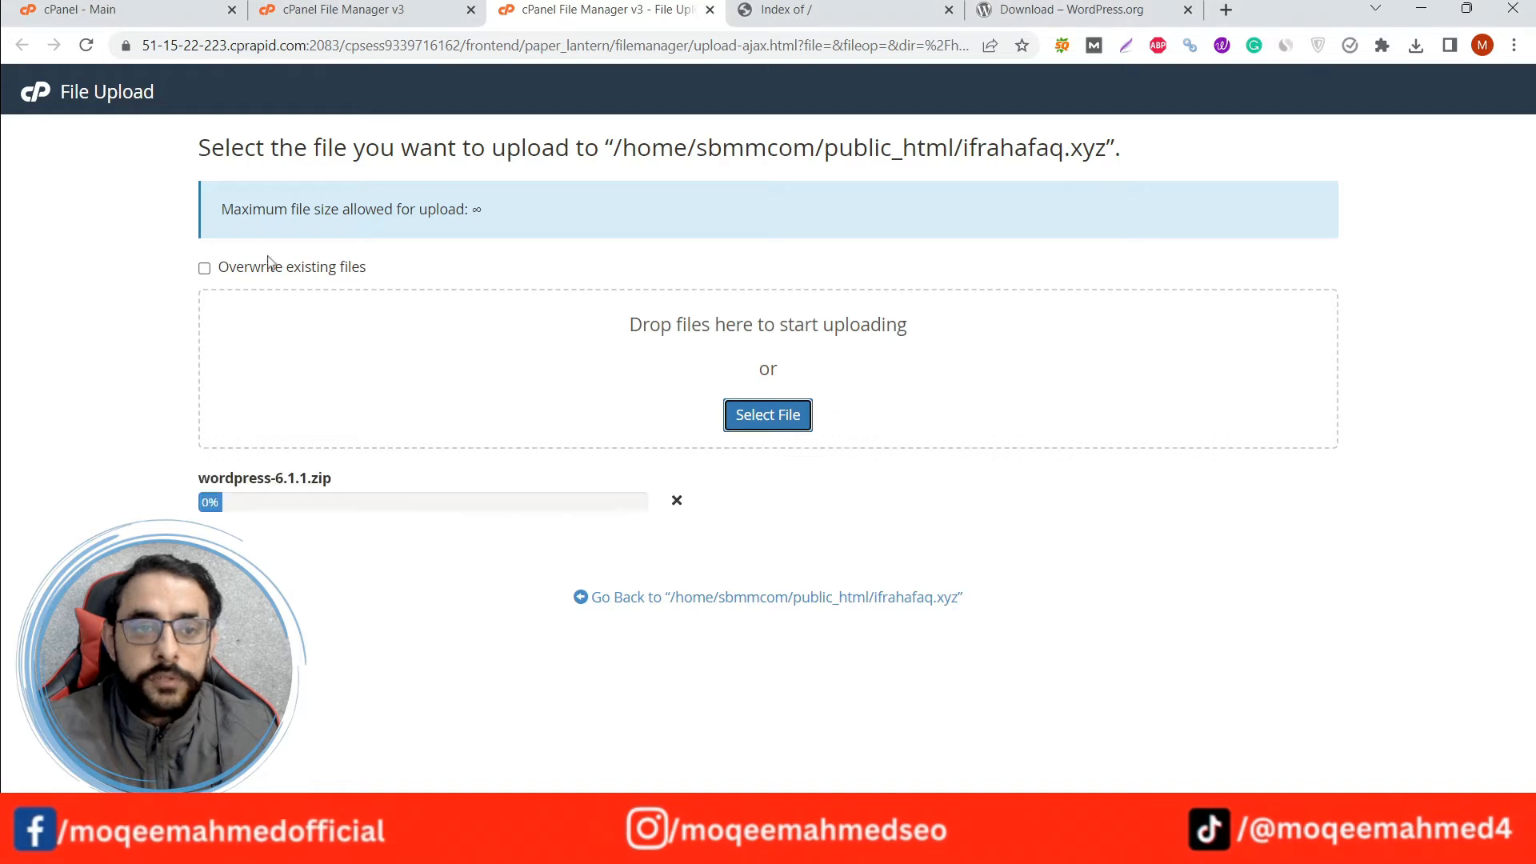
triple_click(223, 480)
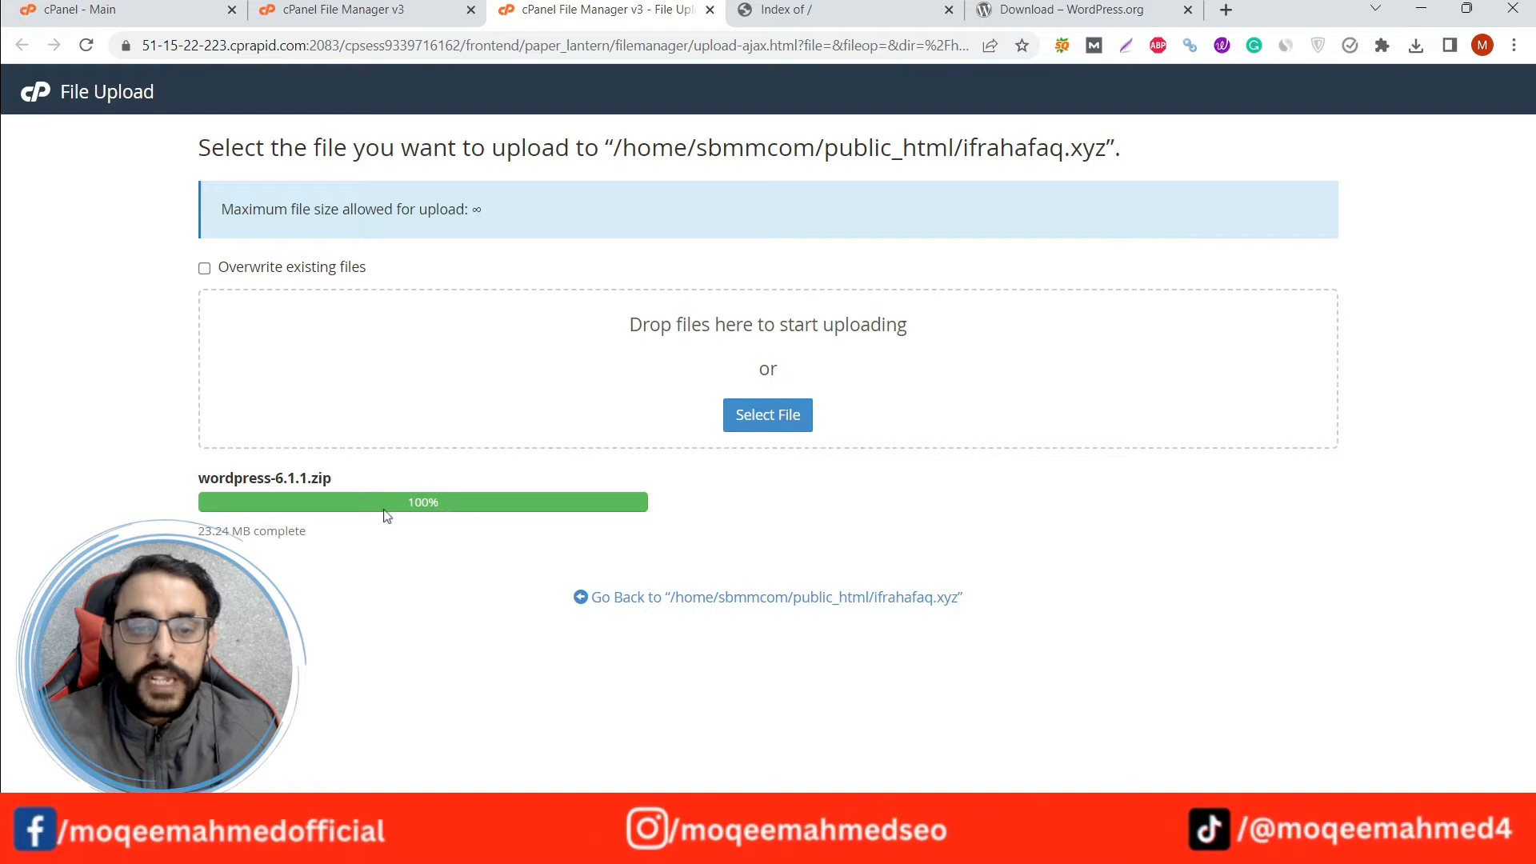
click(710, 11)
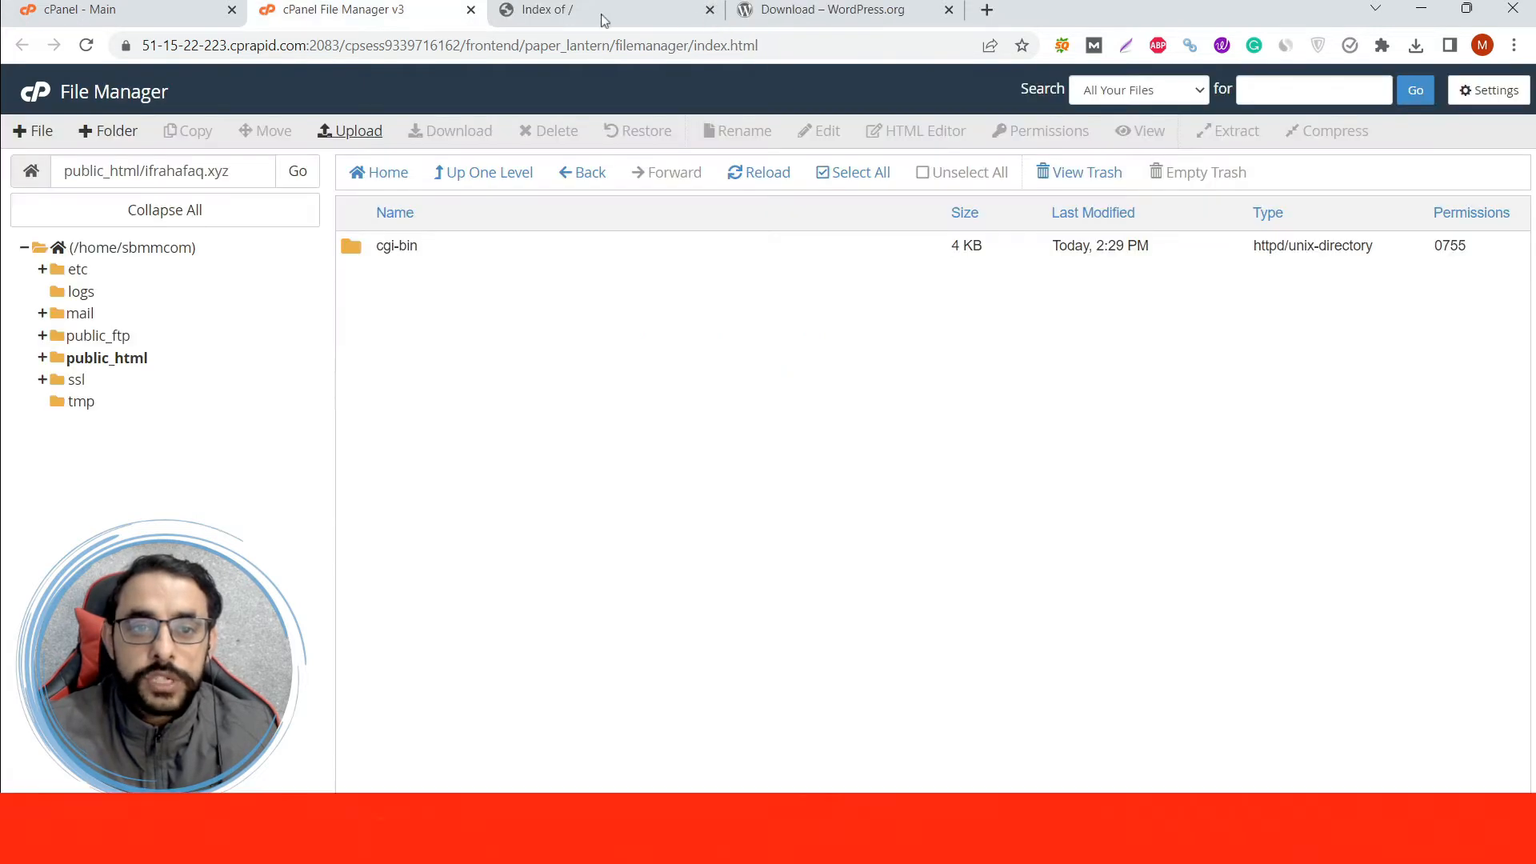
click(752, 180)
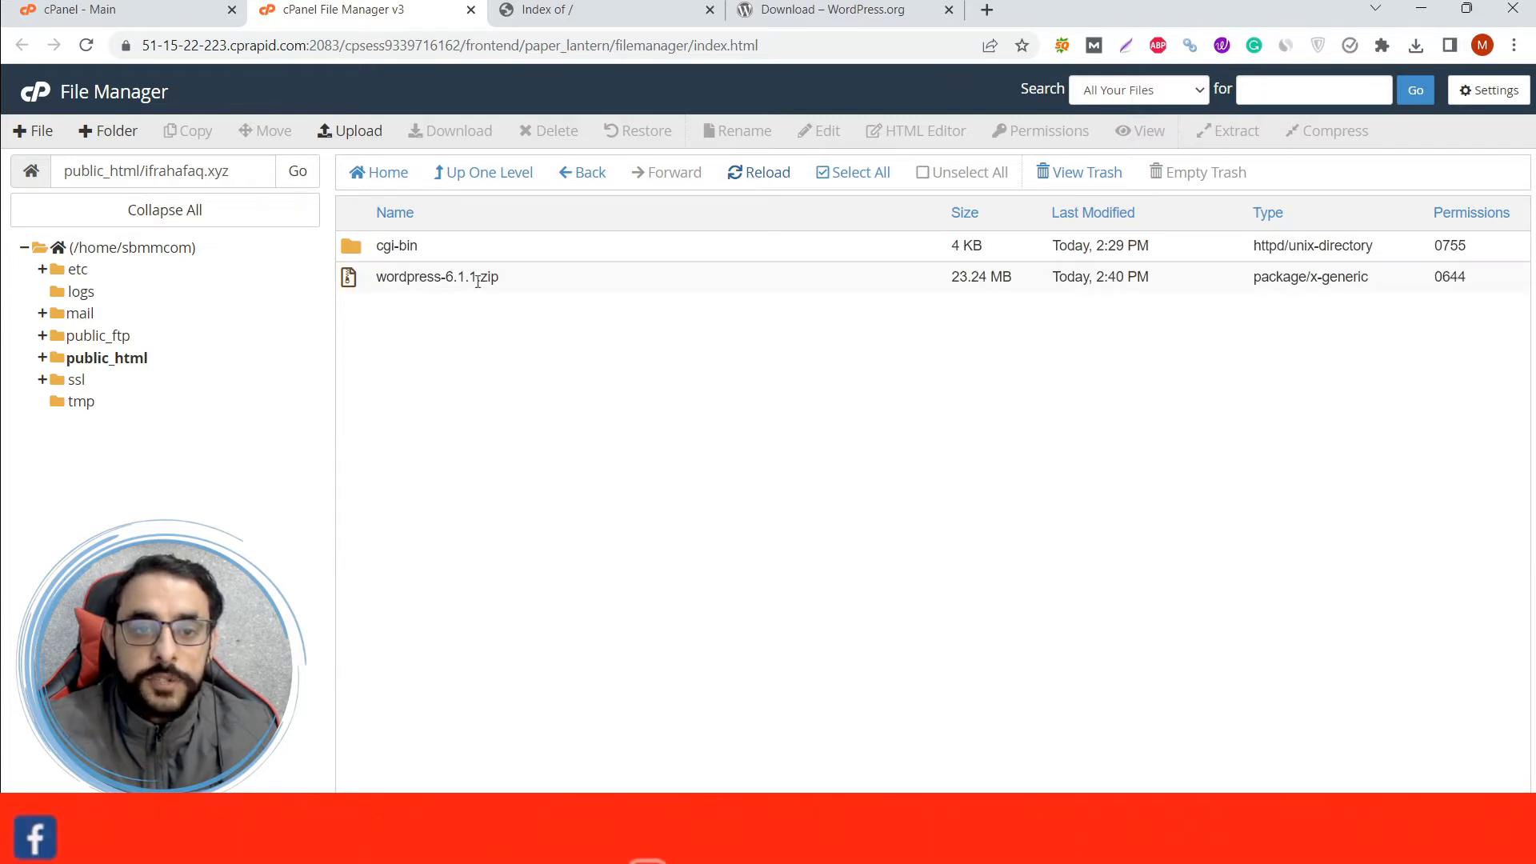
Extract wordpress-6.1.1.zip into /public_html/ifrahafaq.xyz and close the extraction results.
right_click(517, 285)
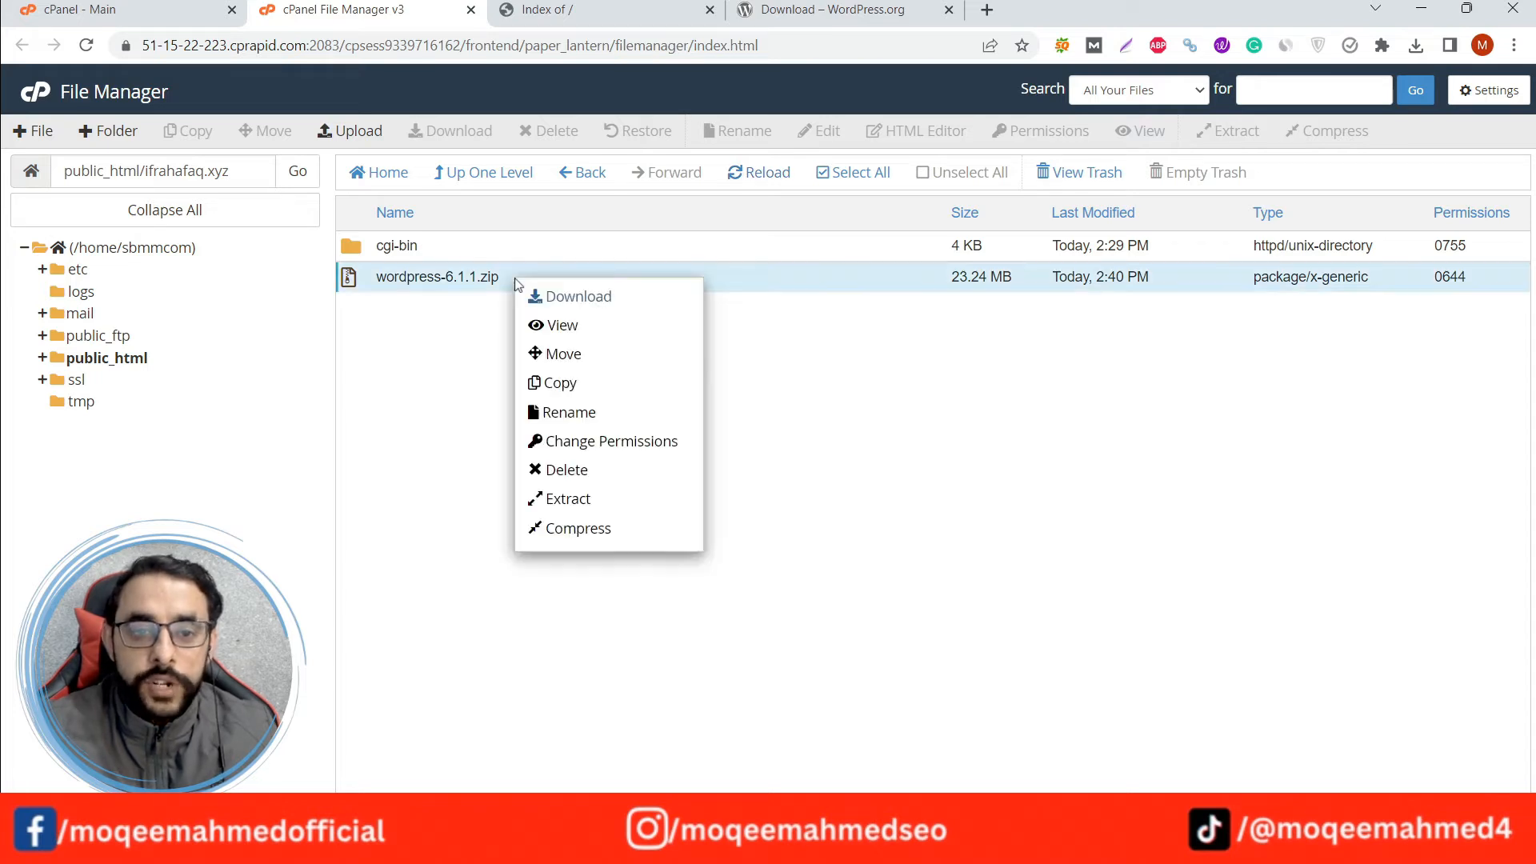
click(560, 504)
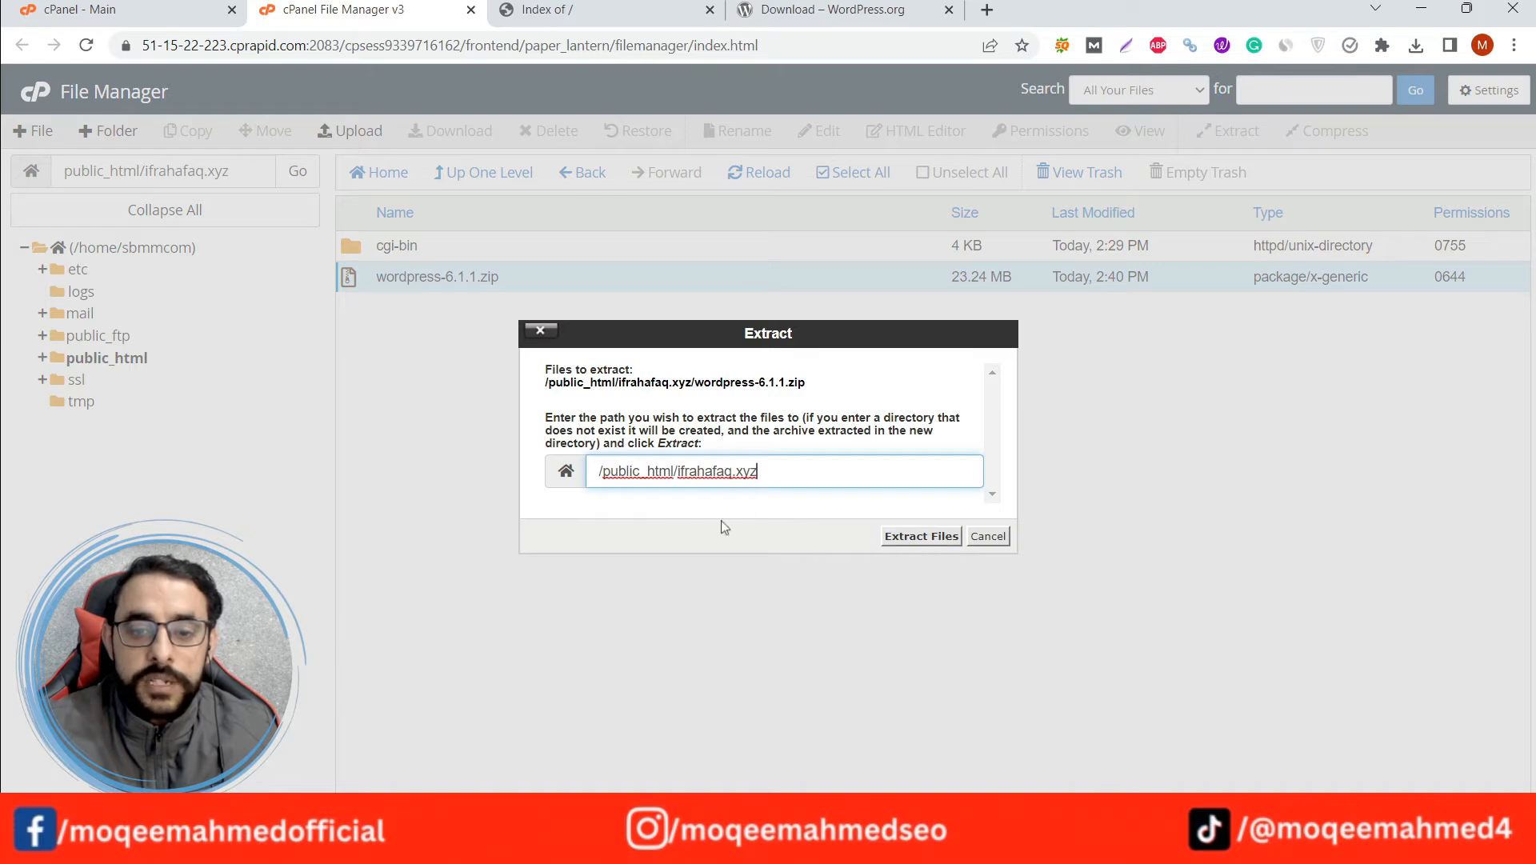
click(910, 542)
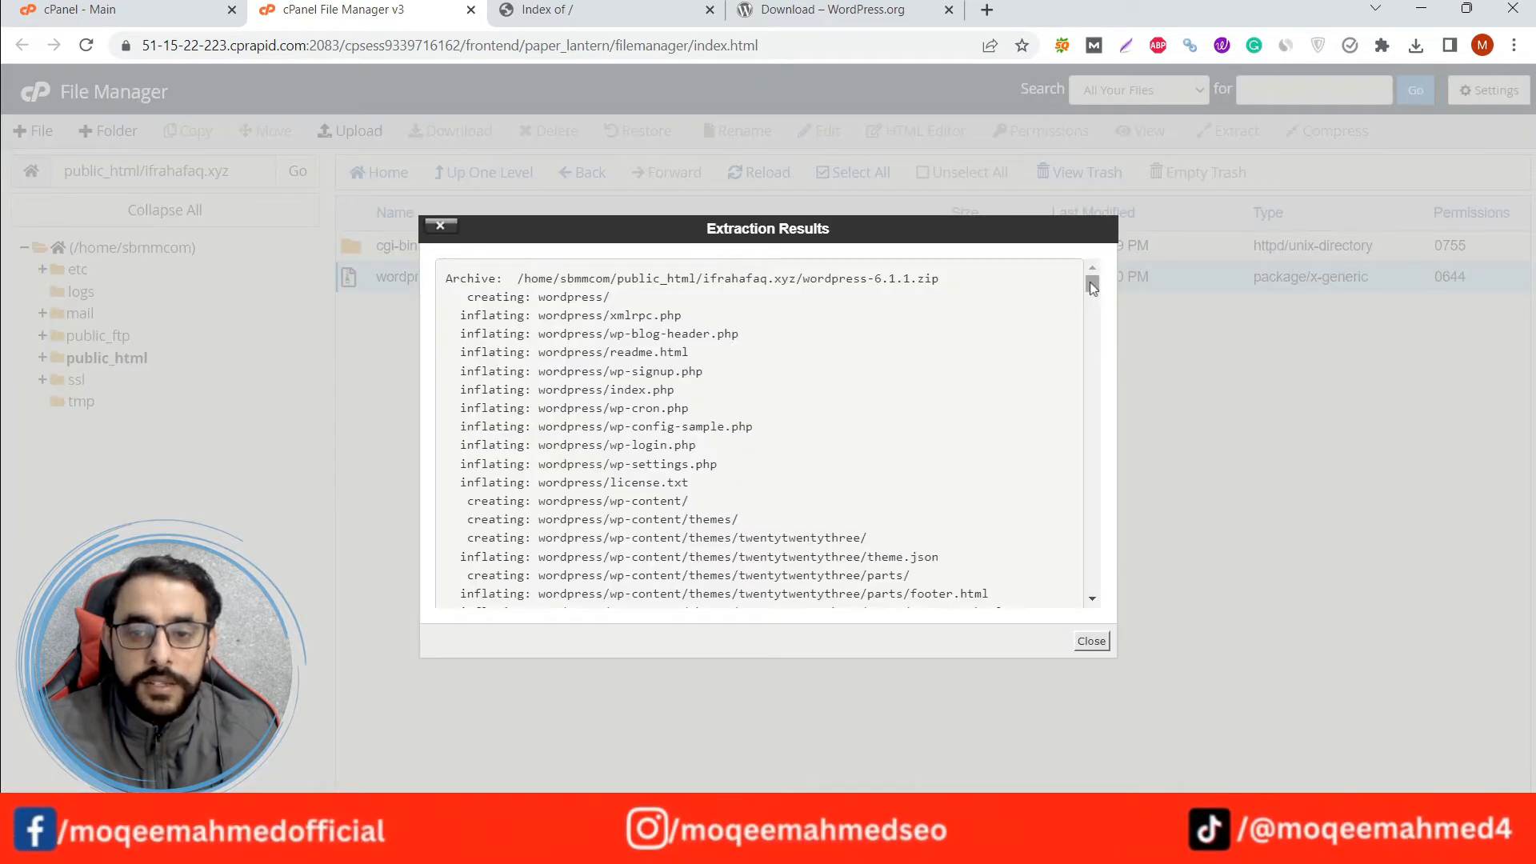
drag(1092, 288, 1092, 608)
click(1091, 645)
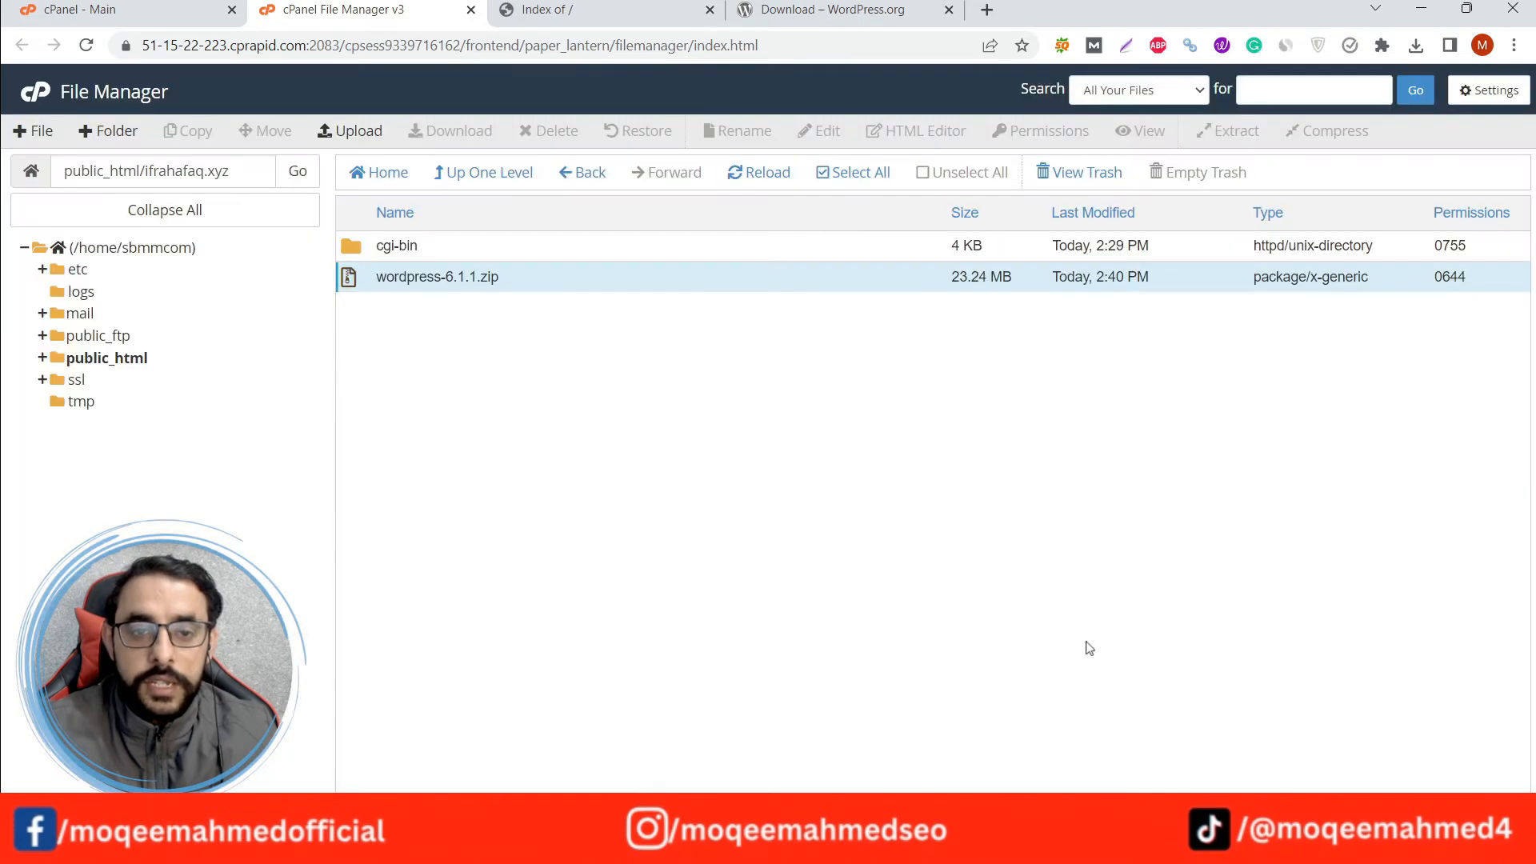
Permanently delete wordpress-6.1.1.zip, skipping the trash, and reload the file list.
right_click(510, 286)
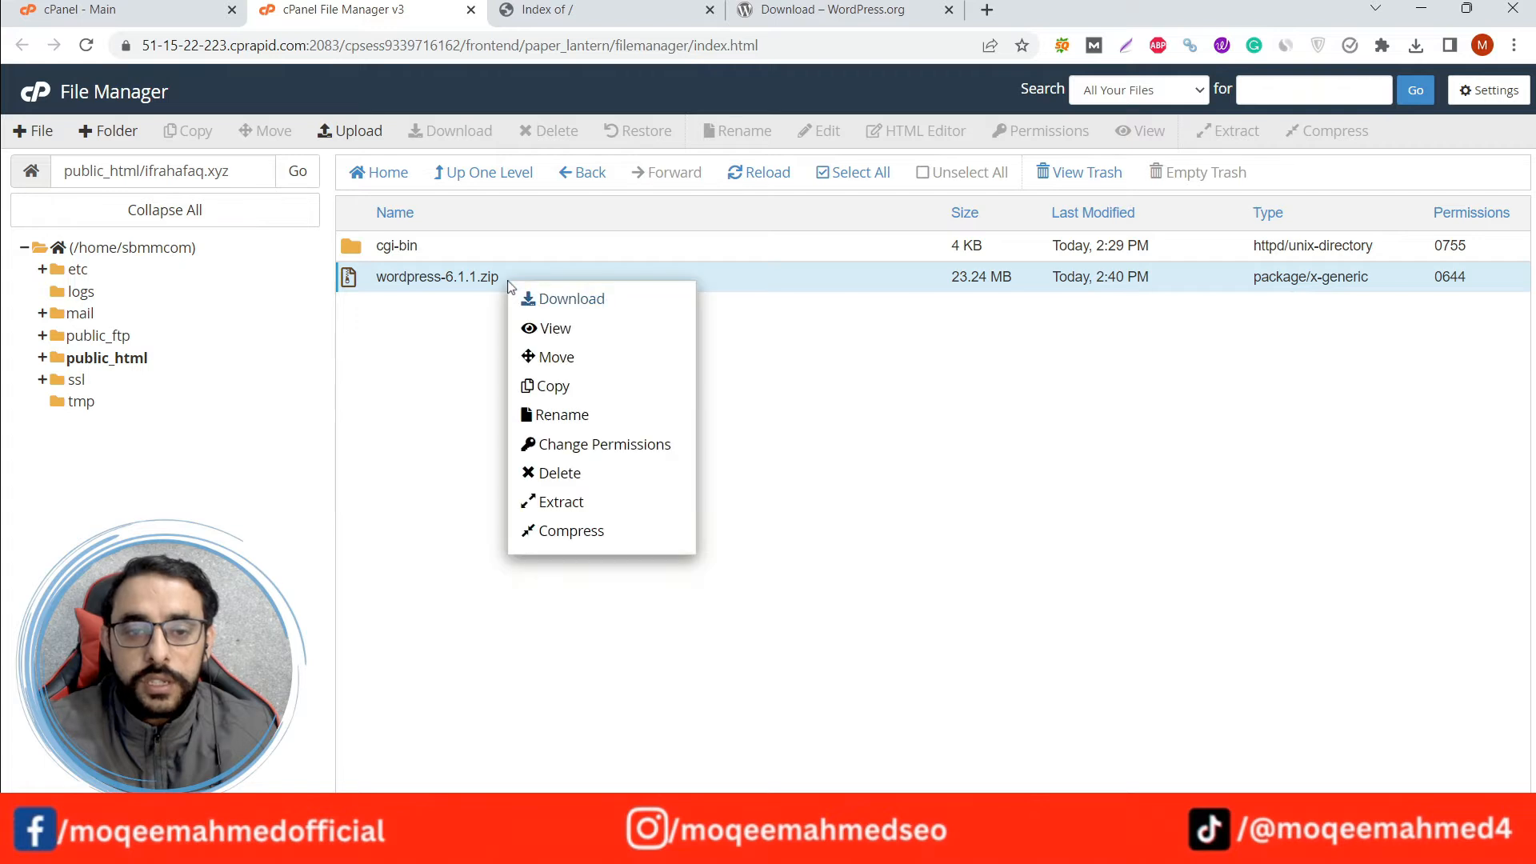
click(570, 473)
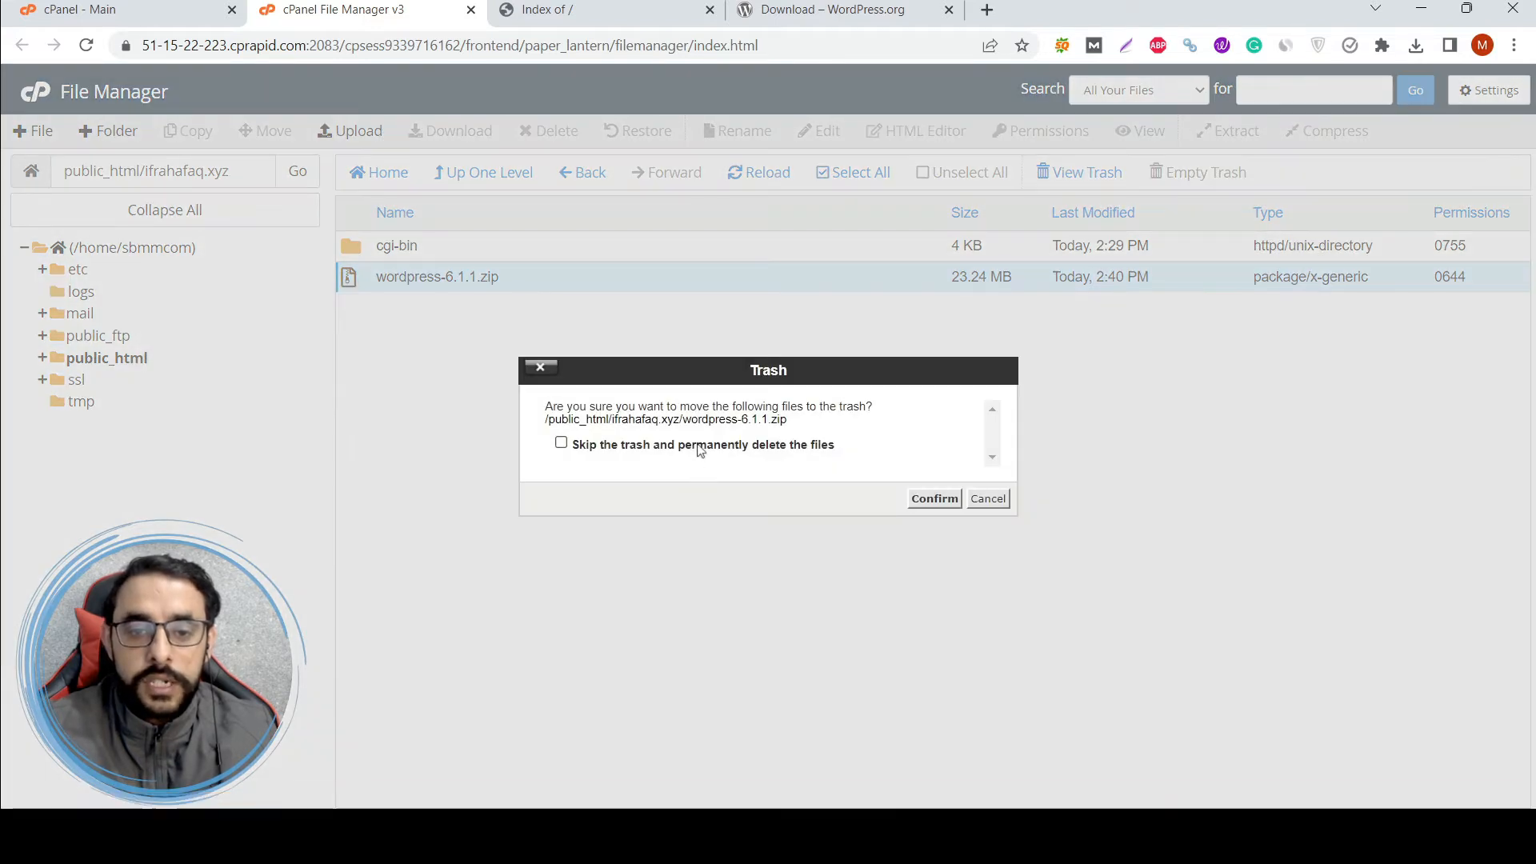
click(561, 443)
click(935, 498)
click(761, 186)
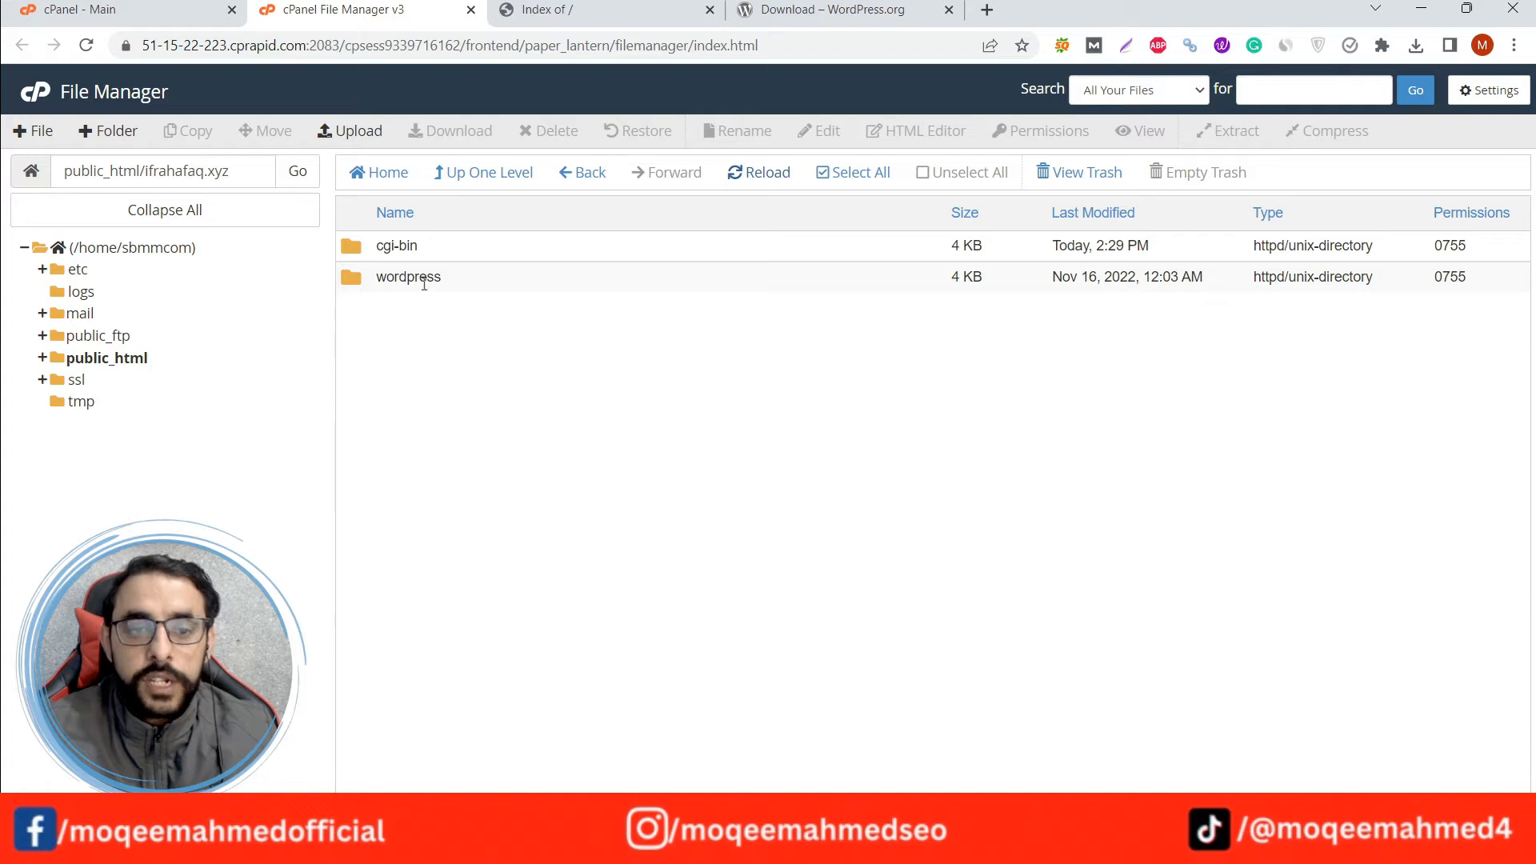
Open the extracted wordpress folder inside ifrahafaq.xyz and look through its files.
double_click(480, 282)
scroll(571, 391, down, 2)
scroll(574, 579, up, 2)
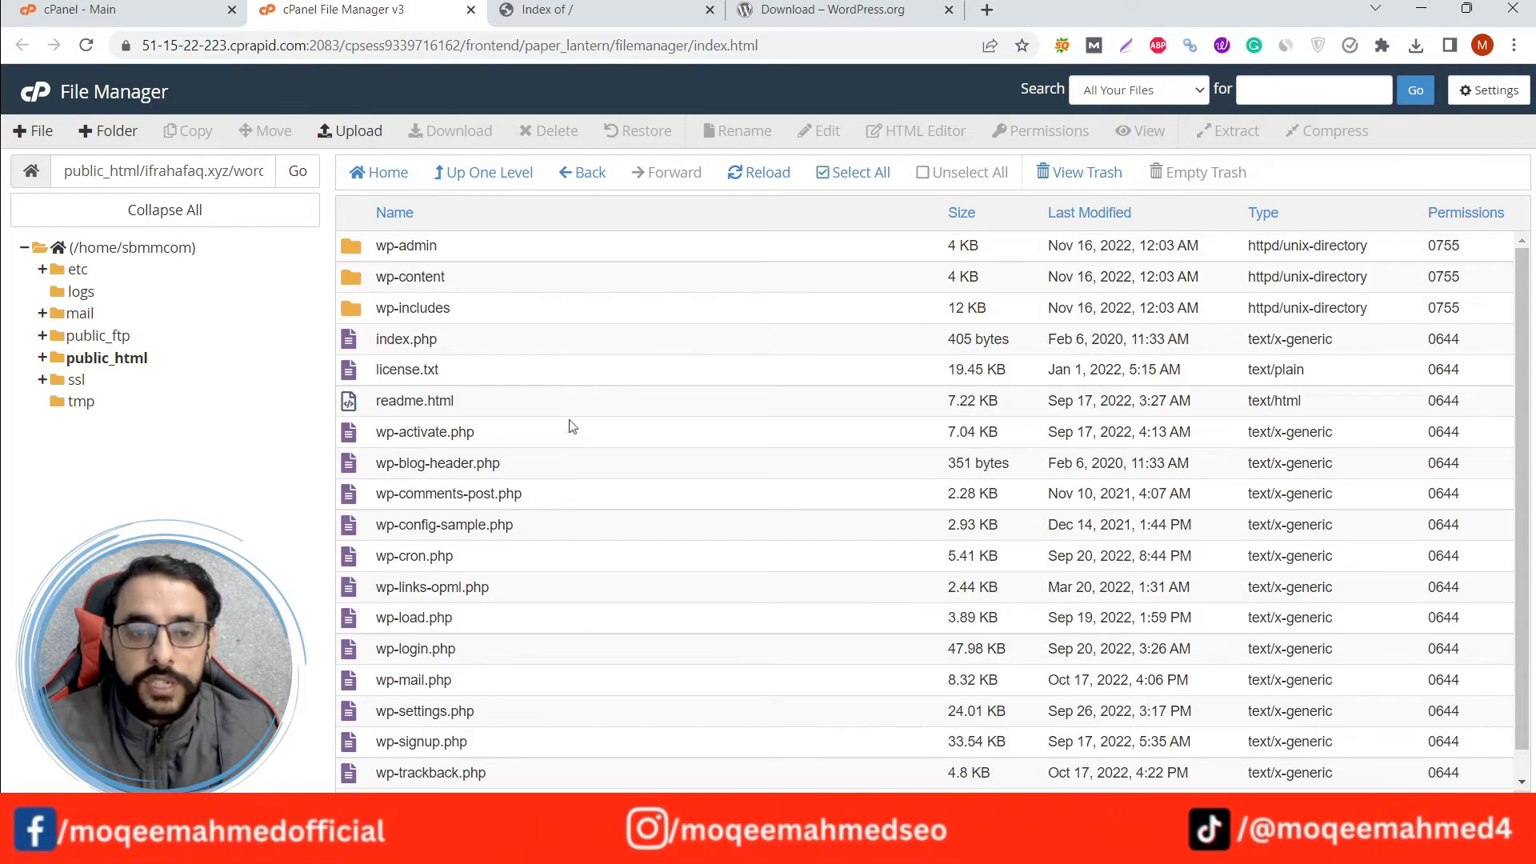
scroll(572, 448, down, 2)
scroll(592, 551, up, 2)
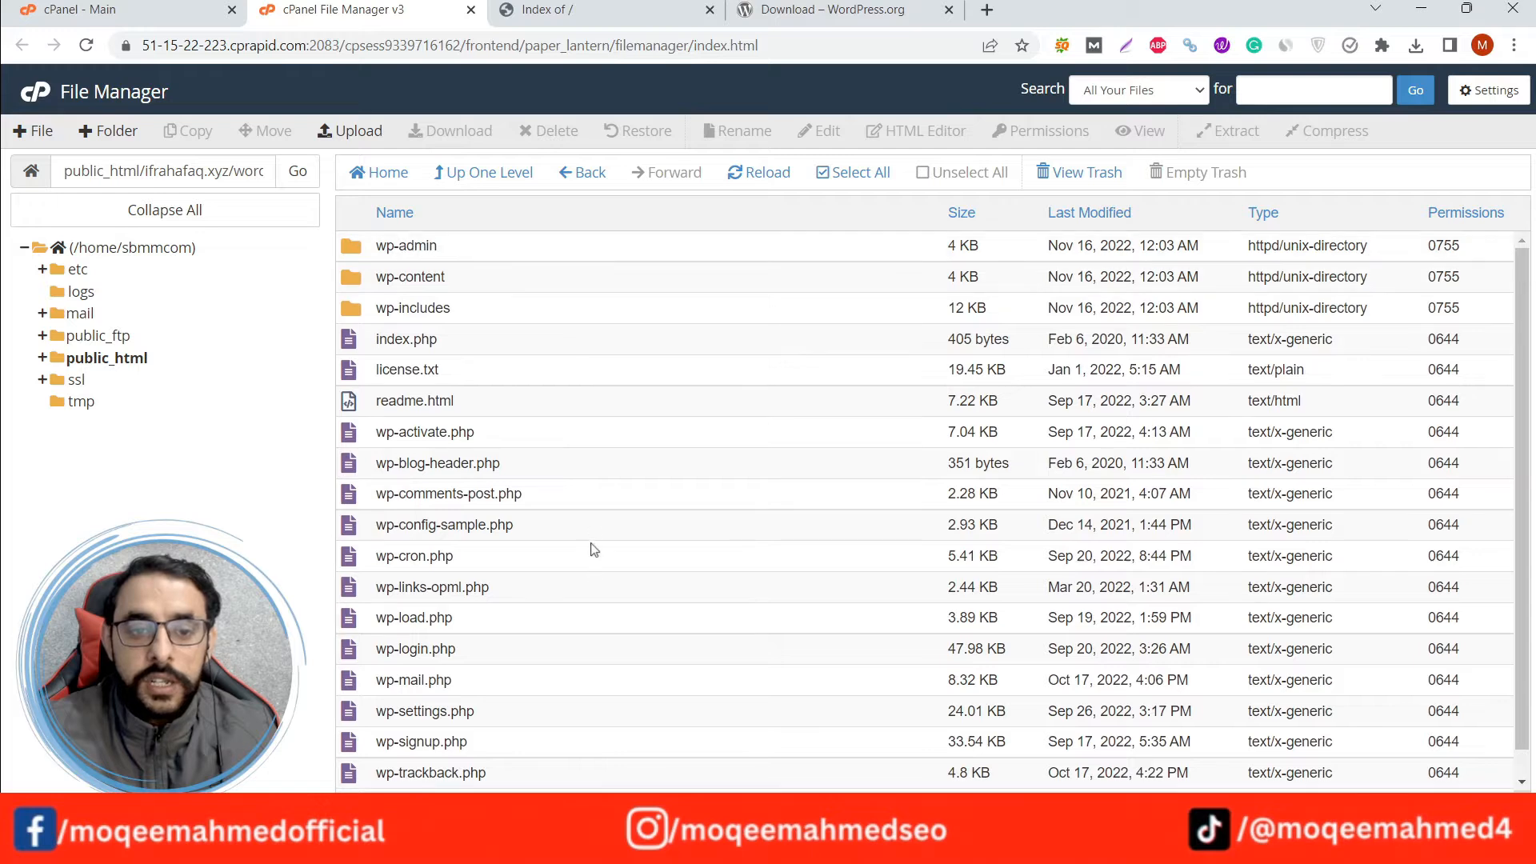
Move all files and folders from the wordpress folder to /public_html/ifrahafaq.xyz.
click(853, 172)
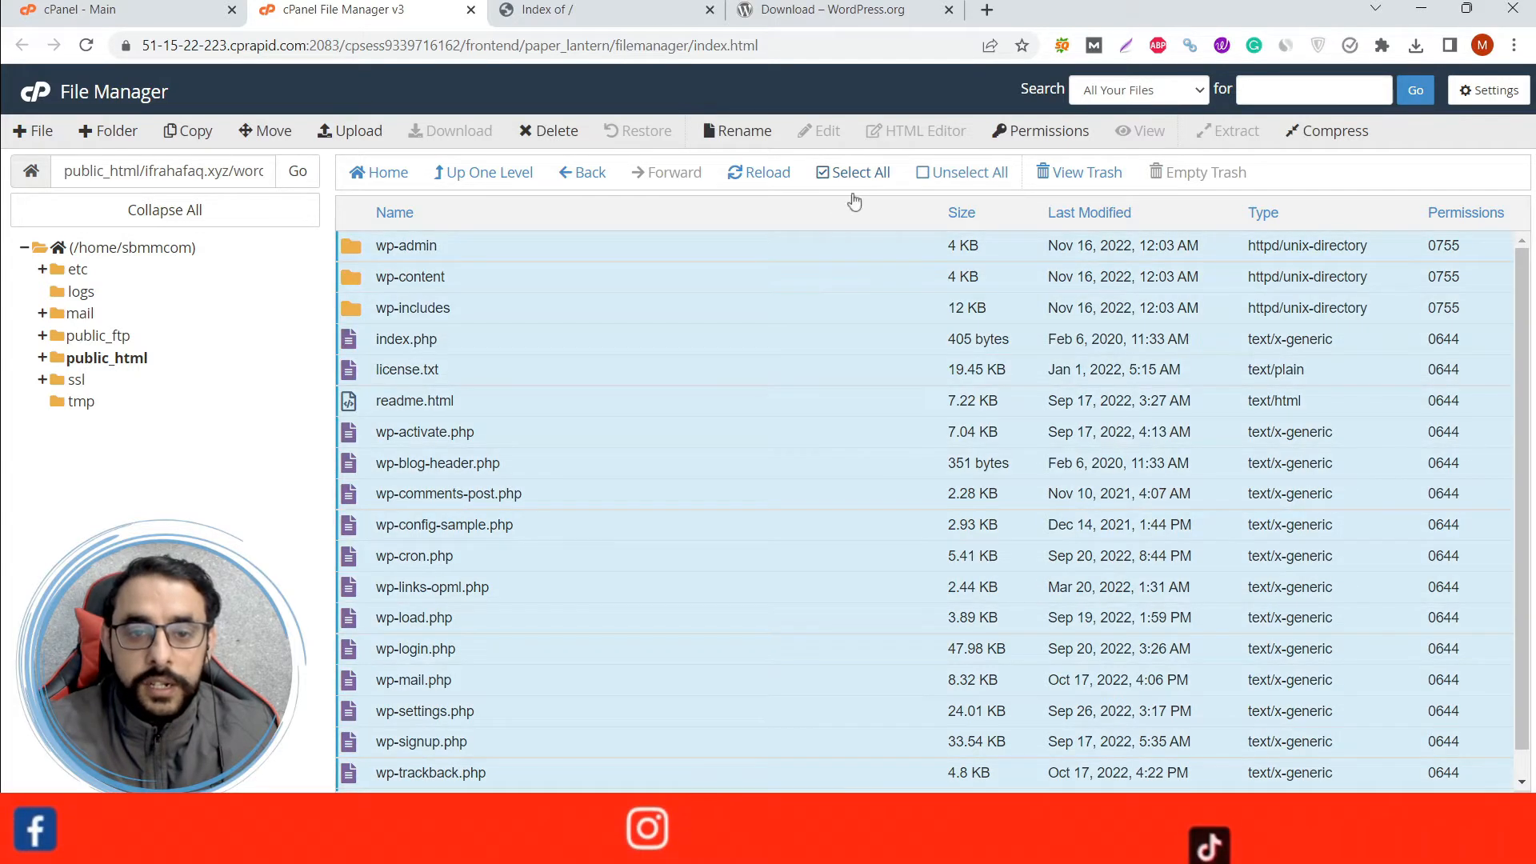
right_click(572, 370)
click(631, 489)
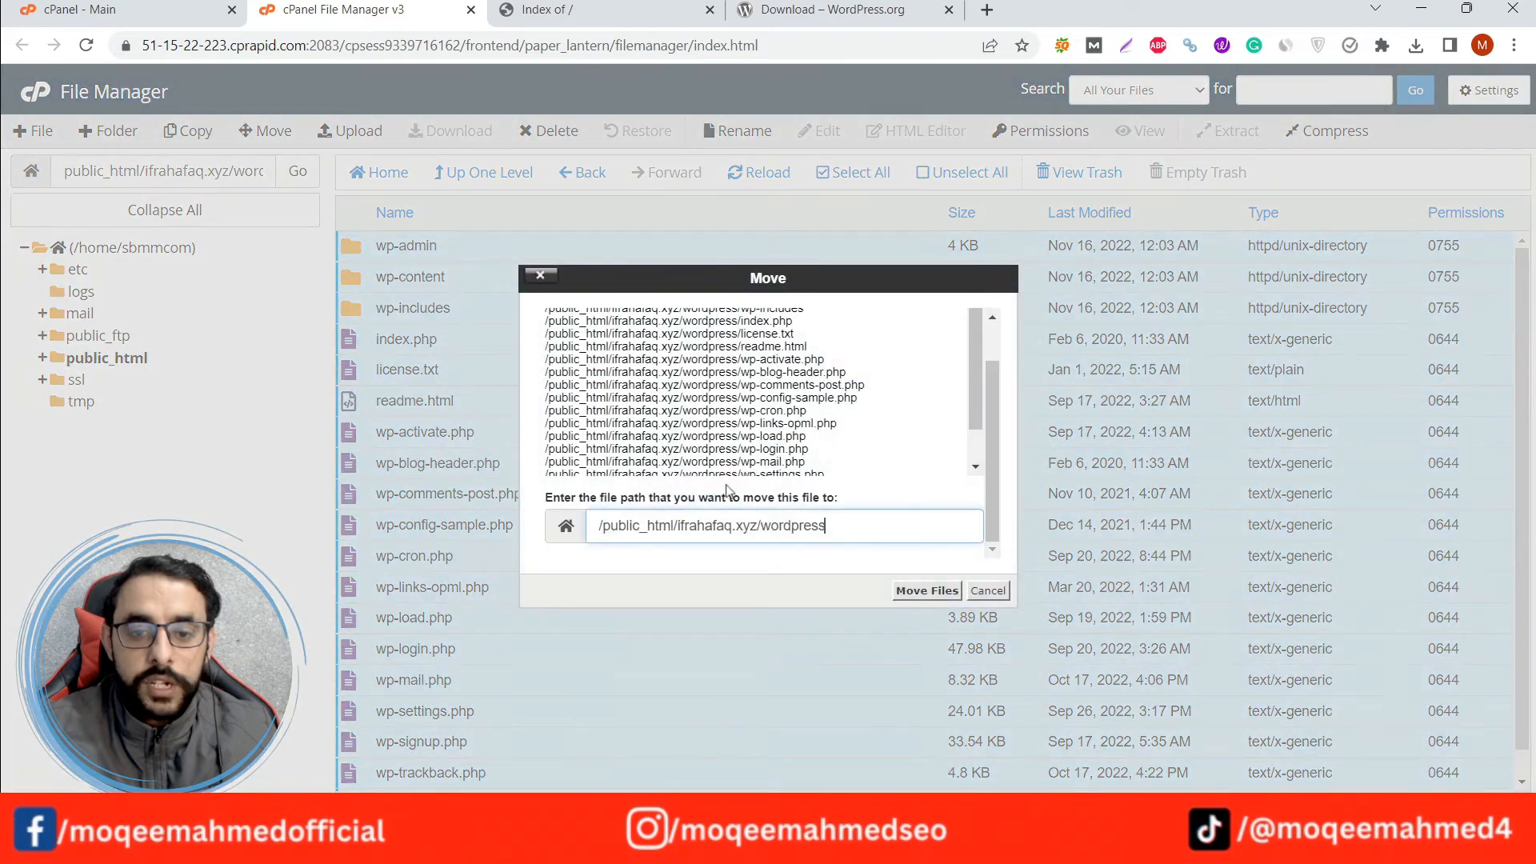
drag(826, 526, 770, 530)
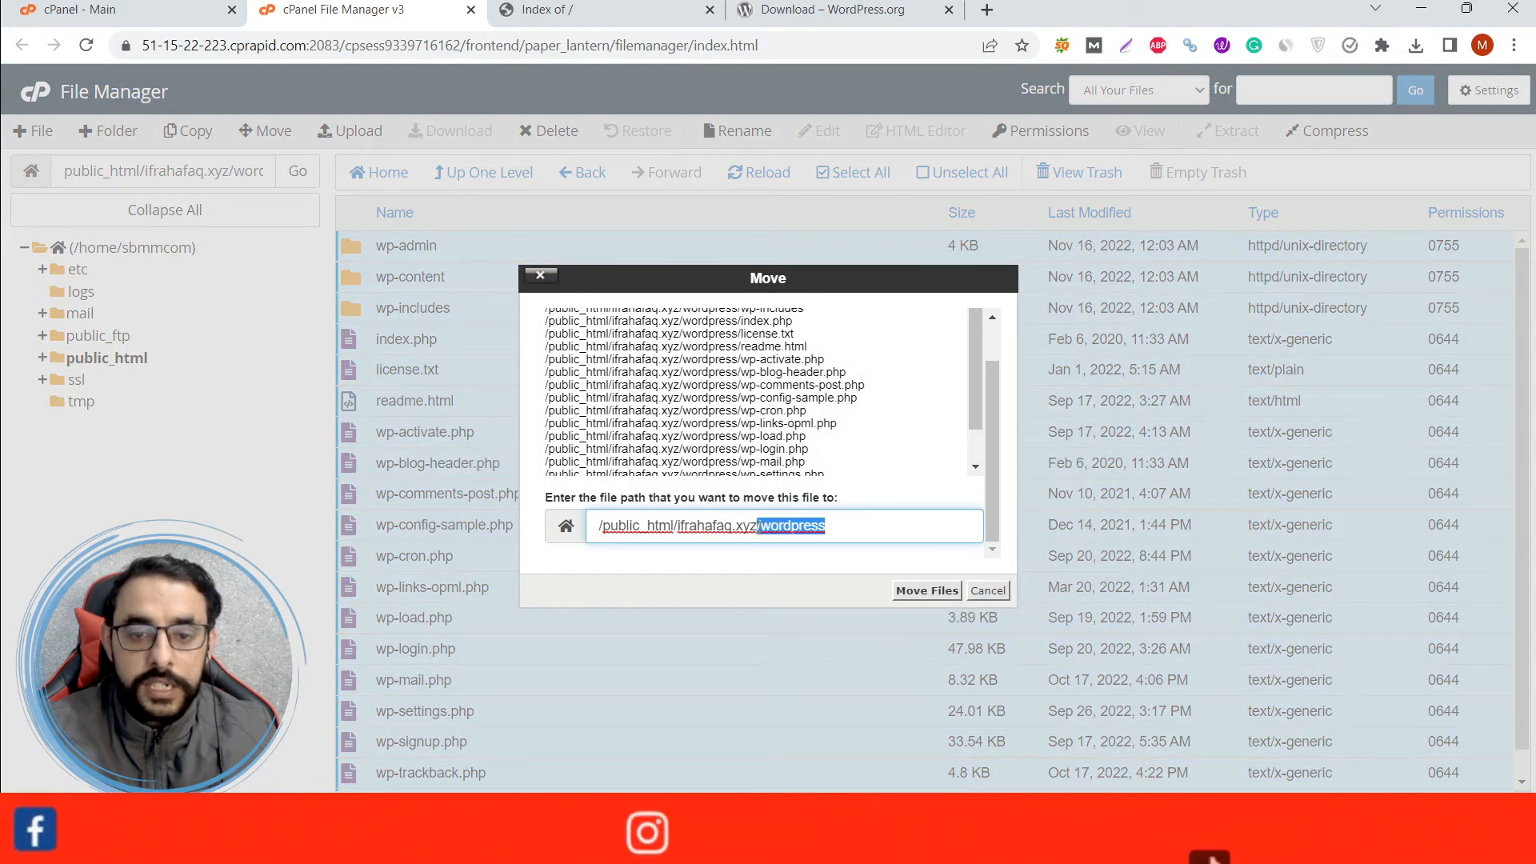
key(BackSpace)
key(BackSpace)
key(BackSpace)
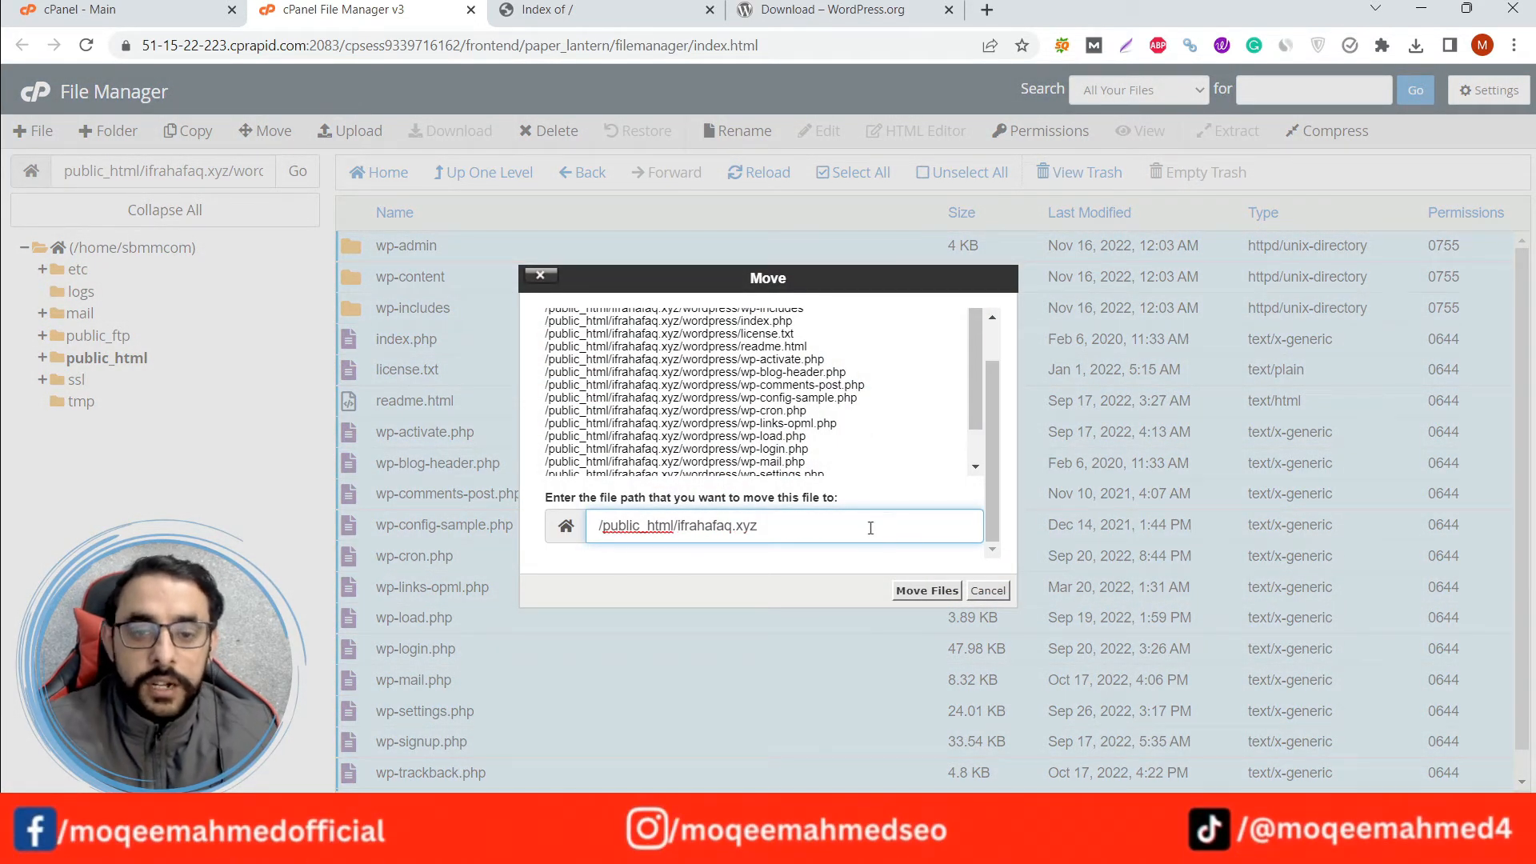
drag(608, 525, 678, 525)
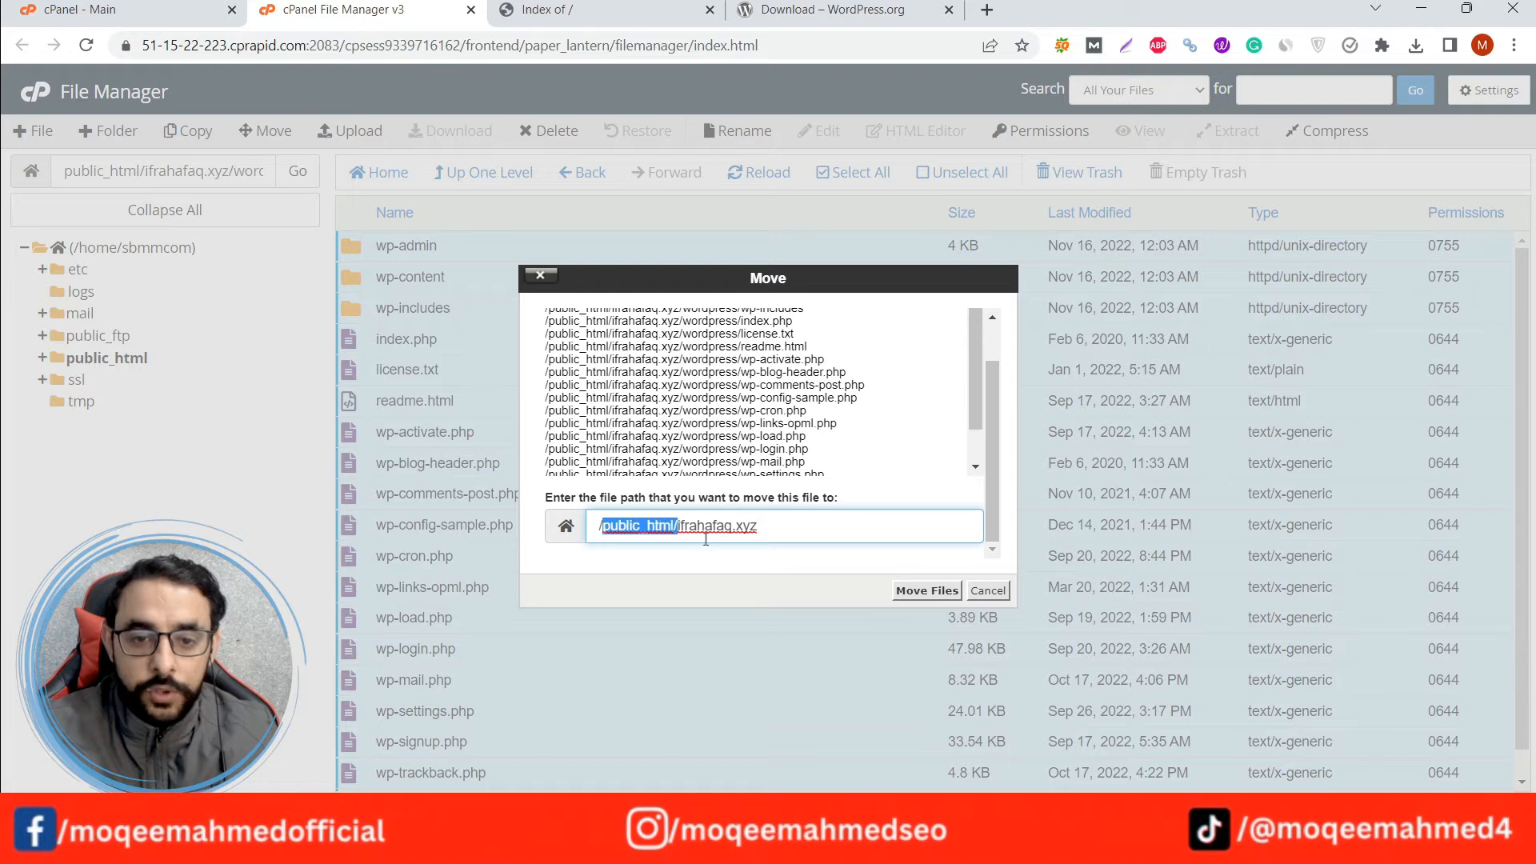
click(811, 526)
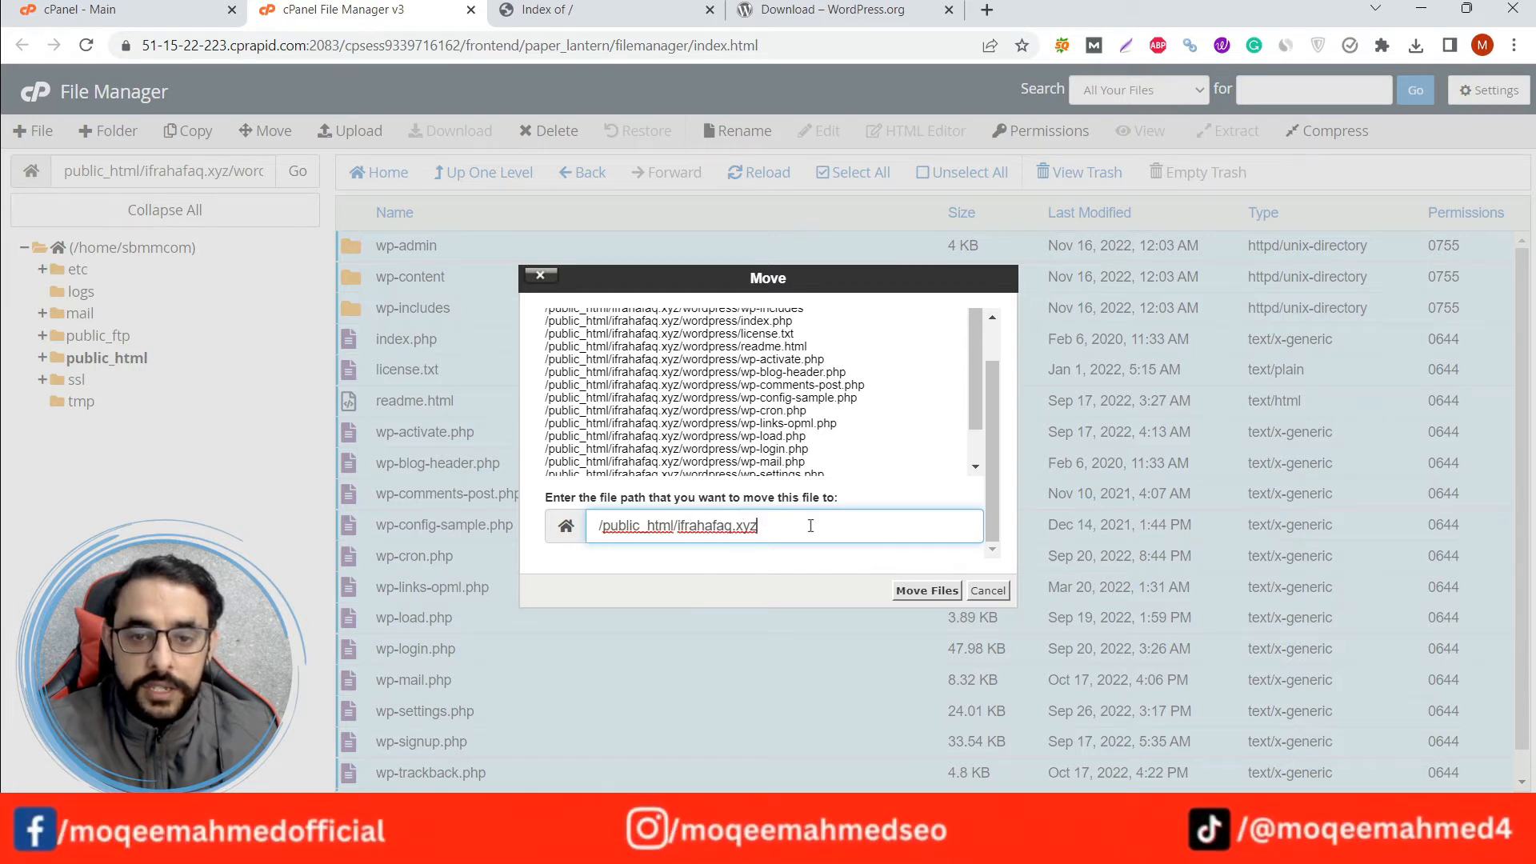
click(928, 592)
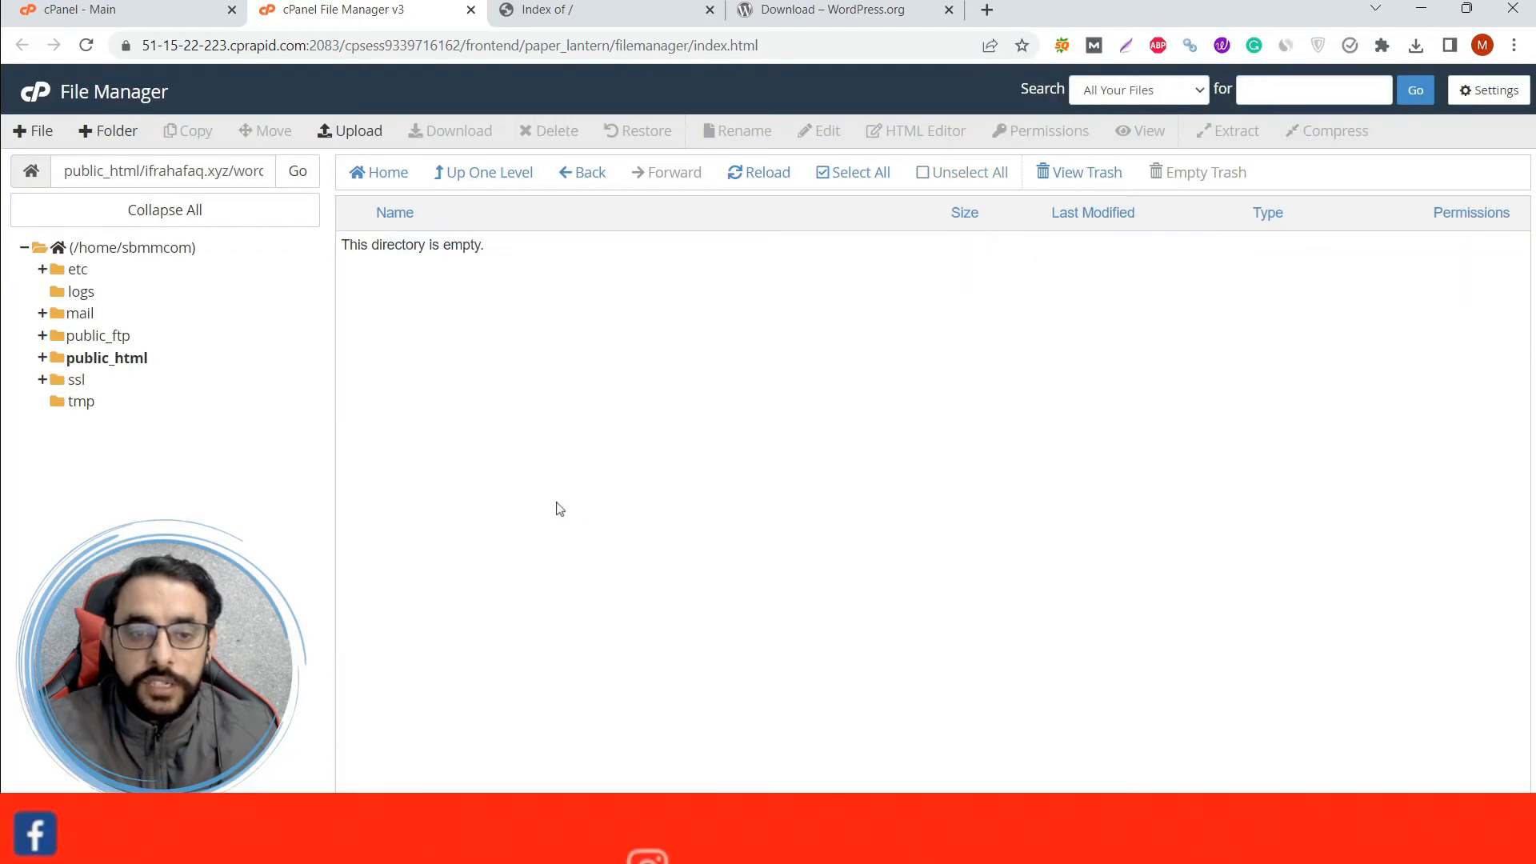
Go back up to the ifrahafaq.xyz folder, review the moved files, and check the contents of the wordpress folder.
click(502, 175)
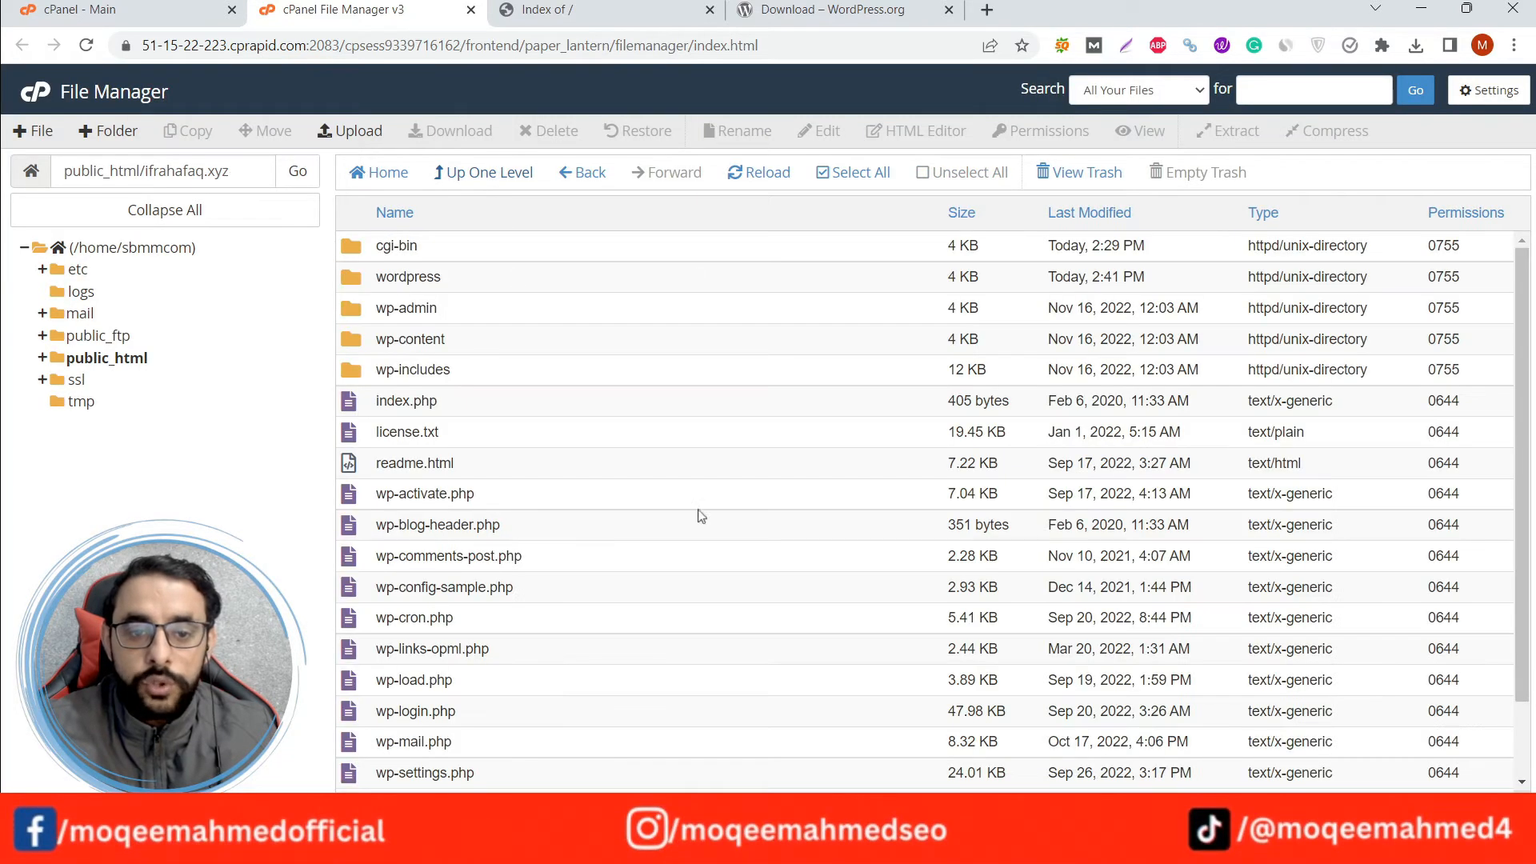
scroll(641, 713, down, 1)
scroll(616, 688, up, 1)
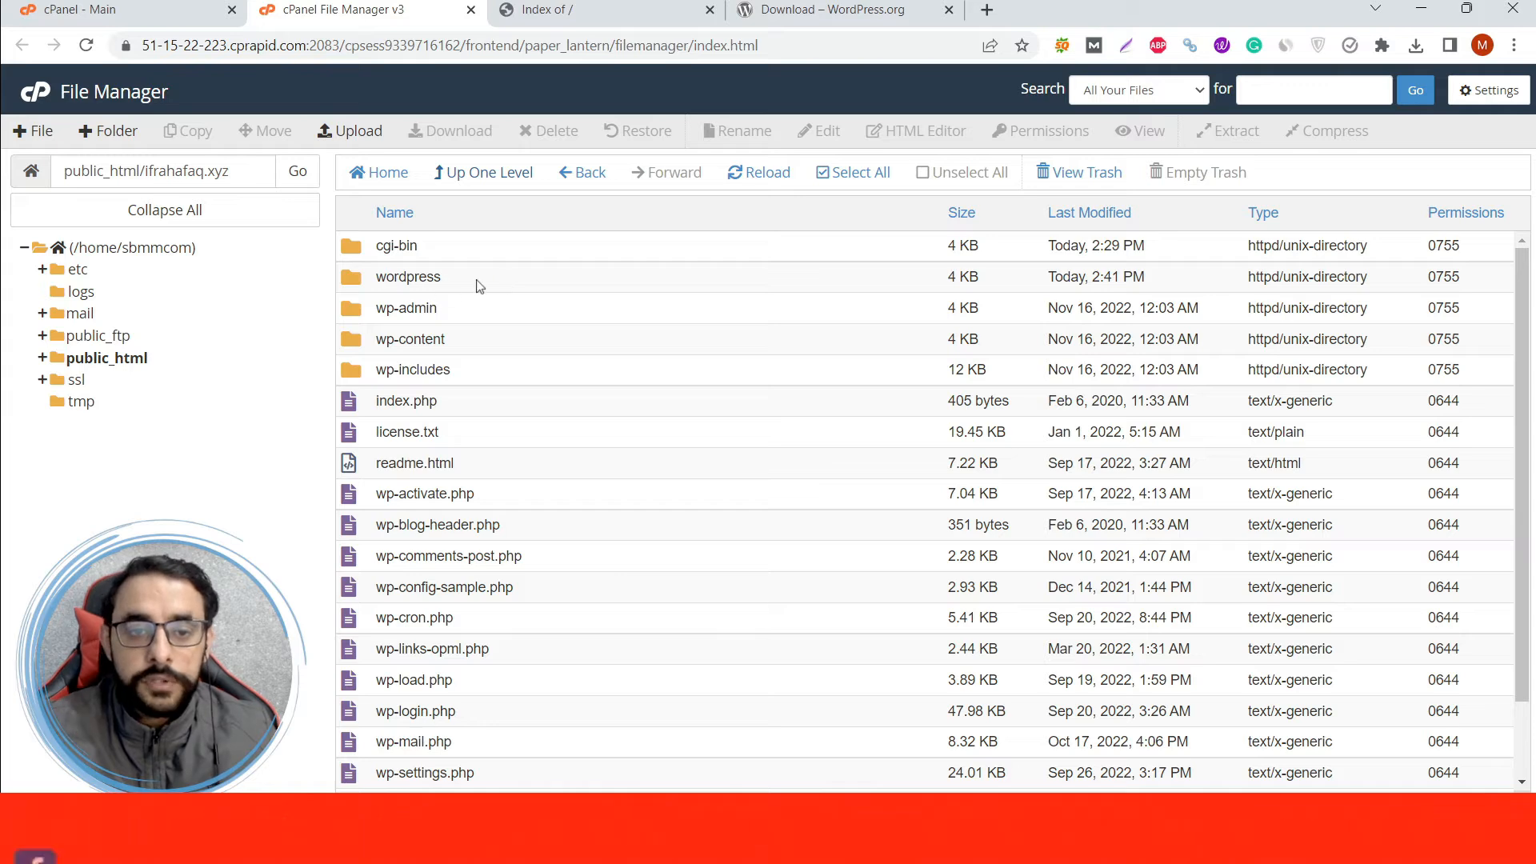
double_click(480, 281)
click(524, 178)
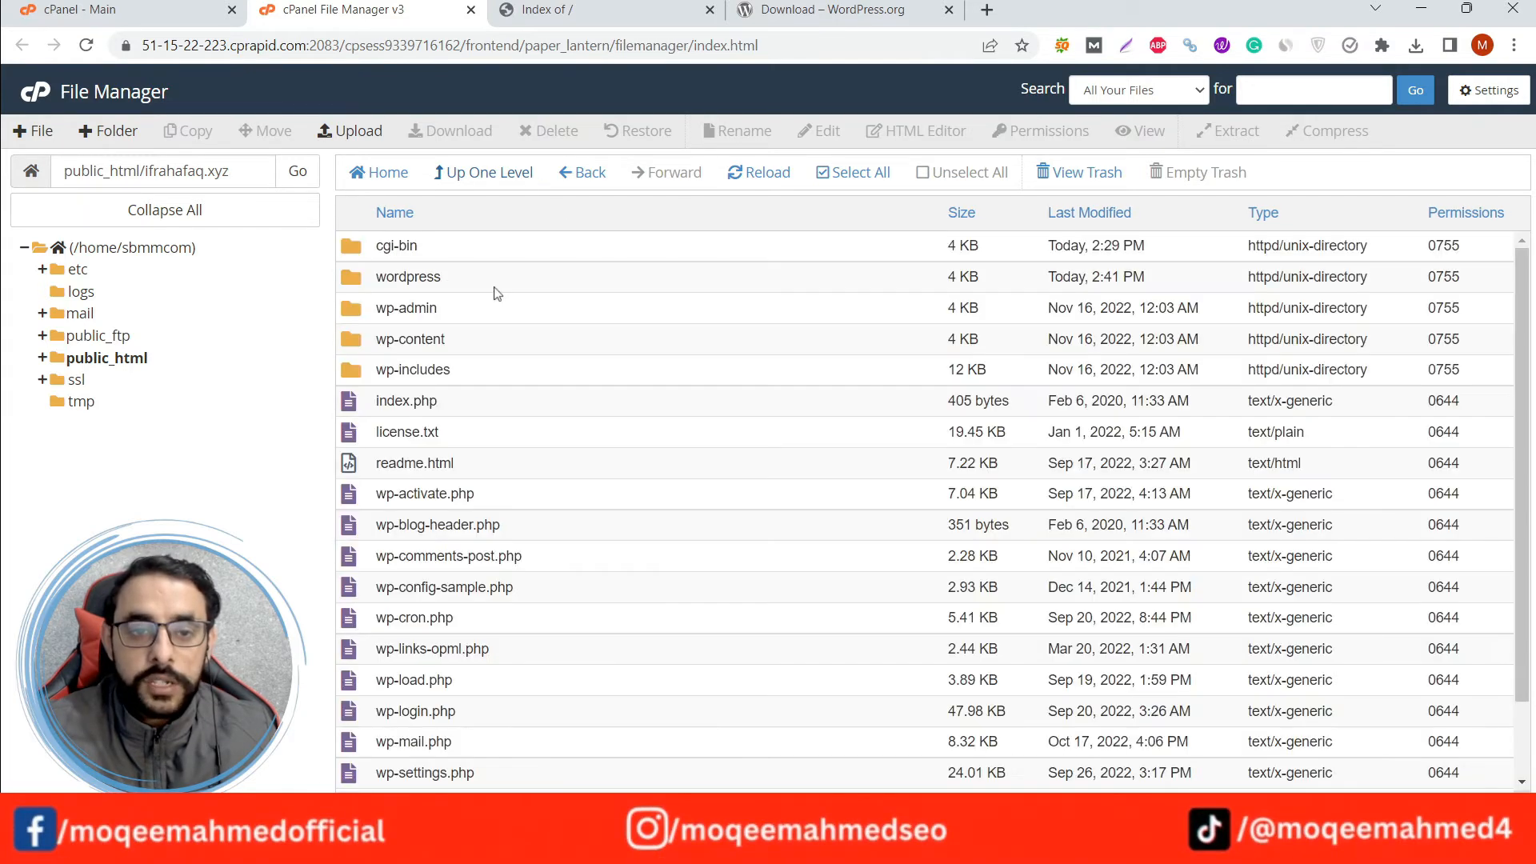
Permanently delete the wordpress folder from ifrahafaq.xyz, skipping the trash, and review the remaining files.
right_click(475, 287)
click(515, 410)
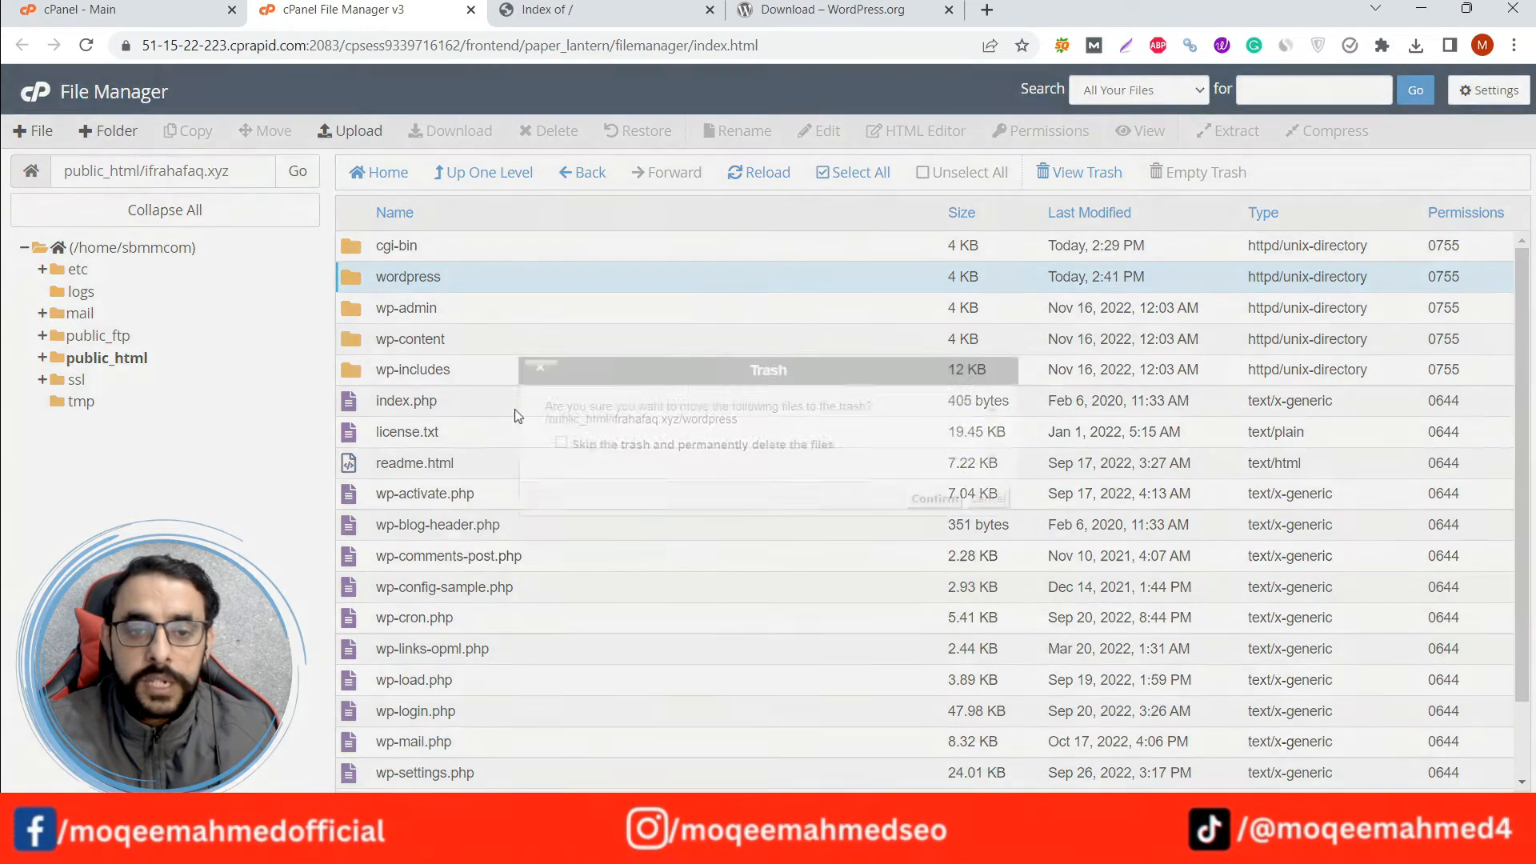
click(767, 445)
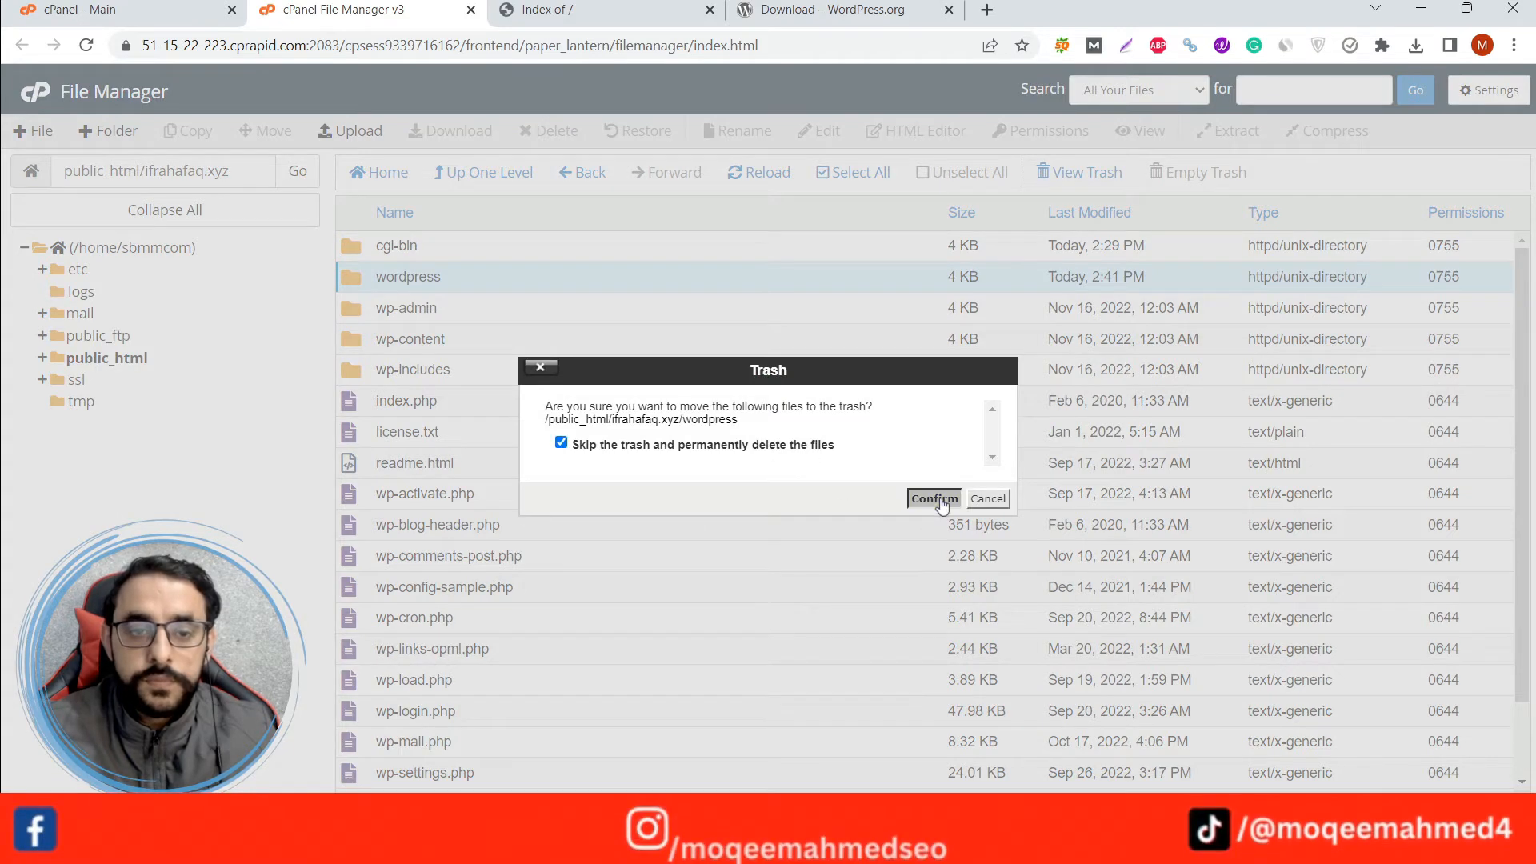
click(932, 500)
scroll(573, 463, down, 1)
scroll(552, 532, up, 1)
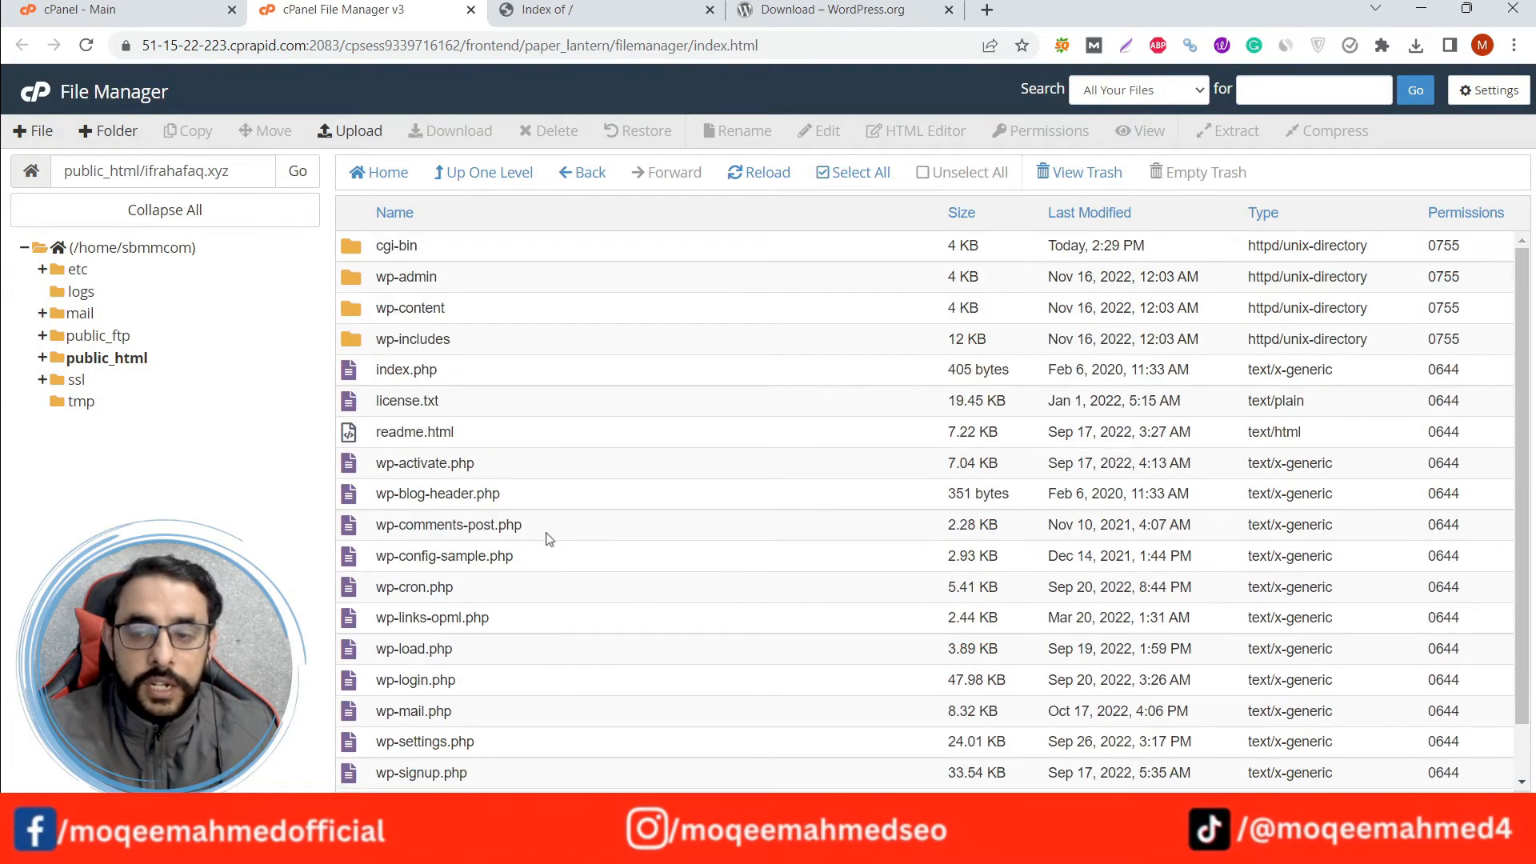
scroll(550, 501, down, 1)
scroll(550, 533, up, 1)
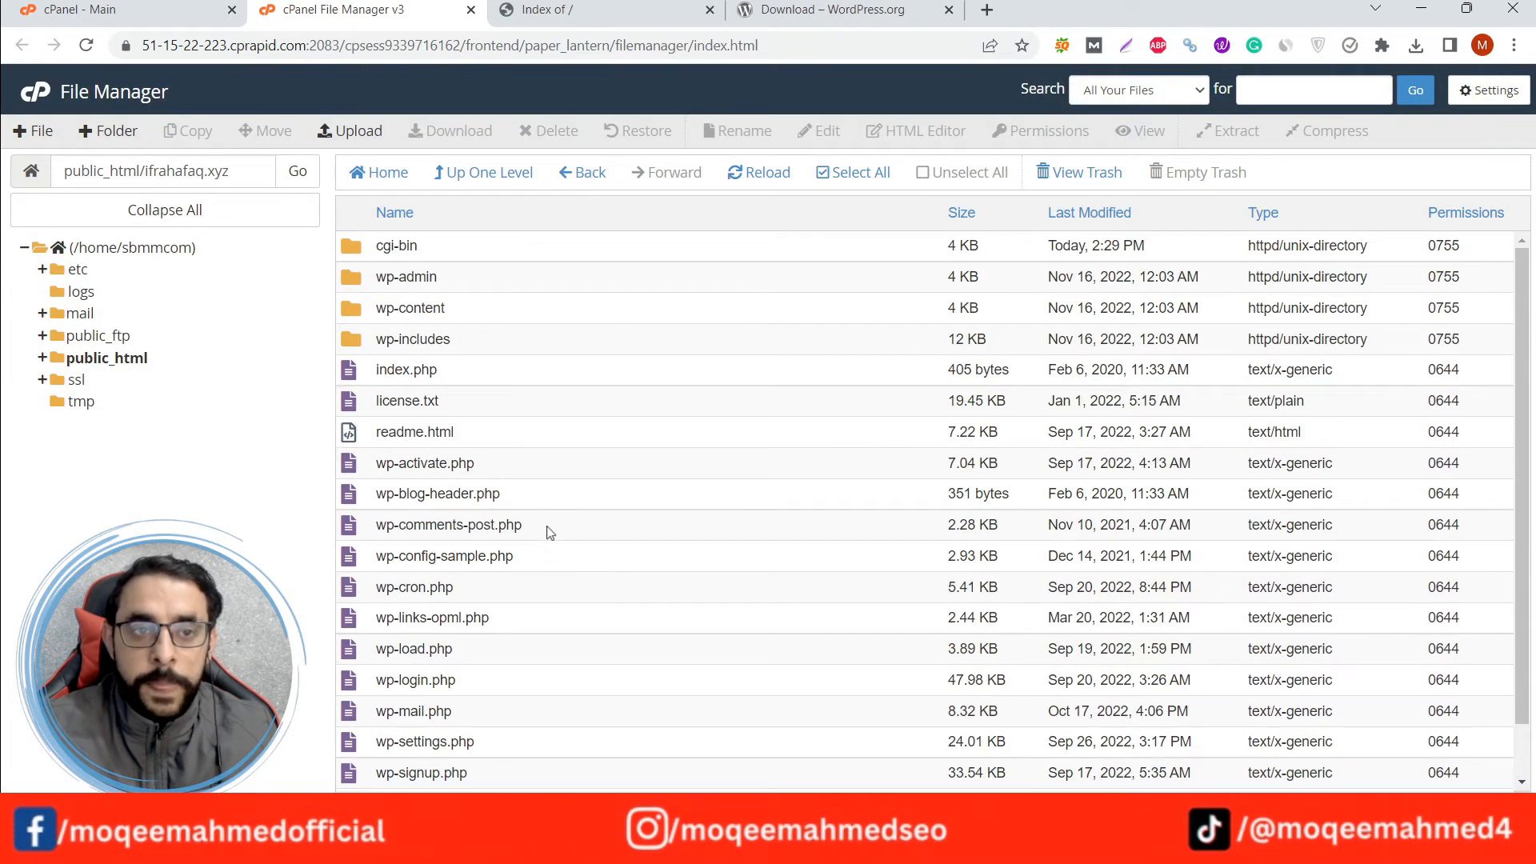
Return to the cPanel main page and open MySQL Databases in a new browser tab.
click(128, 10)
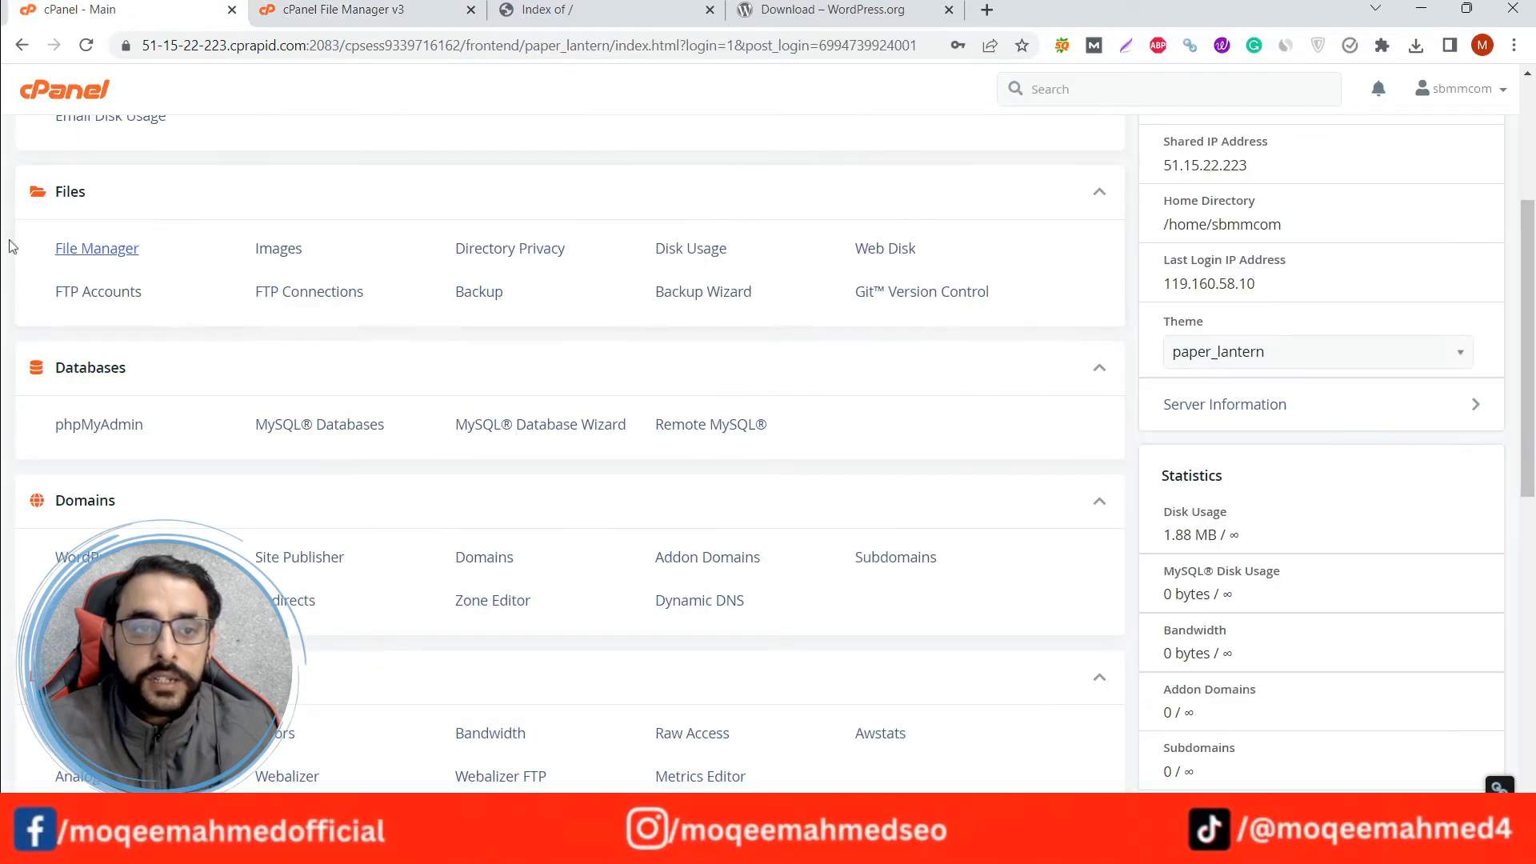
scroll(12, 245, down, 4)
scroll(12, 246, up, 5)
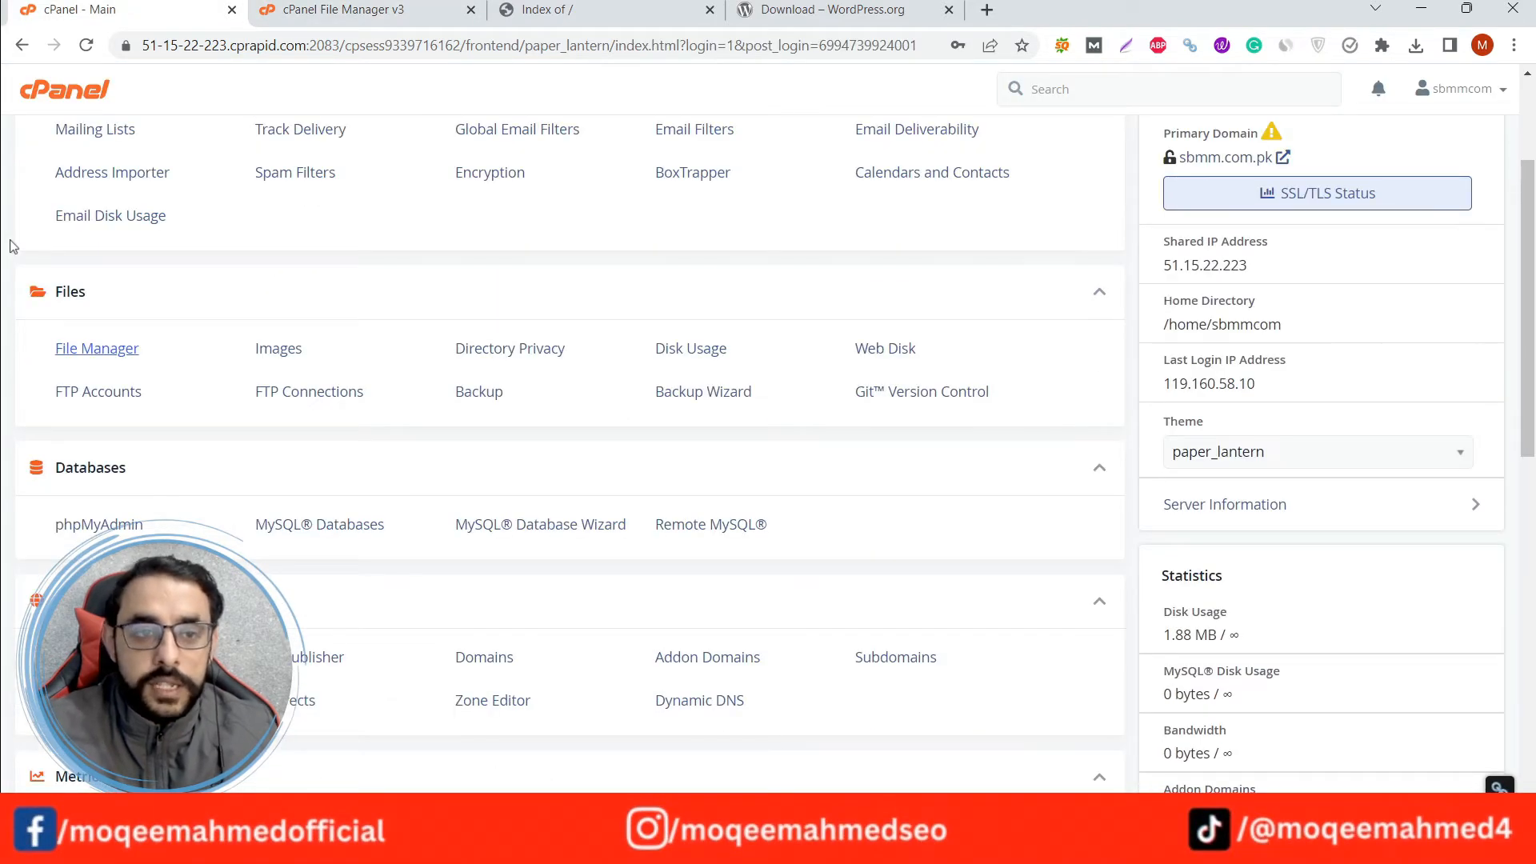
scroll(12, 246, up, 3)
scroll(12, 245, down, 4)
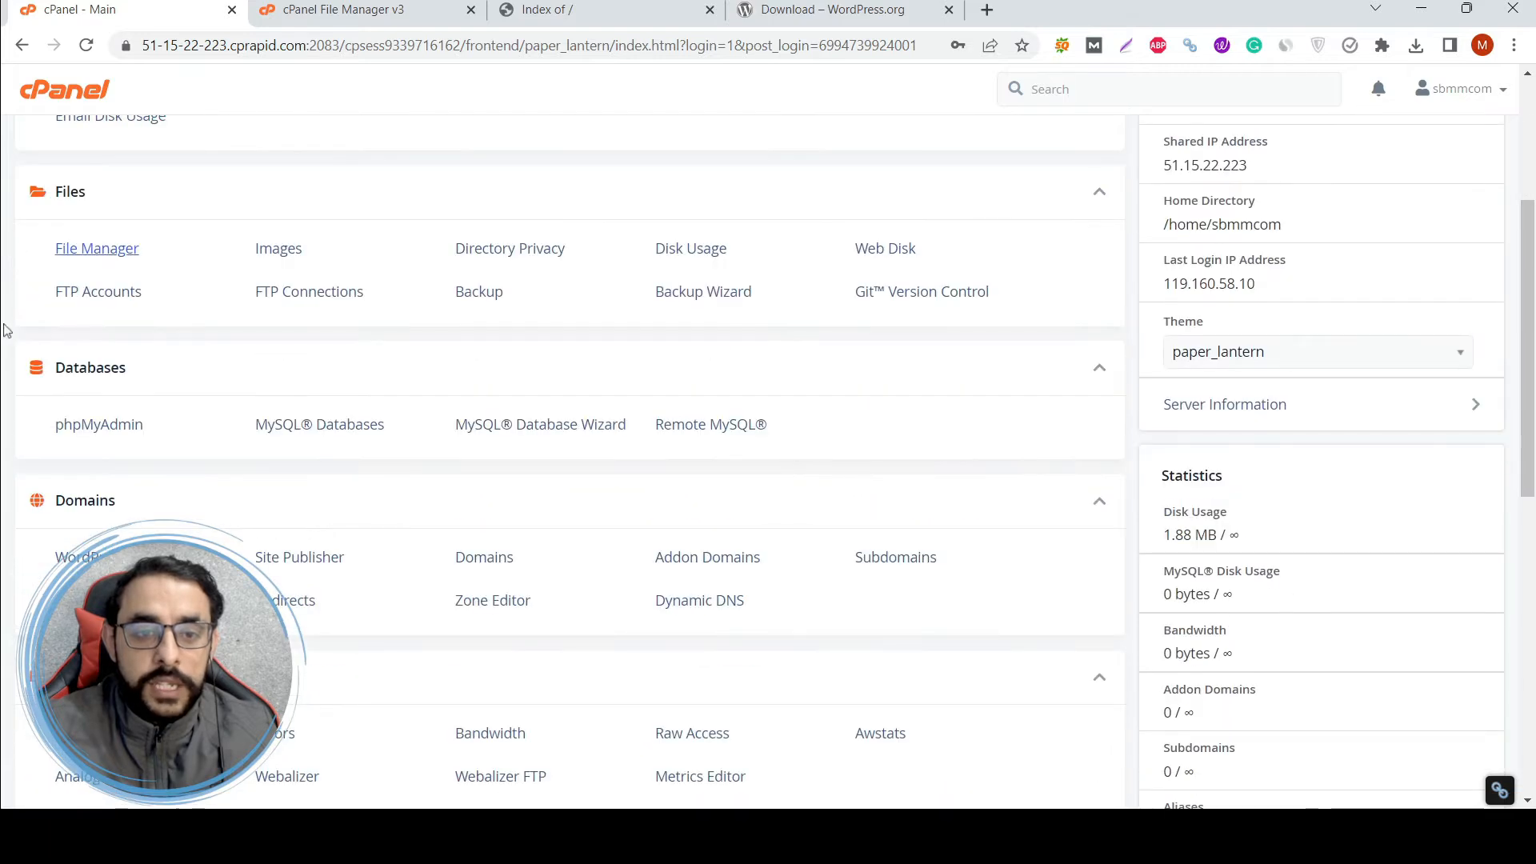
middle_click(321, 433)
click(361, 5)
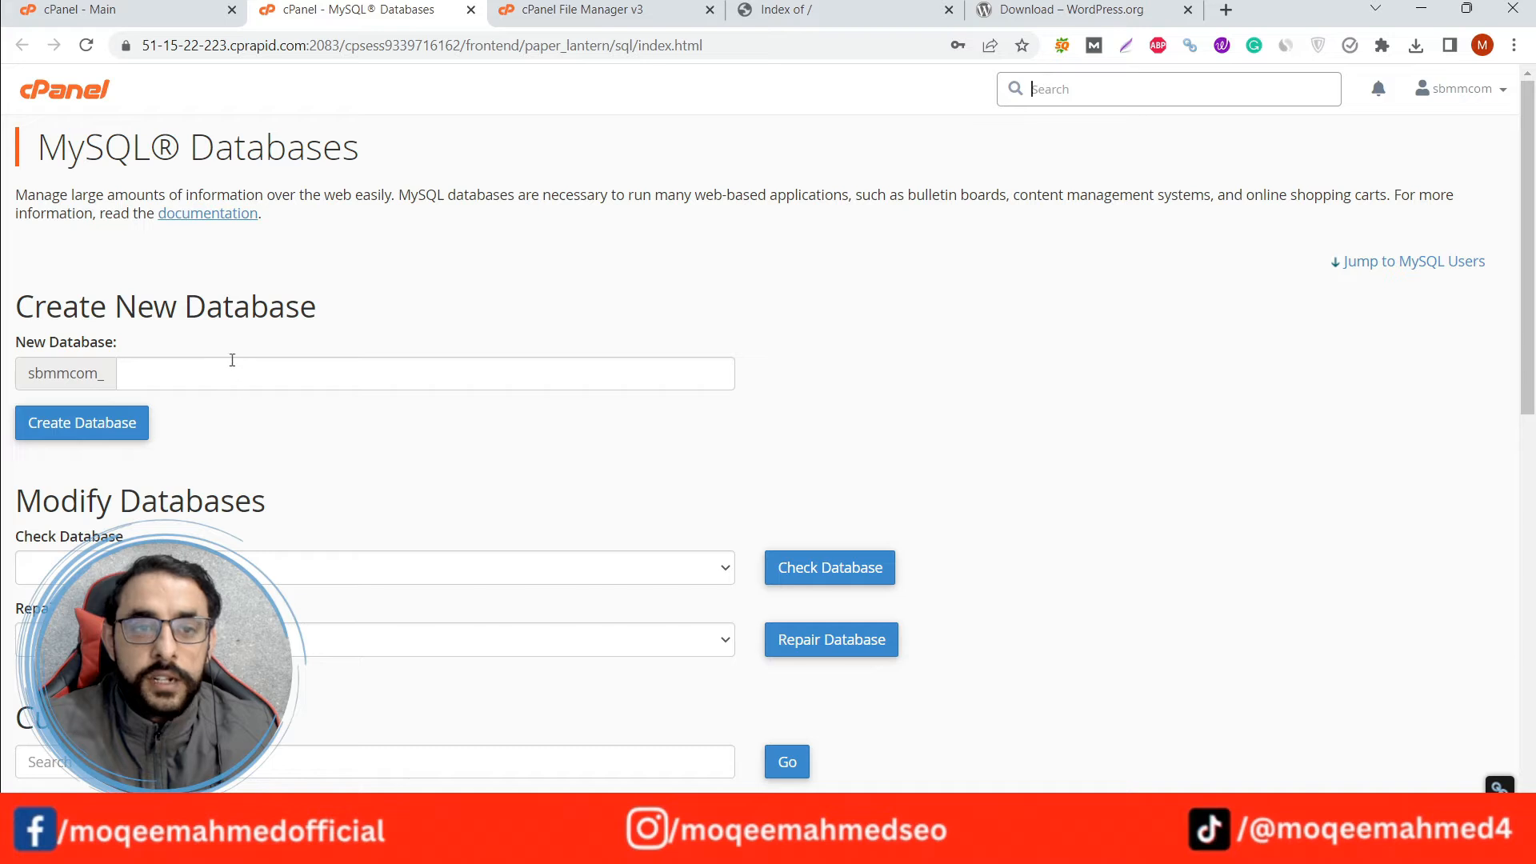
click(234, 366)
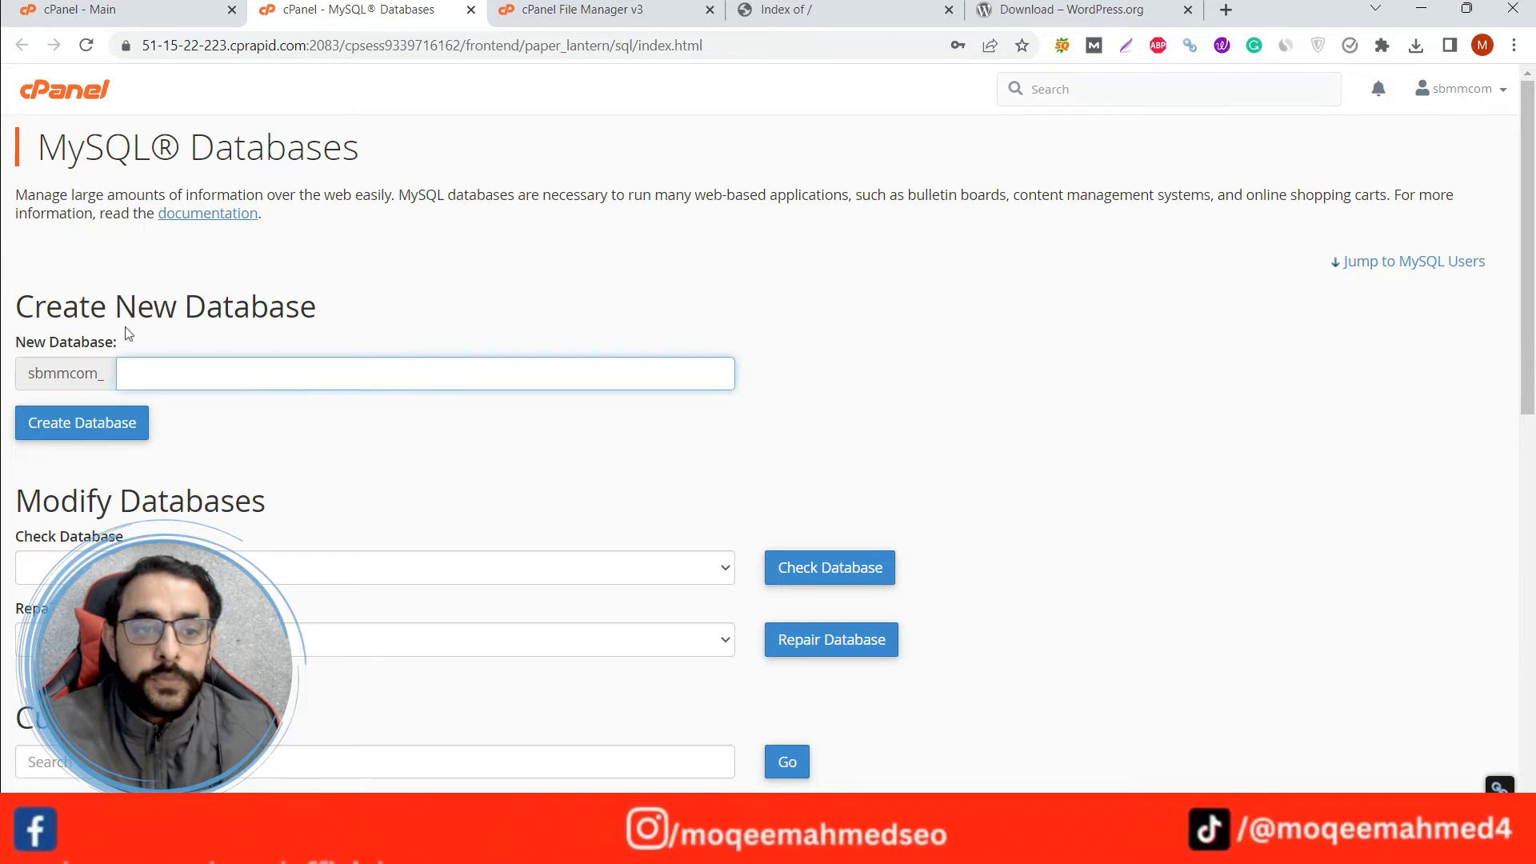
drag(18, 306, 362, 305)
click(374, 275)
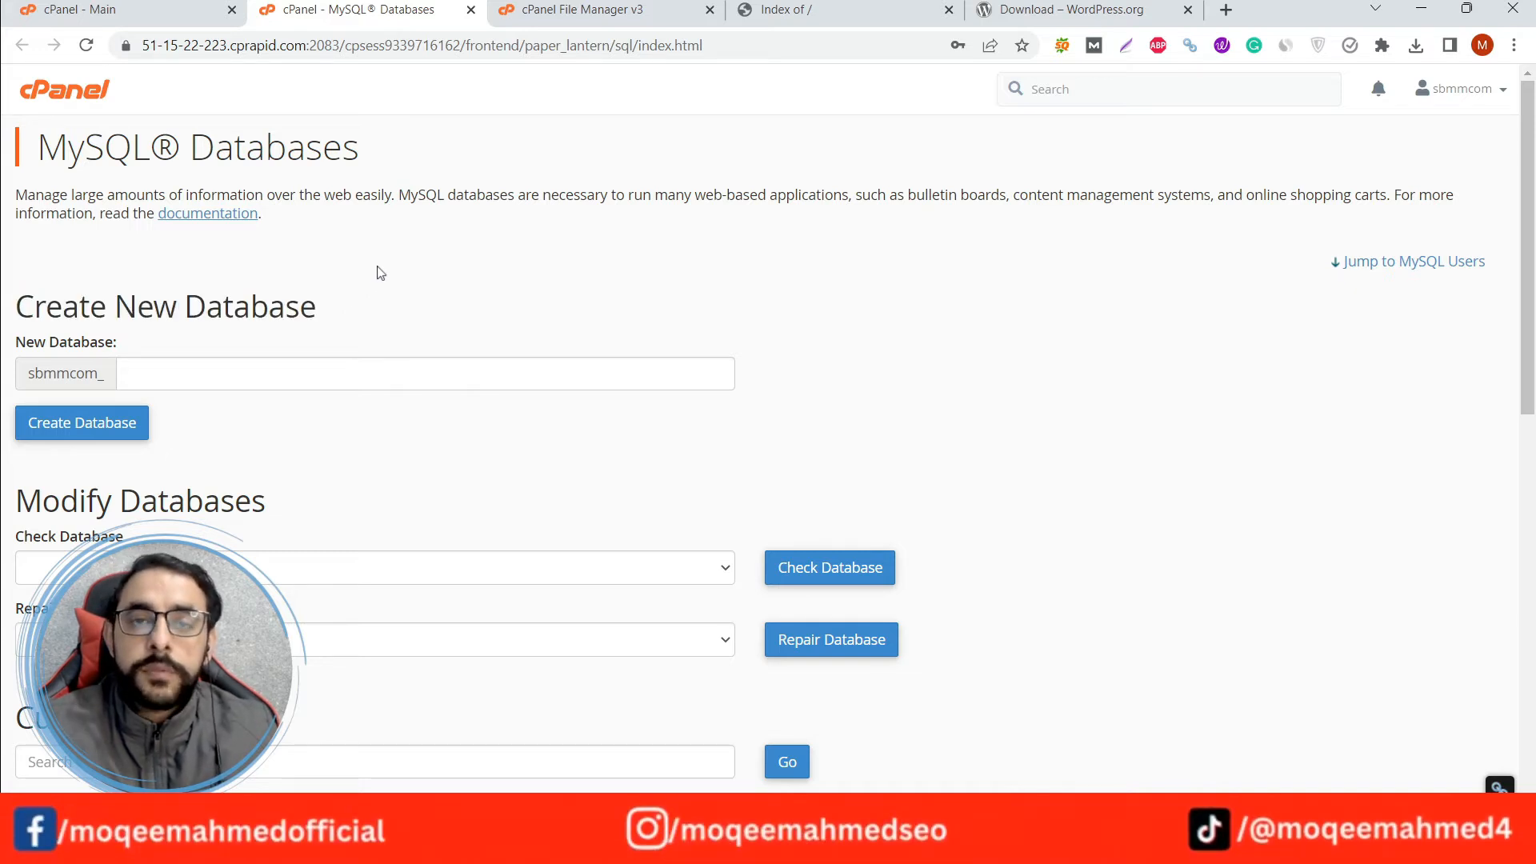
Create a new database named ifrahafaq, copying the name from the site's web address, and return to the MySQL Databases page.
click(170, 372)
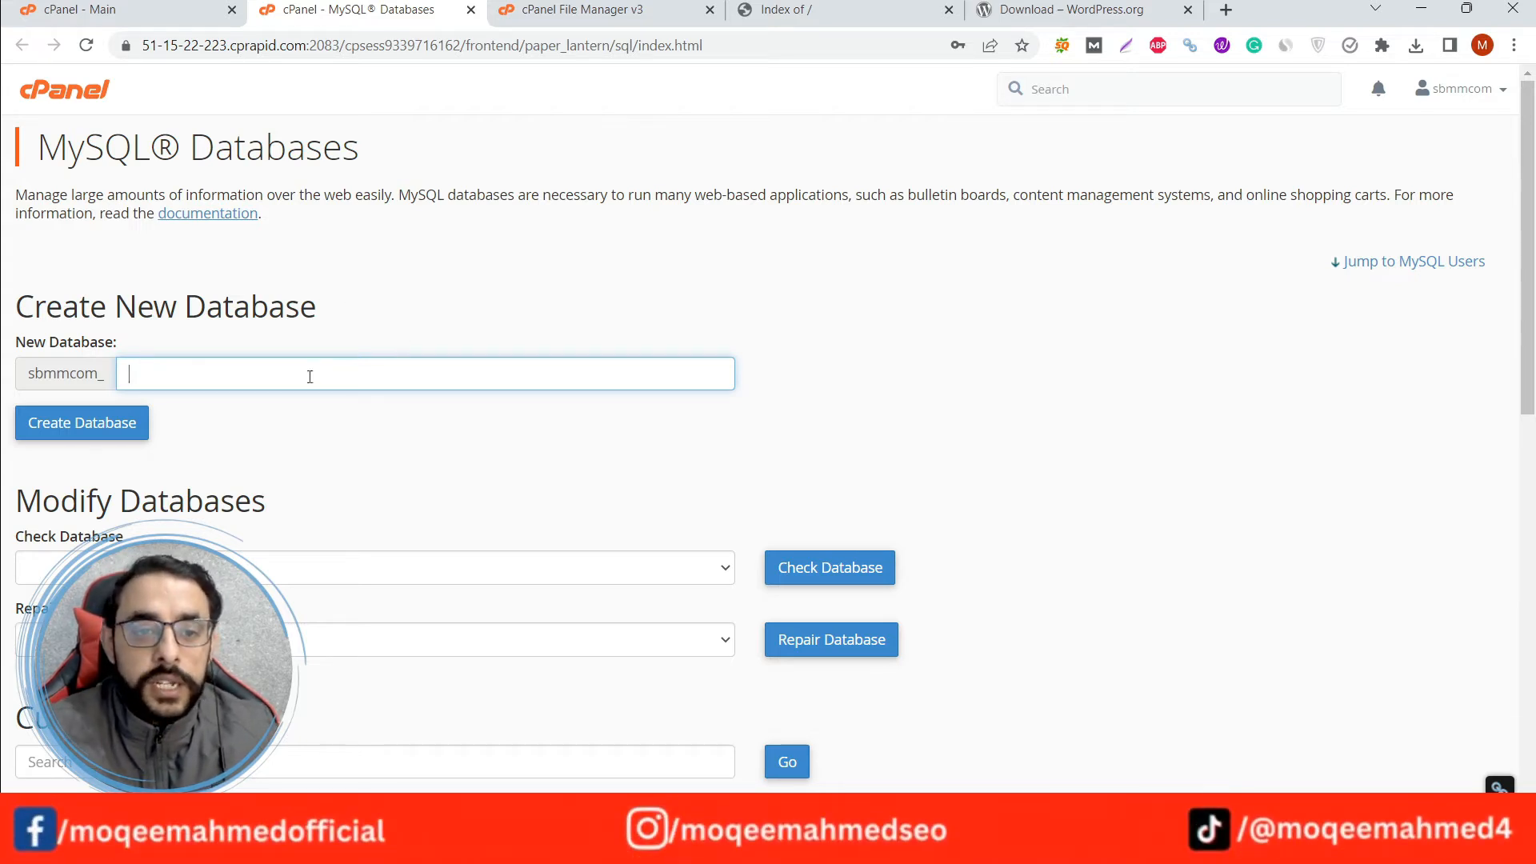
click(852, 8)
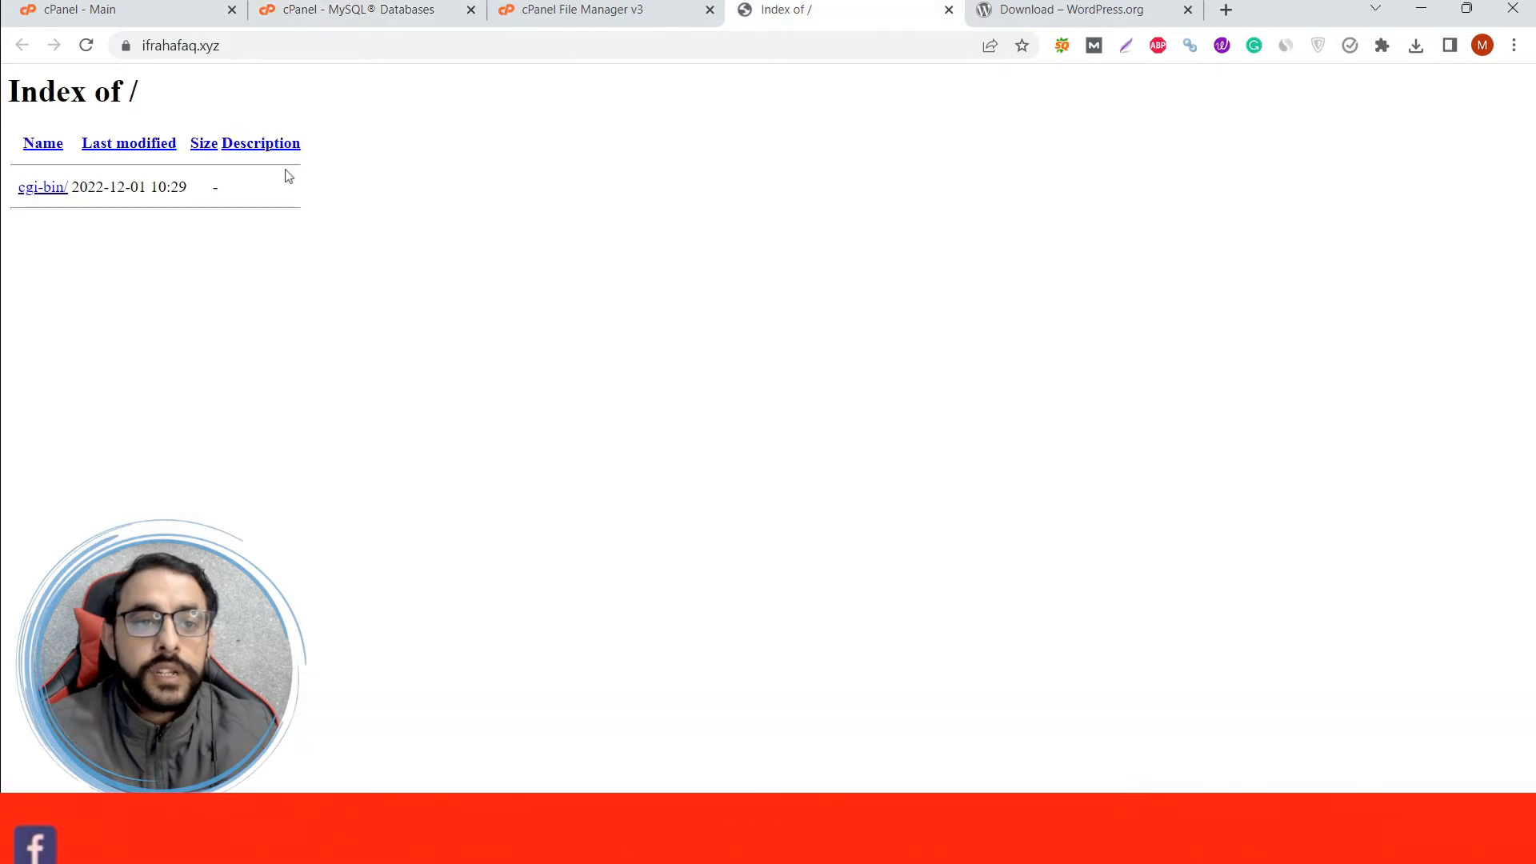
click(192, 46)
double_click(192, 45)
key(ctrl+c)
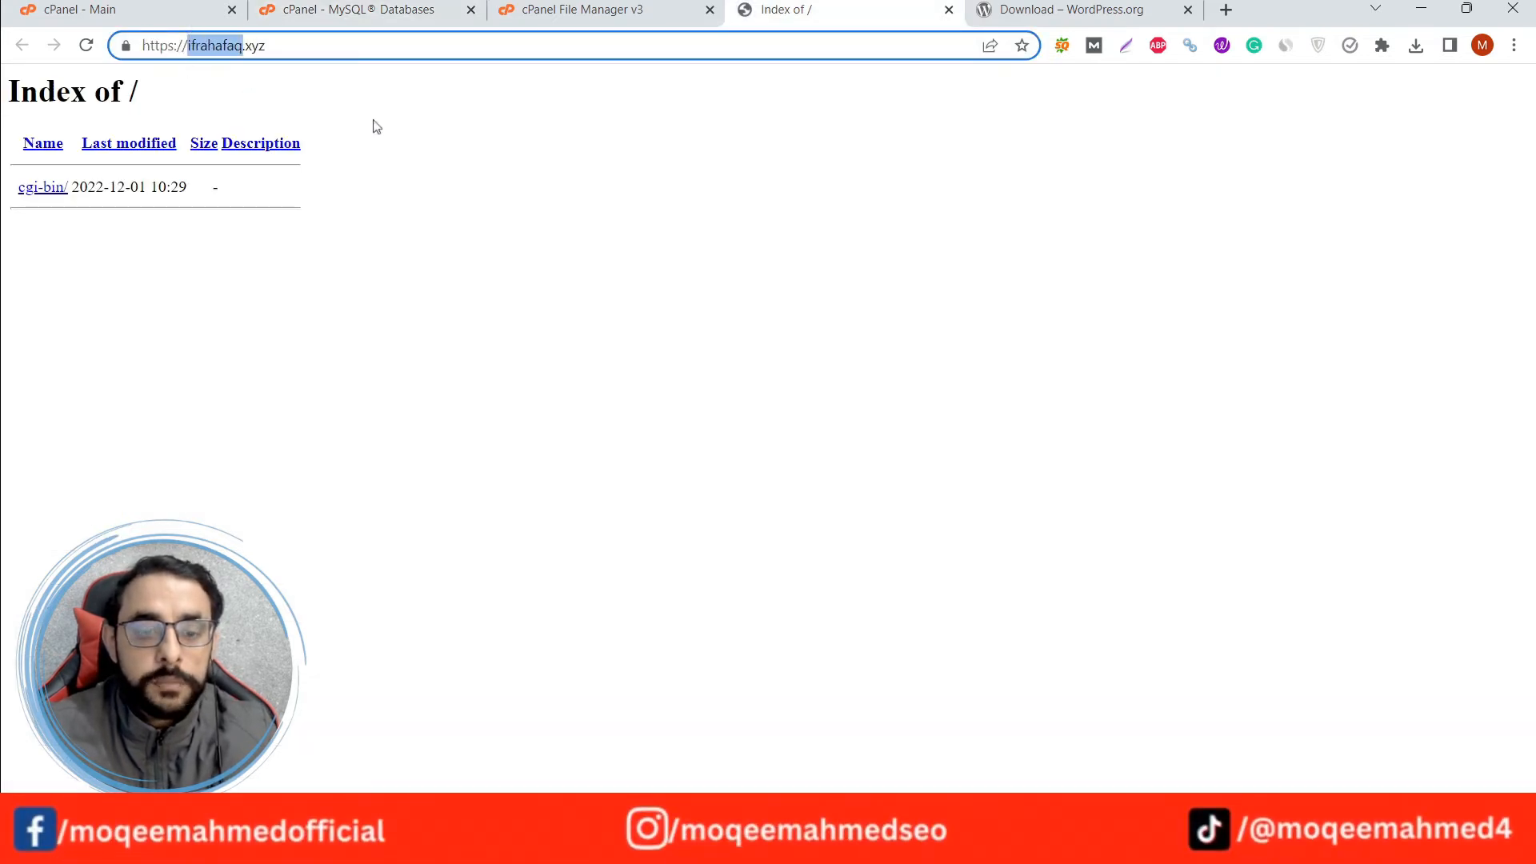
click(397, 8)
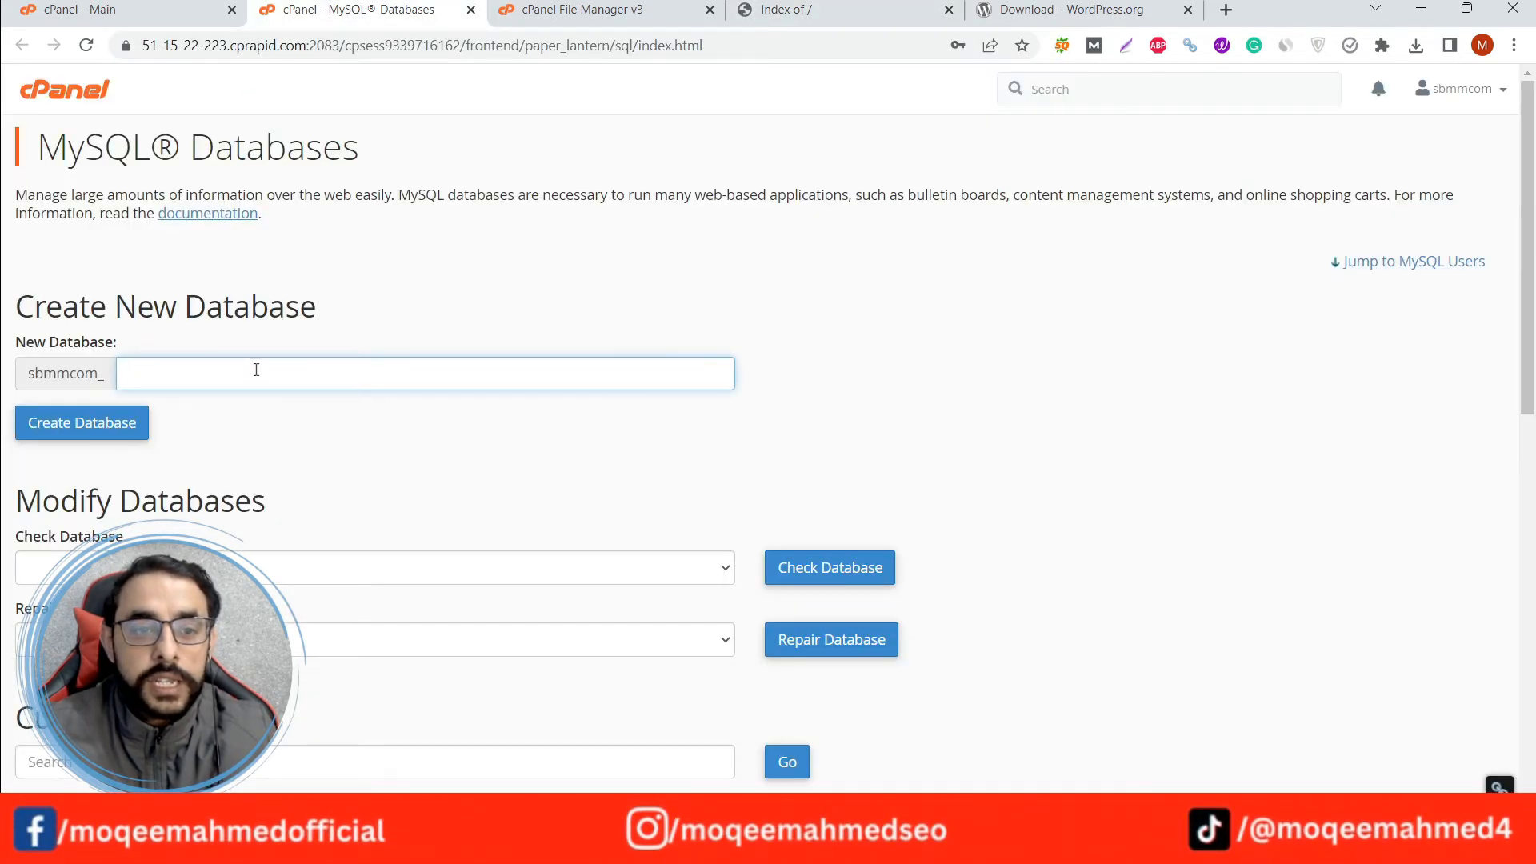
key(ctrl+v)
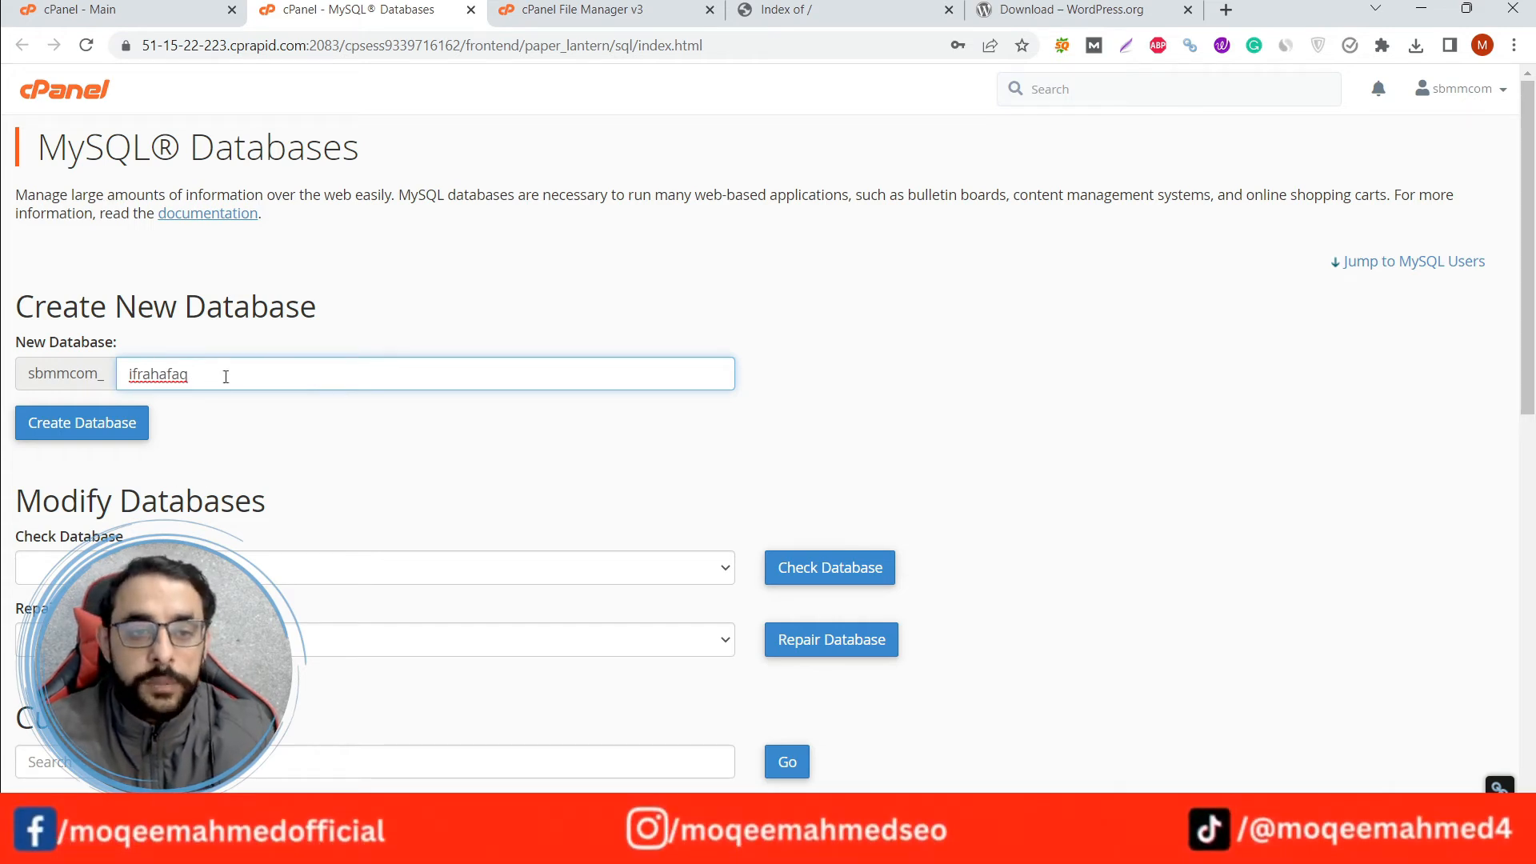
drag(225, 376, 151, 374)
click(88, 424)
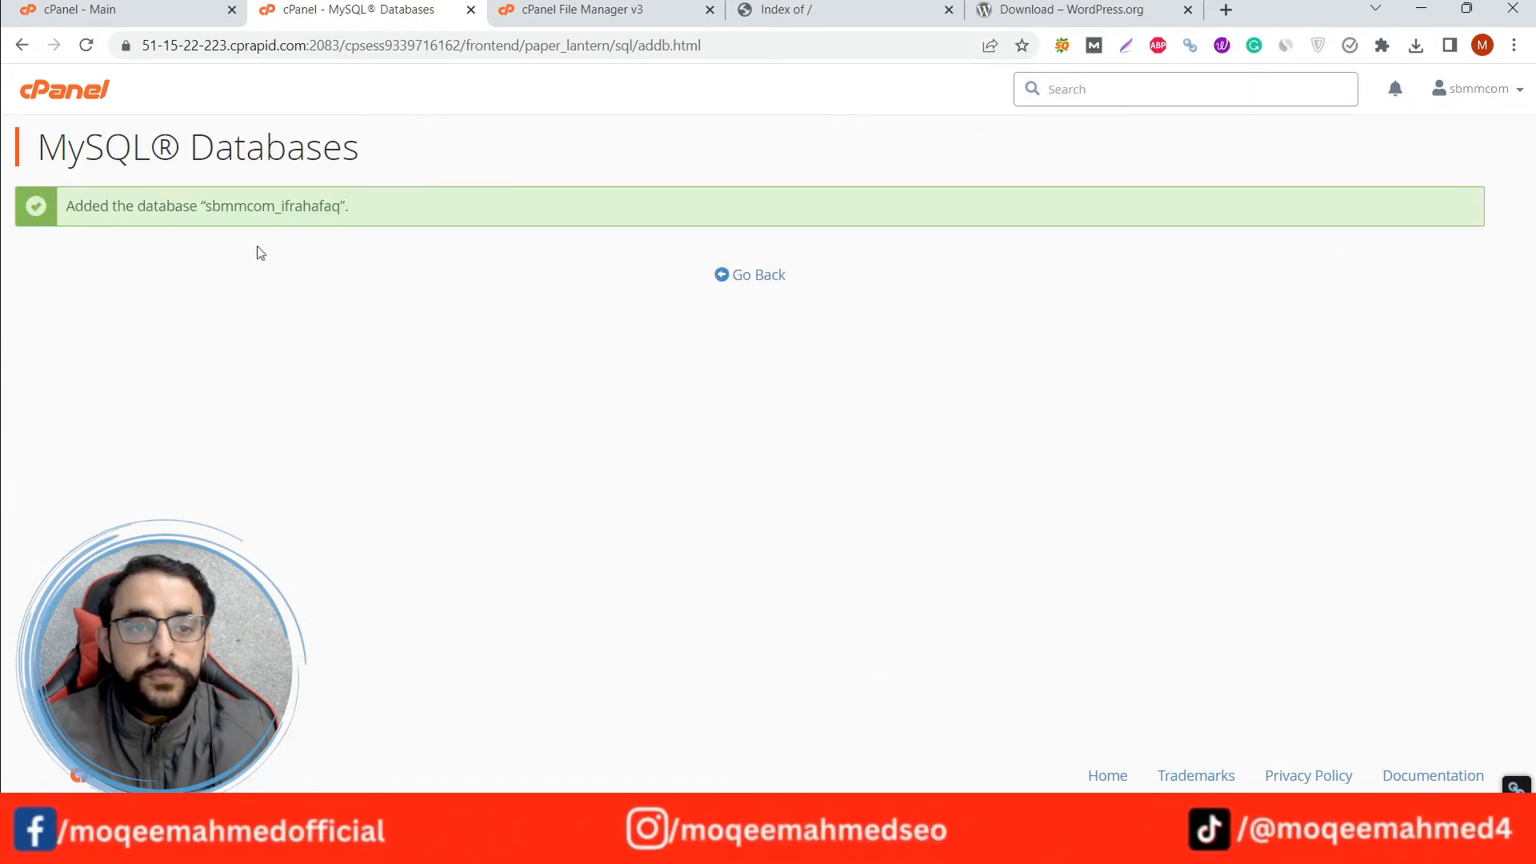
drag(210, 205, 343, 208)
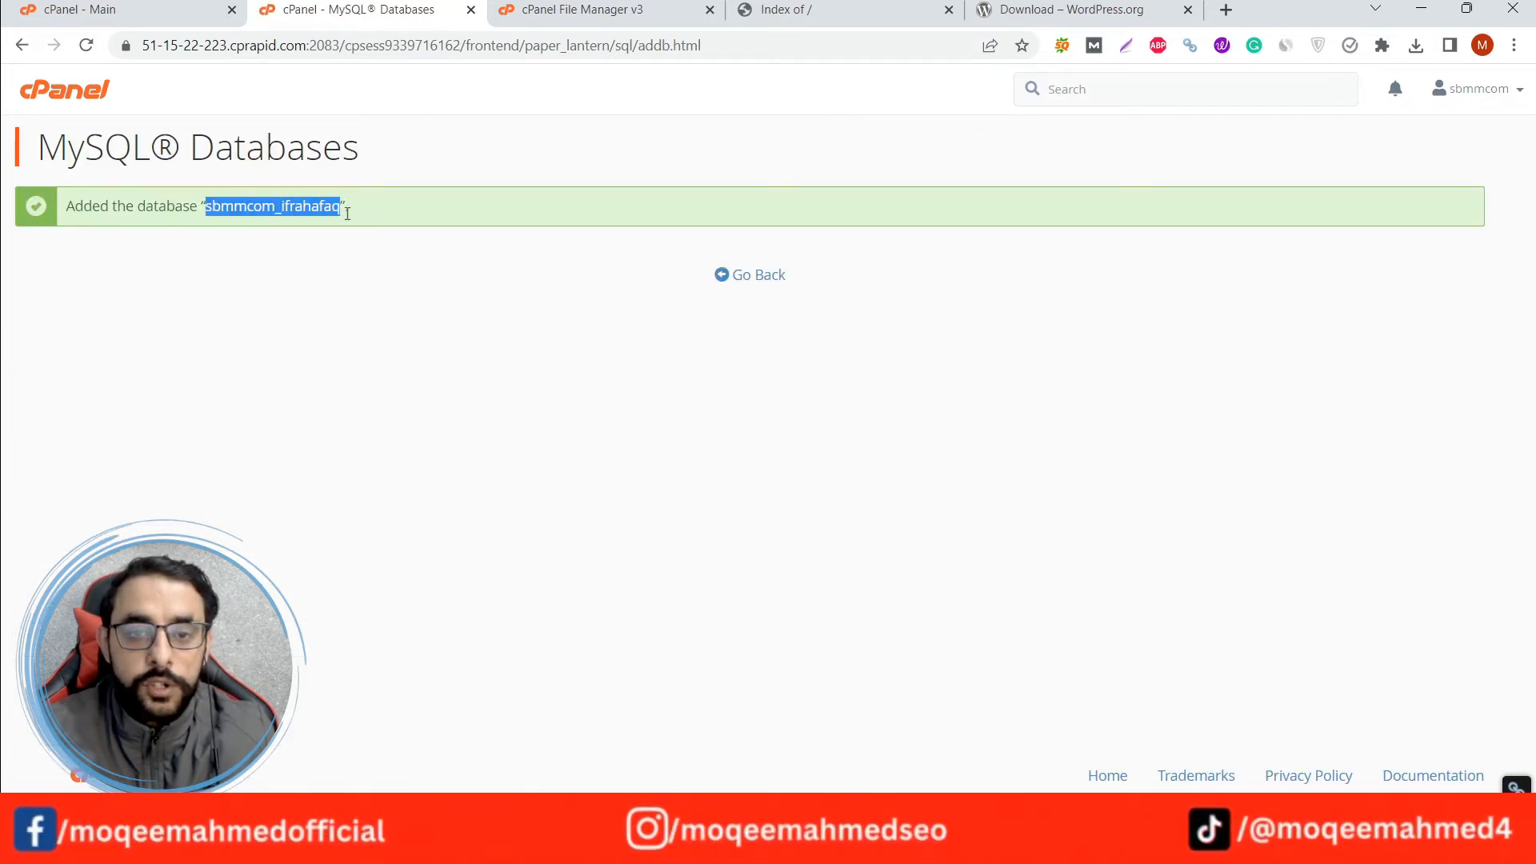
click(748, 280)
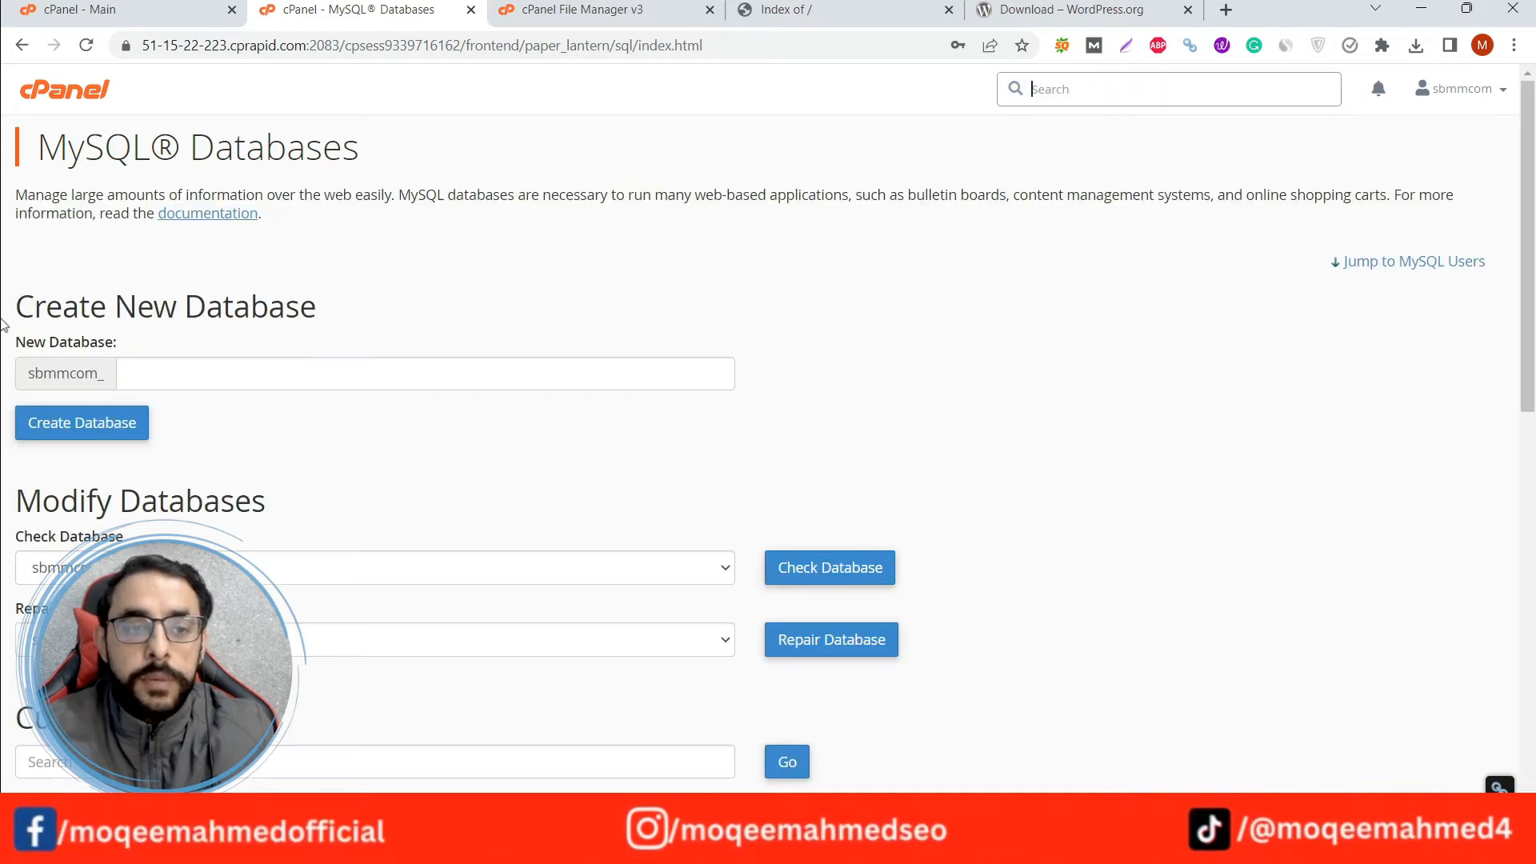
Enter ifrahafaq as the username for a new MySQL user.
scroll(8, 316, down, 3)
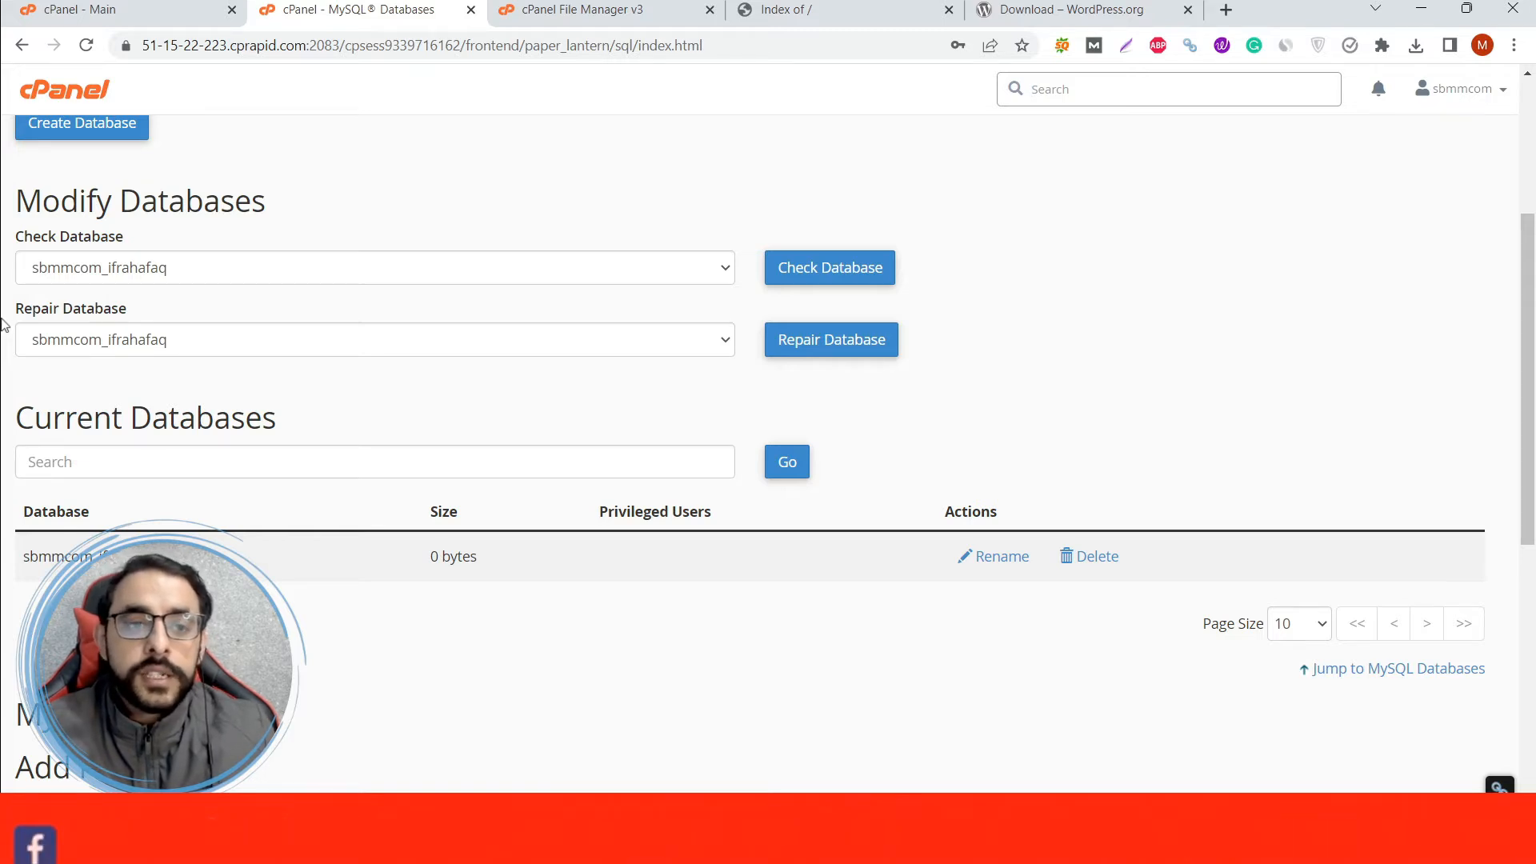
scroll(148, 489, up, 4)
scroll(148, 489, down, 1)
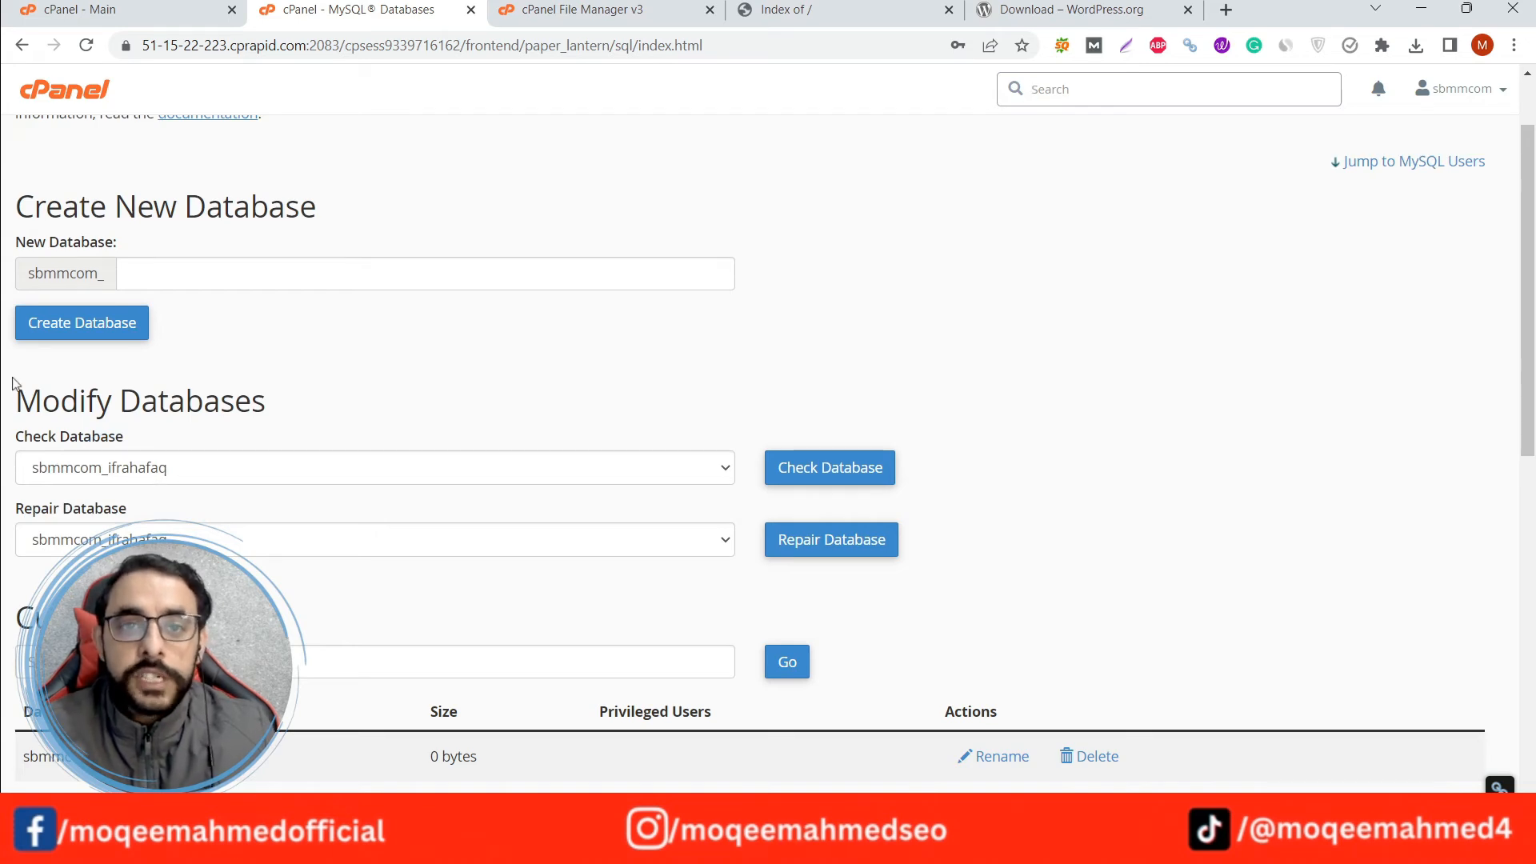
scroll(14, 370, down, 8)
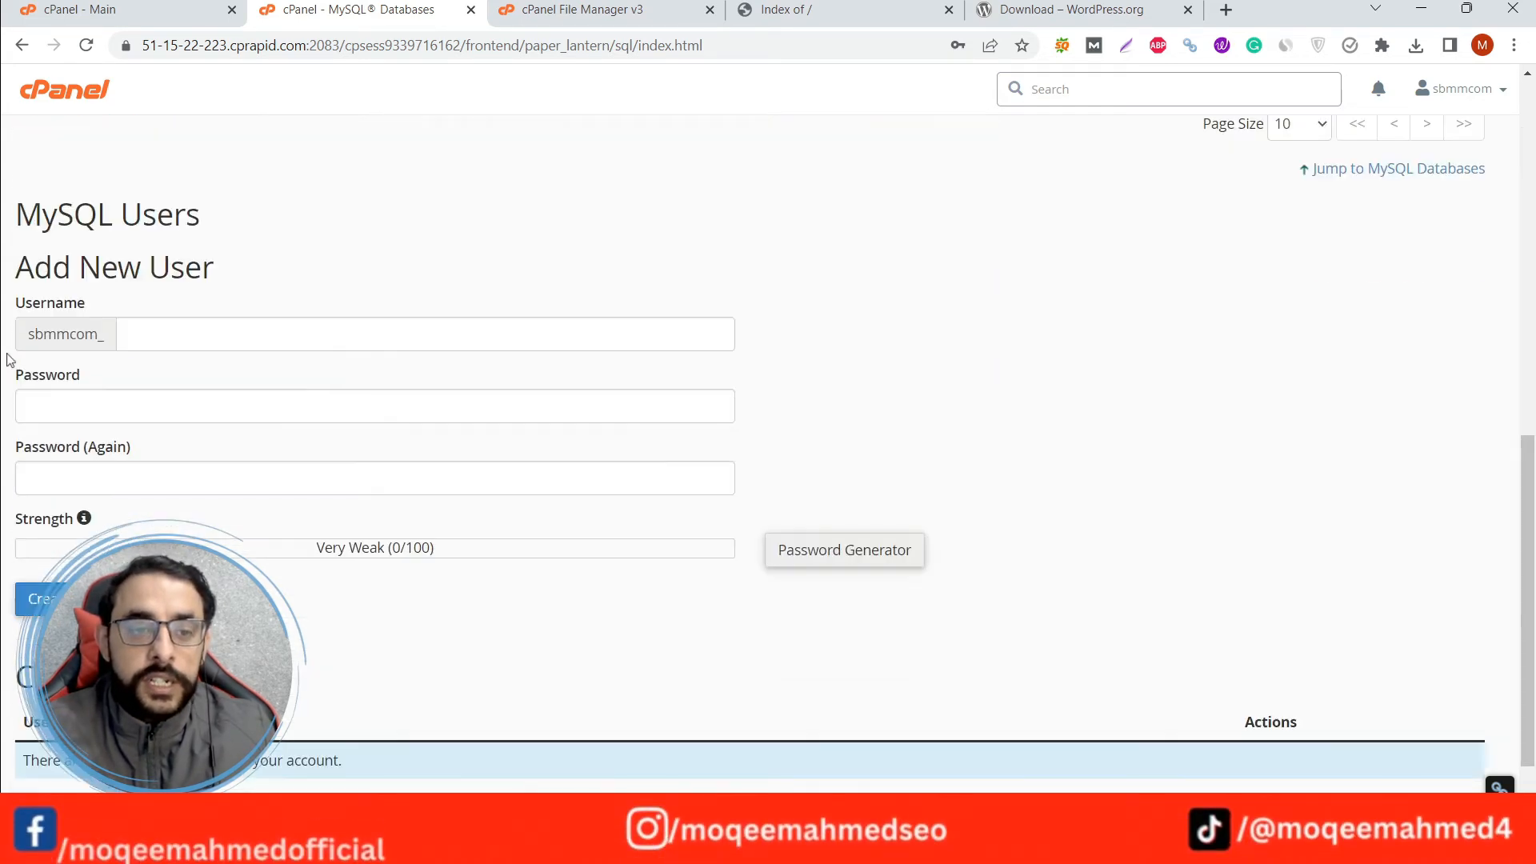
drag(17, 268, 216, 267)
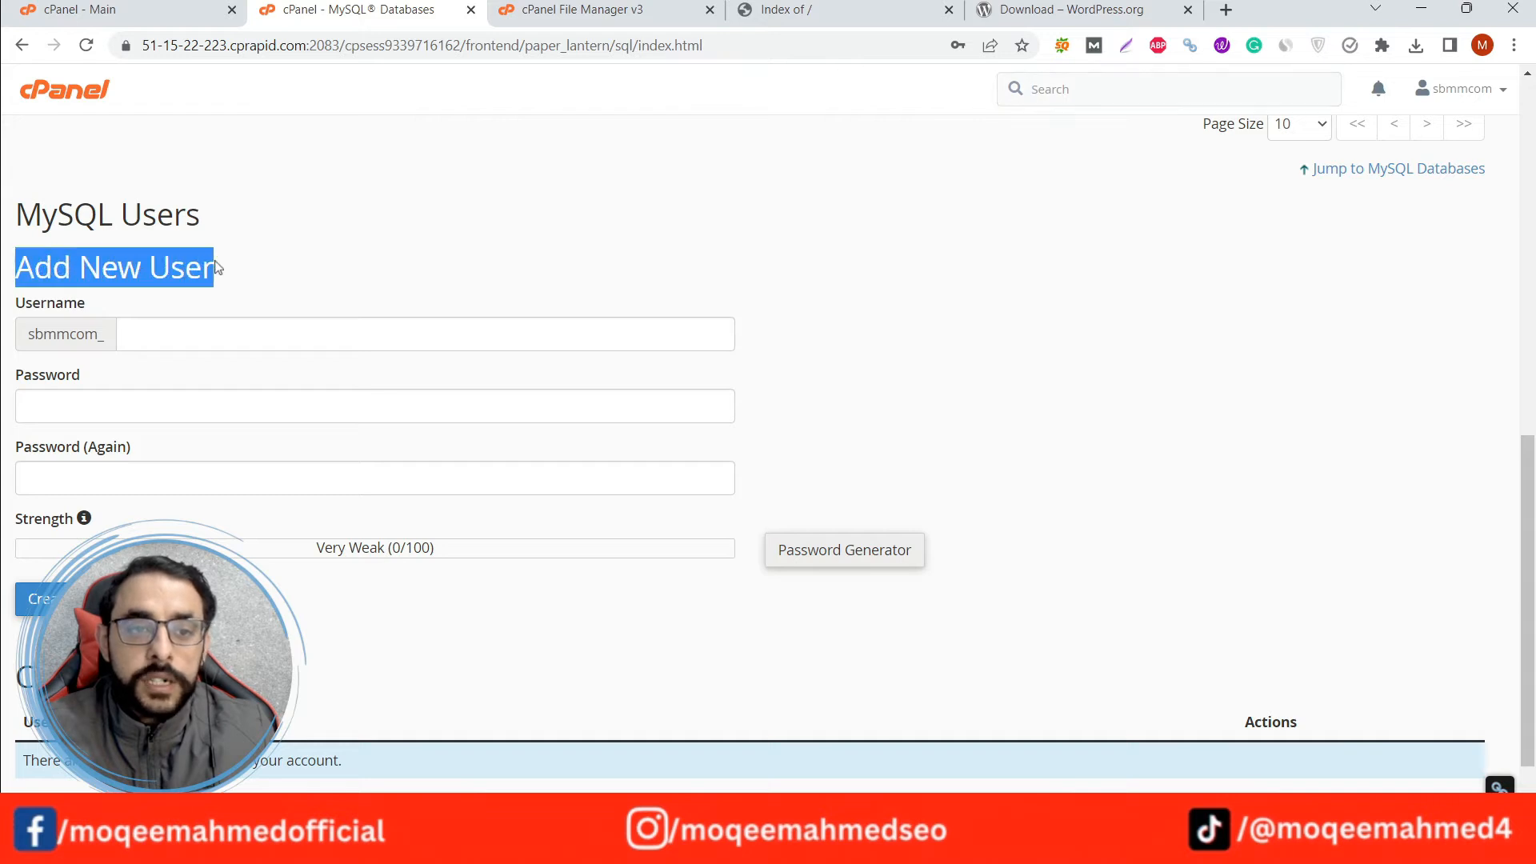
click(185, 336)
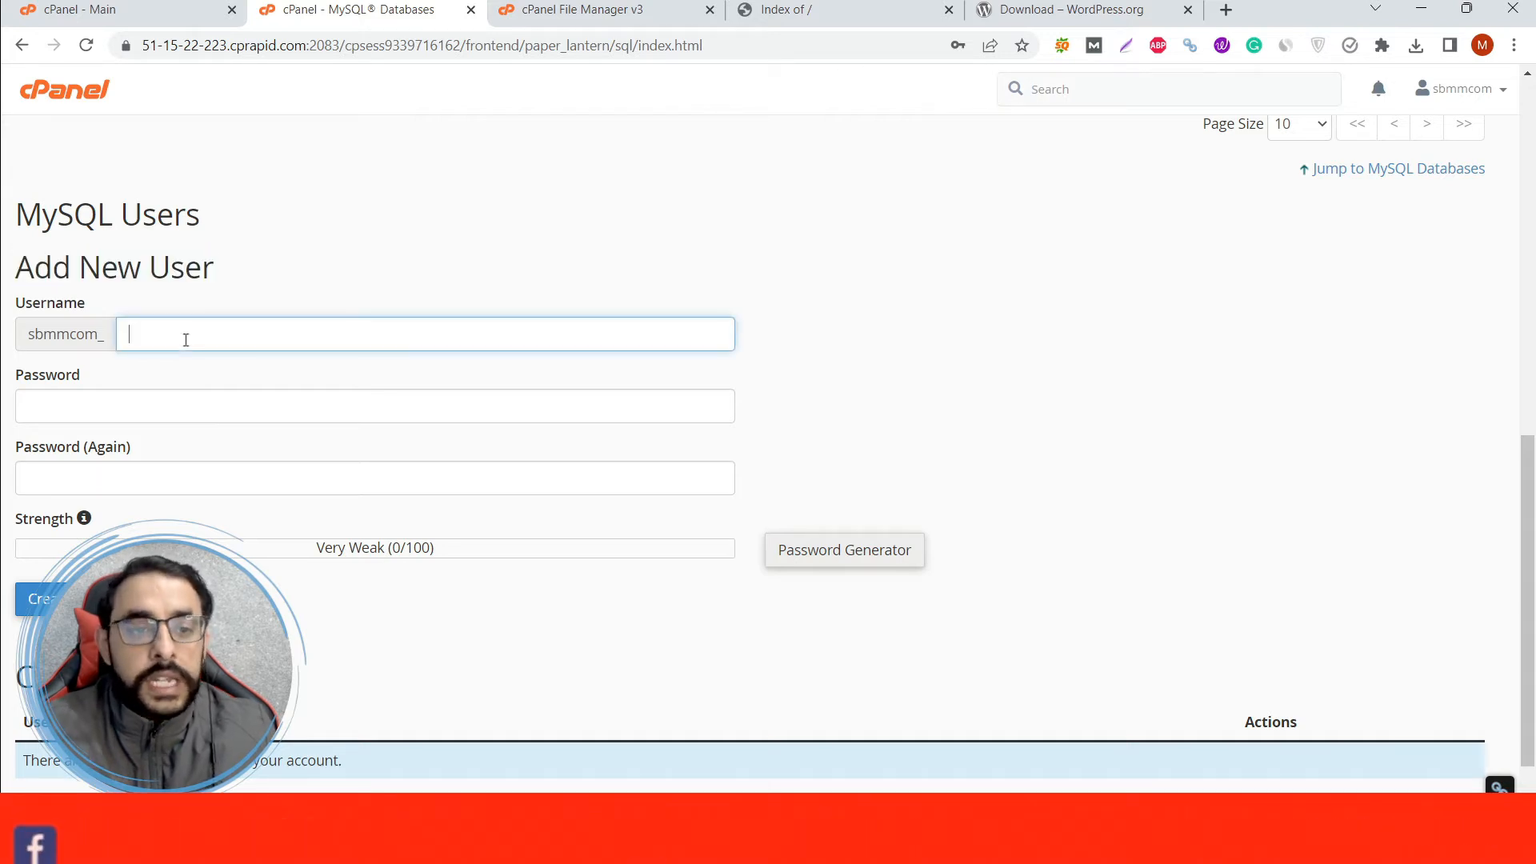
double_click(212, 340)
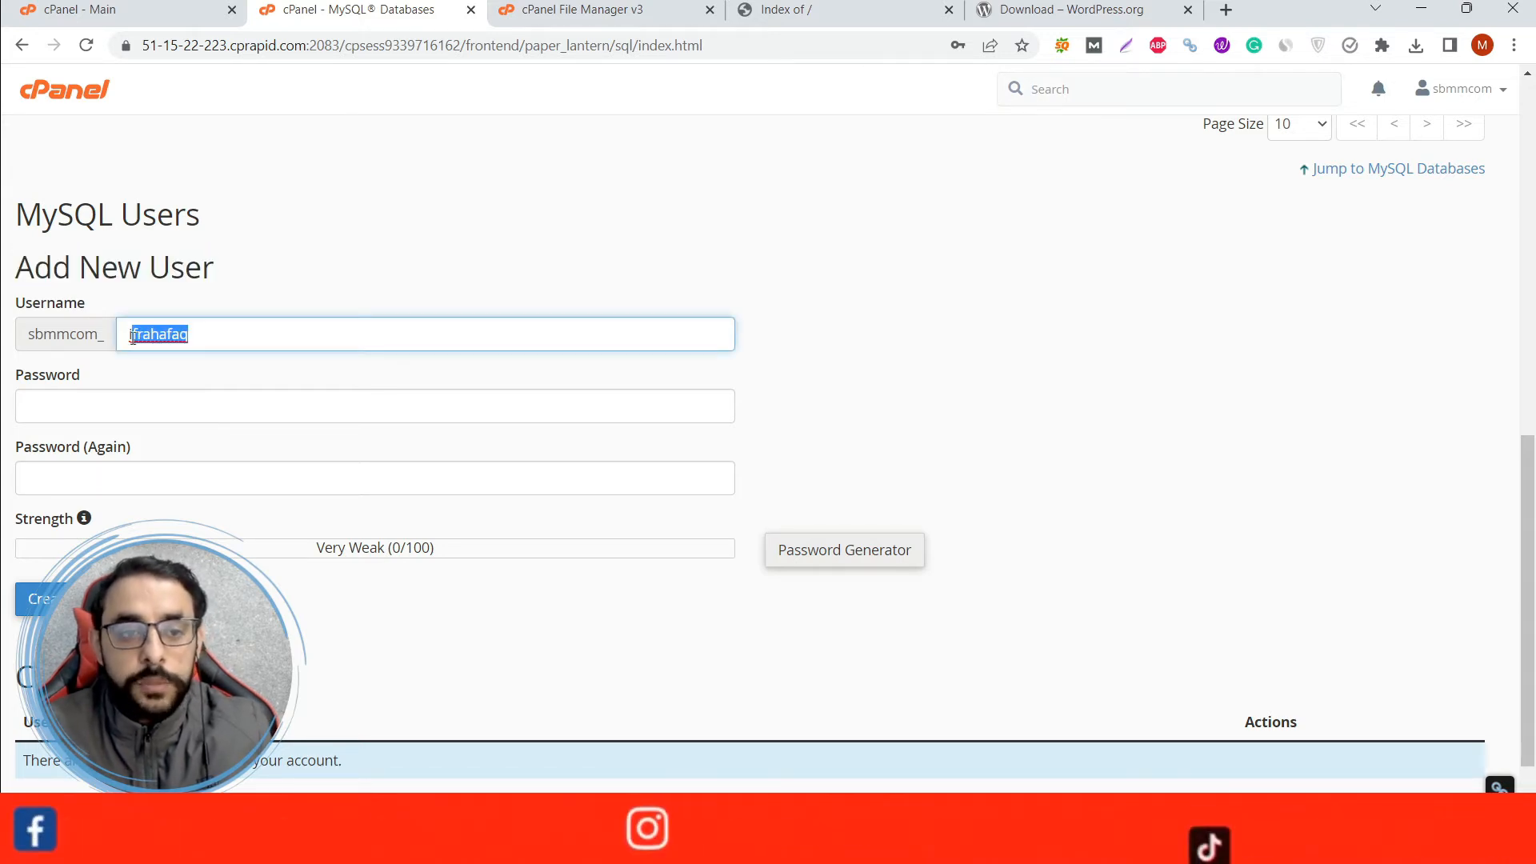
Generate a strong password for the new MySQL user, copy it, acknowledge that it is stored safely, and apply it to both password fields.
click(128, 408)
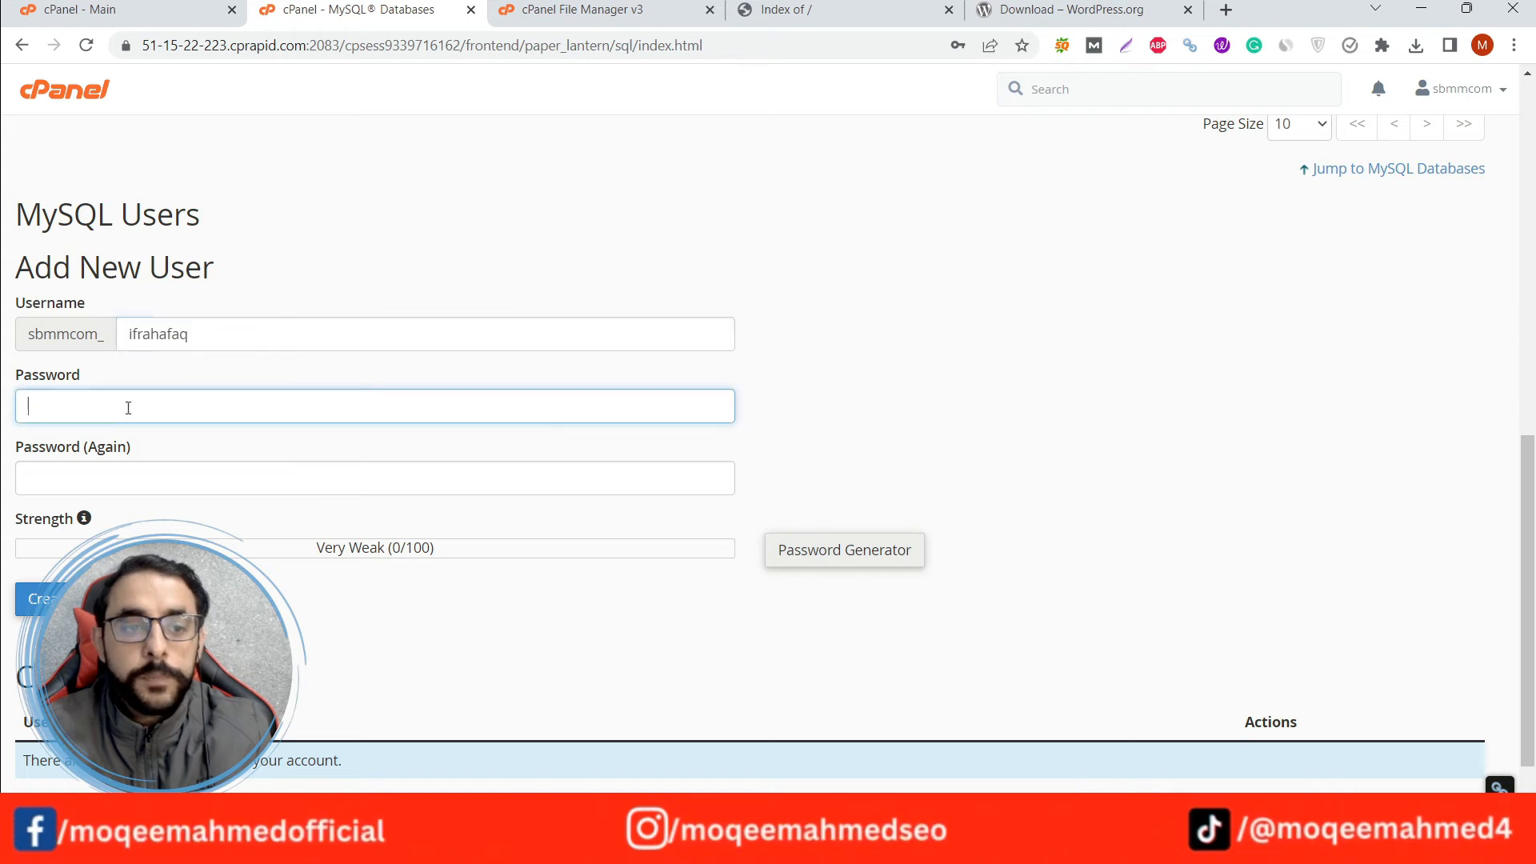
click(4, 370)
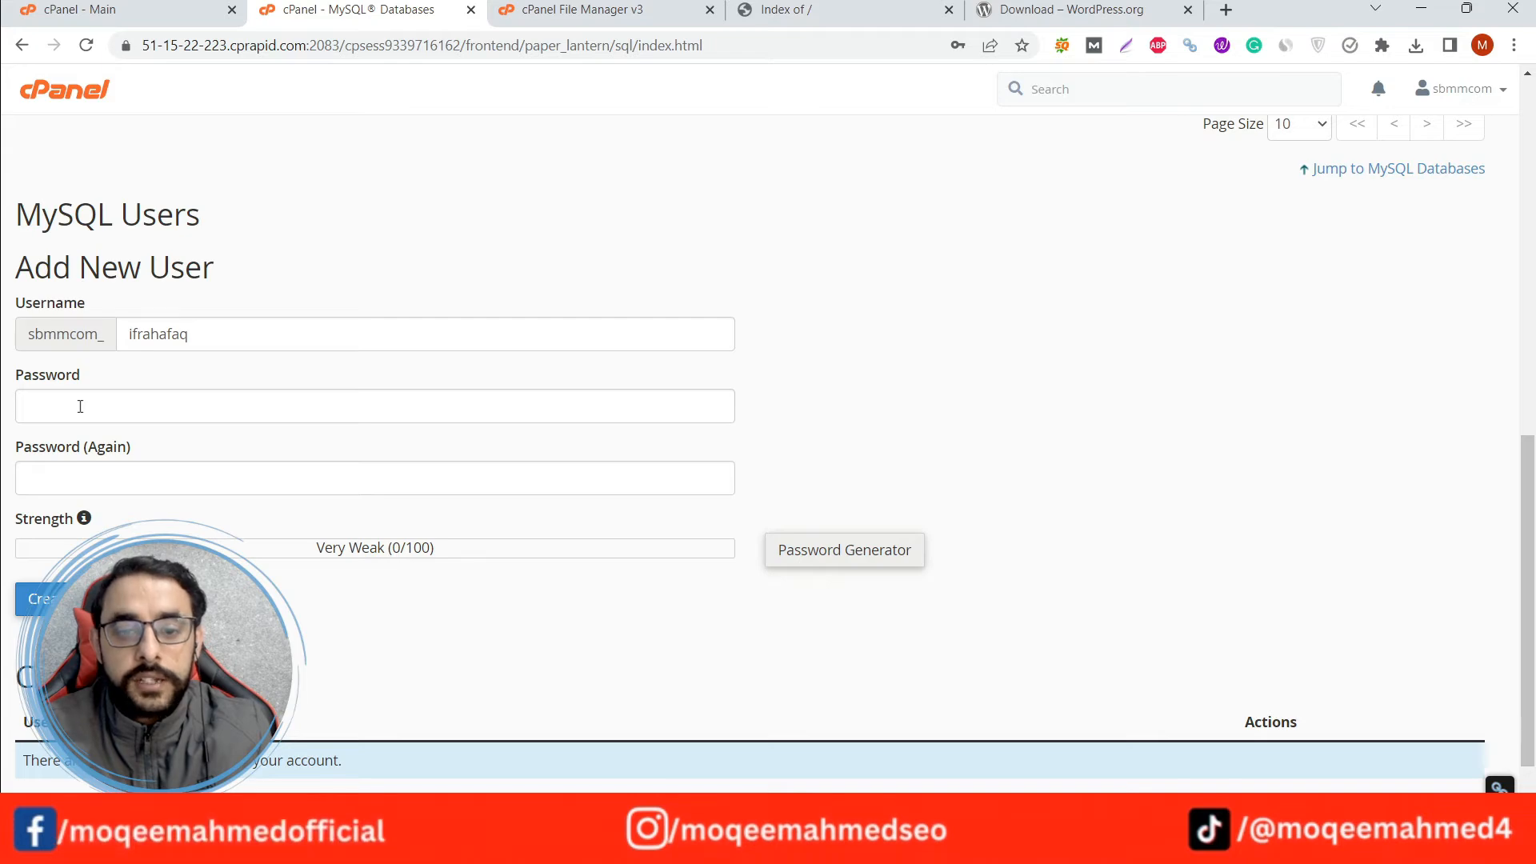
click(855, 560)
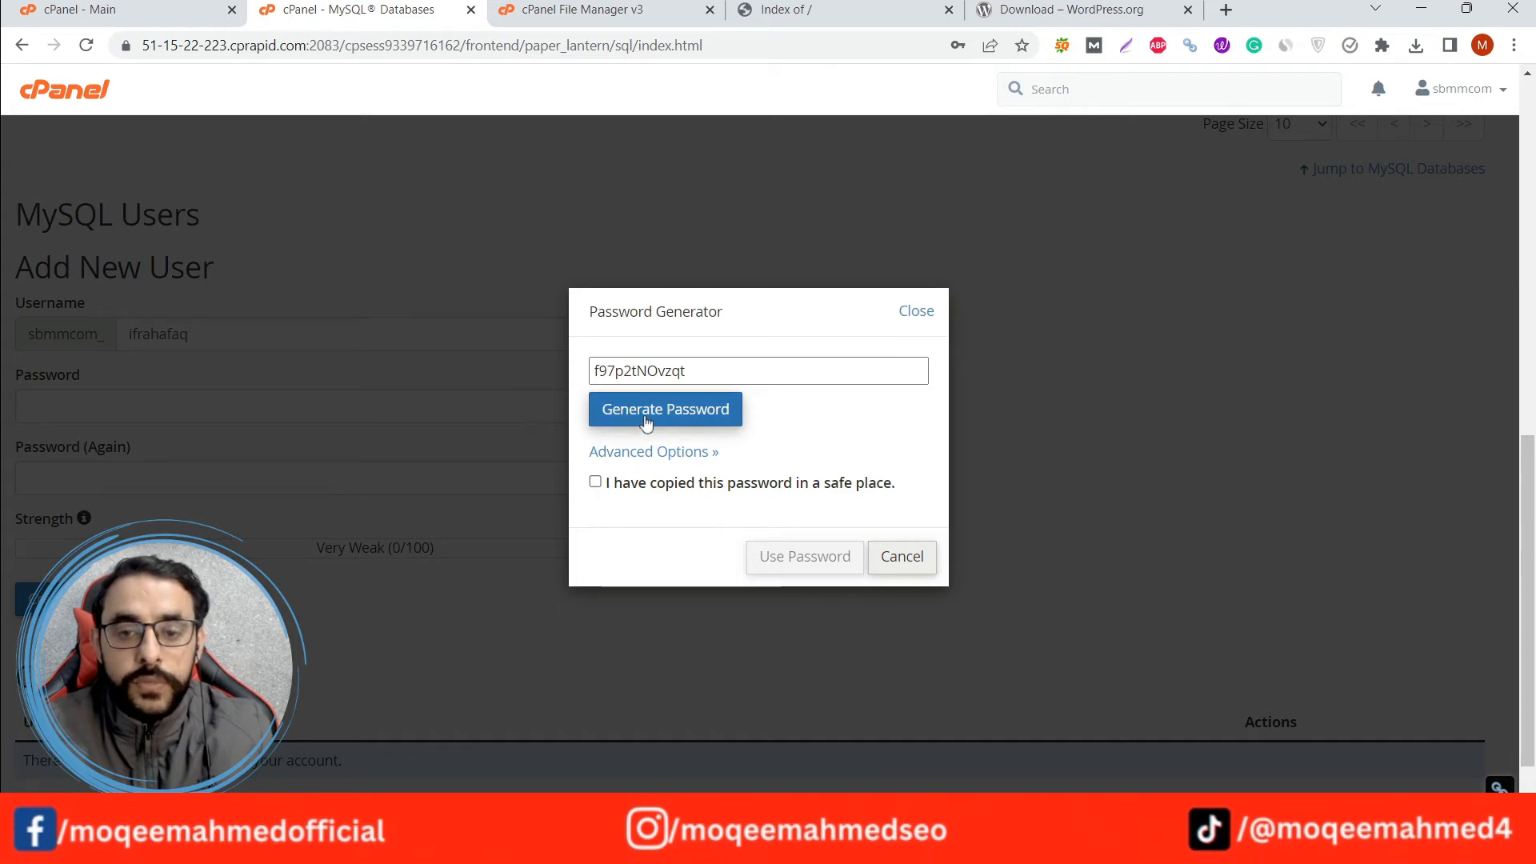
click(596, 481)
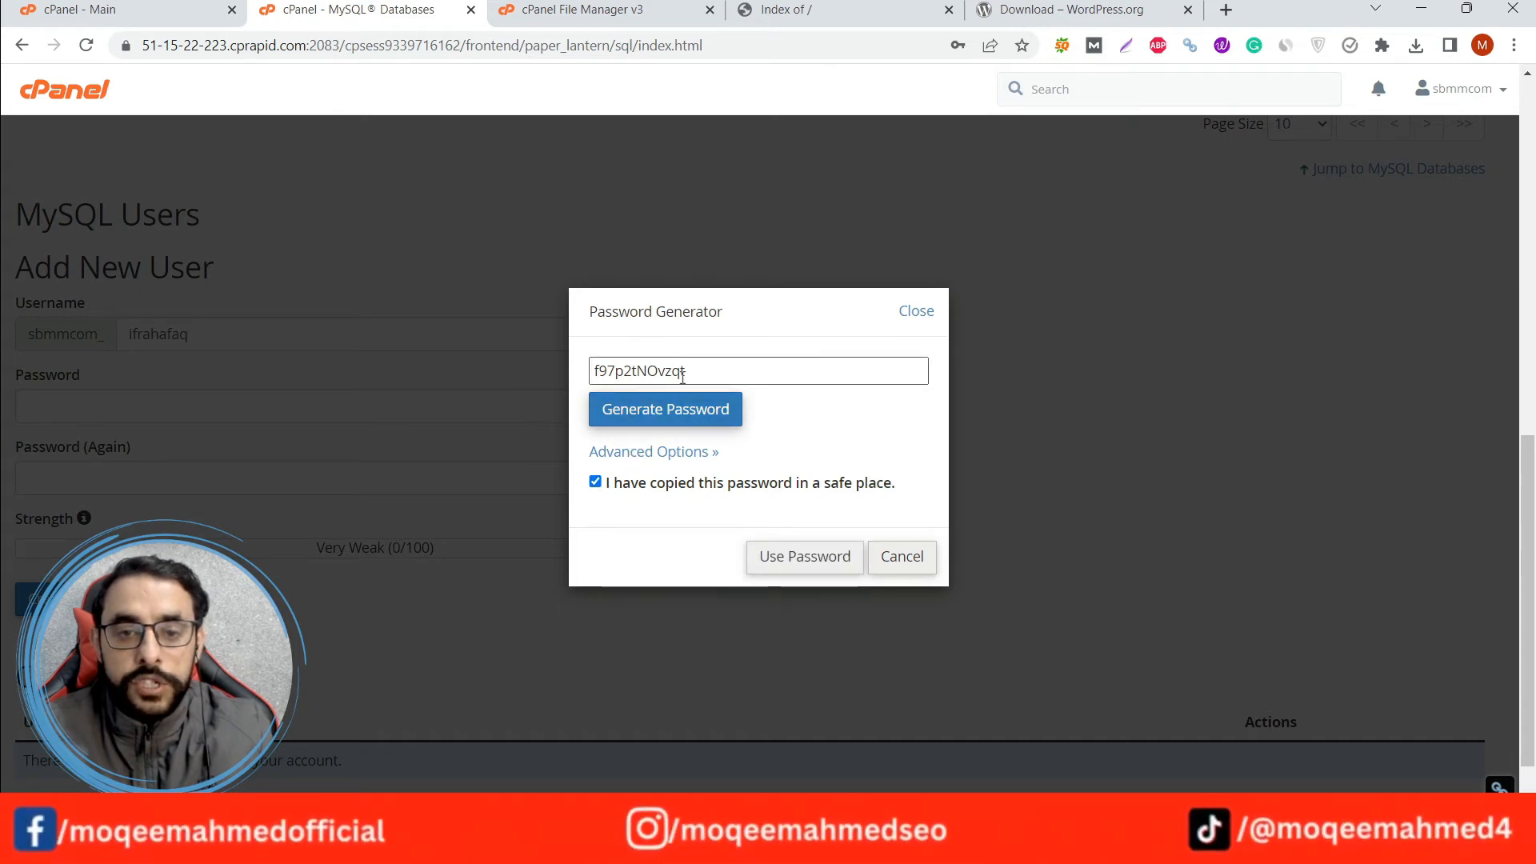
drag(683, 373, 594, 370)
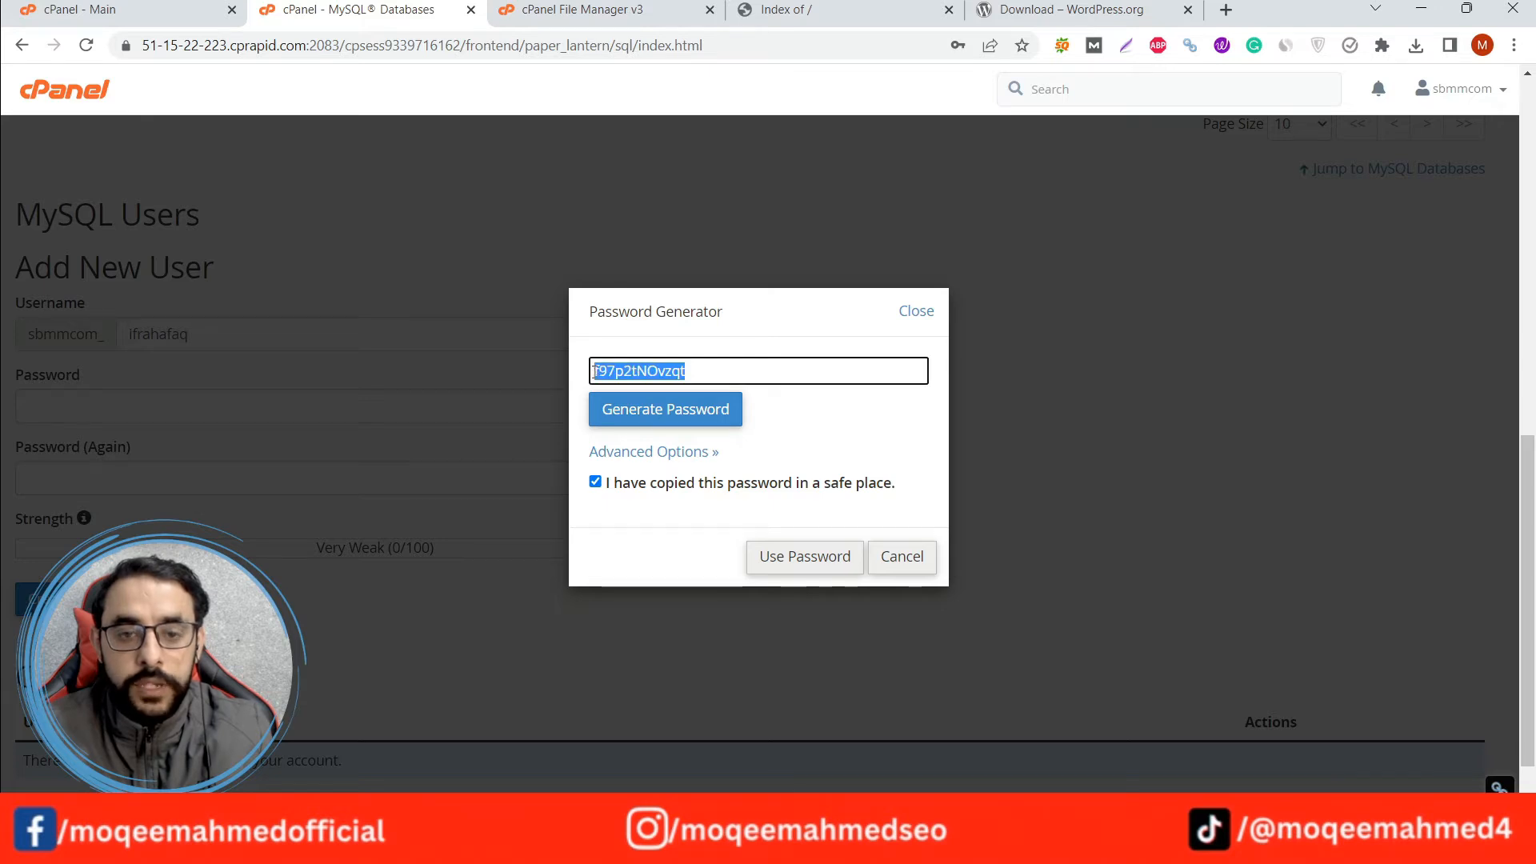
click(656, 417)
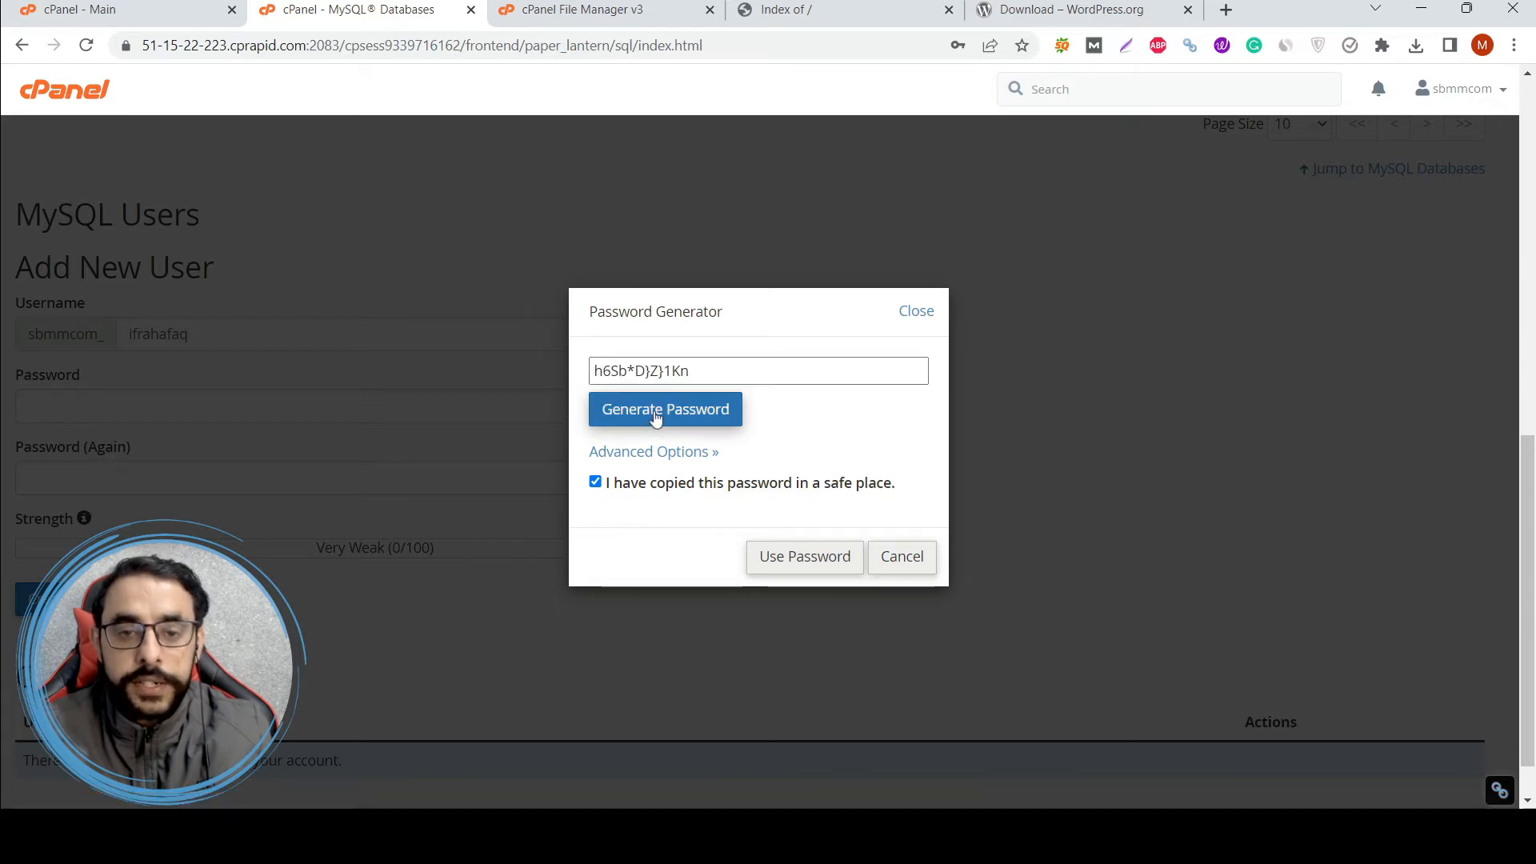
drag(689, 372, 593, 371)
key(ctrl+c)
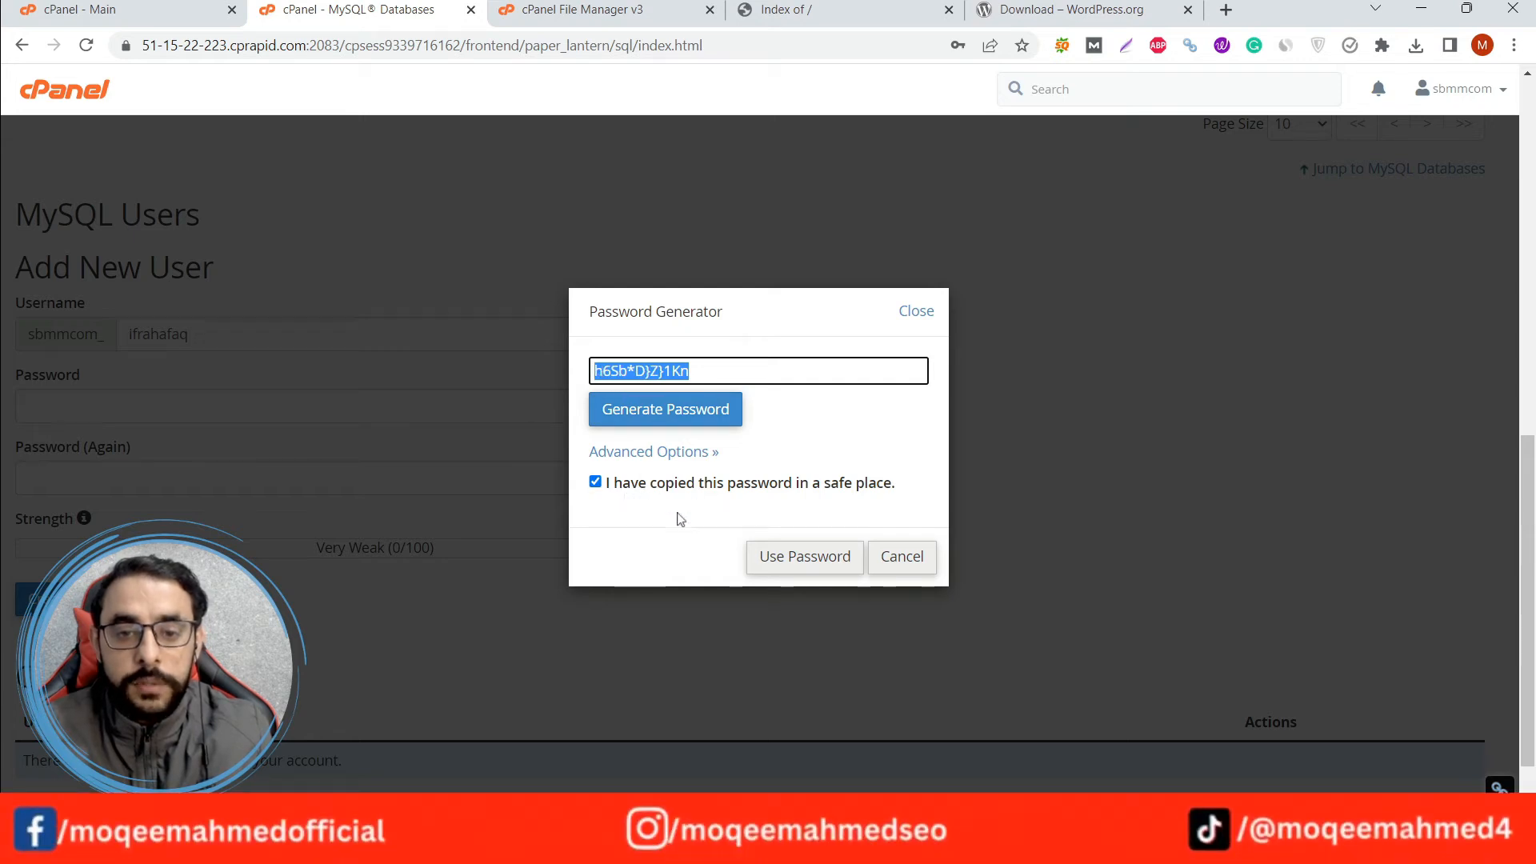
click(780, 557)
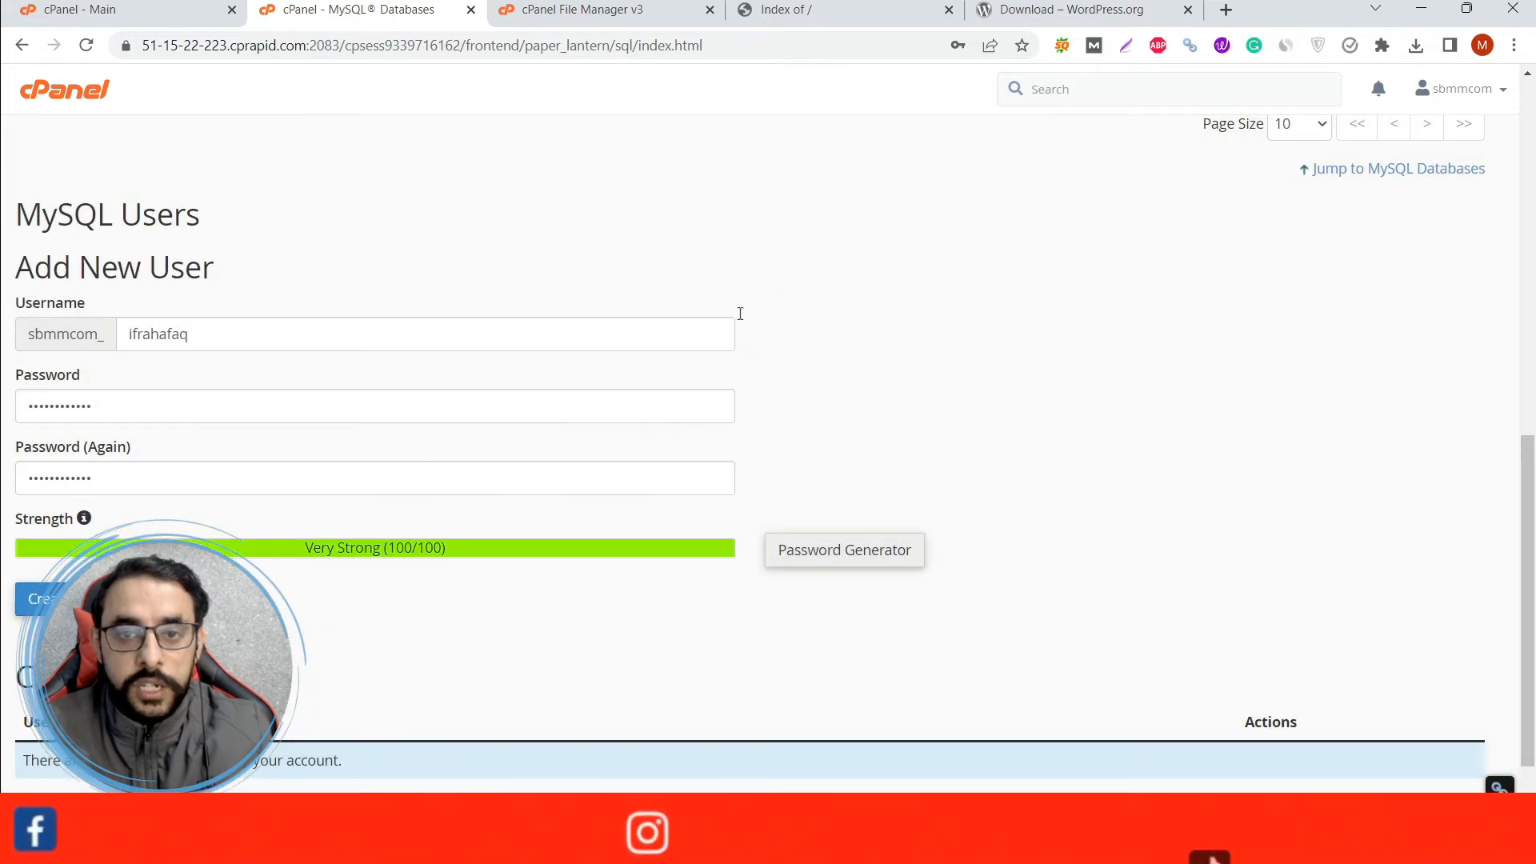
Paste the copied database user password into a new browser tab's address bar for safekeeping, and return to the MySQL Databases page.
click(1230, 9)
key(ctrl+v)
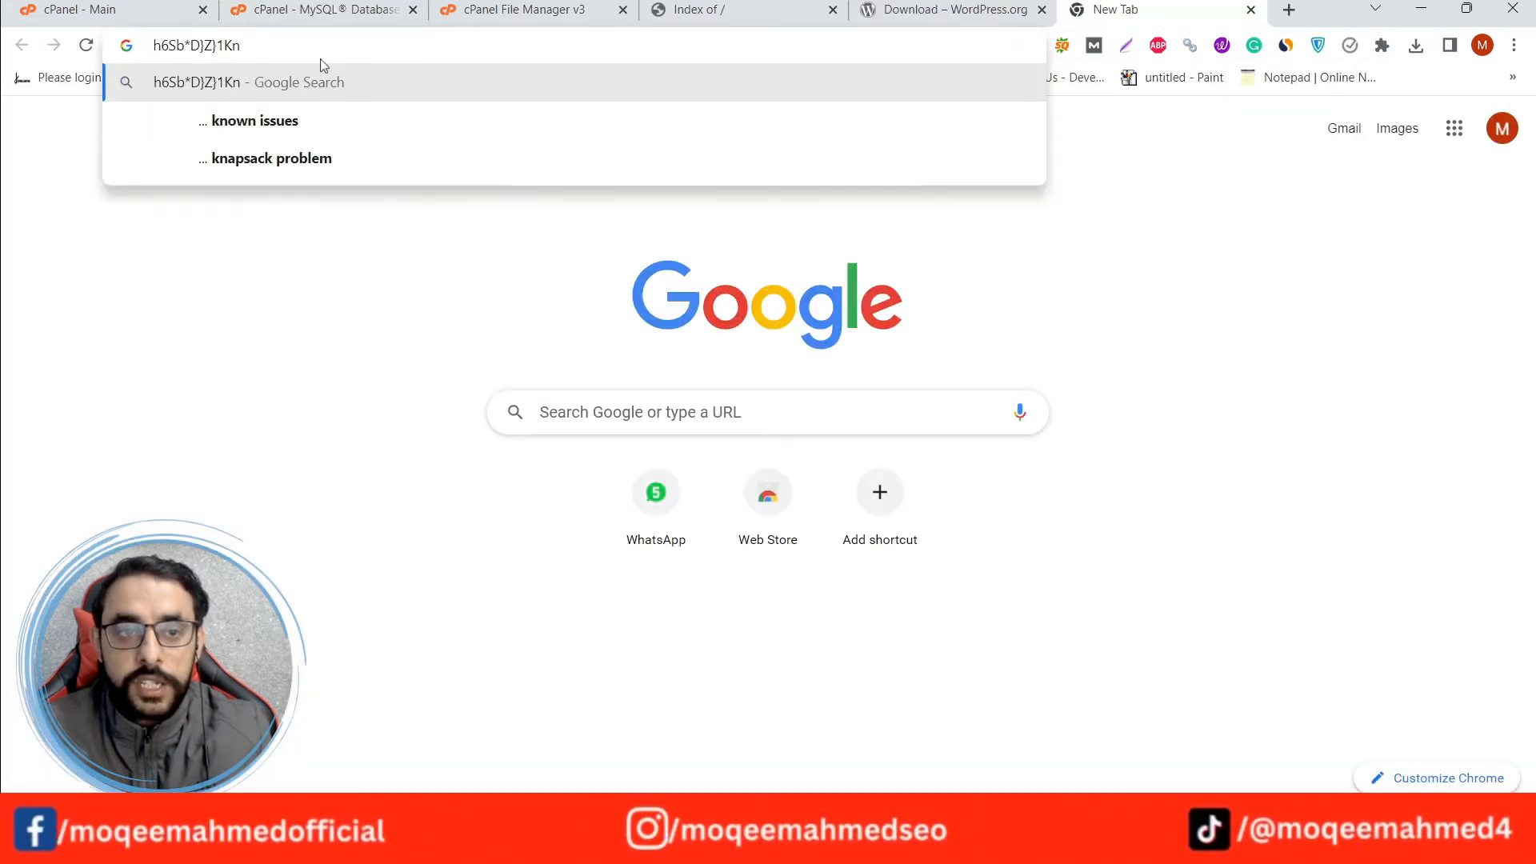
click(370, 5)
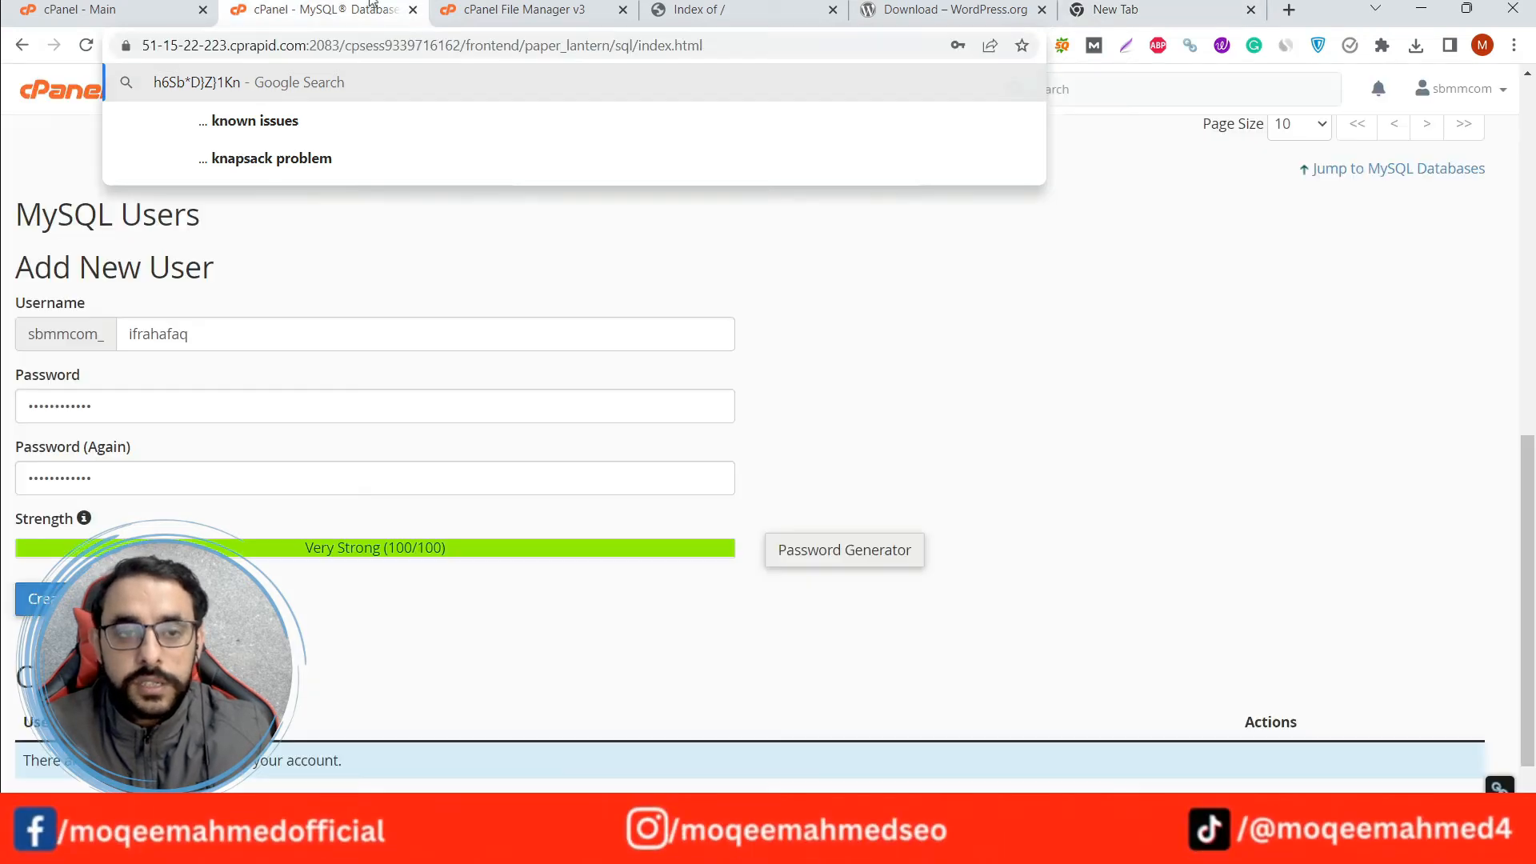
Create the MySQL user with the entered credentials and go back to the MySQL Databases page.
scroll(12, 398, down, 1)
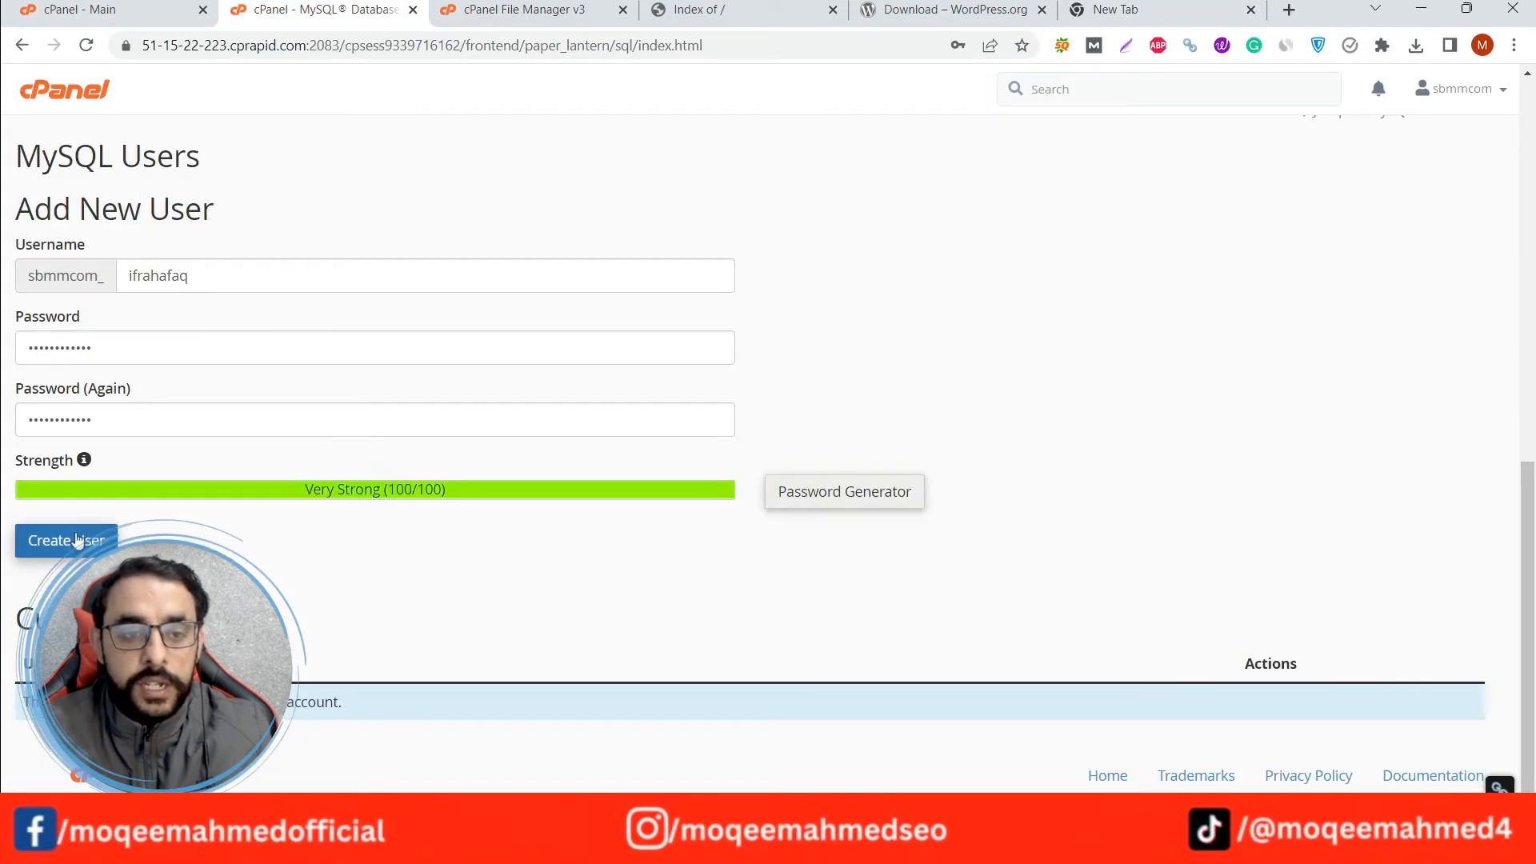
click(73, 543)
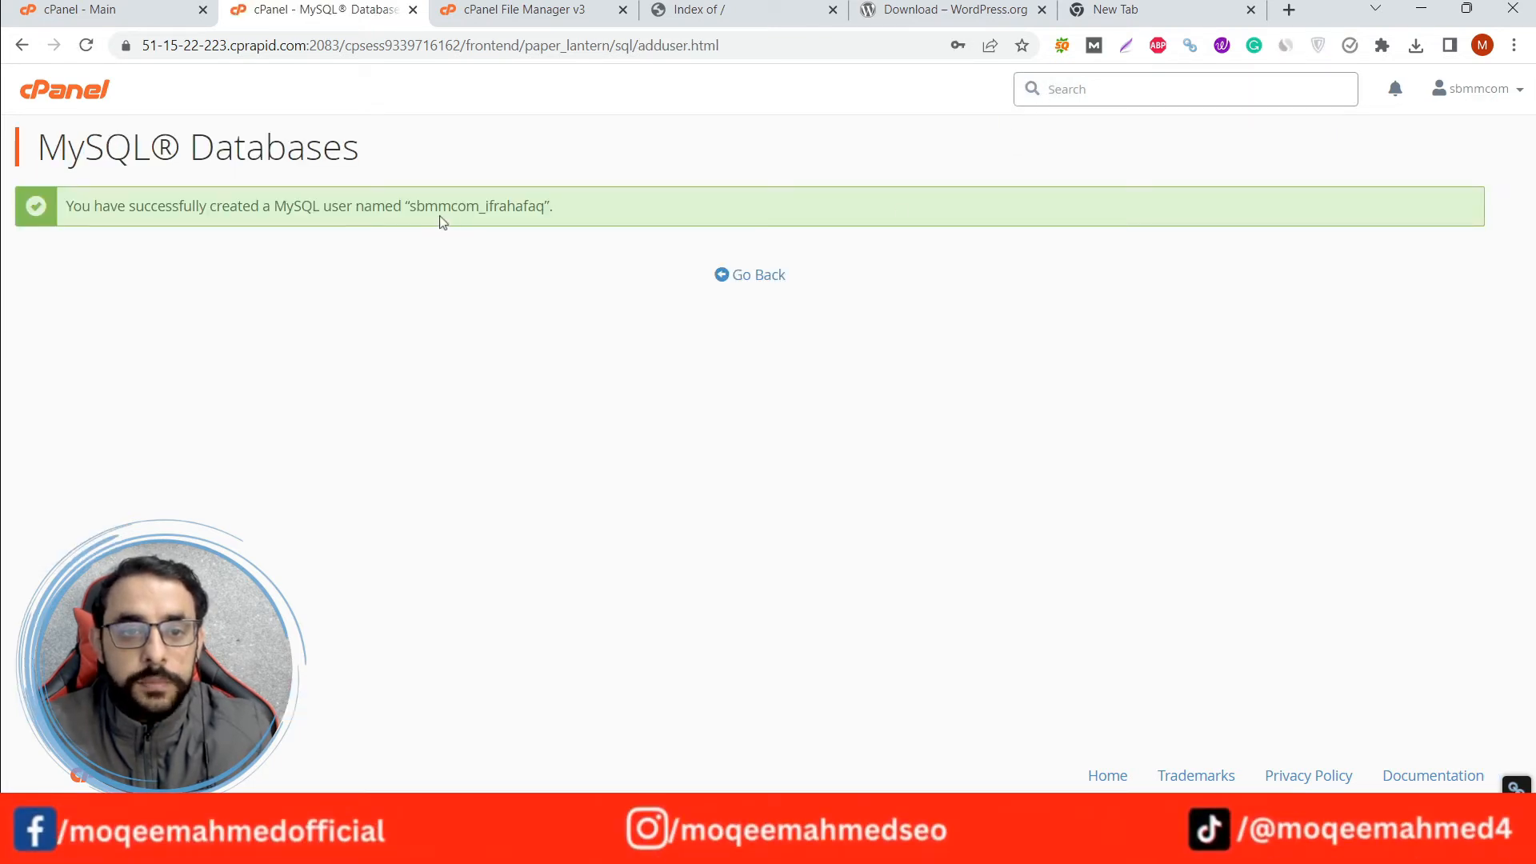
drag(410, 206, 544, 206)
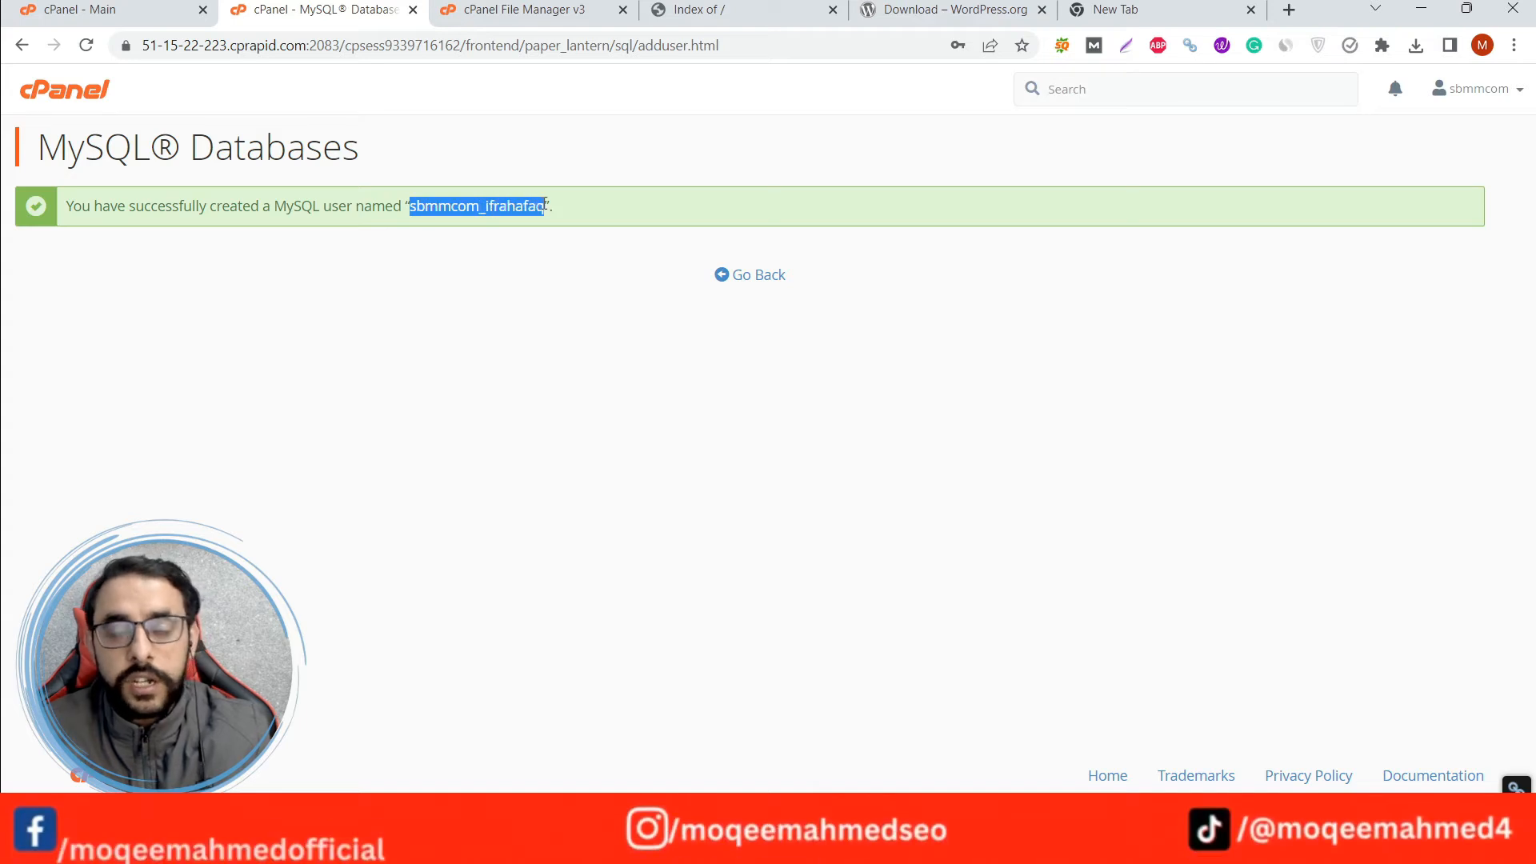
click(759, 275)
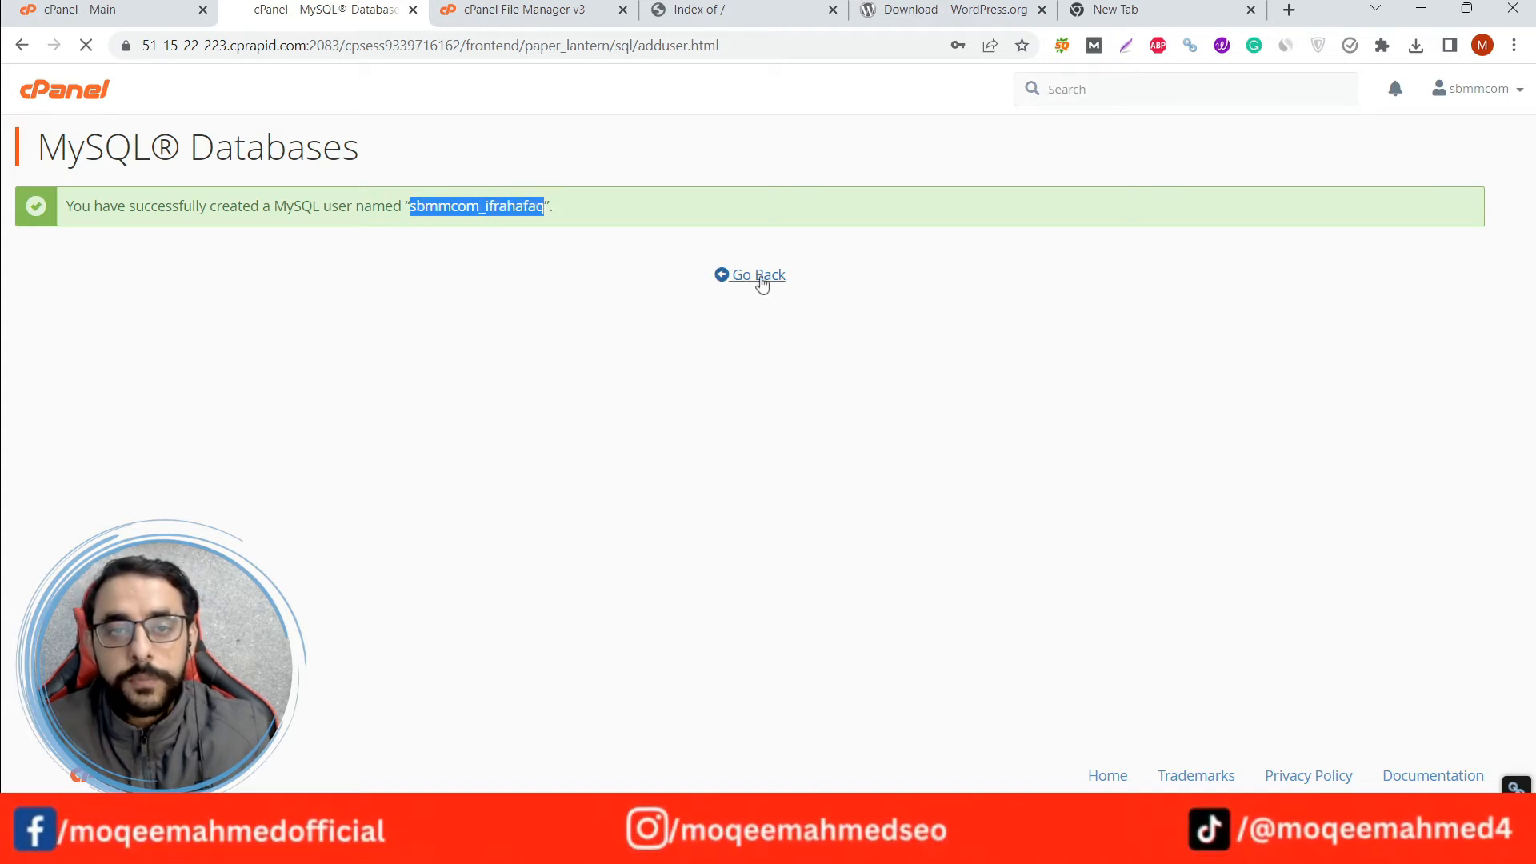
Add the user sbmmcom_ifrahafaq to the database sbmmcom_ifrahafaq.
scroll(8, 345, down, 14)
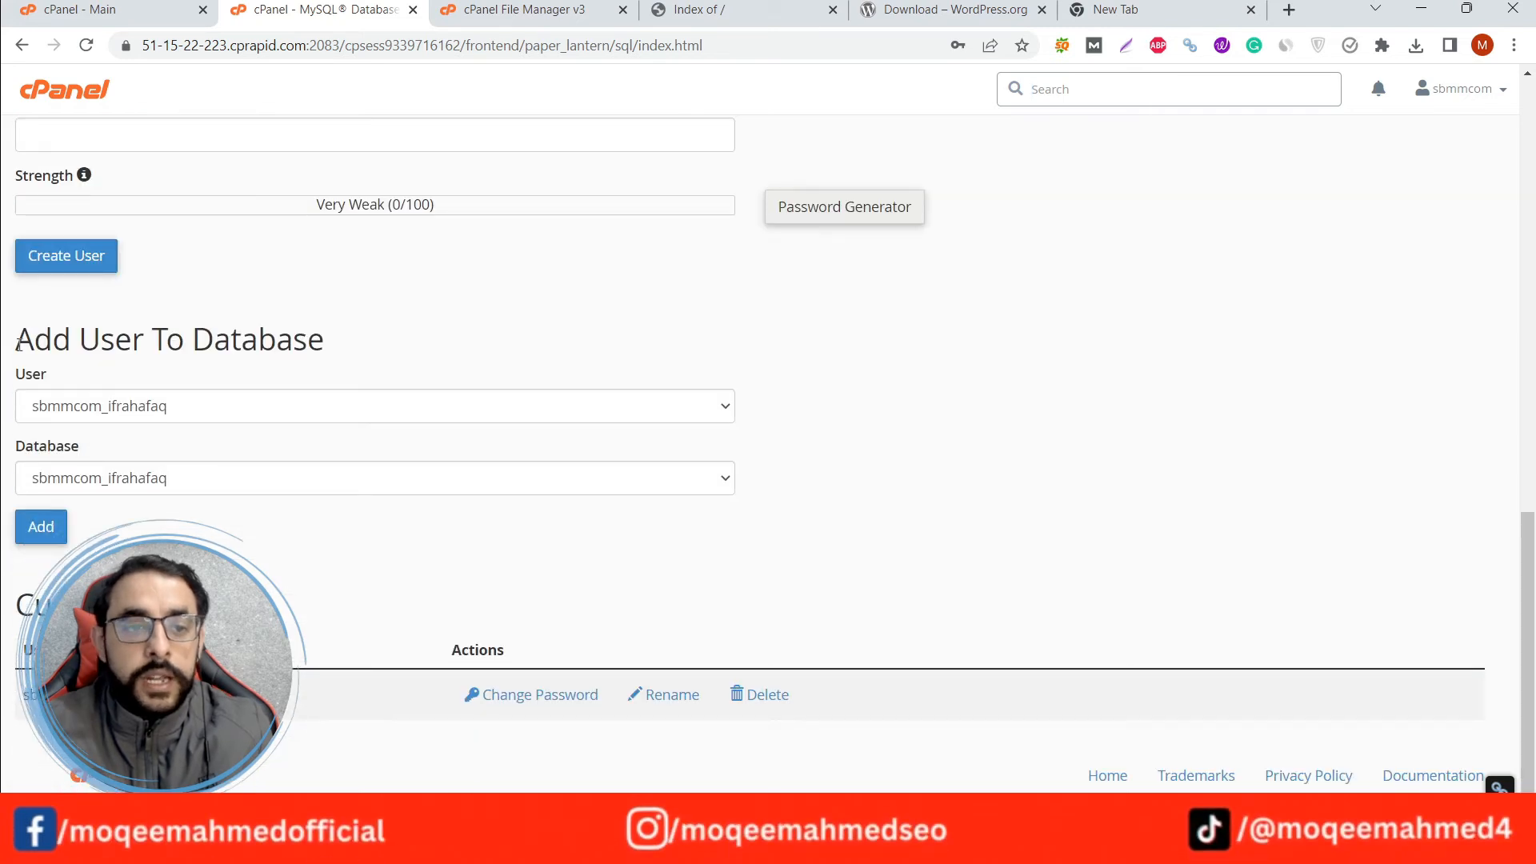
drag(14, 340, 78, 340)
click(415, 315)
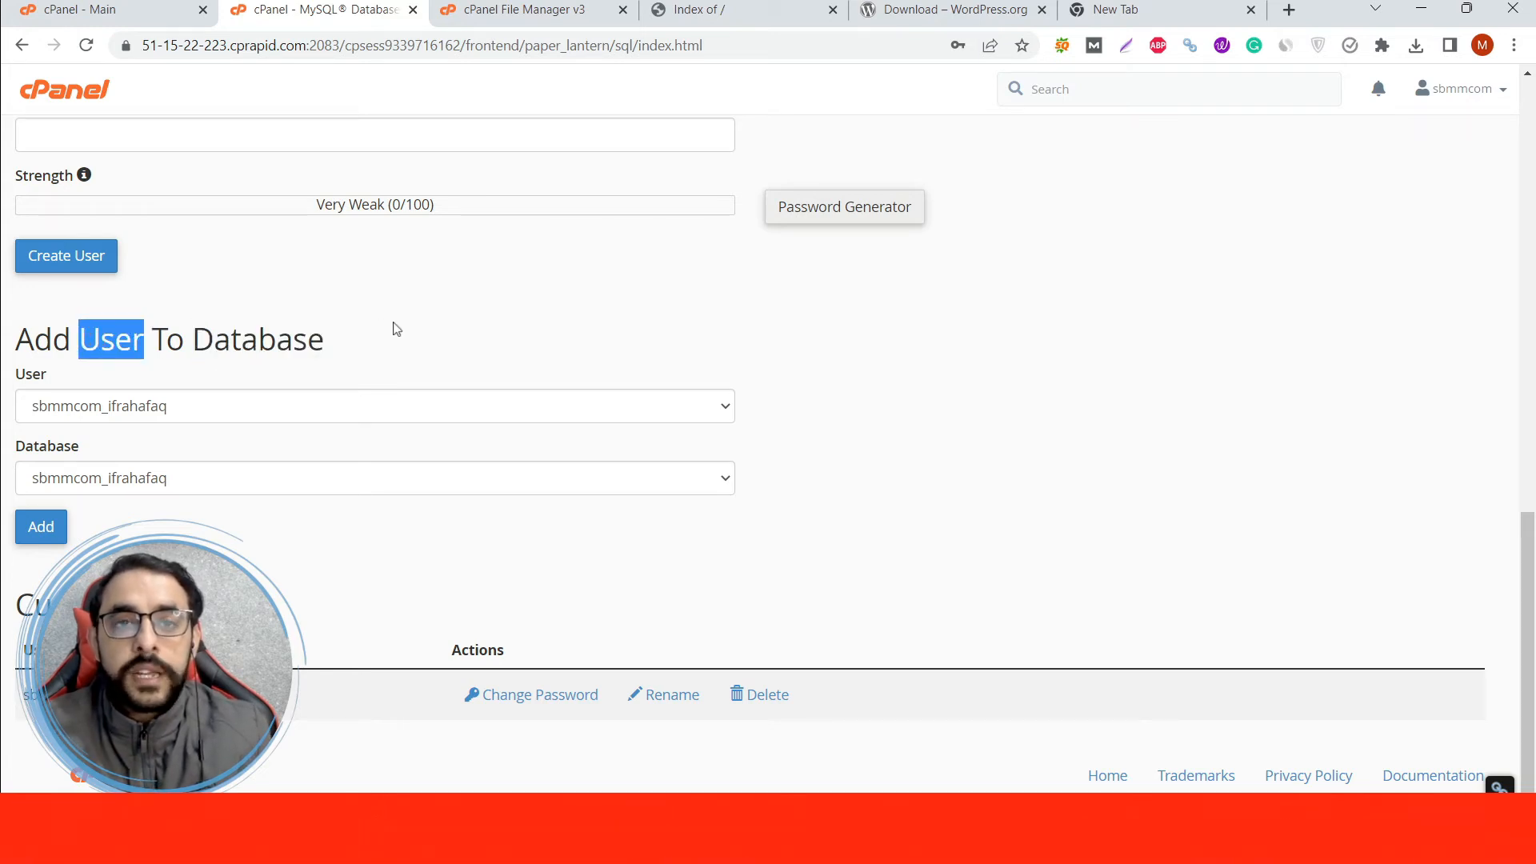
click(148, 341)
drag(148, 341, 79, 340)
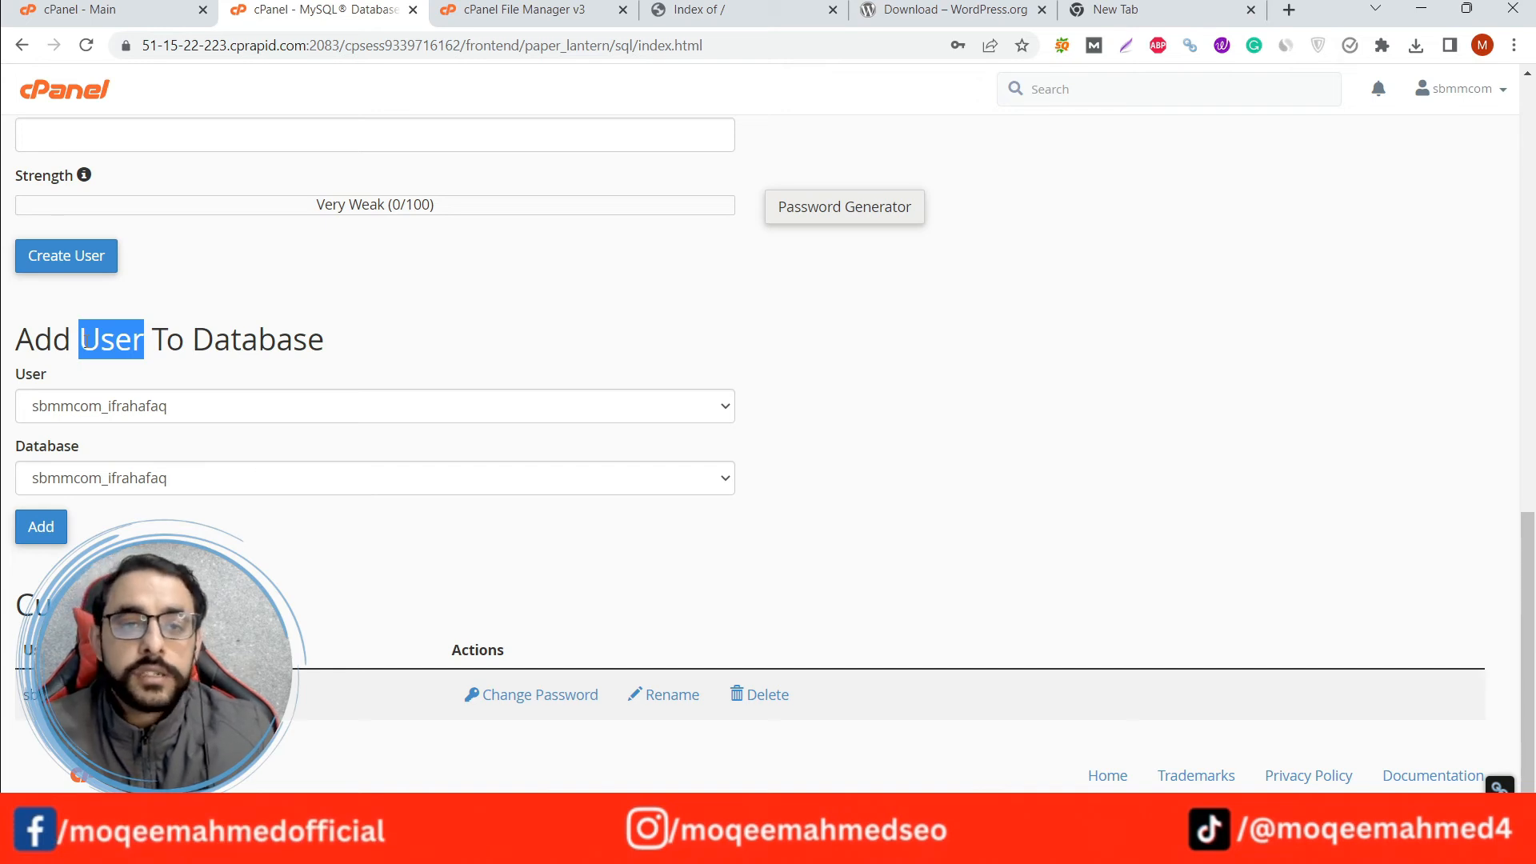
click(439, 320)
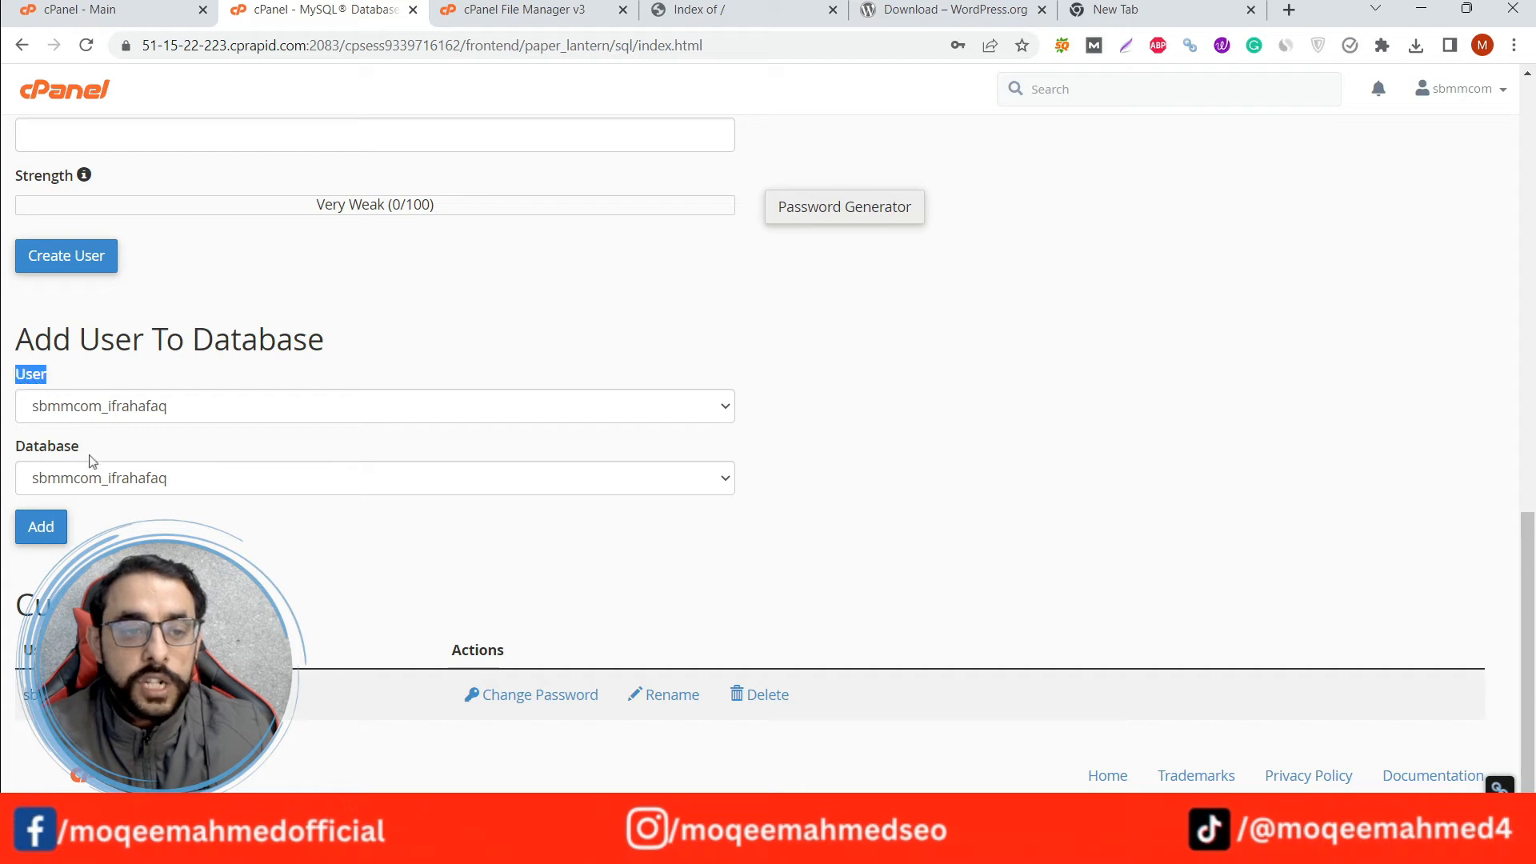
drag(91, 460, 24, 450)
click(272, 409)
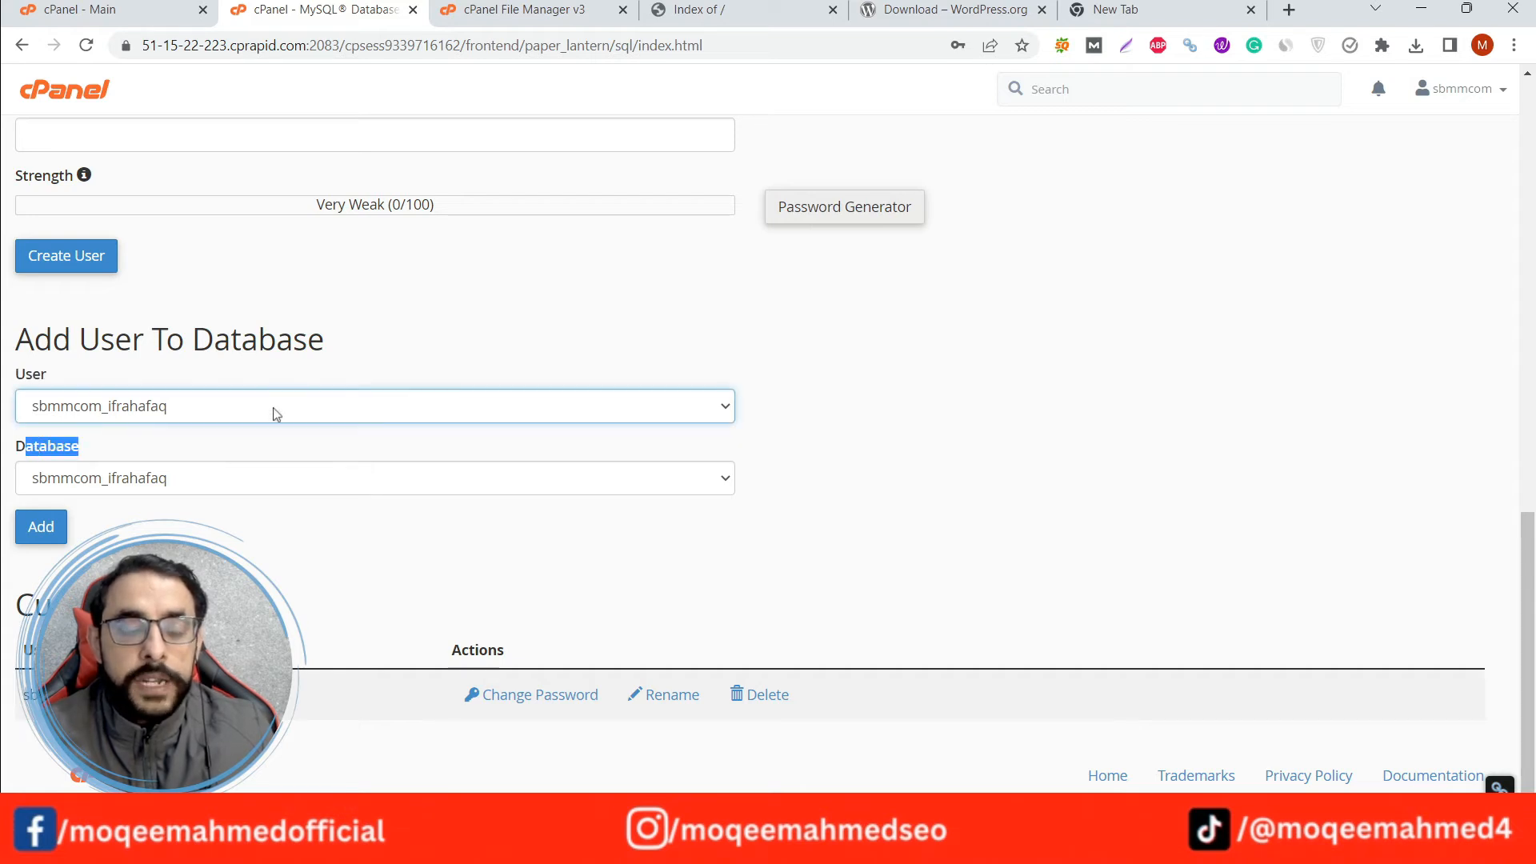
click(366, 347)
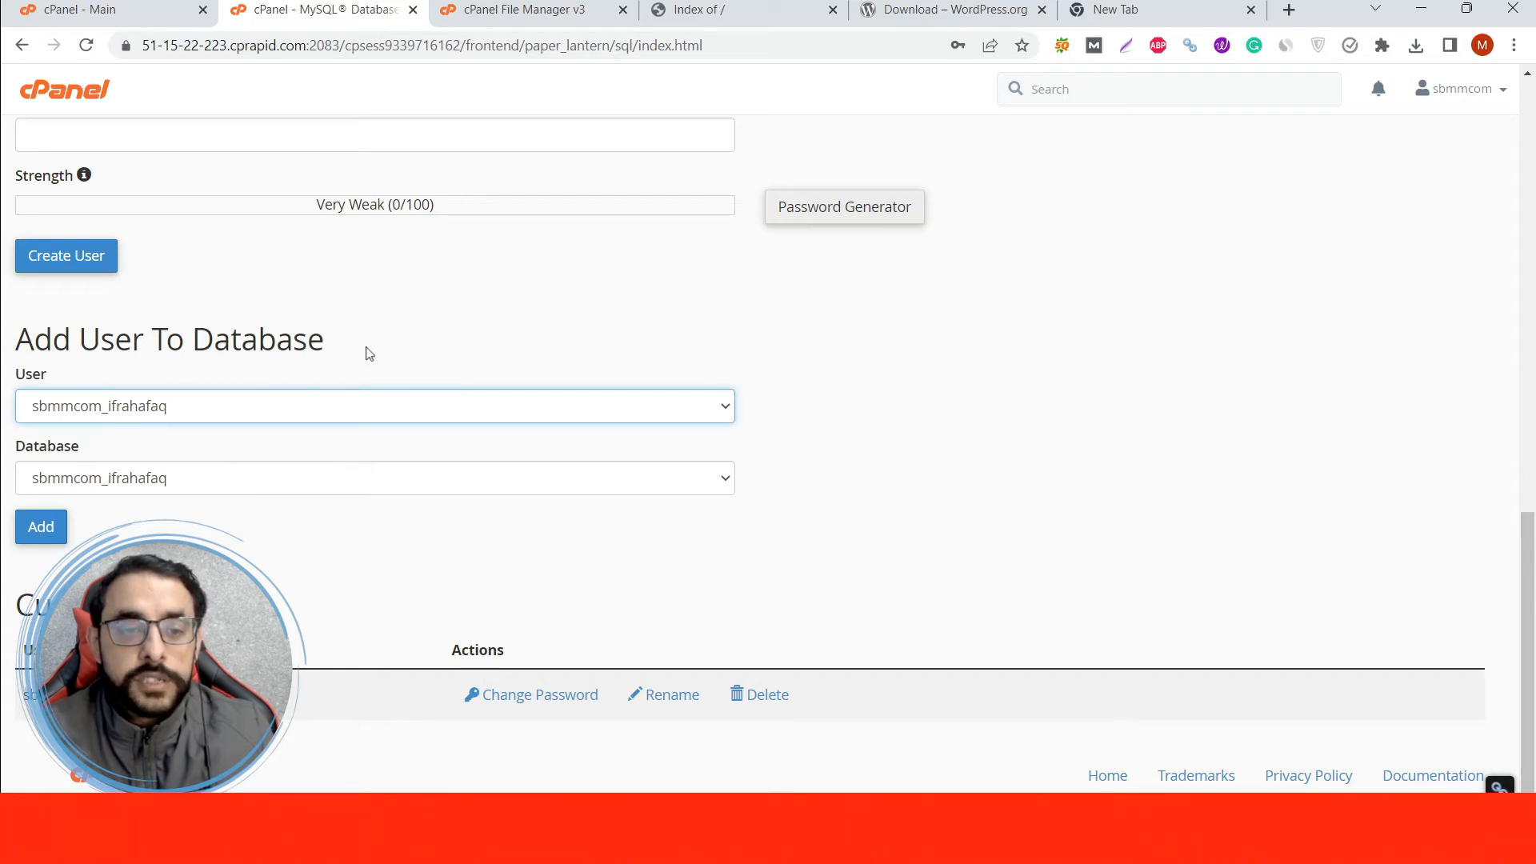
click(385, 419)
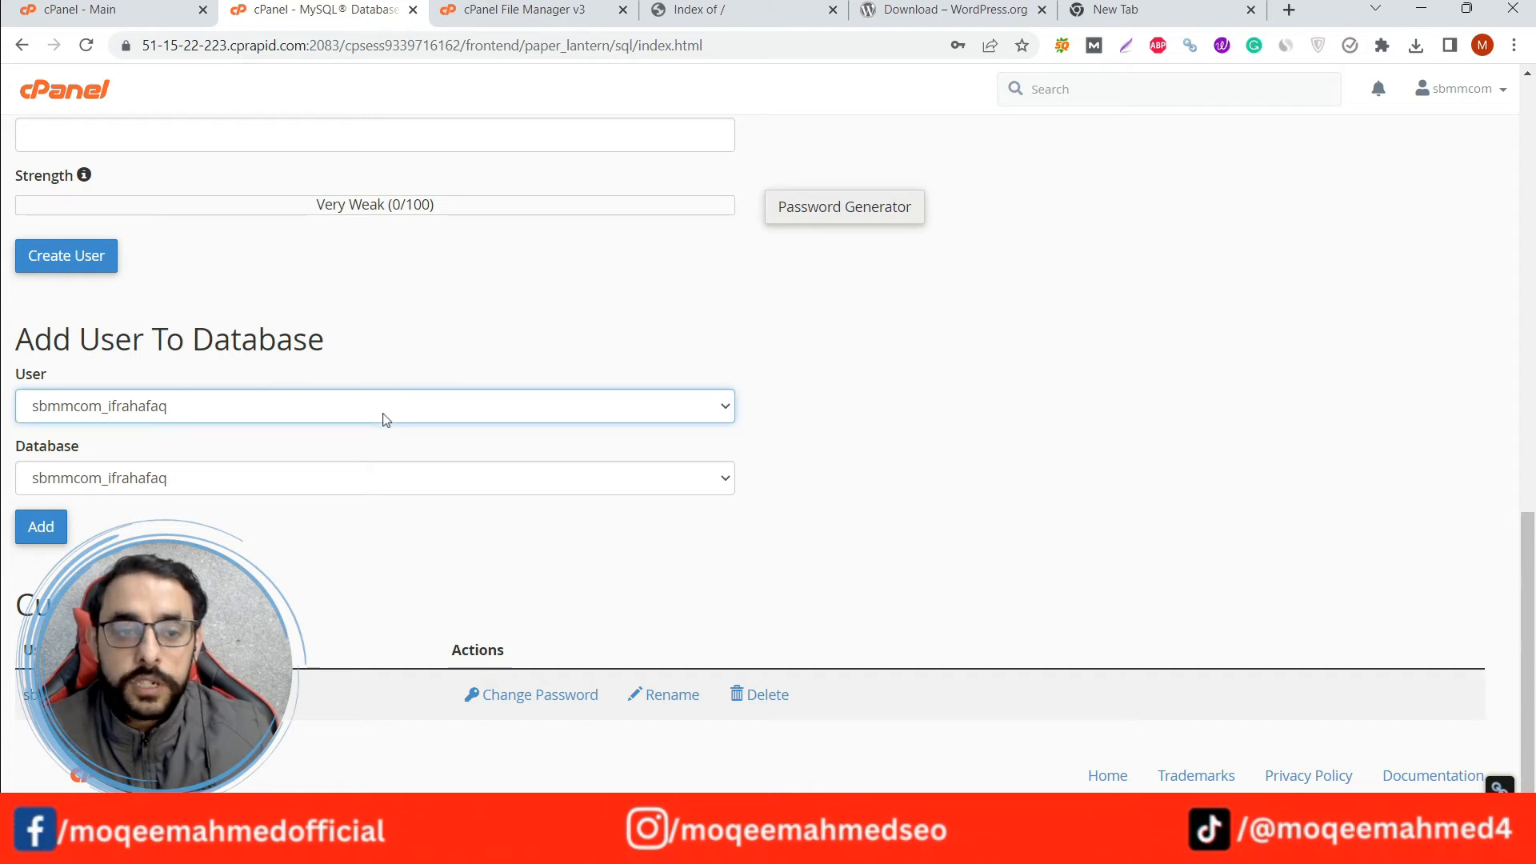
click(280, 488)
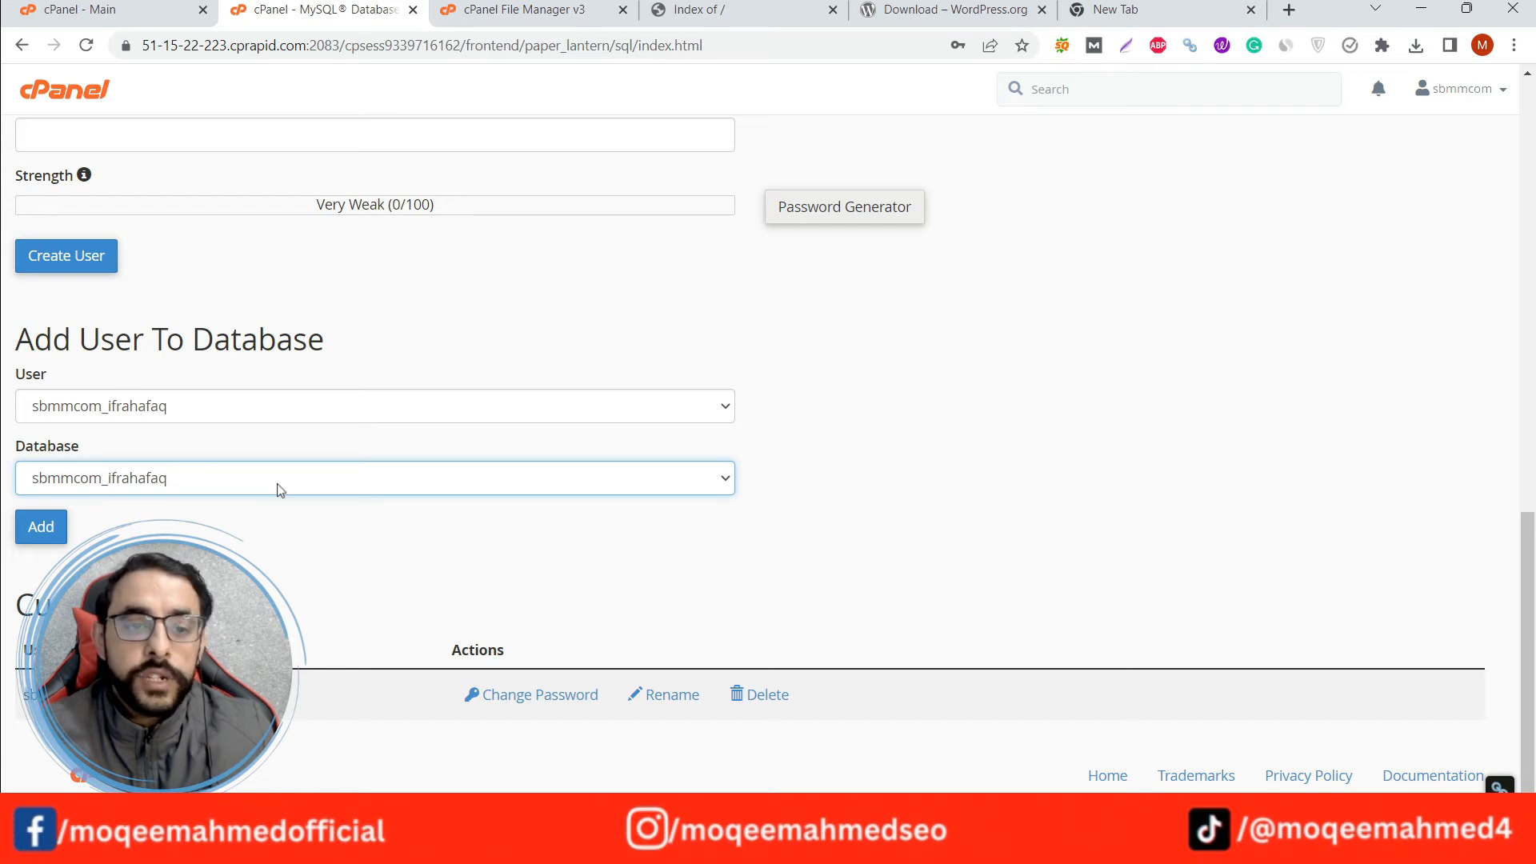
click(258, 528)
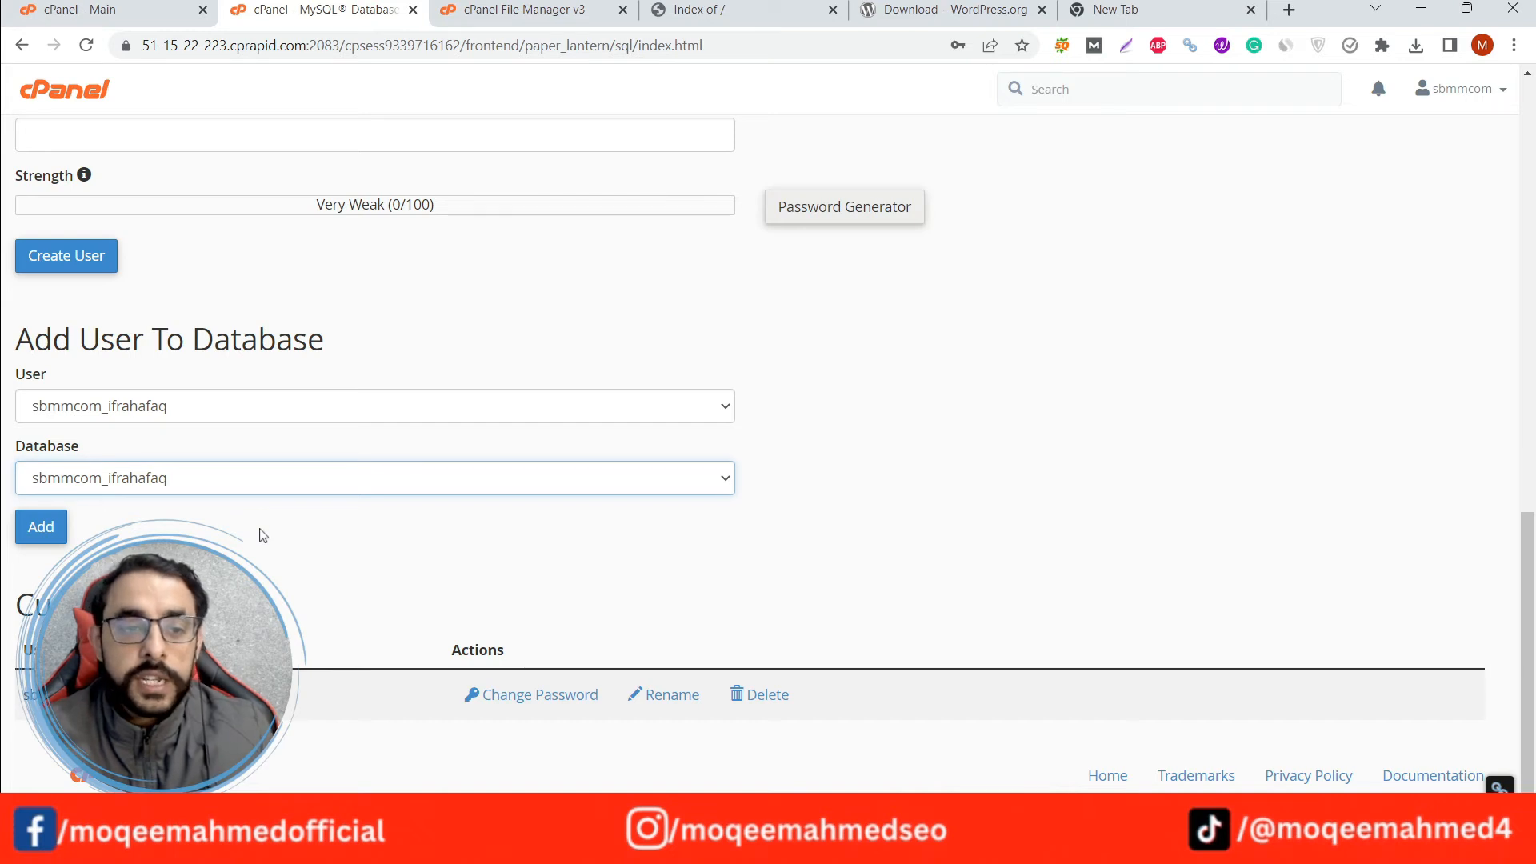
click(50, 543)
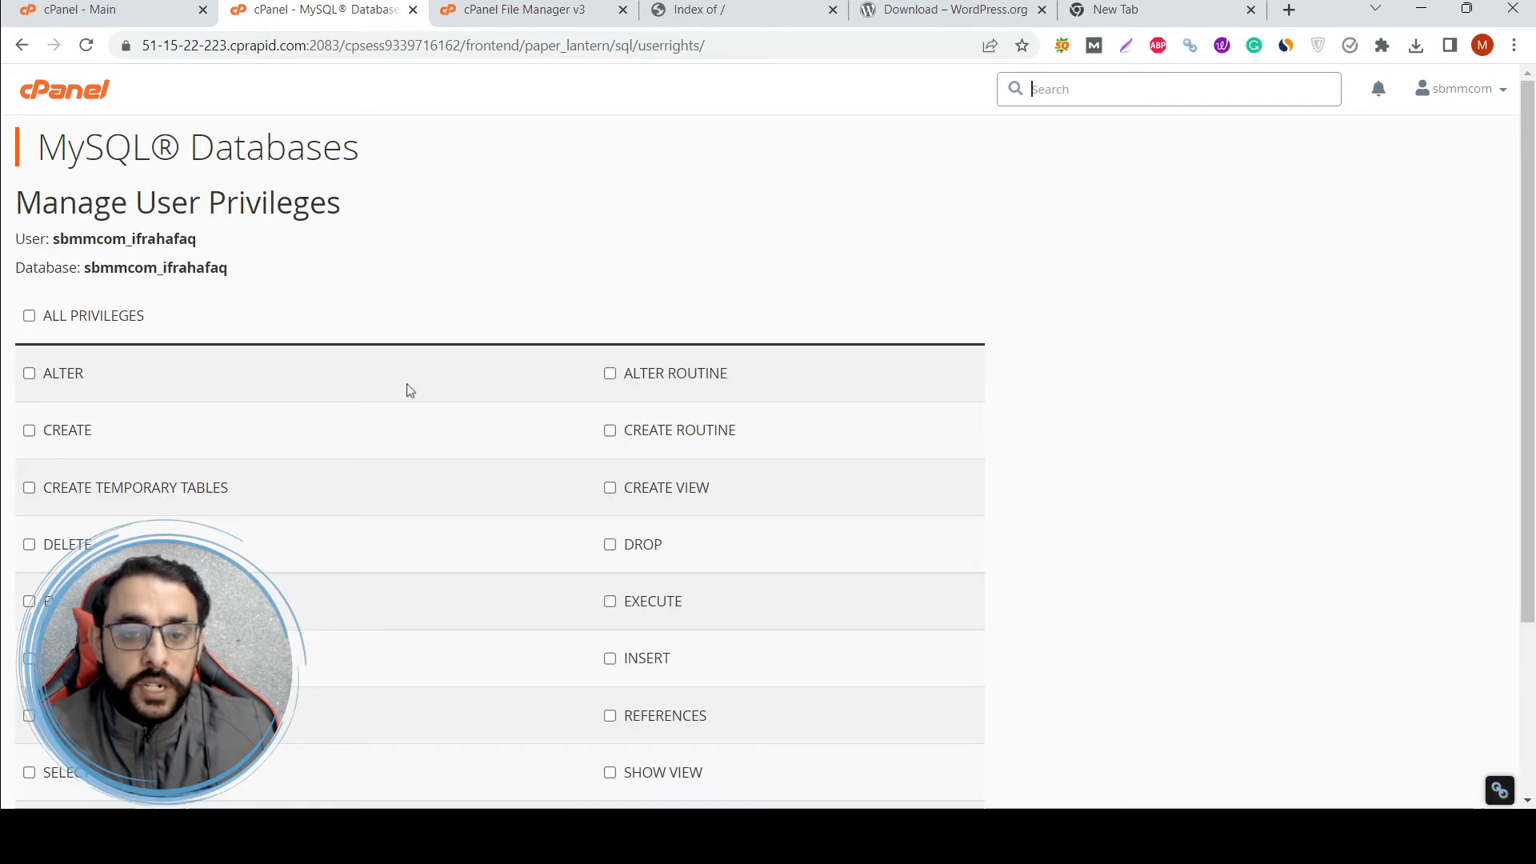
Select all privileges for the database user on the Manage User Privileges page.
scroll(405, 445, down, 3)
scroll(48, 360, up, 1)
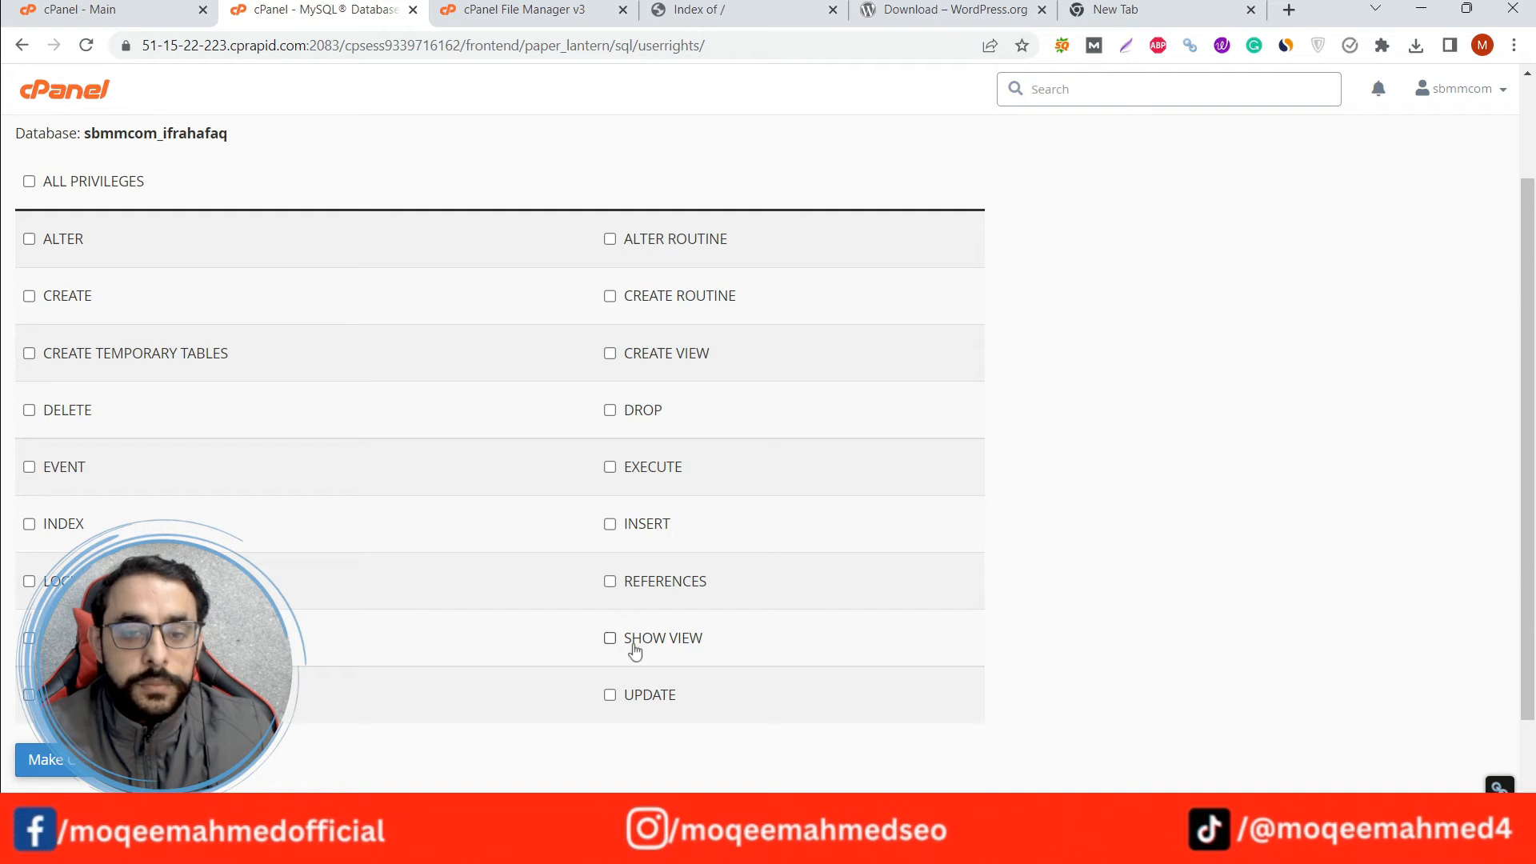
click(29, 182)
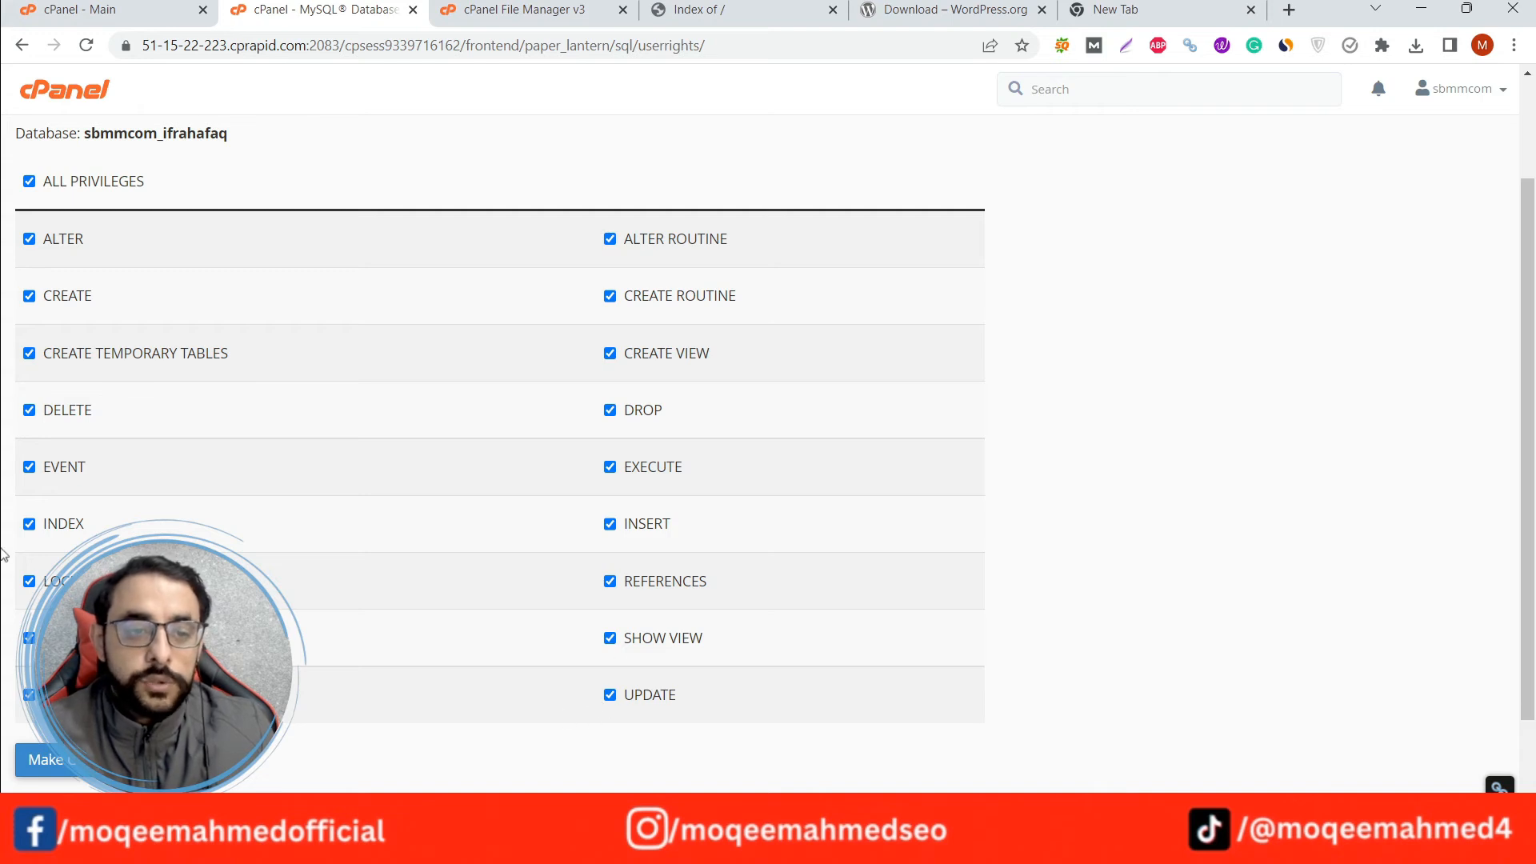
Check the user name and database name on the privileges page and the database password kept in the other browser tab.
scroll(3, 554, up, 2)
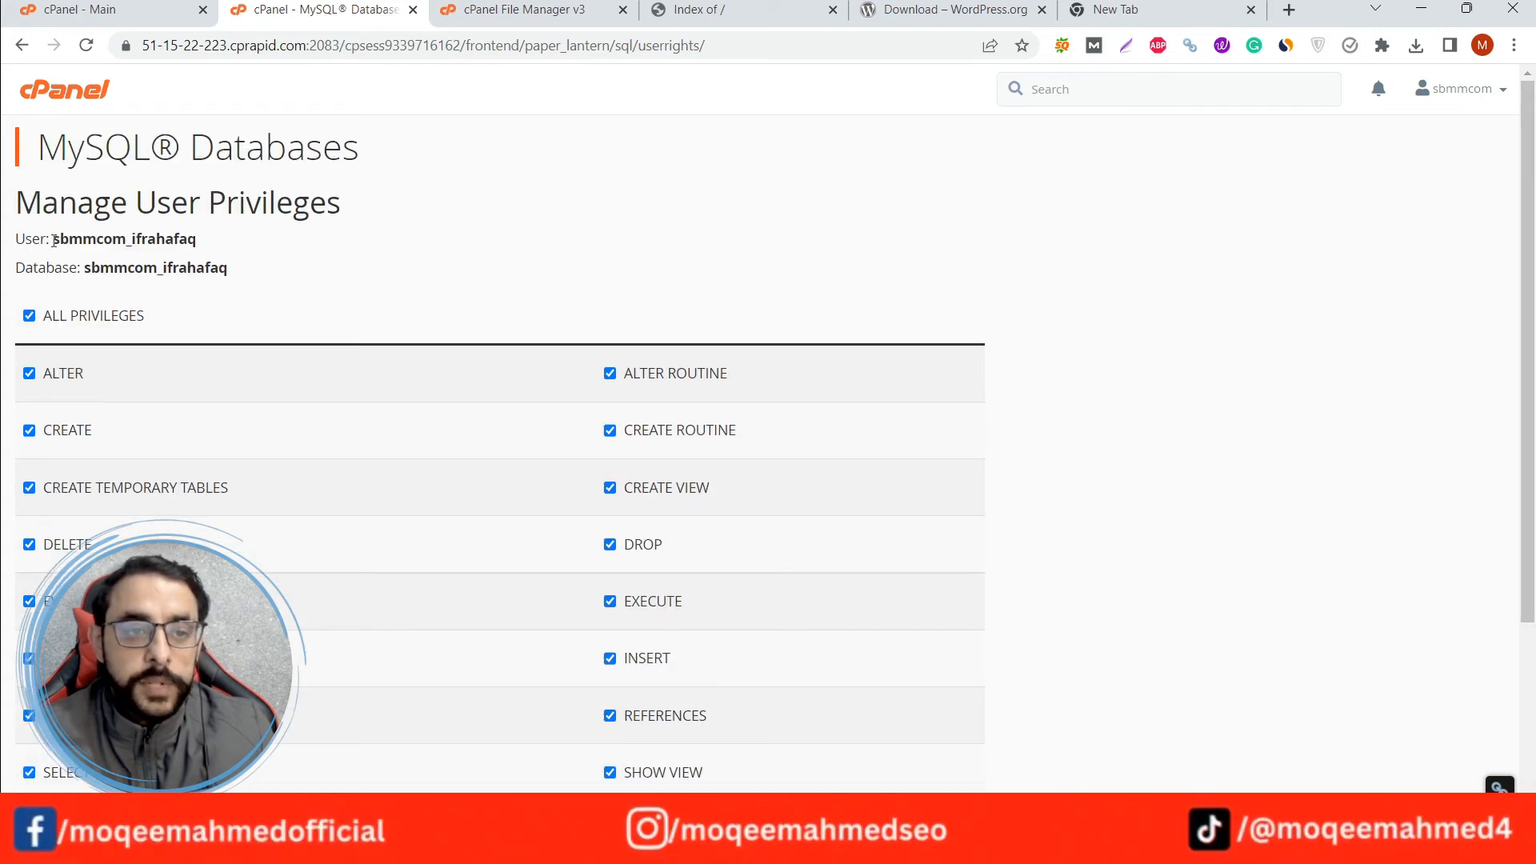
drag(53, 240, 192, 238)
drag(84, 267, 225, 279)
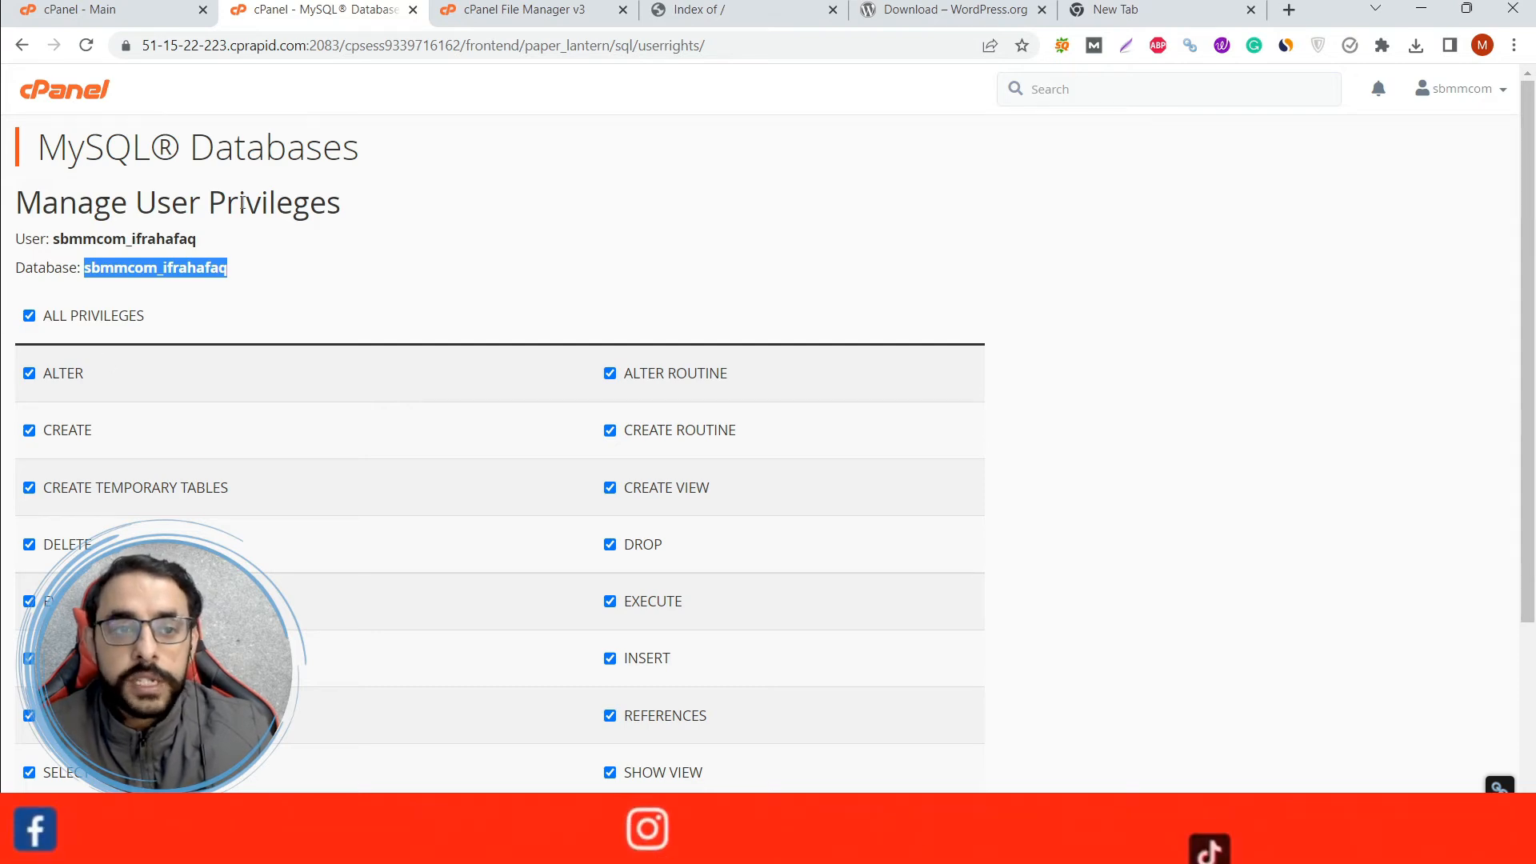
click(1129, 8)
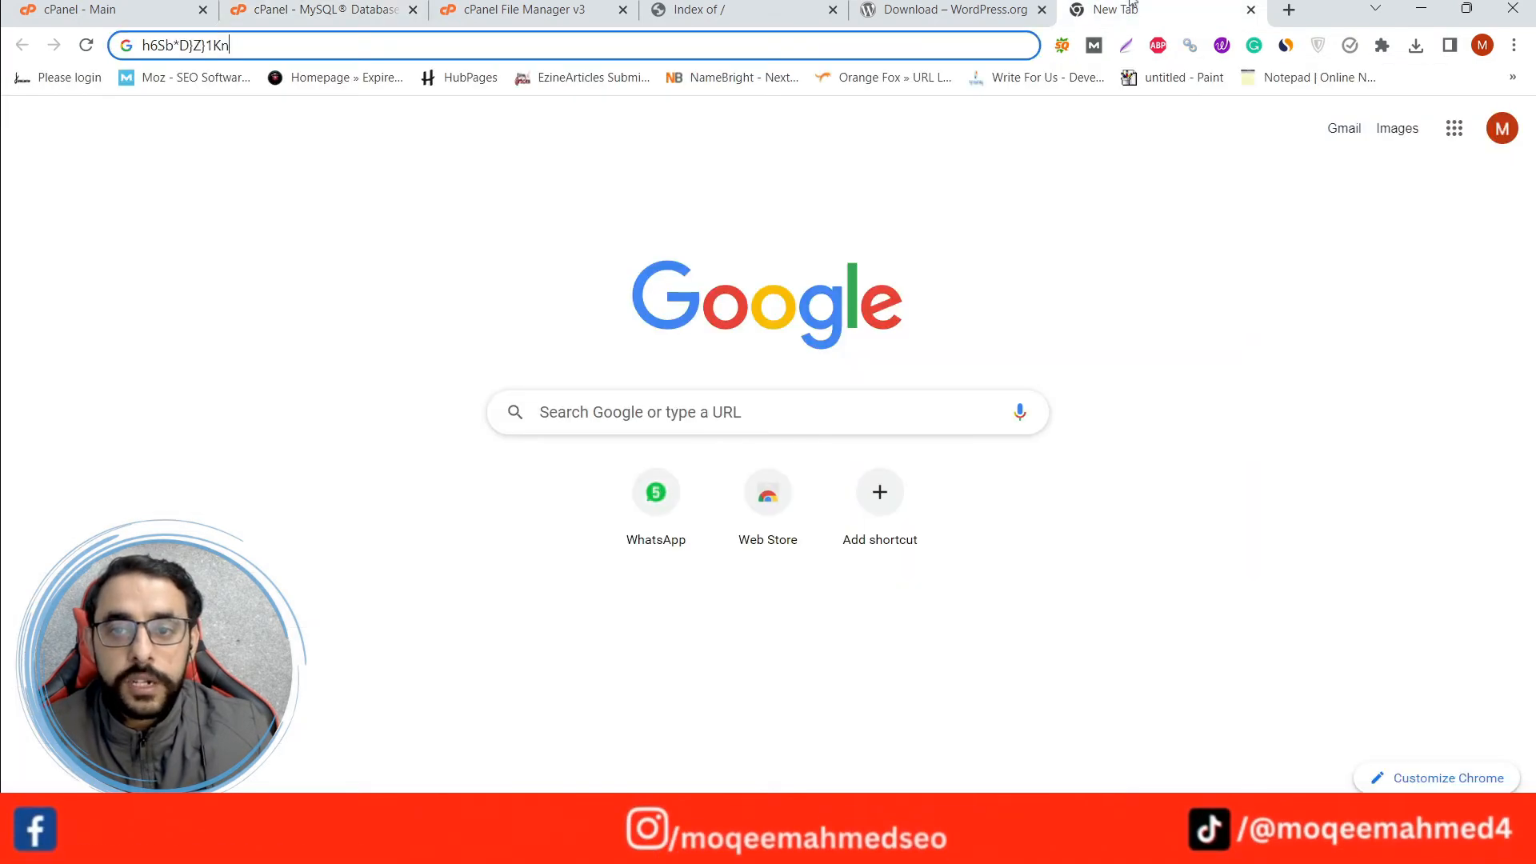
click(348, 6)
scroll(8, 428, down, 3)
scroll(53, 352, up, 3)
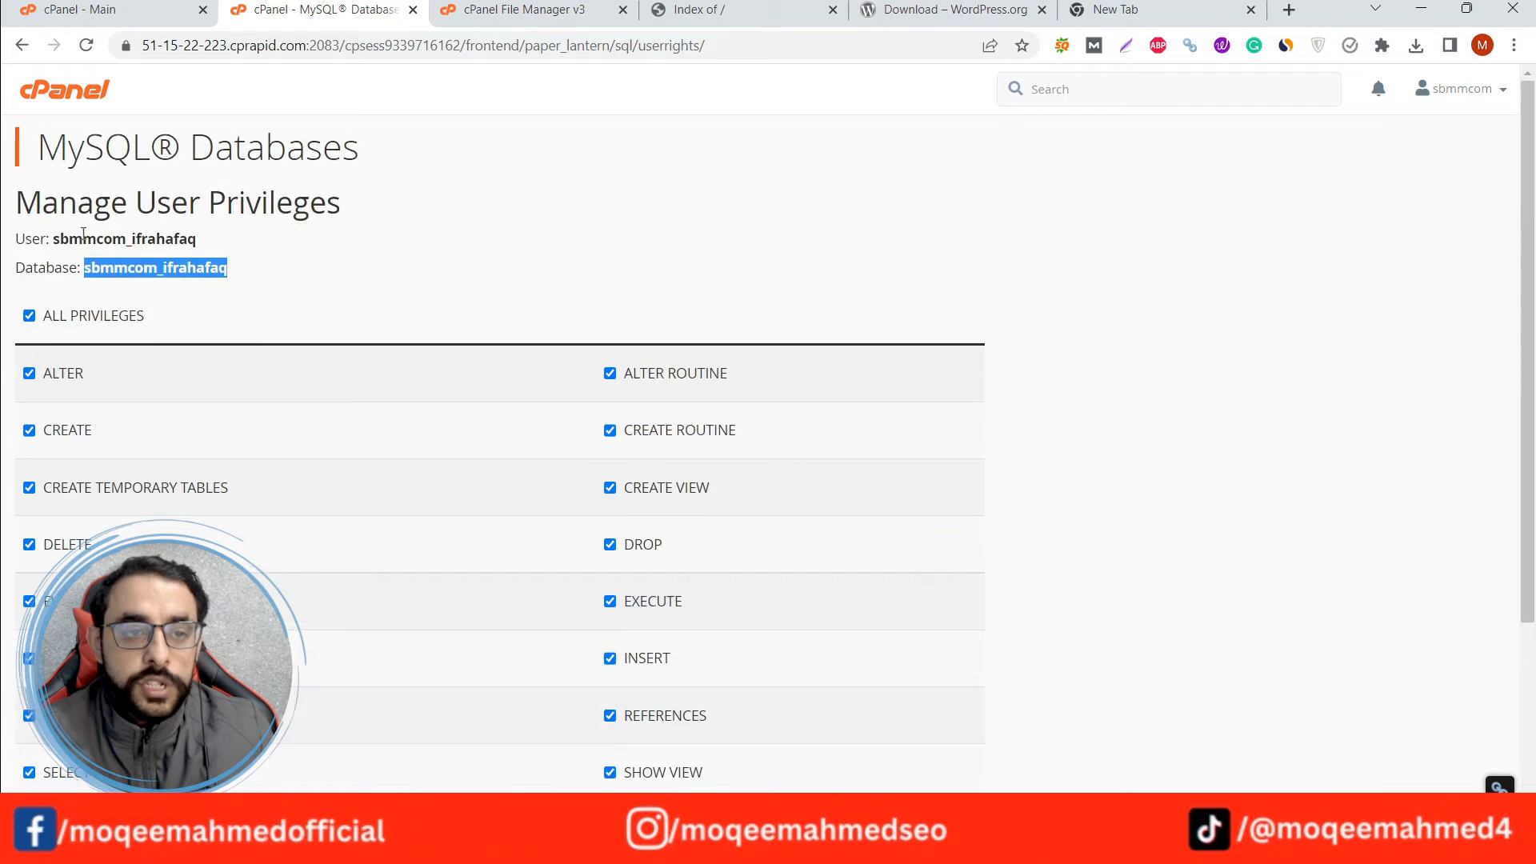
Save the privilege changes for the user on the database.
scroll(38, 505, down, 3)
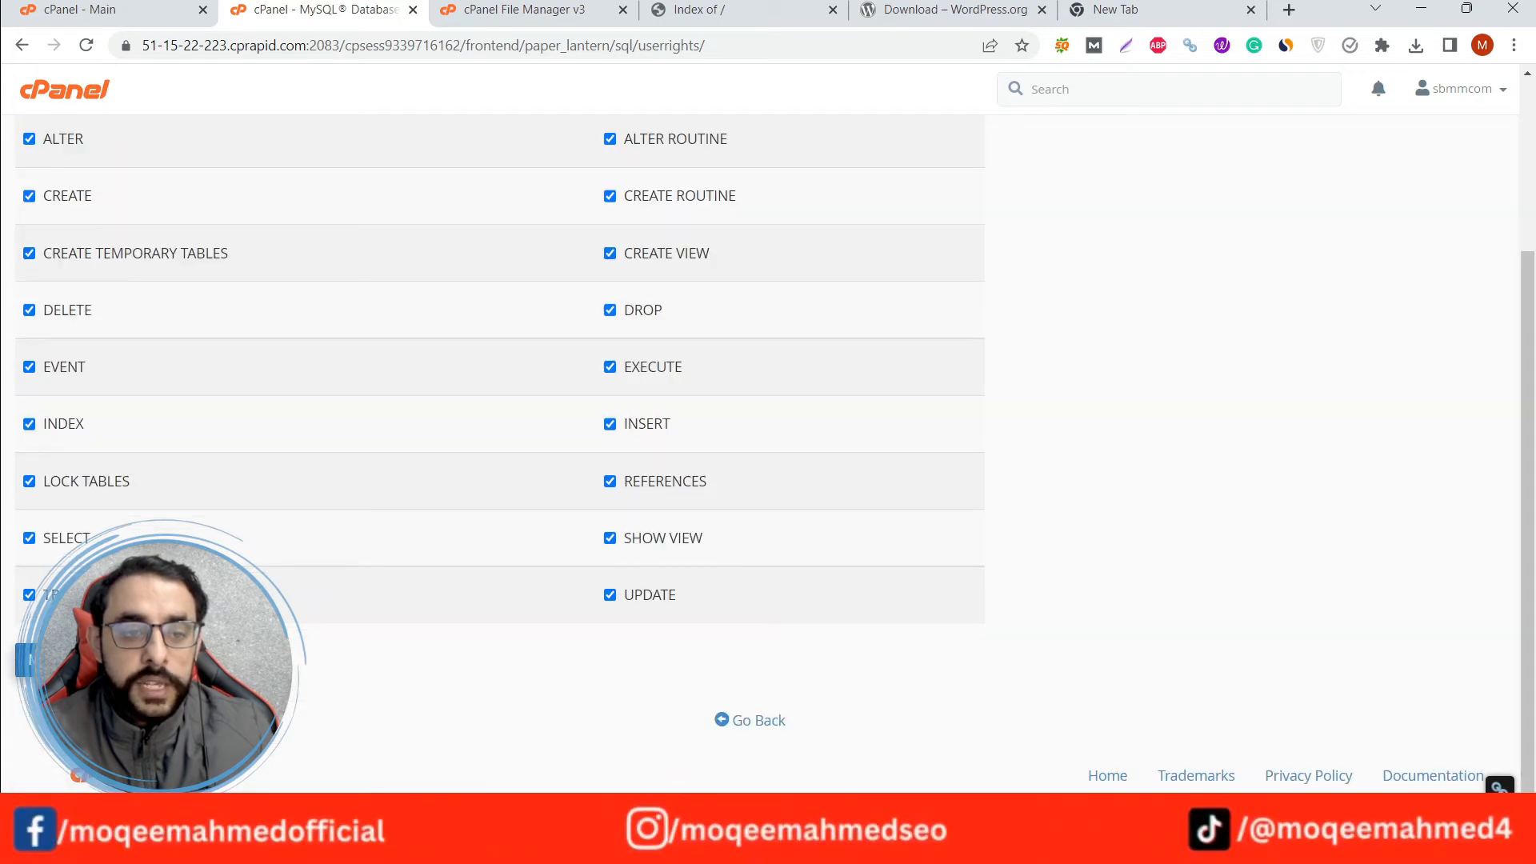
click(26, 660)
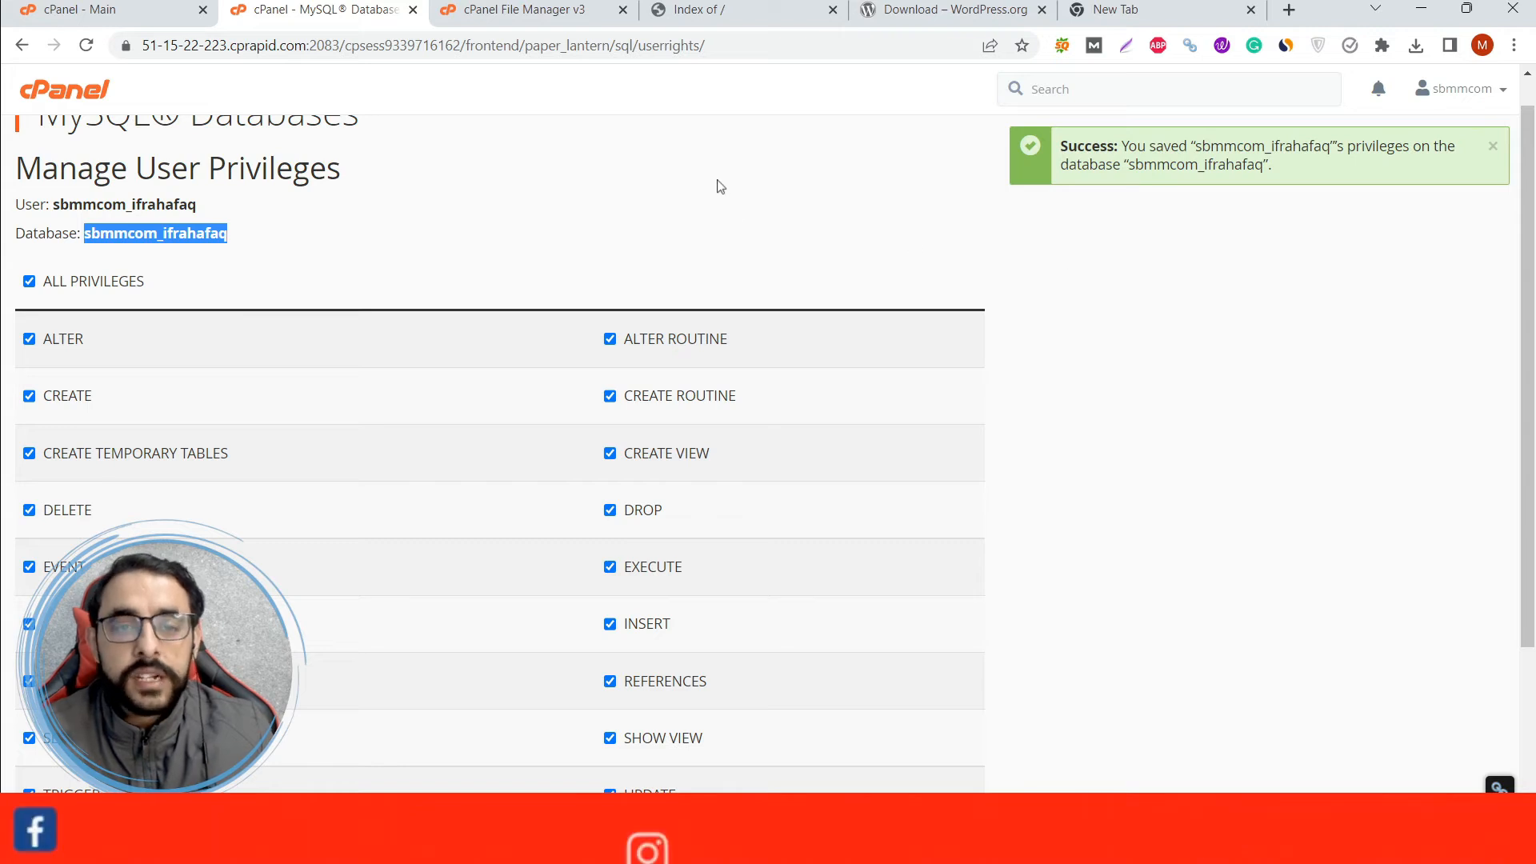
scroll(121, 296, up, 1)
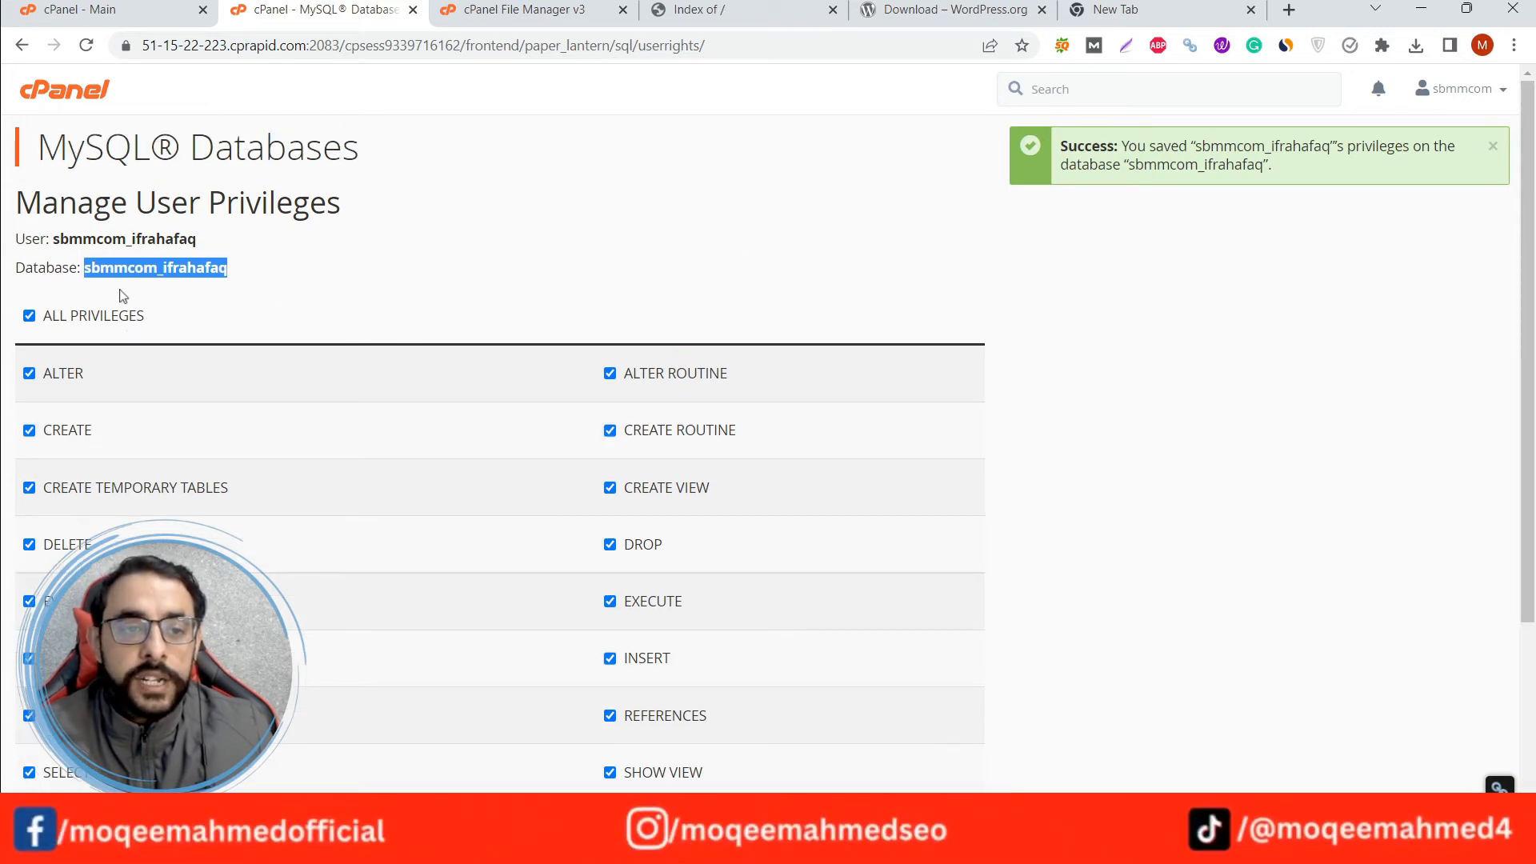
drag(57, 240, 198, 248)
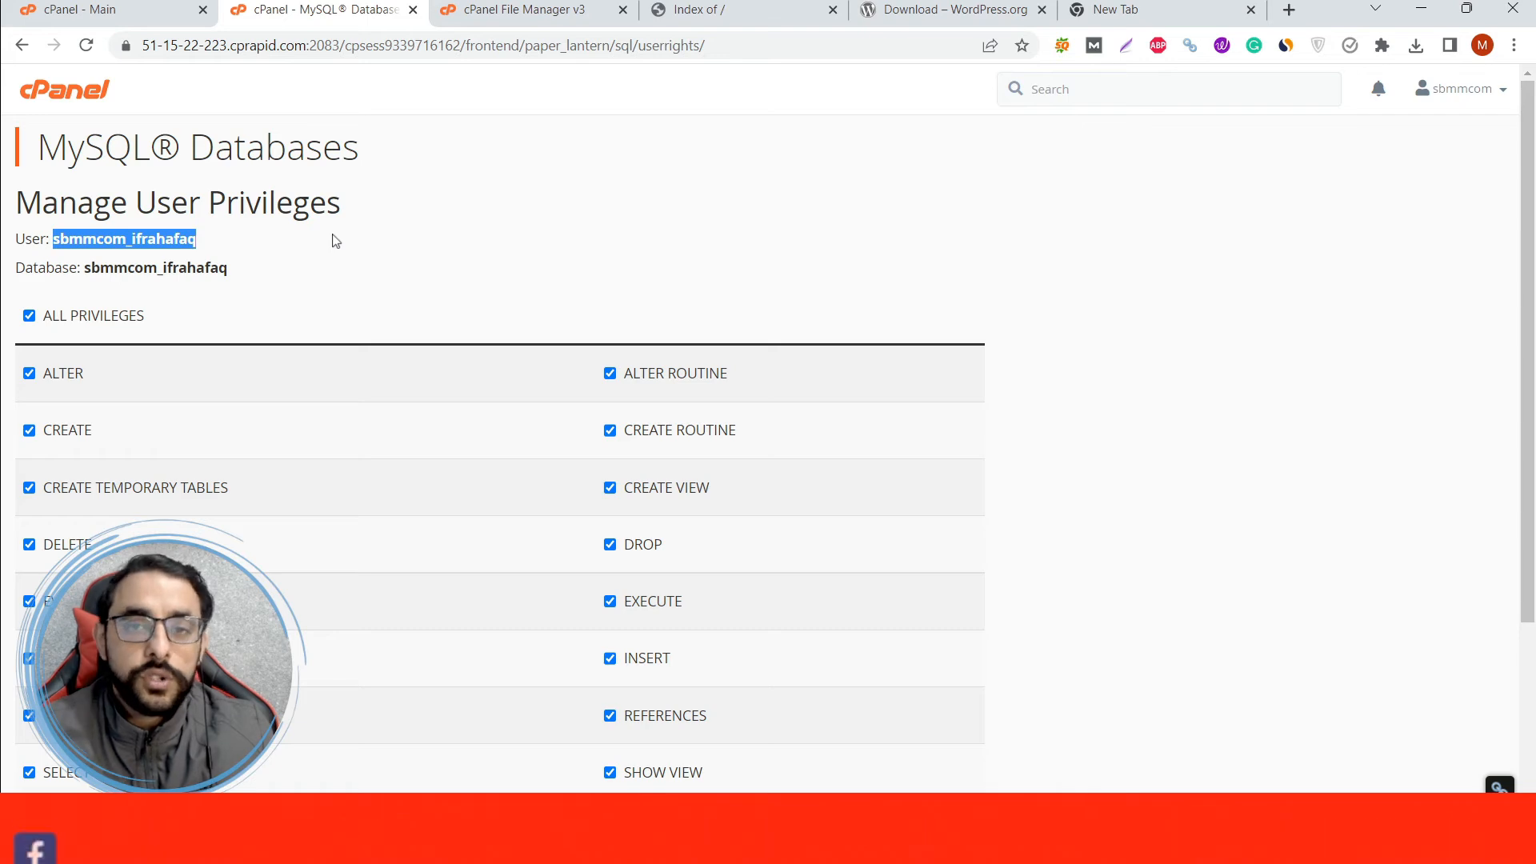
Rename wp-config-sample.php in the public_html/ifrahafaq.xyz folder to wp-config.php.
click(547, 8)
scroll(538, 493, down, 2)
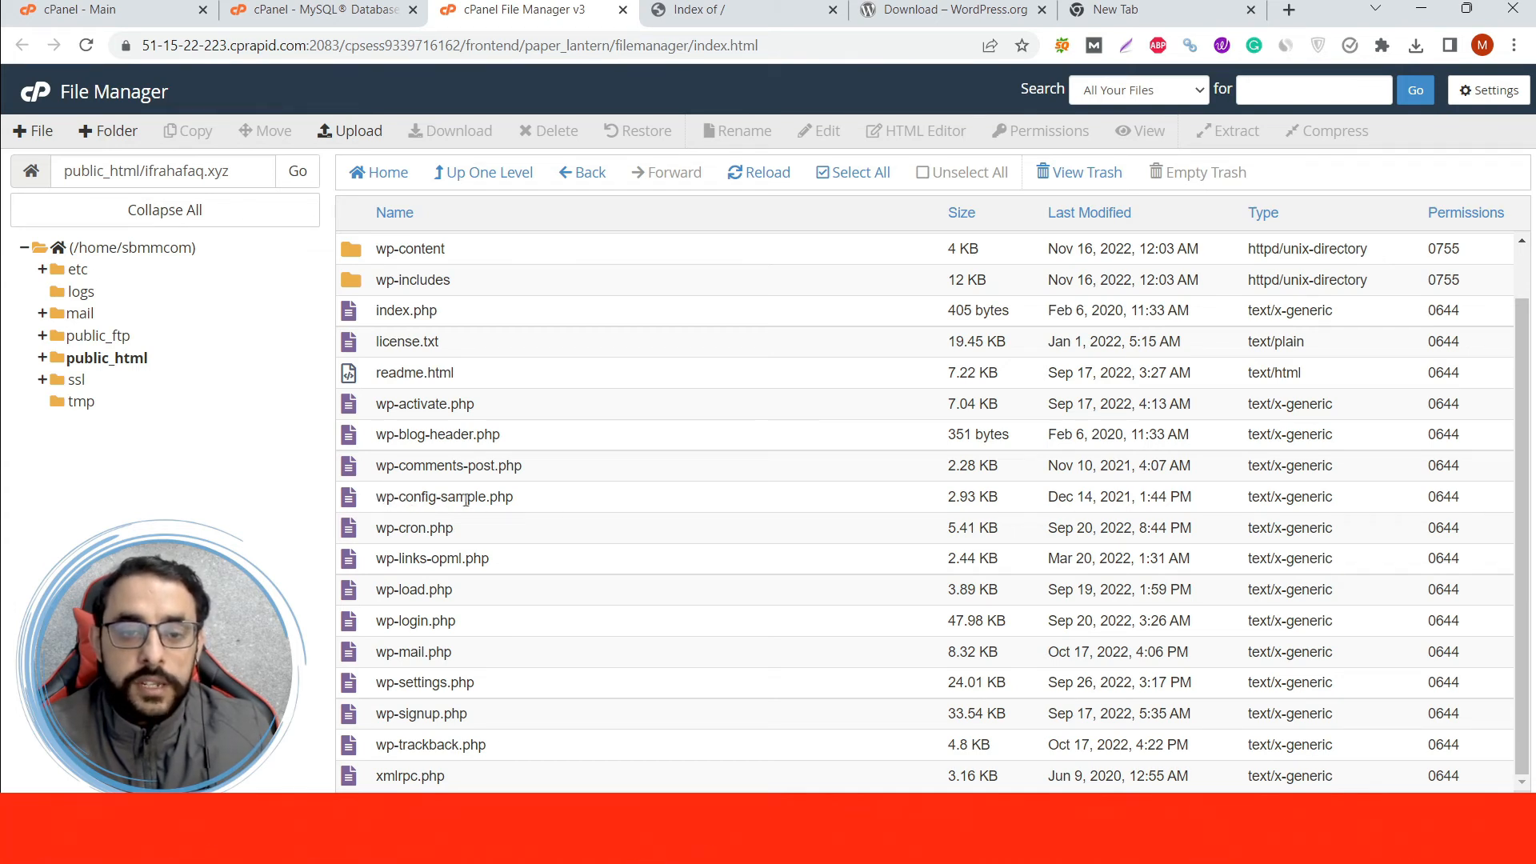
right_click(550, 497)
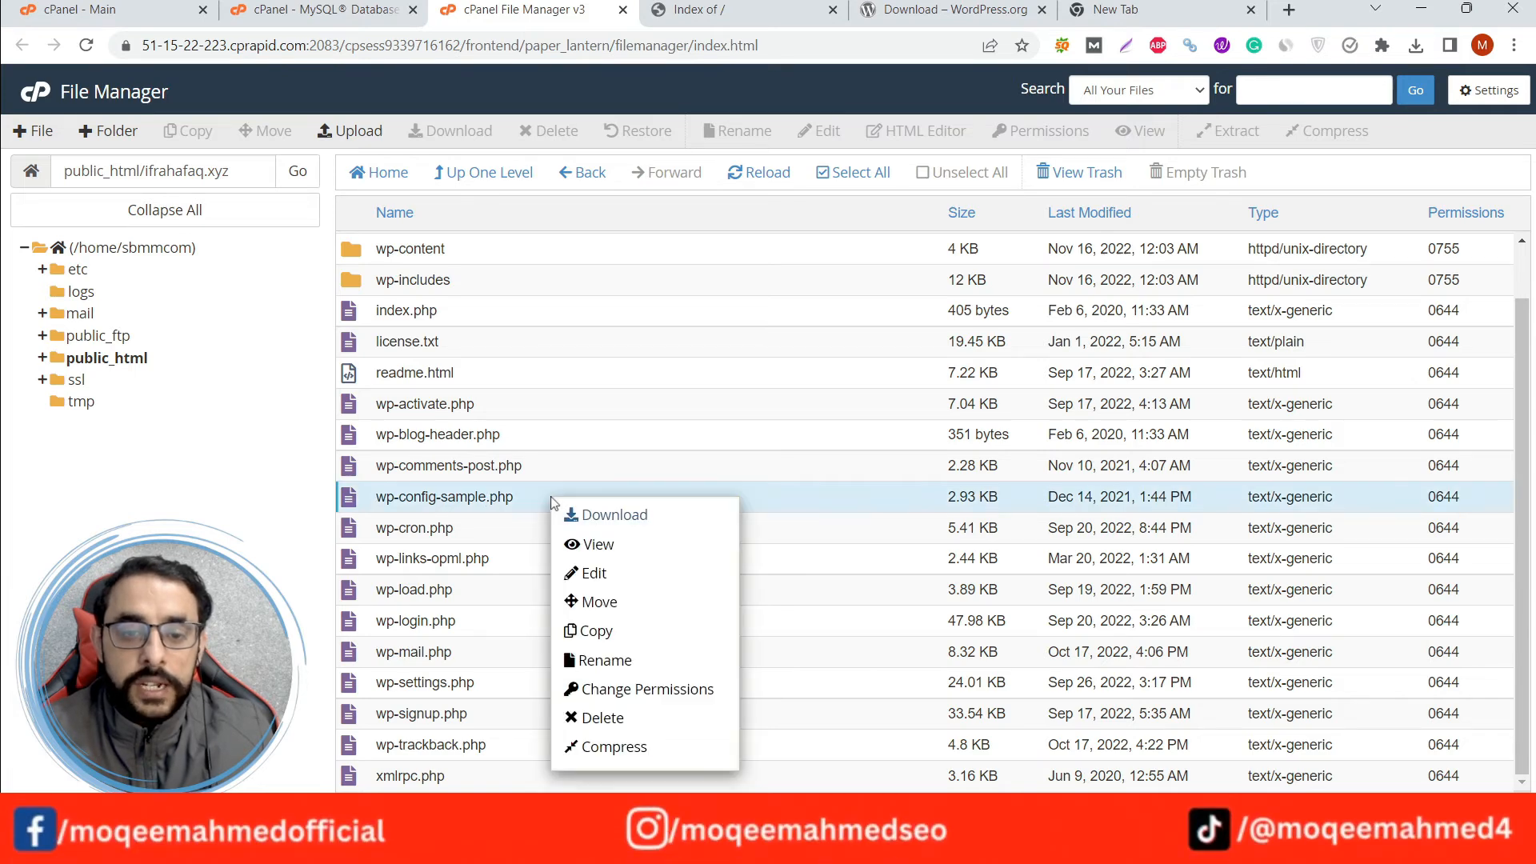
click(602, 669)
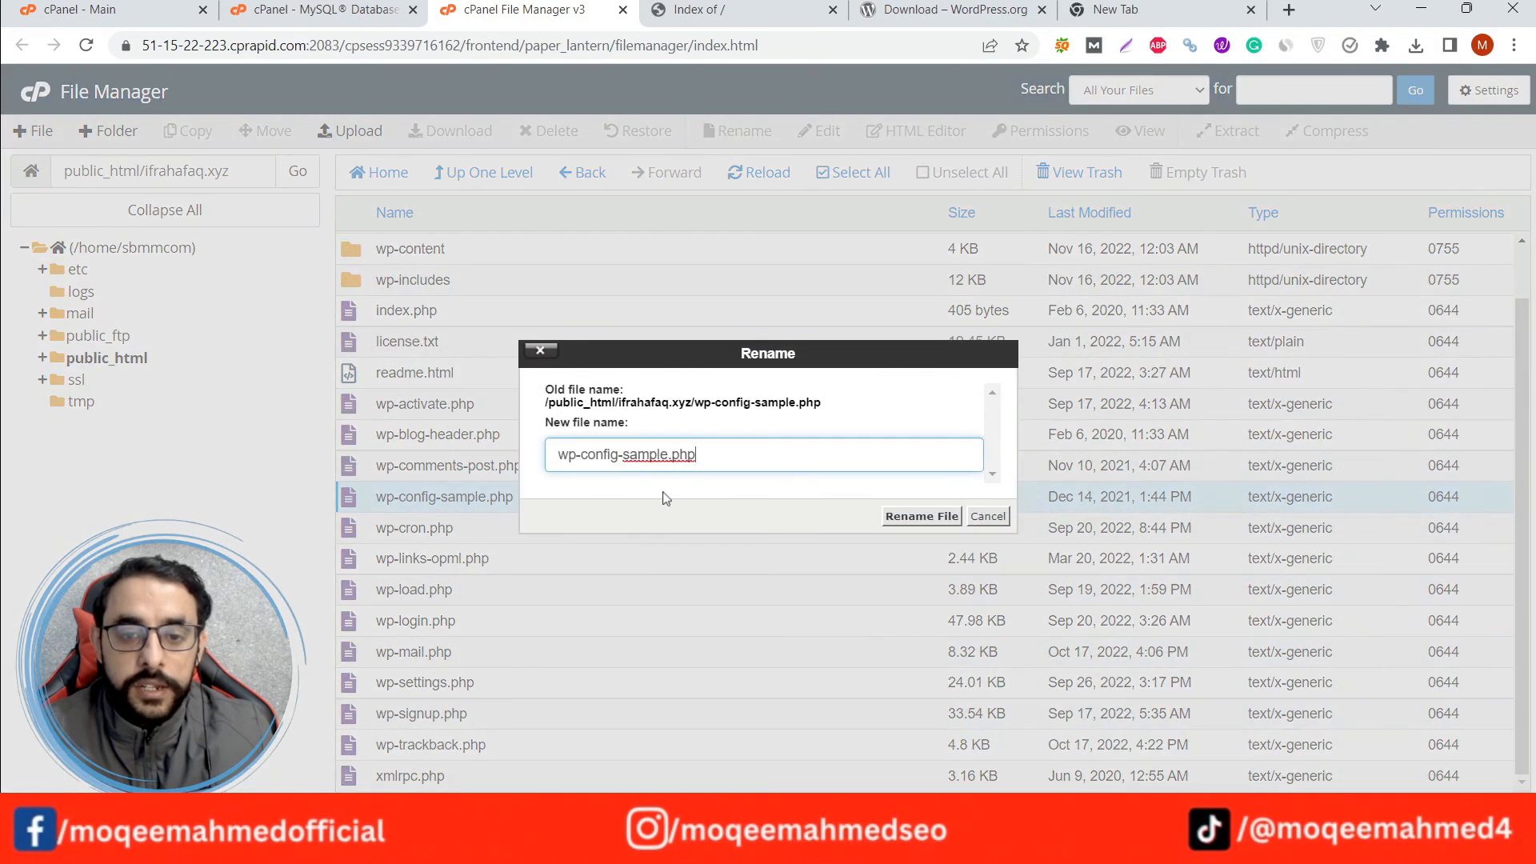
drag(668, 454, 617, 453)
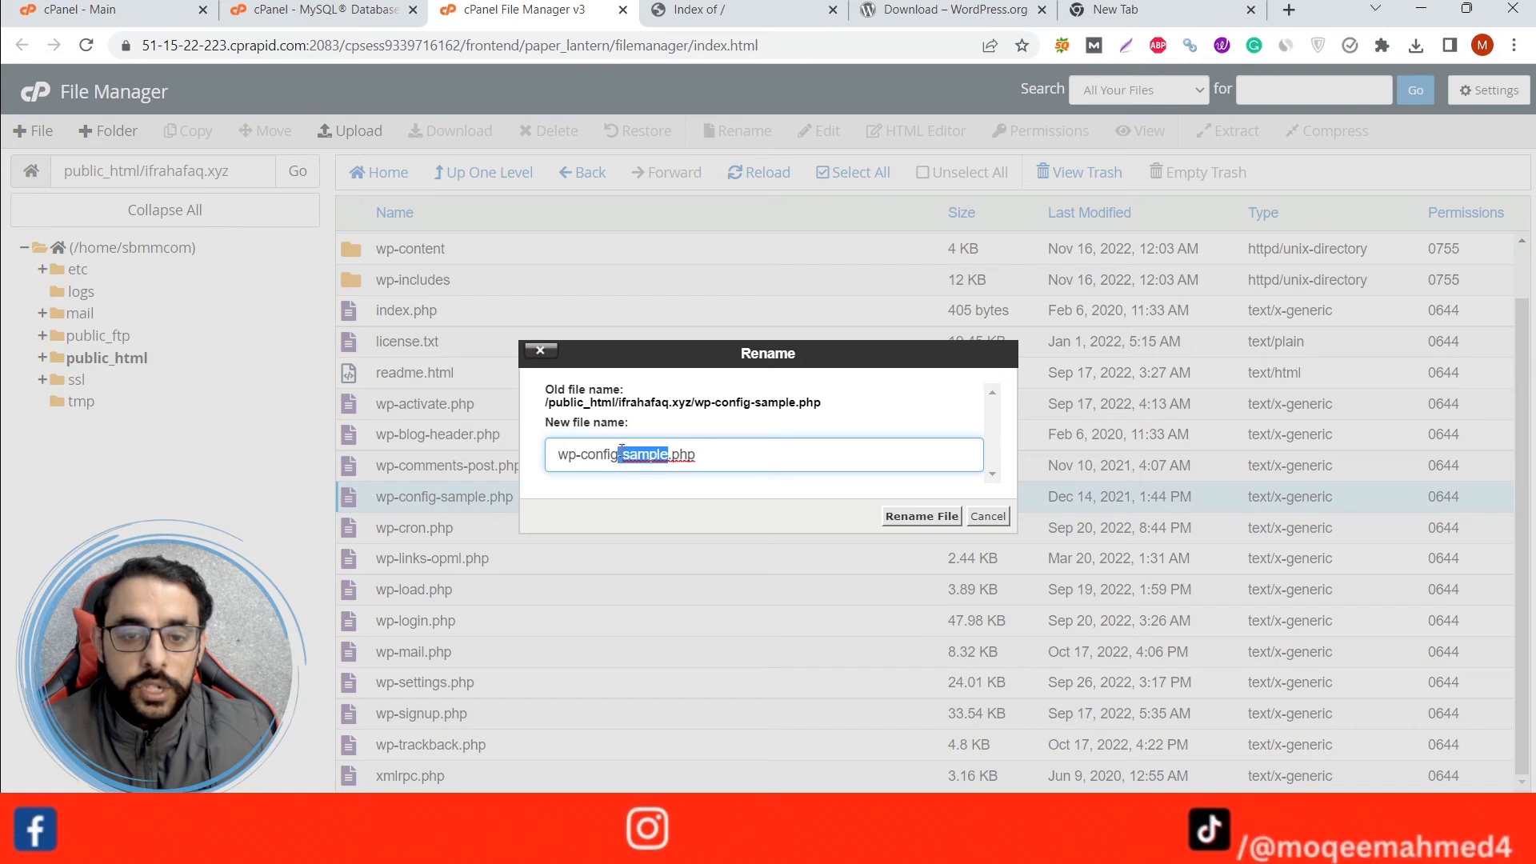
key(BackSpace)
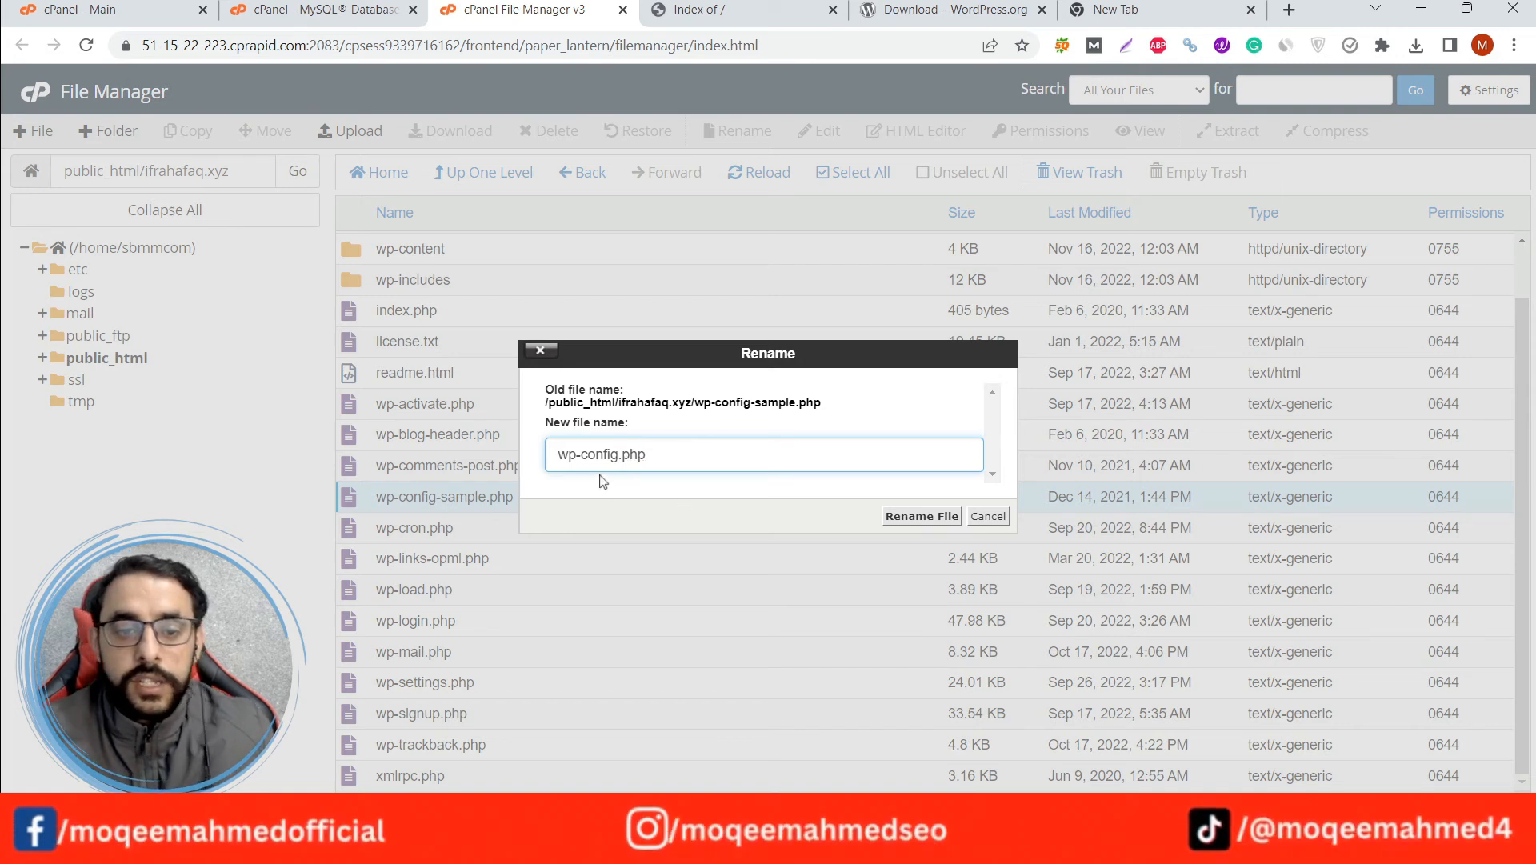
drag(563, 455, 648, 455)
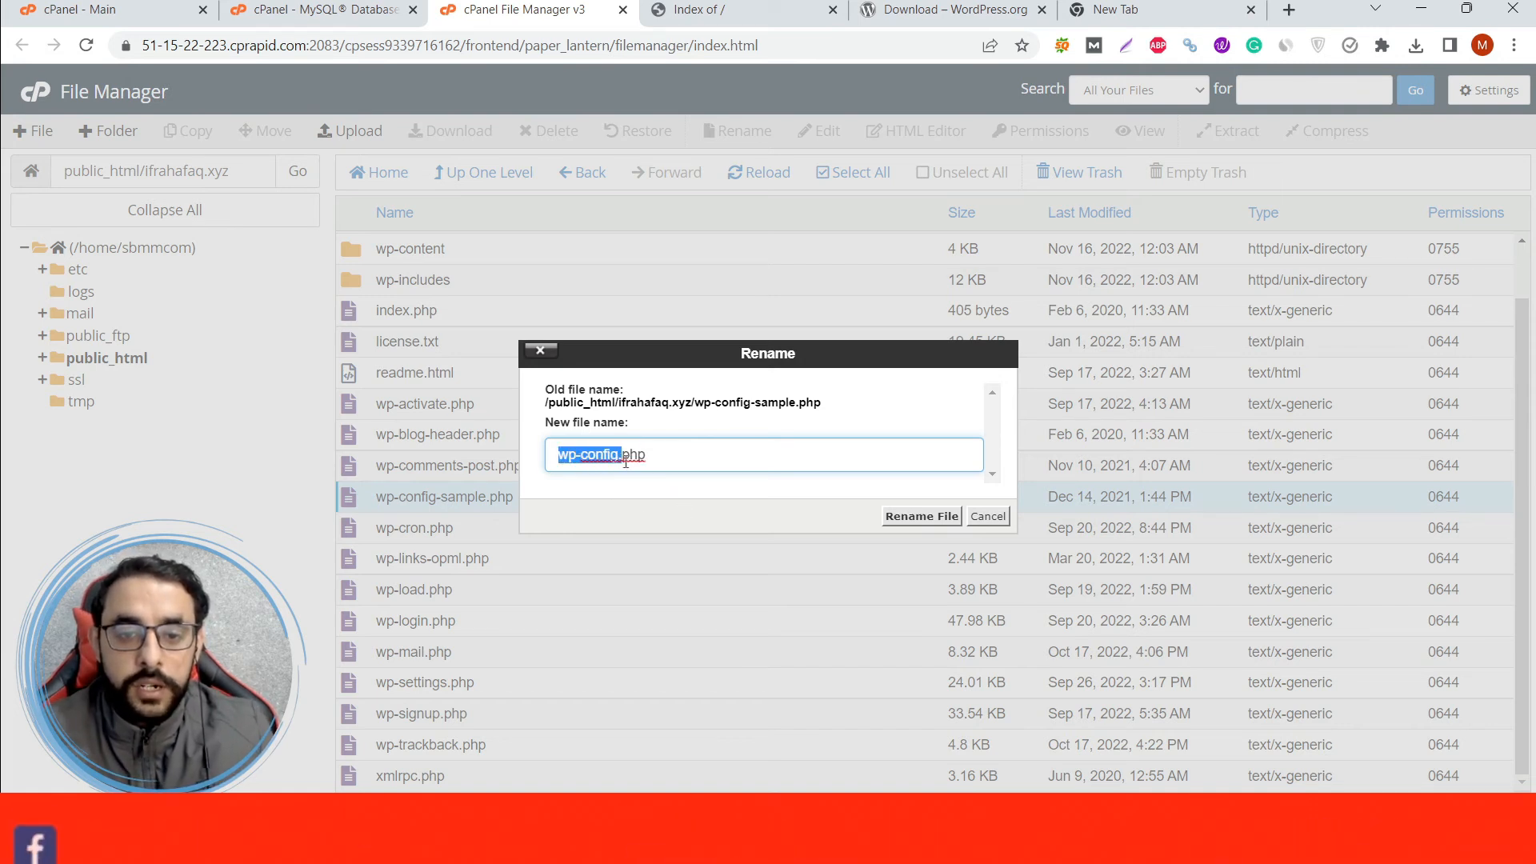
click(904, 516)
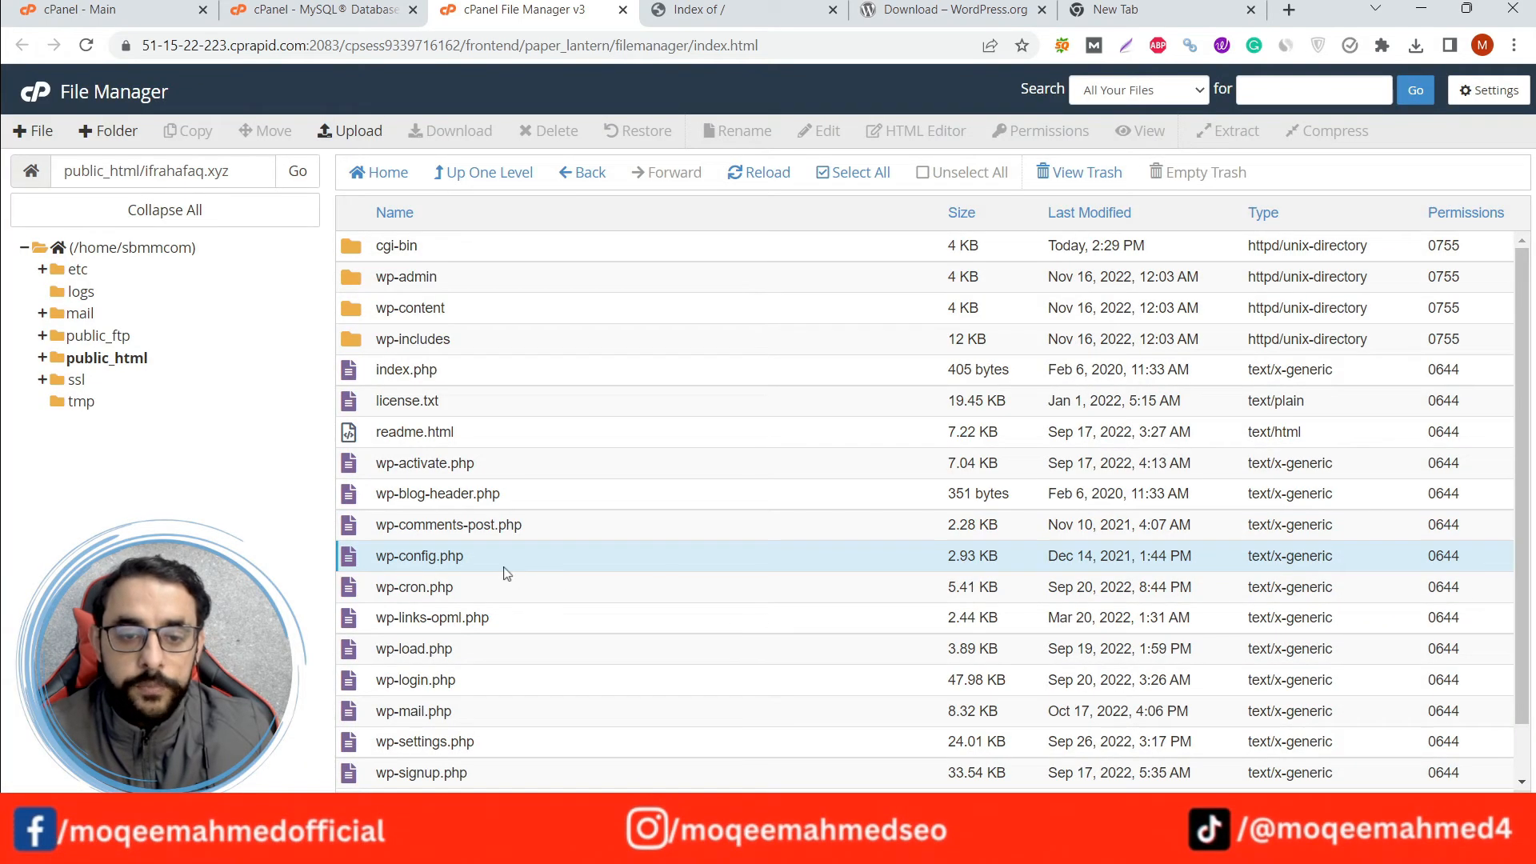
Open wp-config.php for editing and locate the DB_NAME, DB_USER and DB_PASSWORD placeholder values.
right_click(508, 570)
click(546, 602)
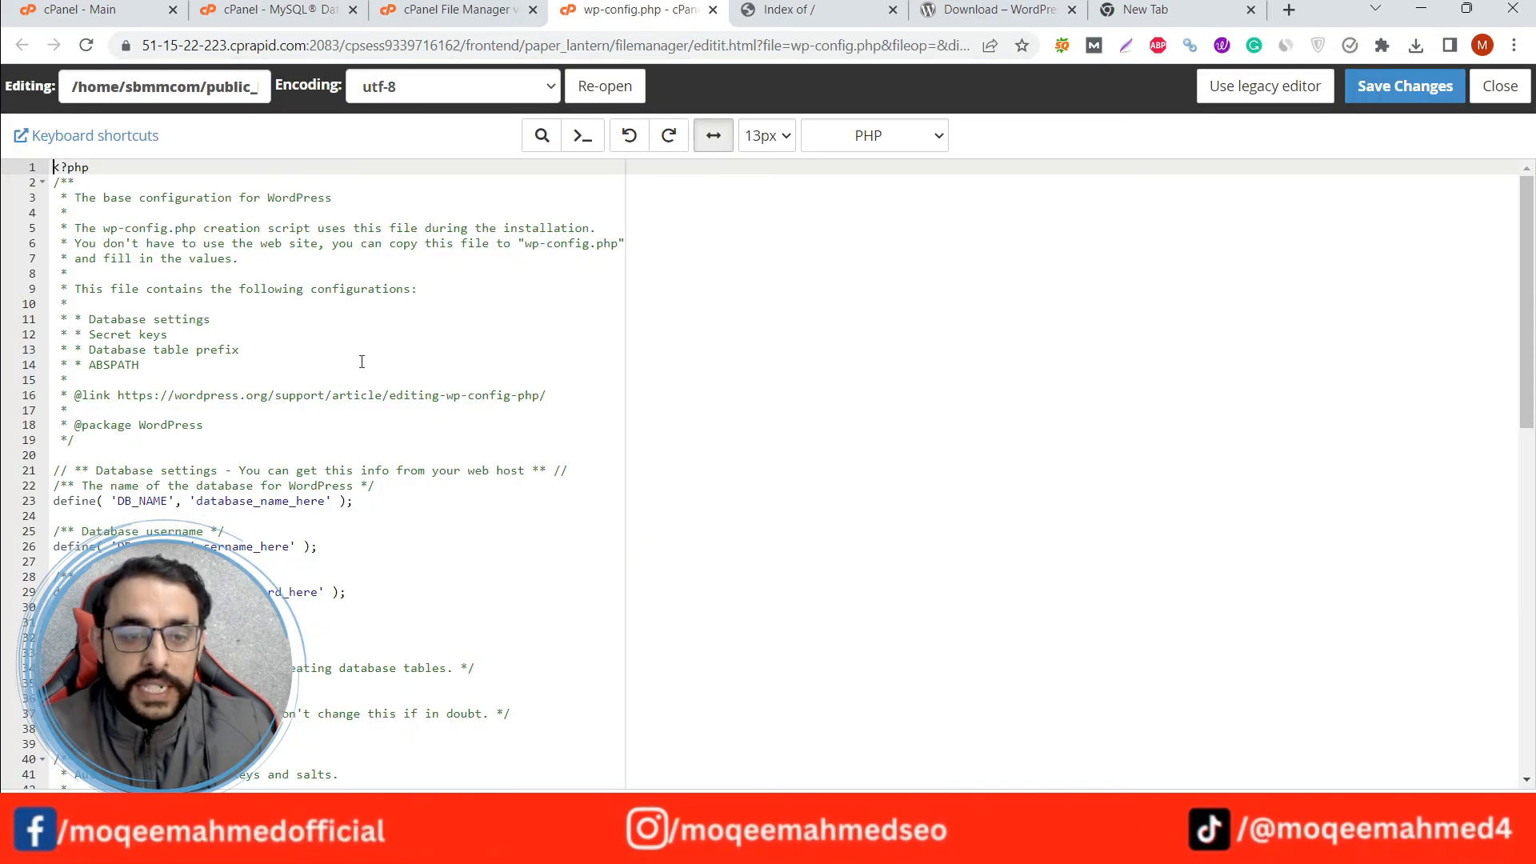
scroll(285, 428, down, 3)
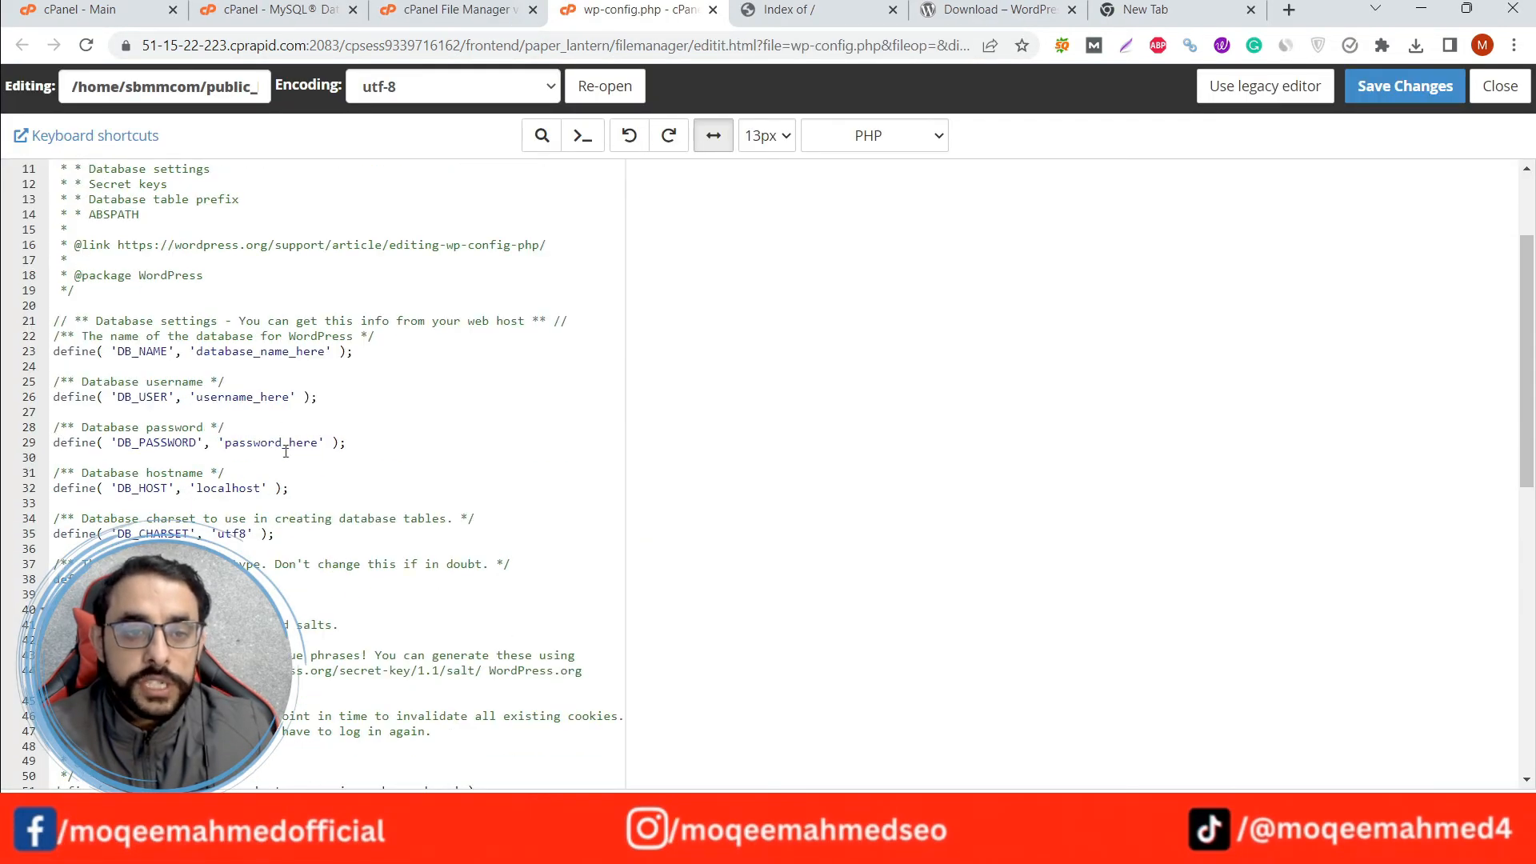
double_click(120, 350)
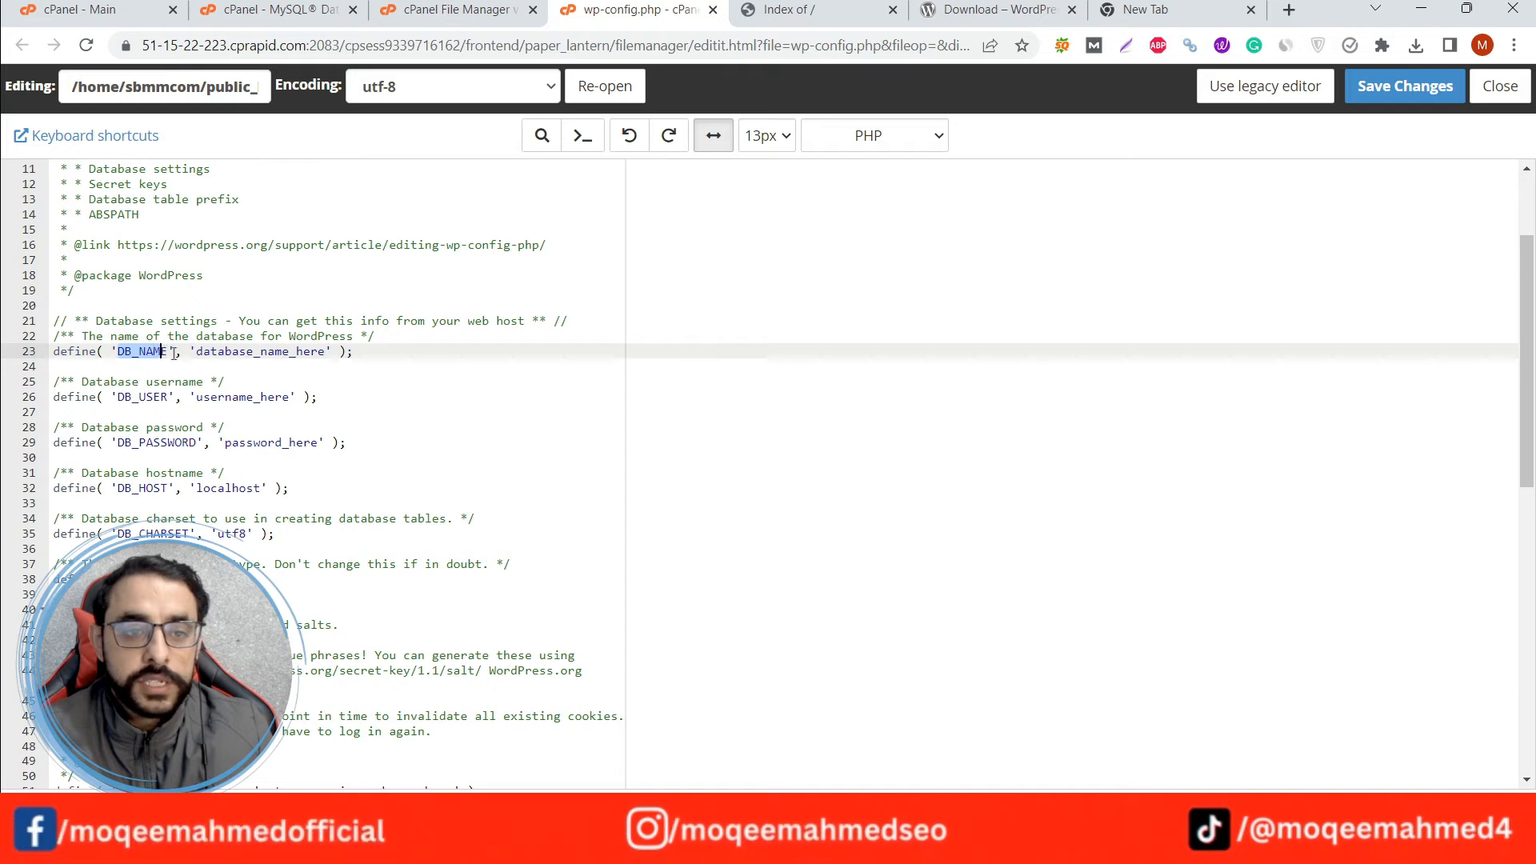
drag(196, 352, 311, 352)
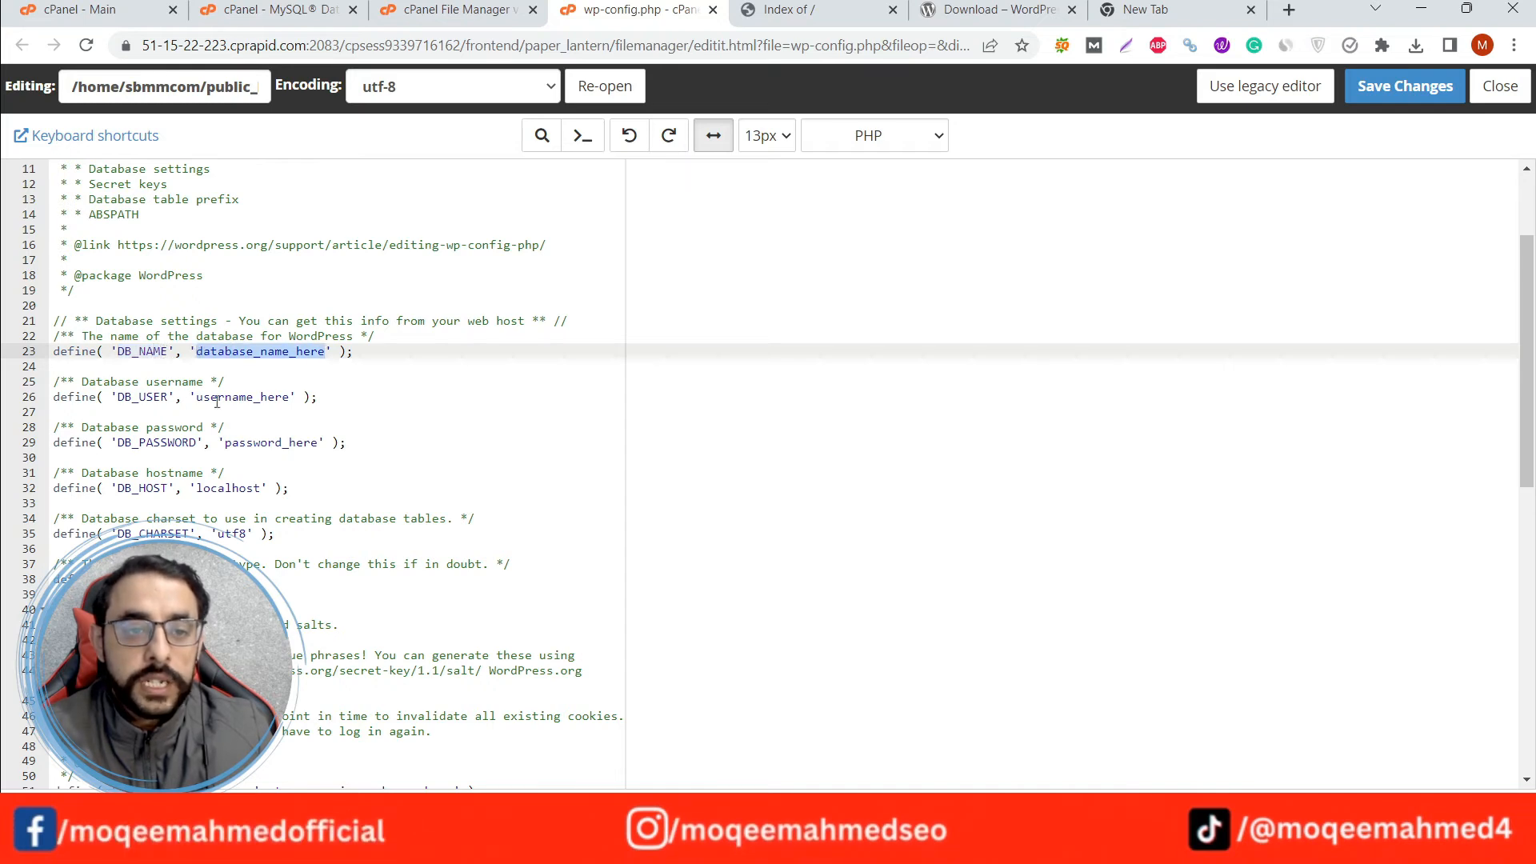
drag(196, 397, 290, 397)
drag(225, 443, 320, 438)
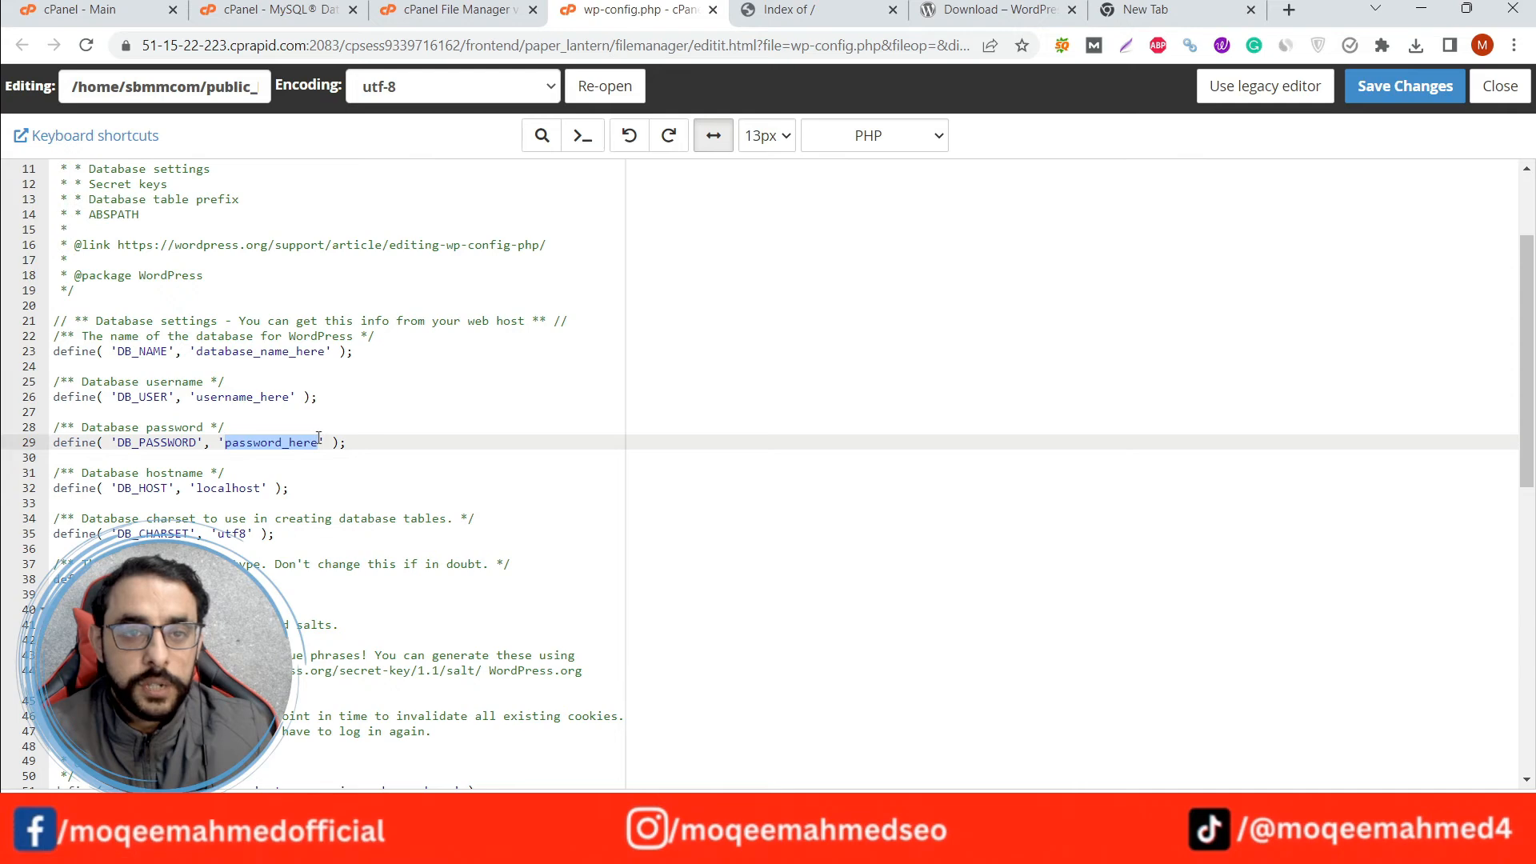
Copy the database user from the privileges page and set DB_USER in wp-config.php to sbmmcom_ifrahafaq.
click(291, 6)
click(94, 261)
drag(53, 238, 197, 239)
key(ctrl+c)
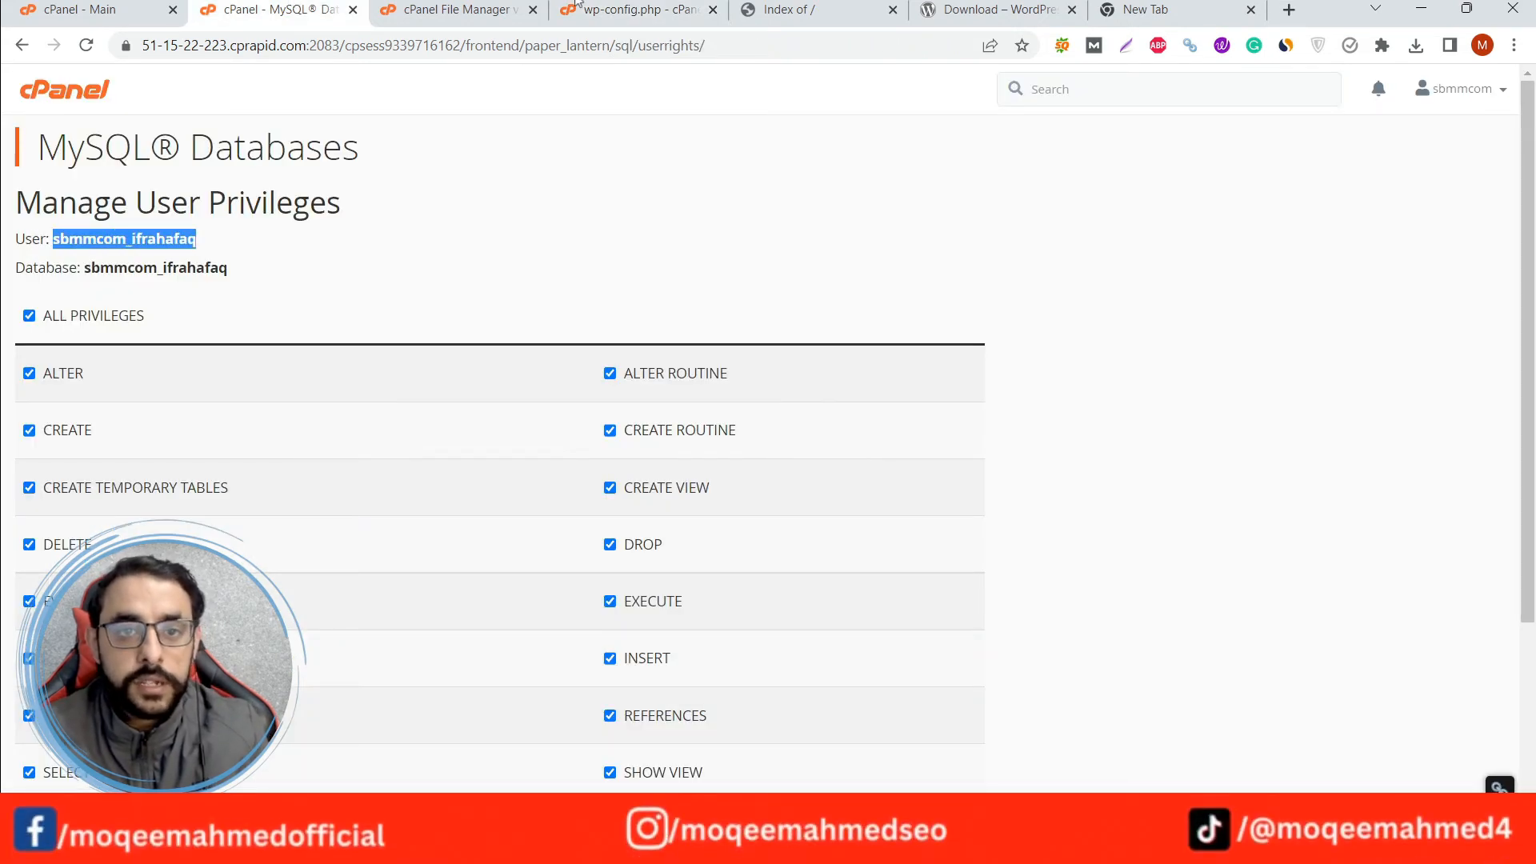
click(632, 10)
click(233, 445)
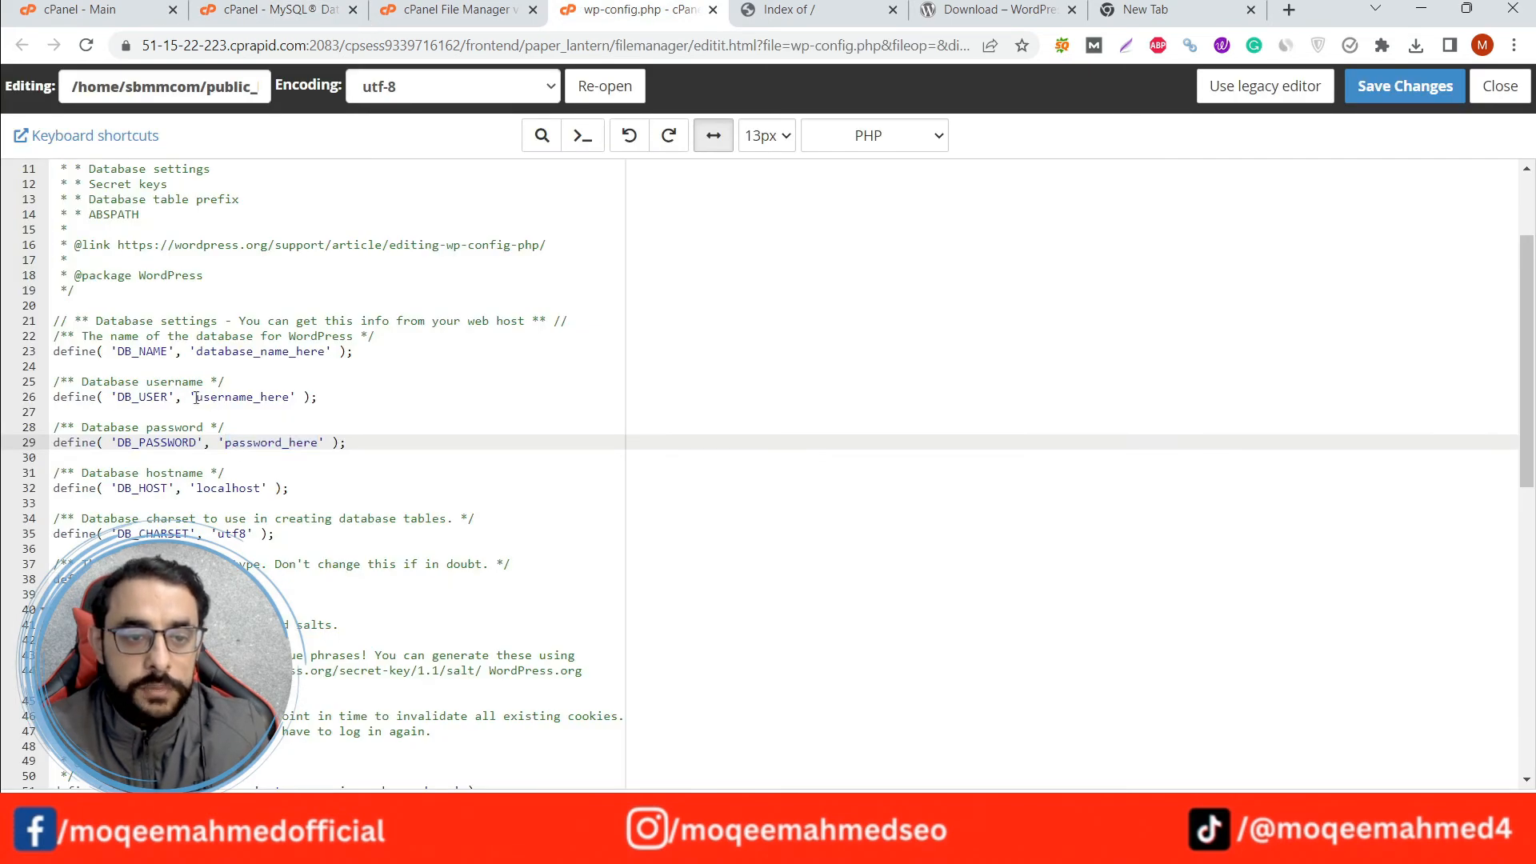
drag(196, 398, 292, 397)
key(ctrl+v)
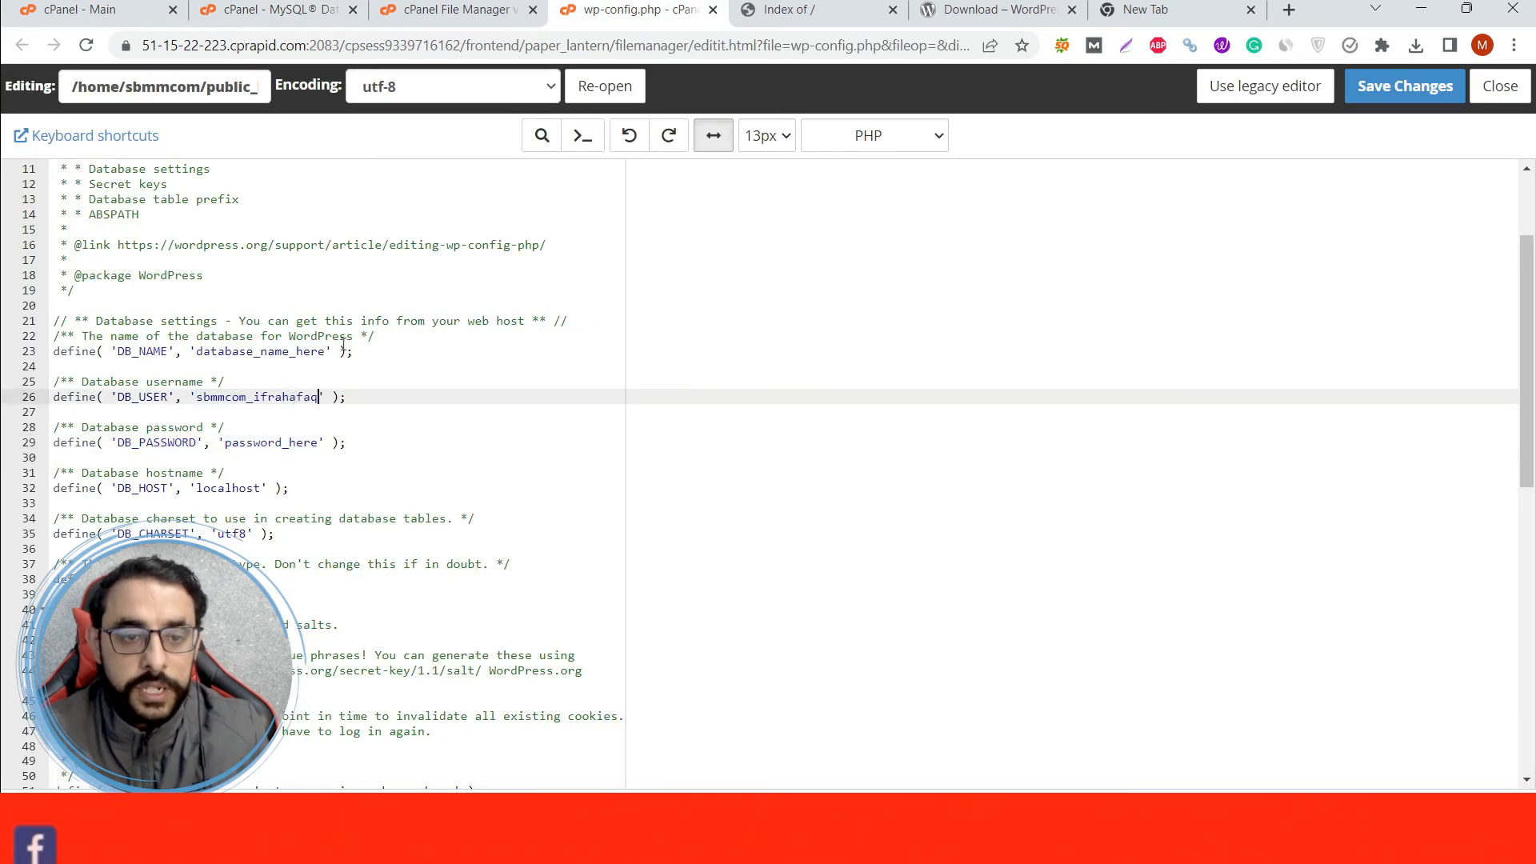
Copy the database name from the privileges page and set DB_NAME in wp-config.php to sbmmcom_ifrahafaq.
click(277, 9)
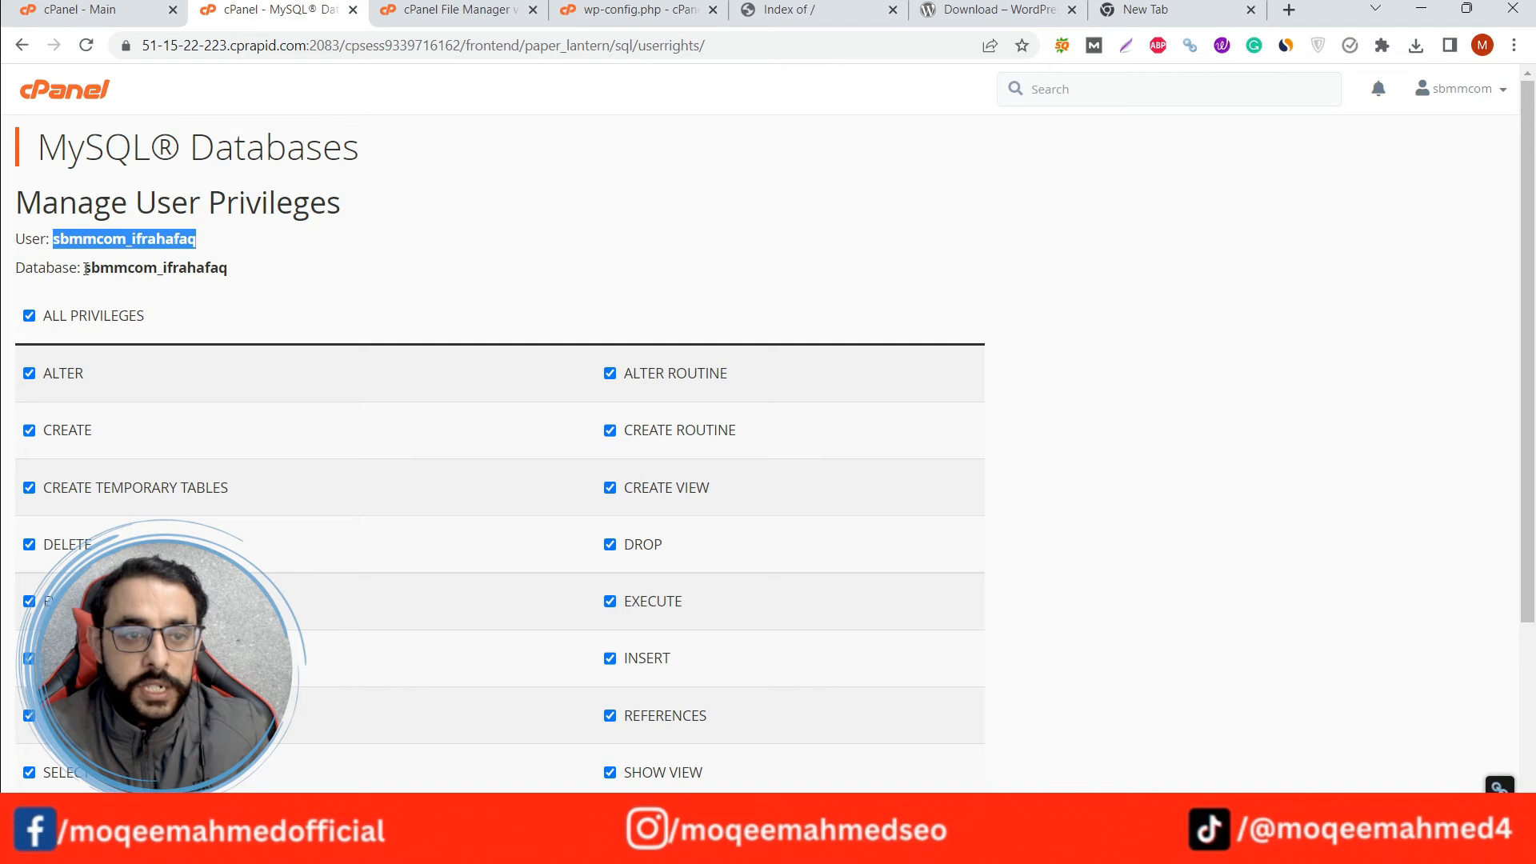
drag(86, 269, 228, 271)
key(ctrl+c)
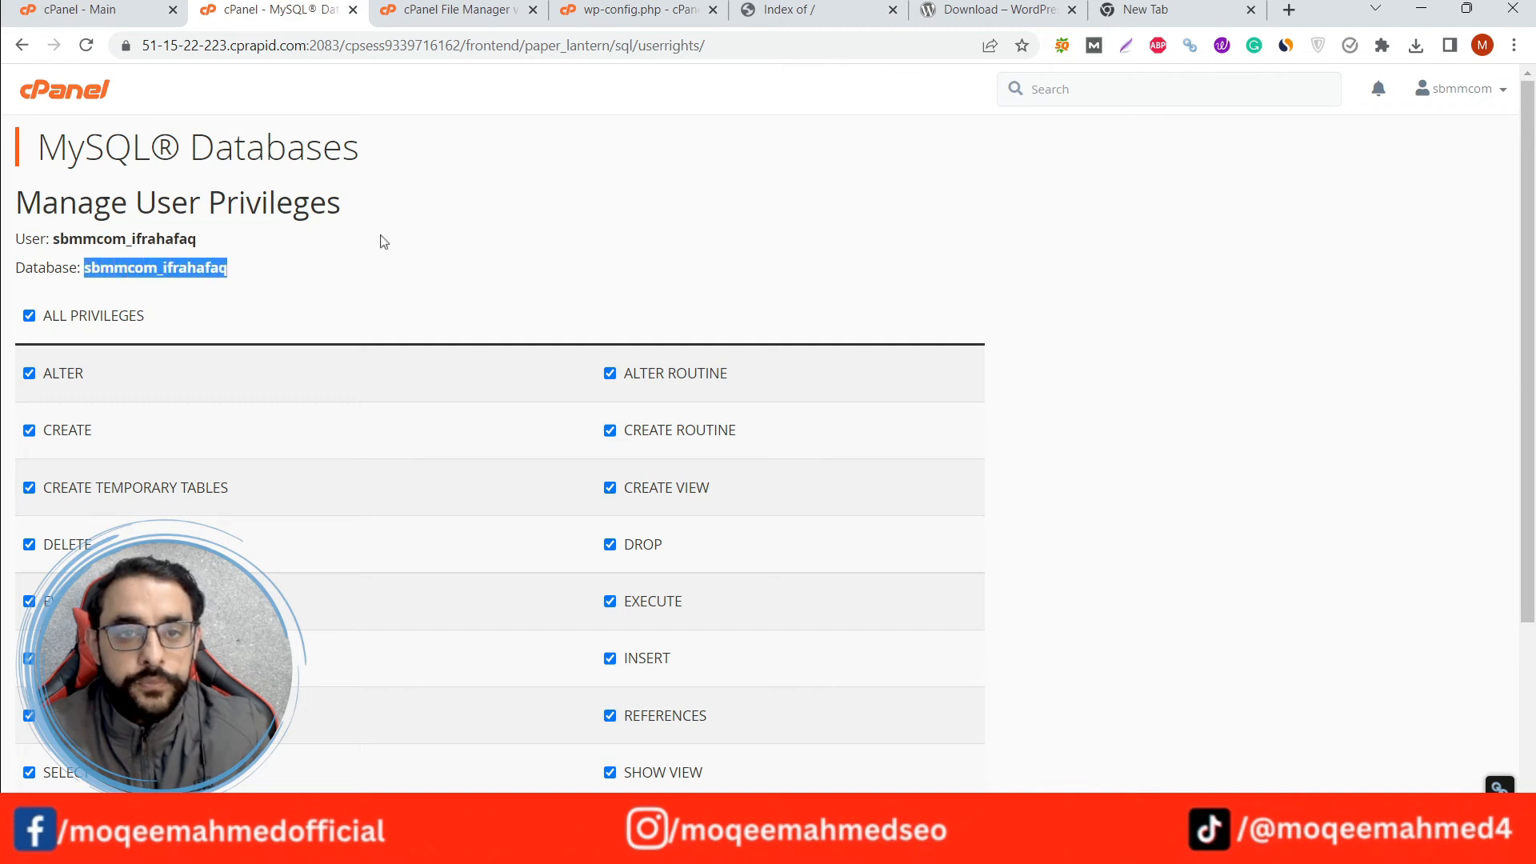
click(609, 8)
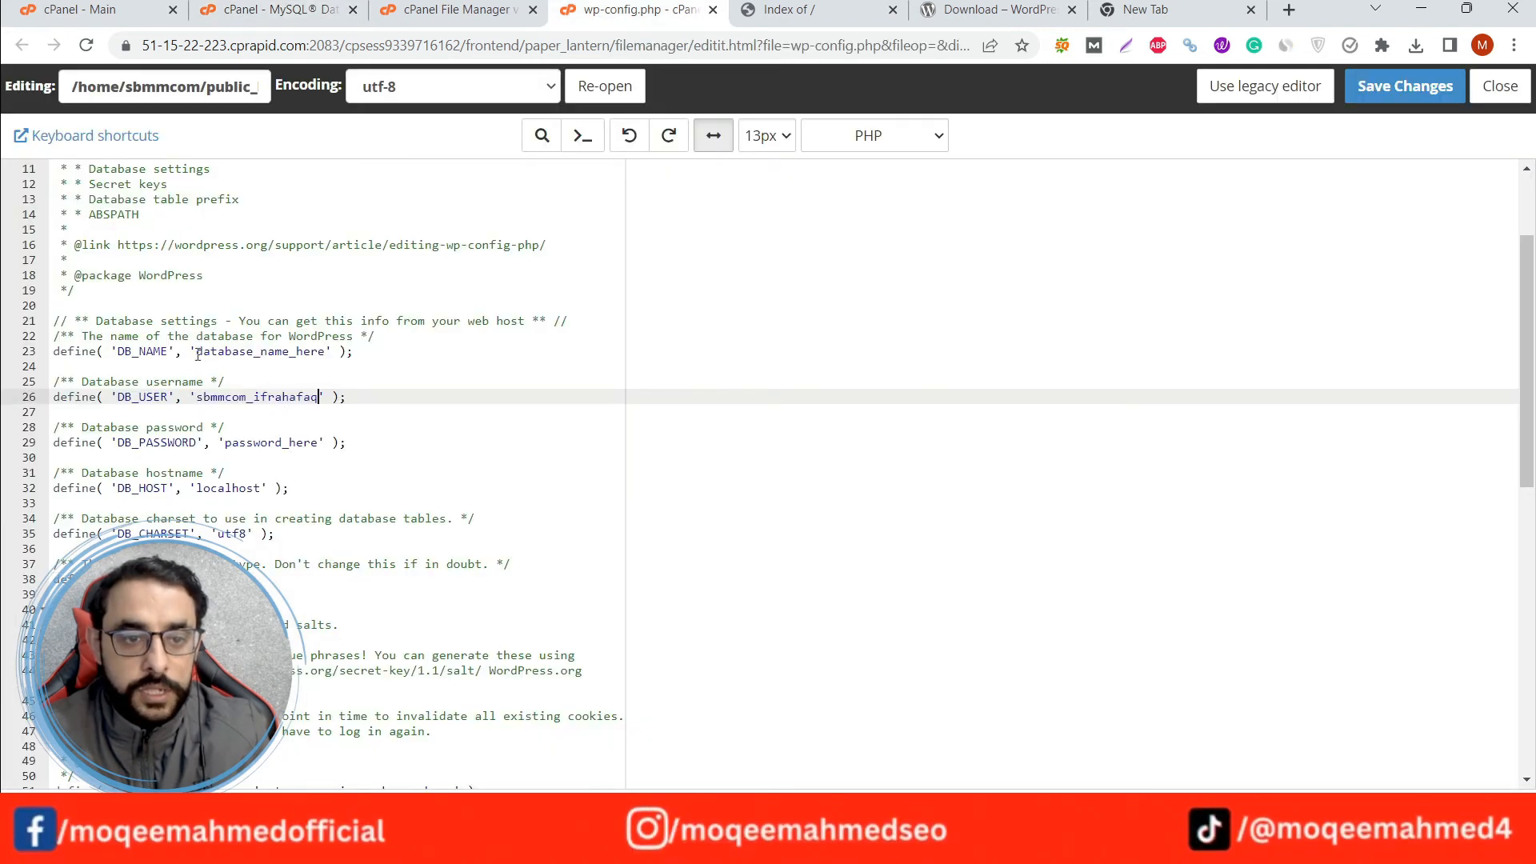
drag(197, 354, 327, 352)
key(ctrl+v)
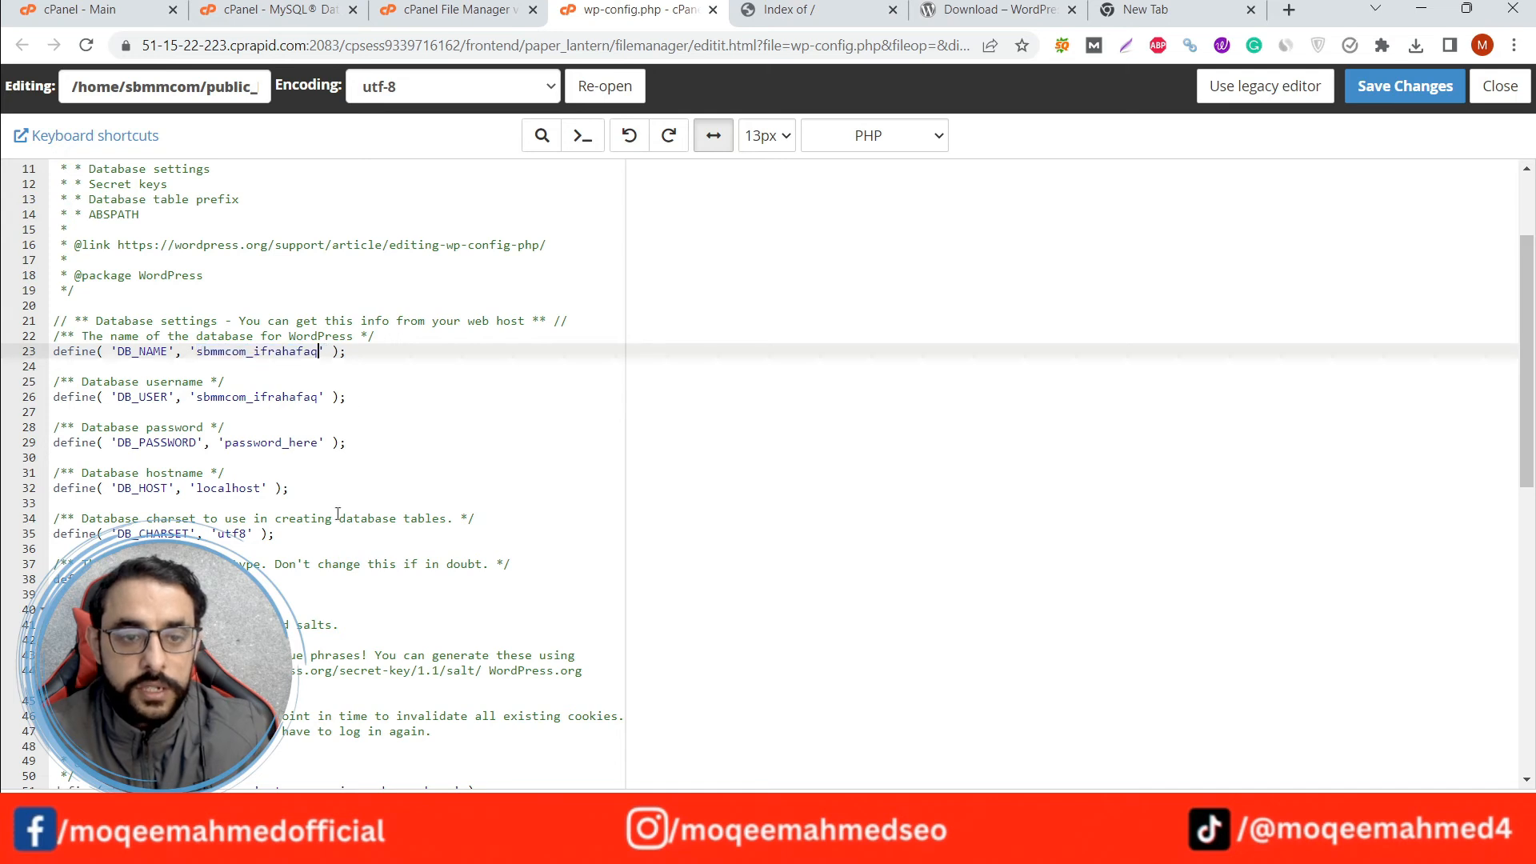
Copy the database password kept in the other browser tab and paste it as the DB_PASSWORD value in wp-config.php.
click(1128, 10)
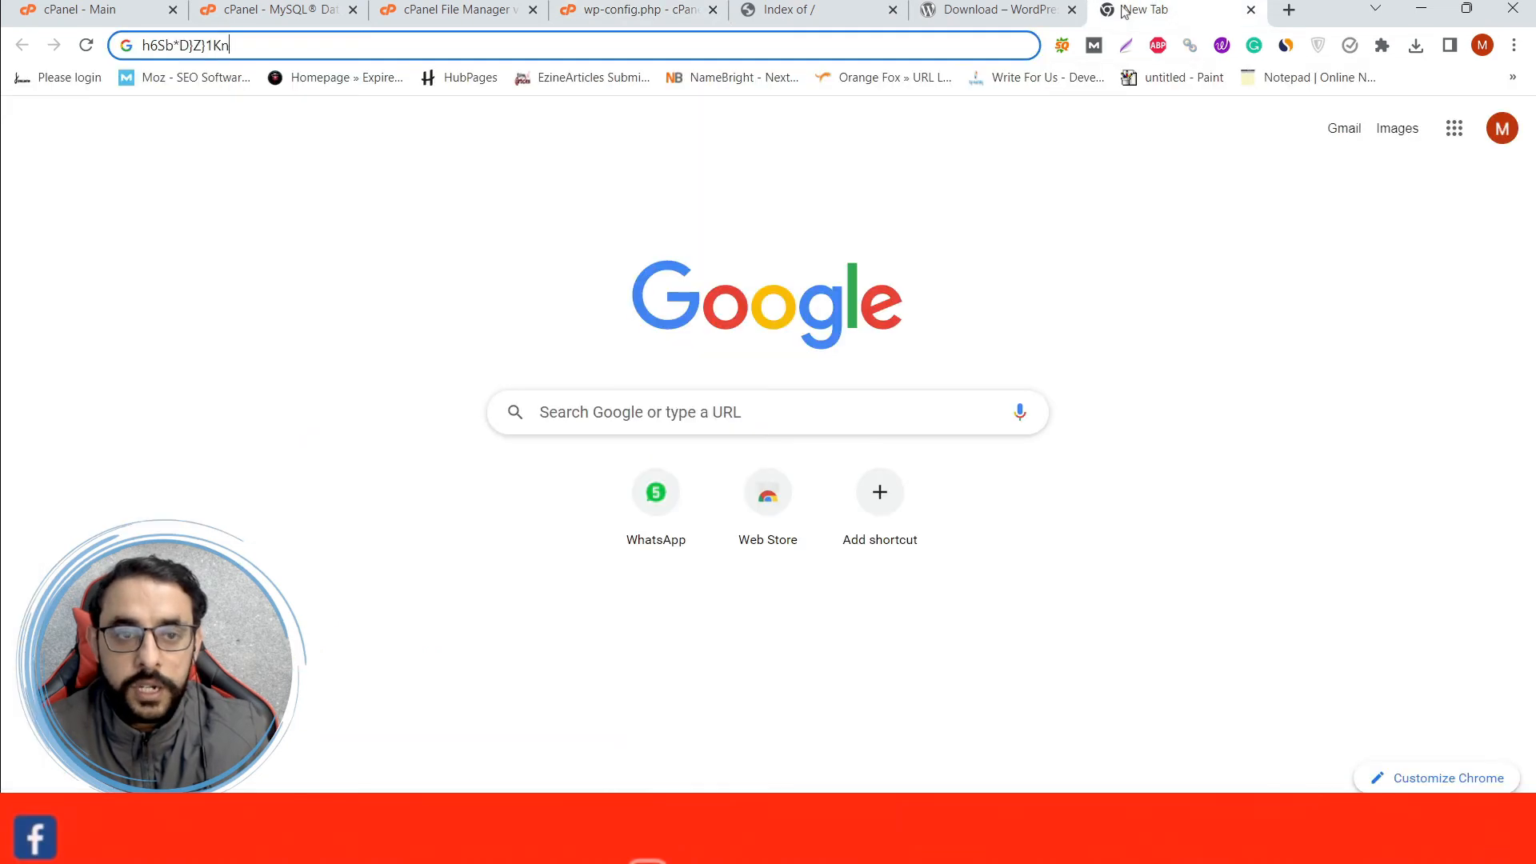
drag(236, 46, 137, 52)
key(ctrl+c)
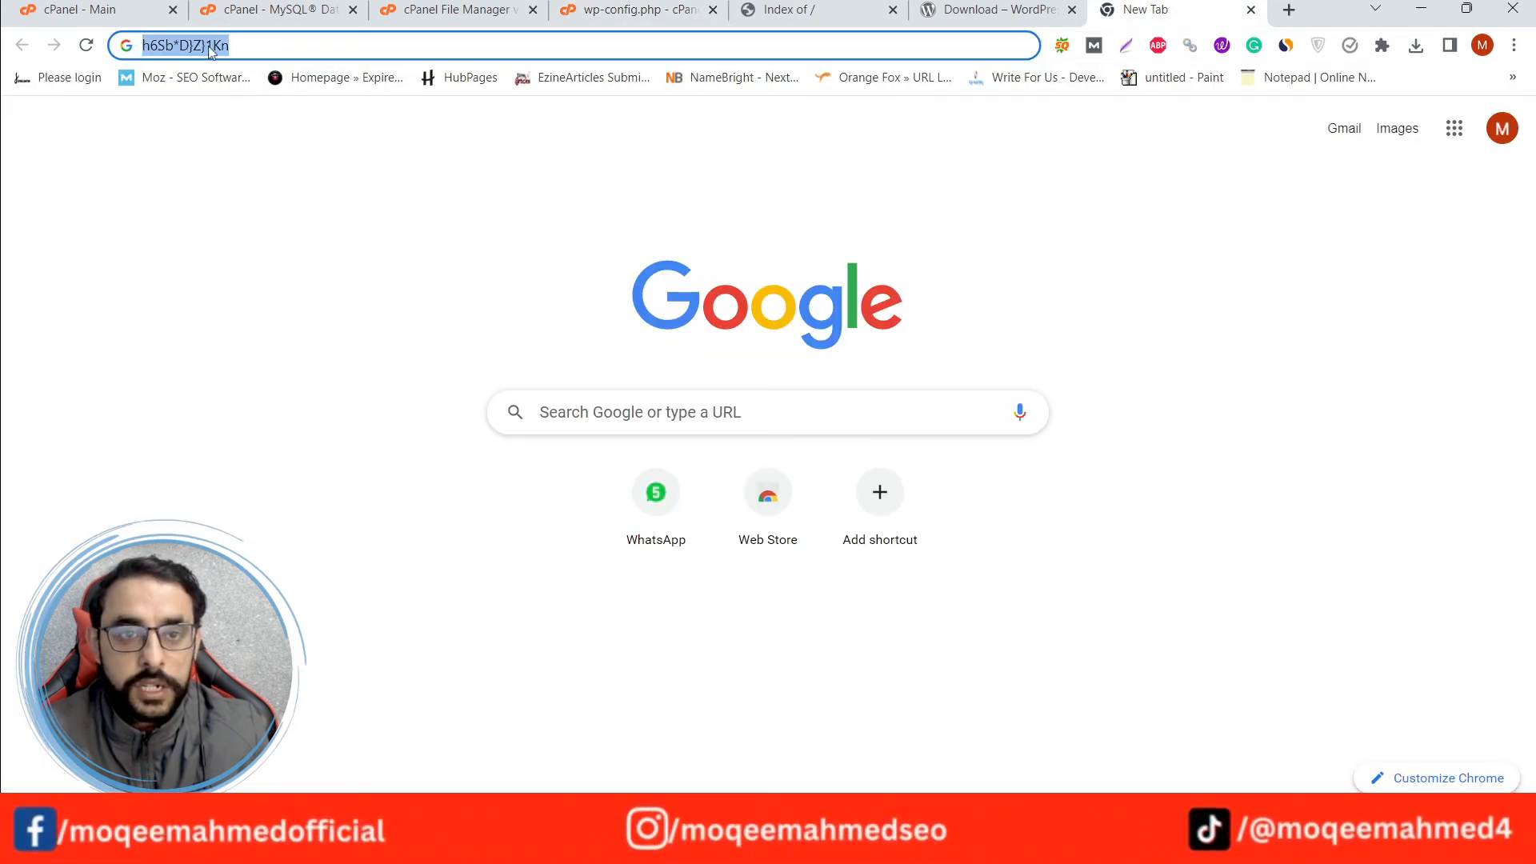
click(461, 10)
click(610, 10)
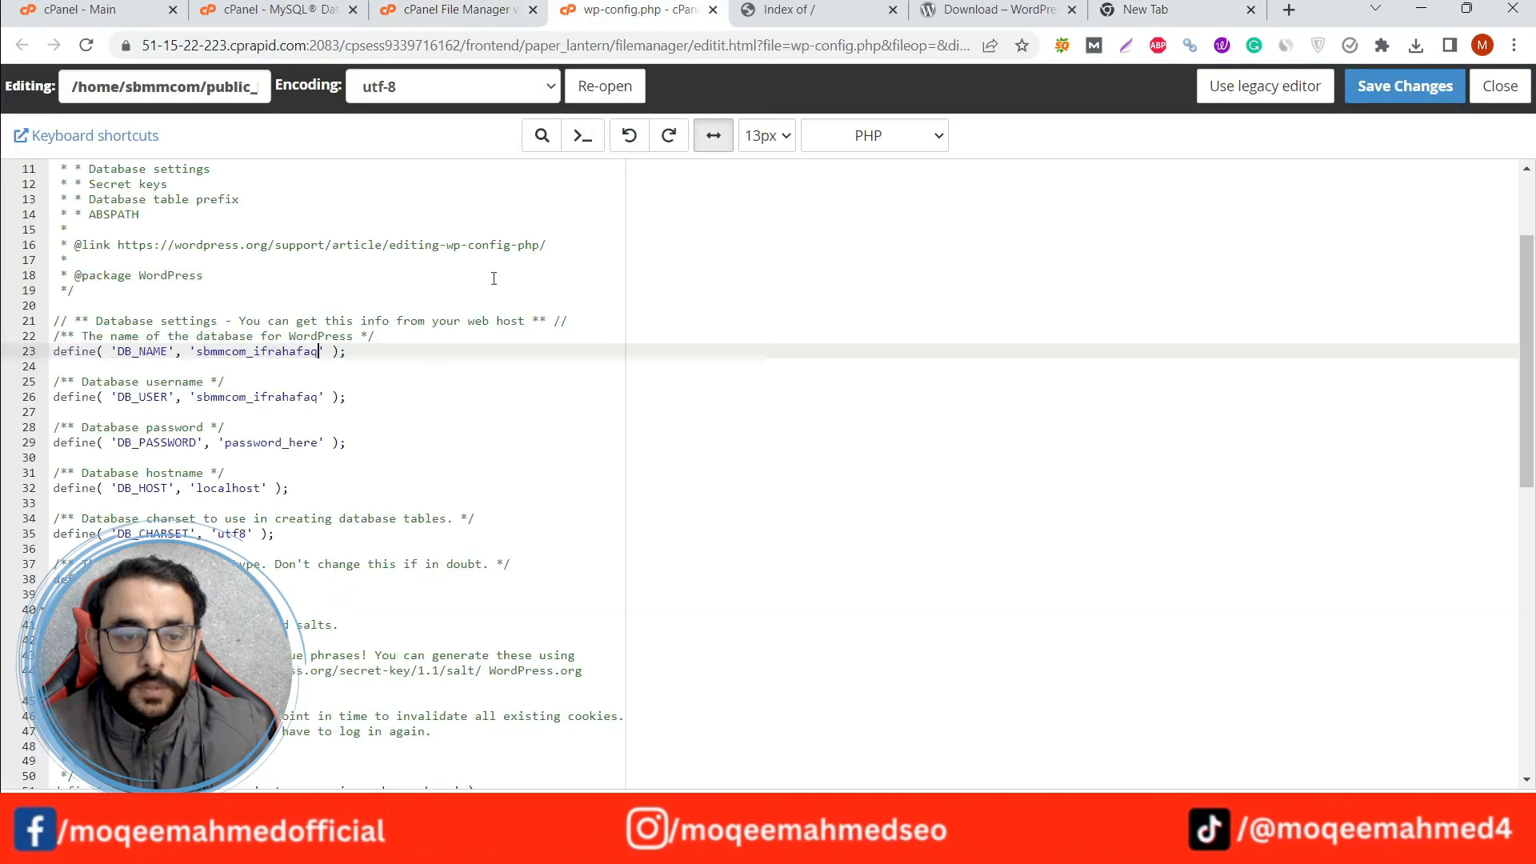
double_click(227, 446)
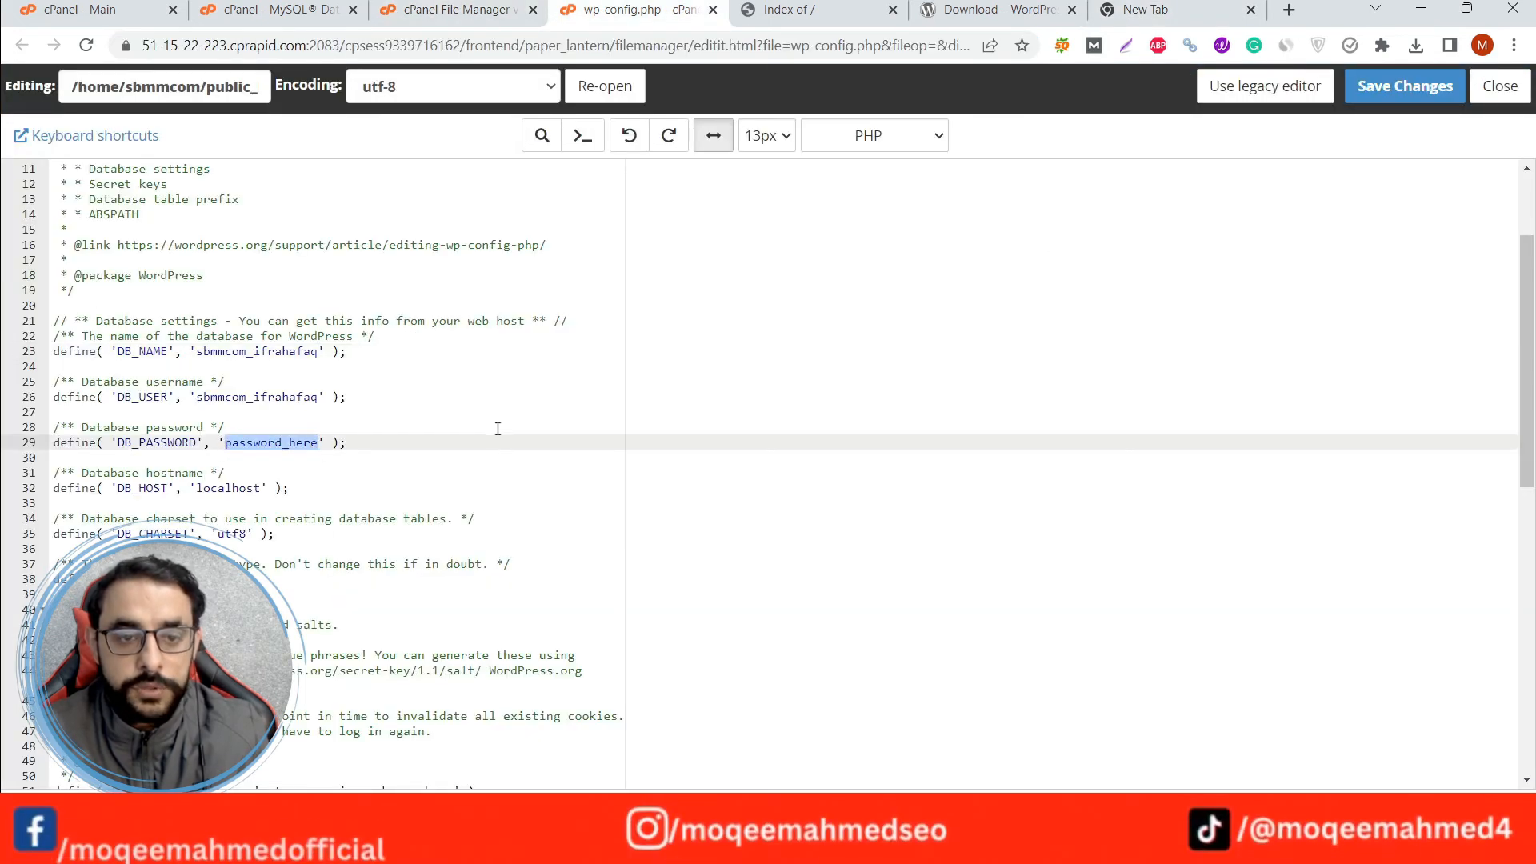
key(ctrl+v)
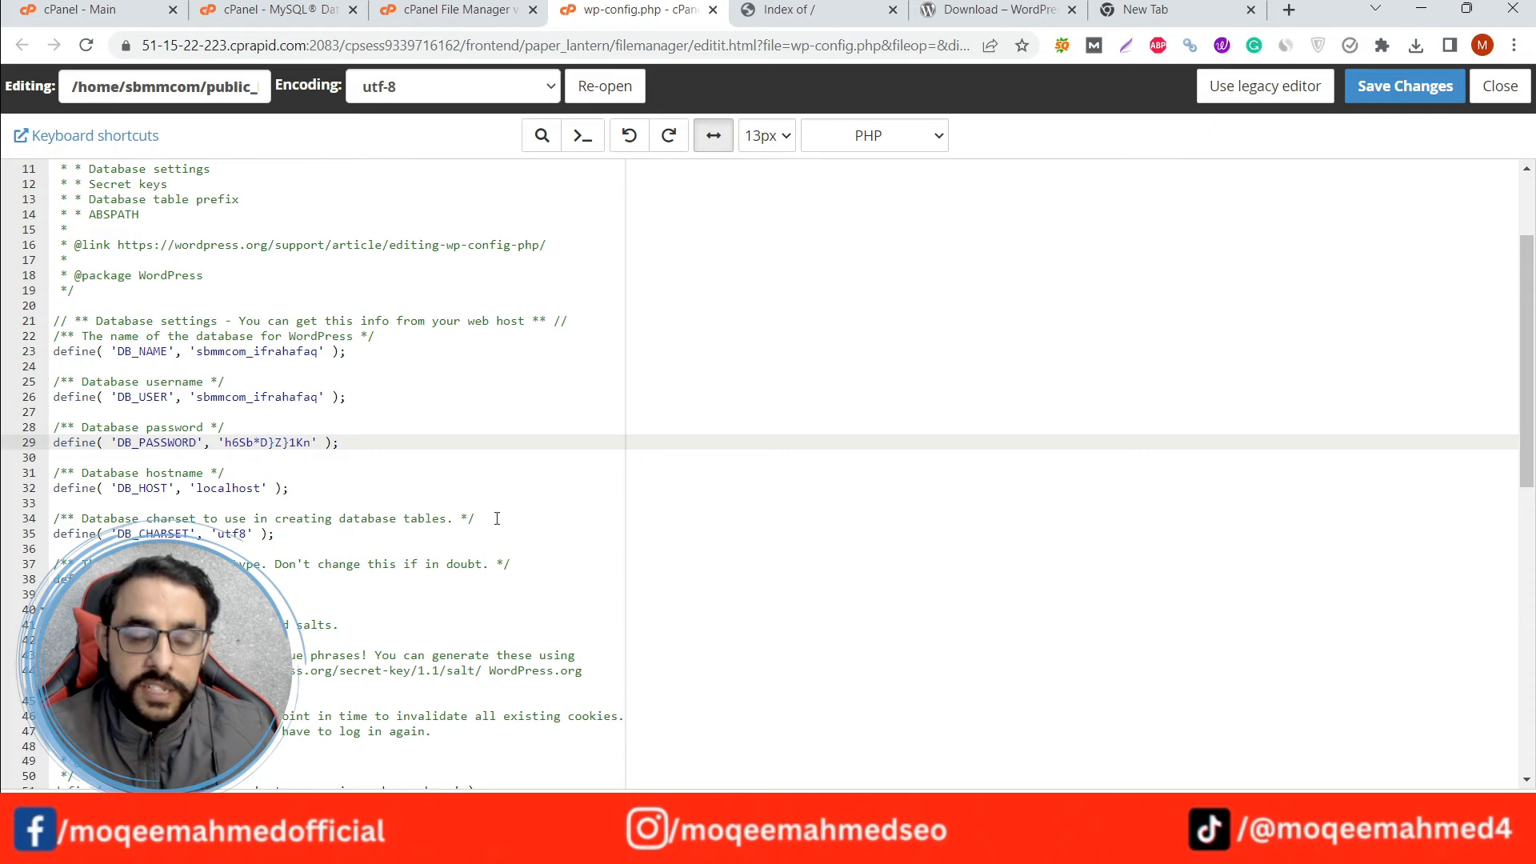
scroll(497, 518, up, 2)
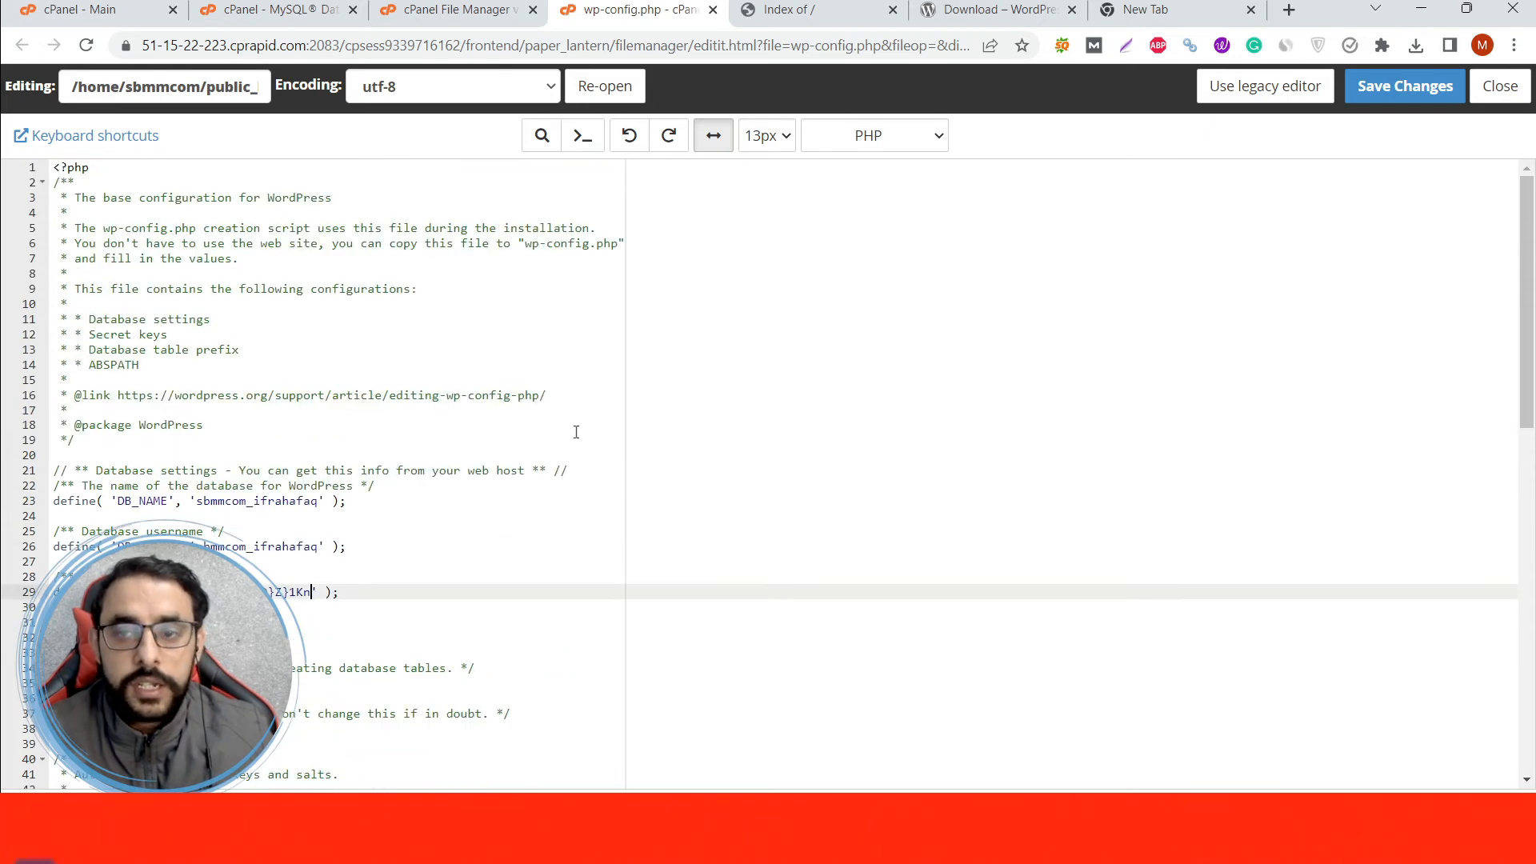
Save the edited wp-config.php and reload ifrahafaq.xyz to launch the WordPress installer.
click(1385, 102)
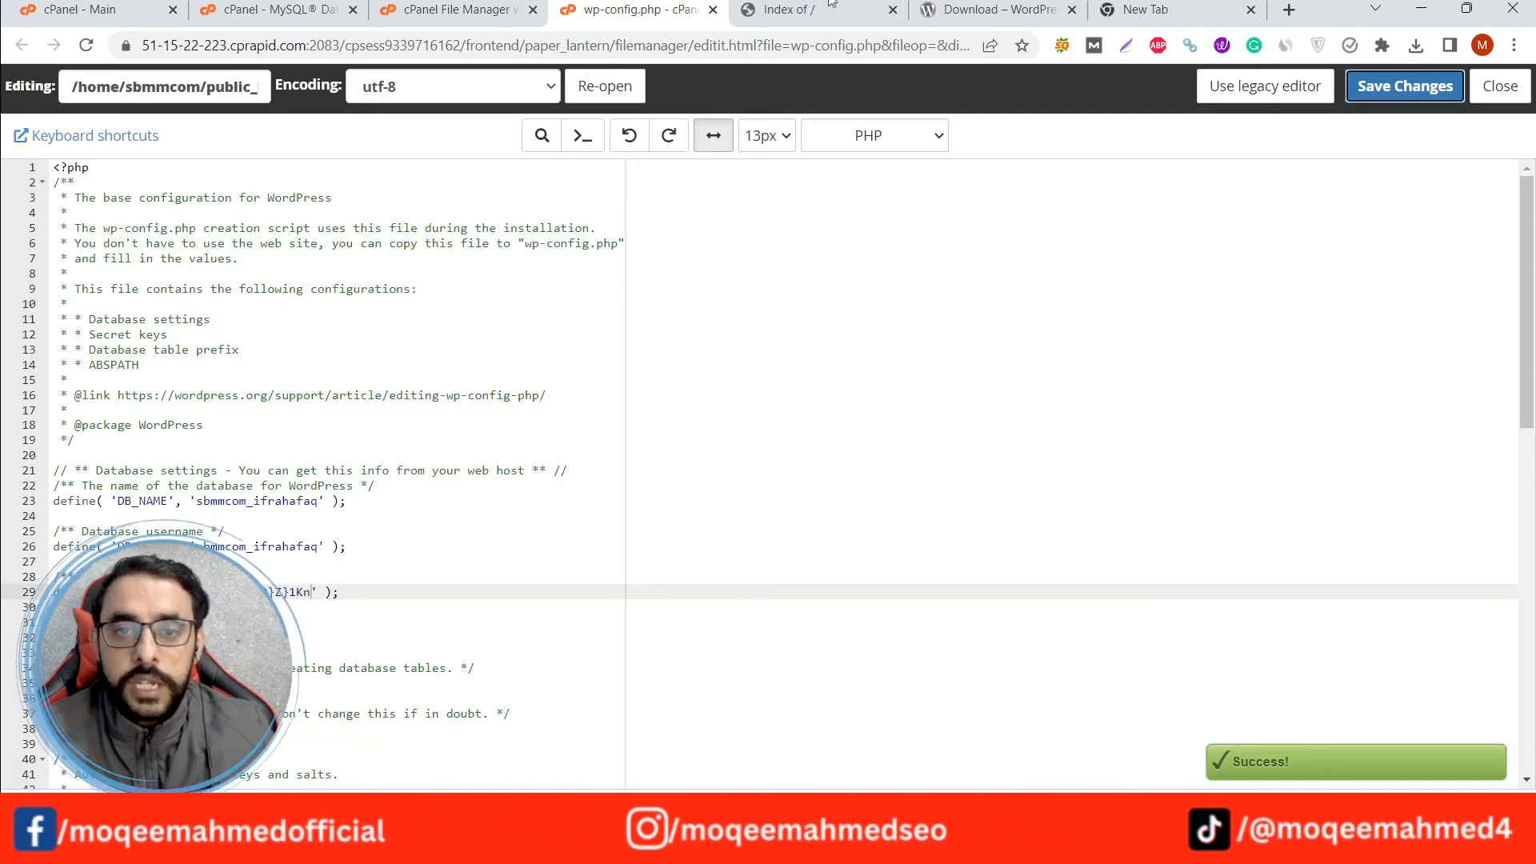
click(830, 4)
click(284, 281)
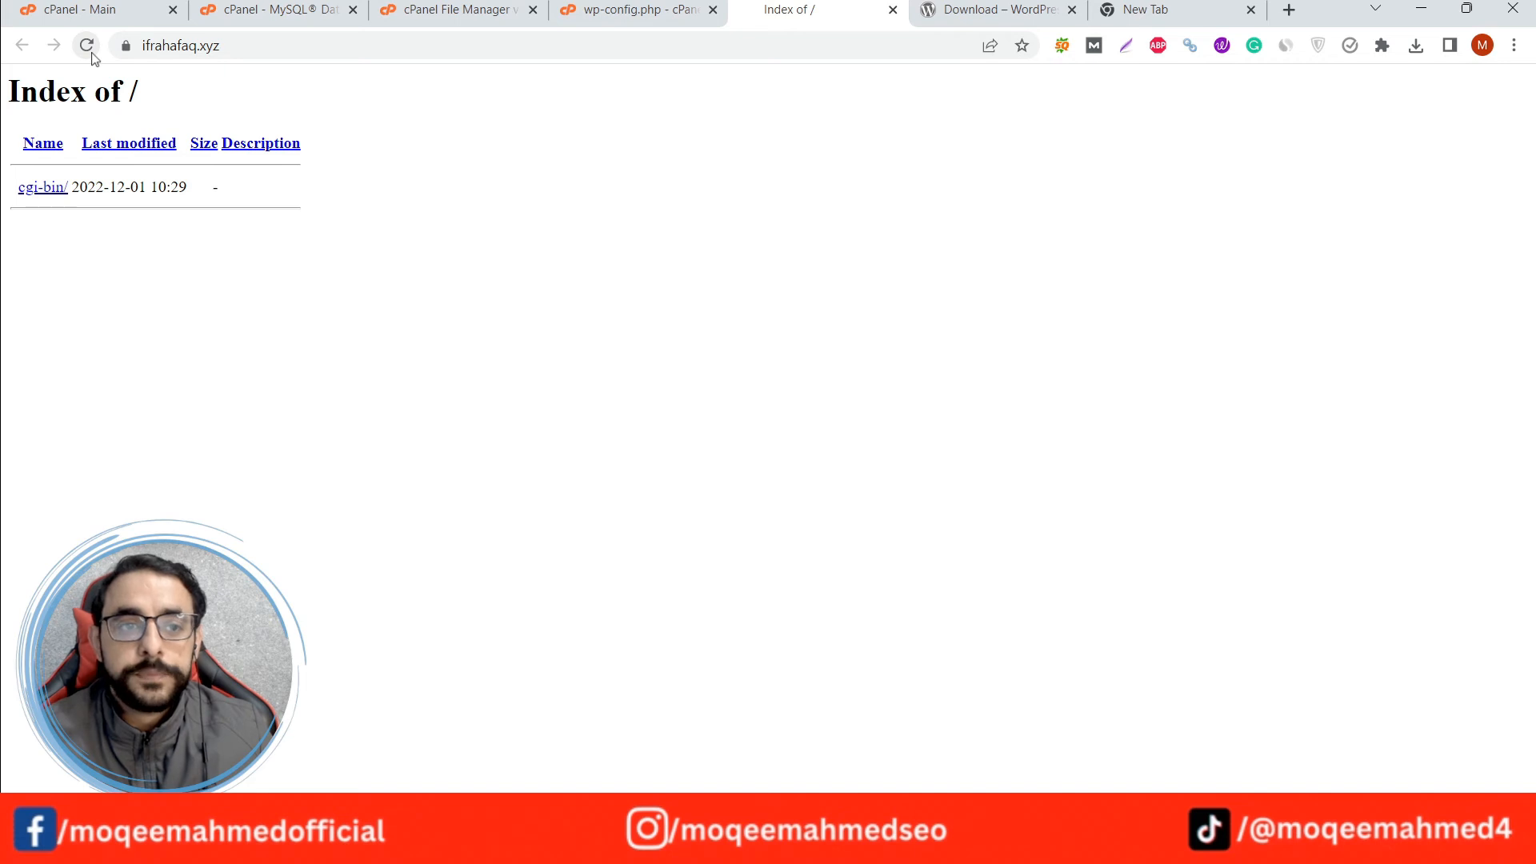
click(88, 46)
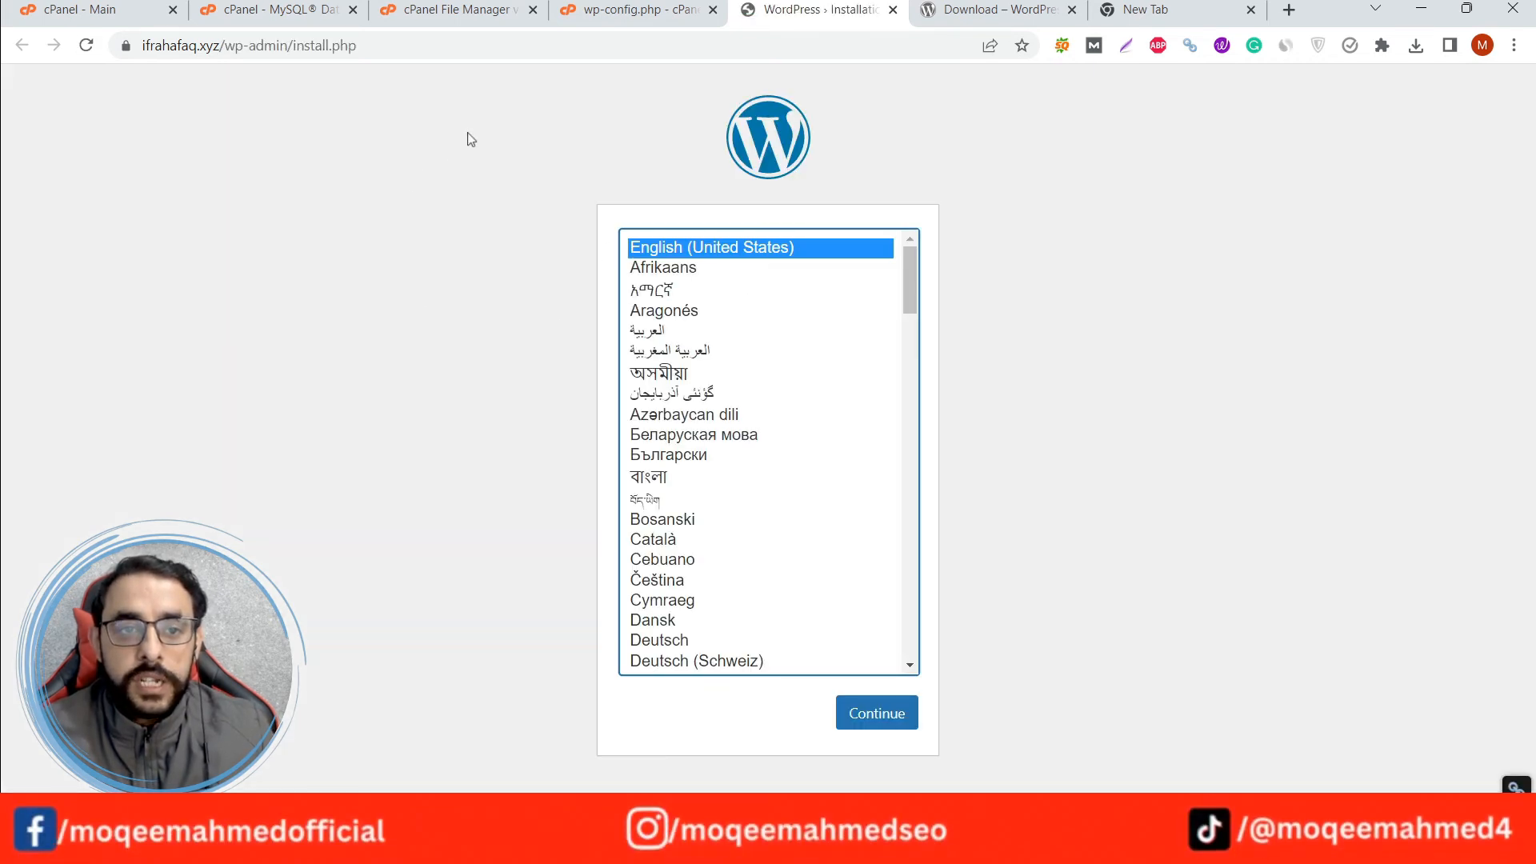
Keep English (United States) as the installation language and continue to the site information form.
click(404, 47)
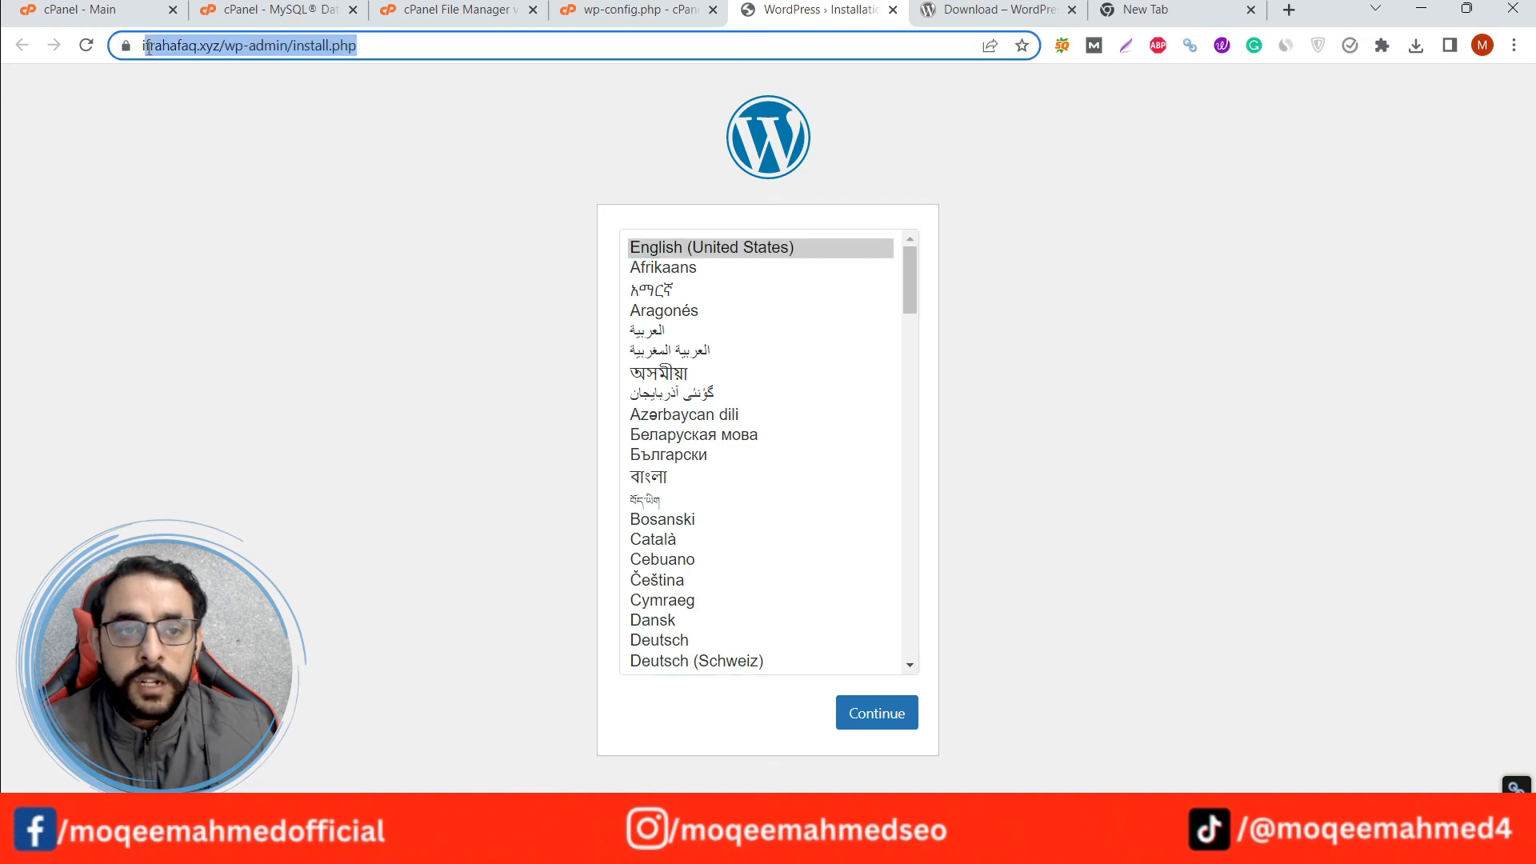
click(522, 323)
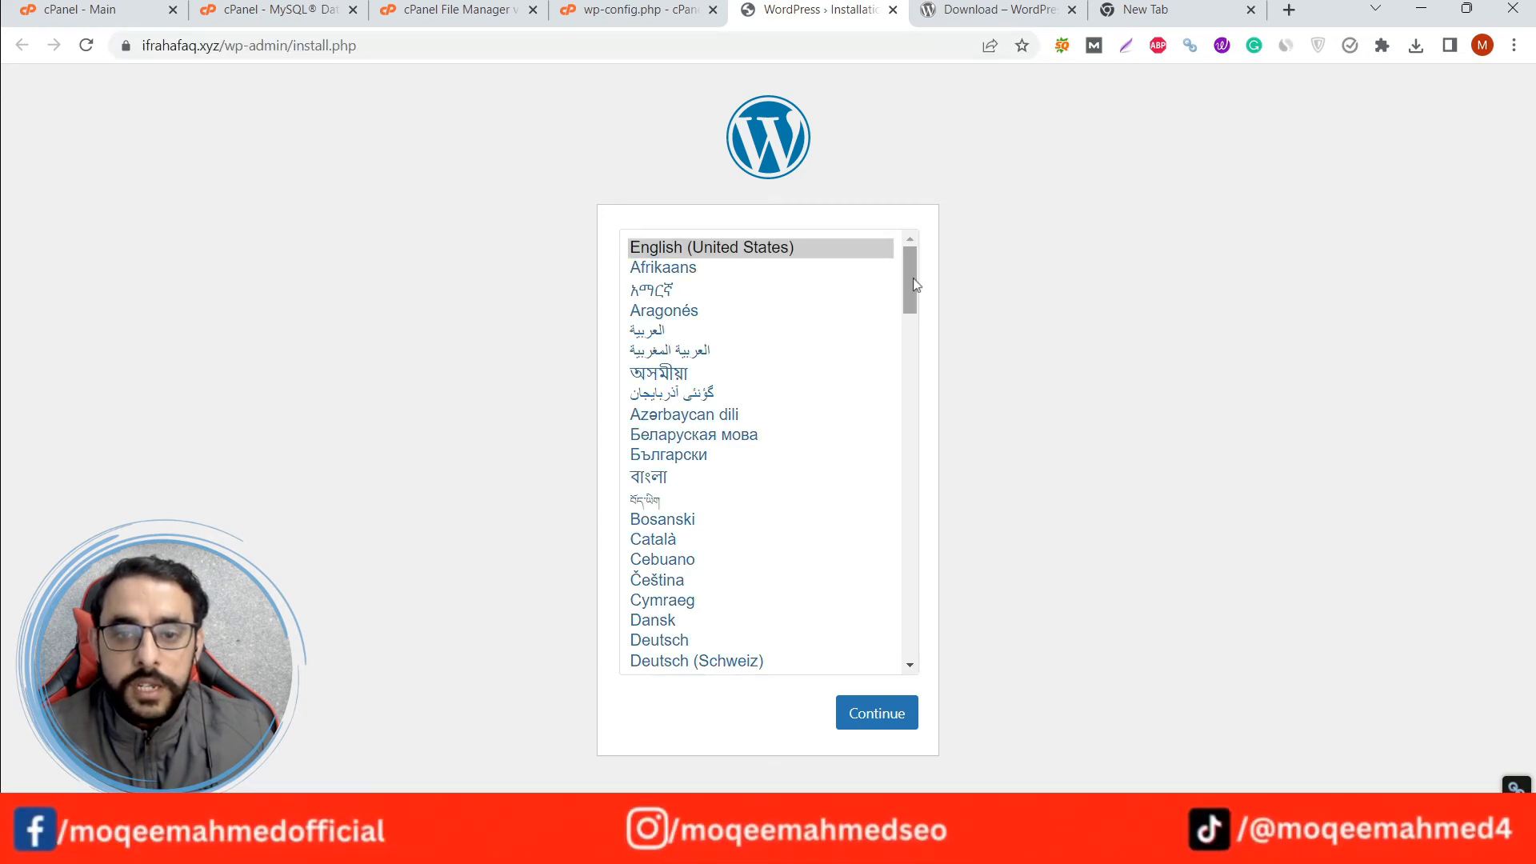
mouse_move(914, 277)
mouse_down()
mouse_move(919, 617)
mouse_move(927, 271)
mouse_up()
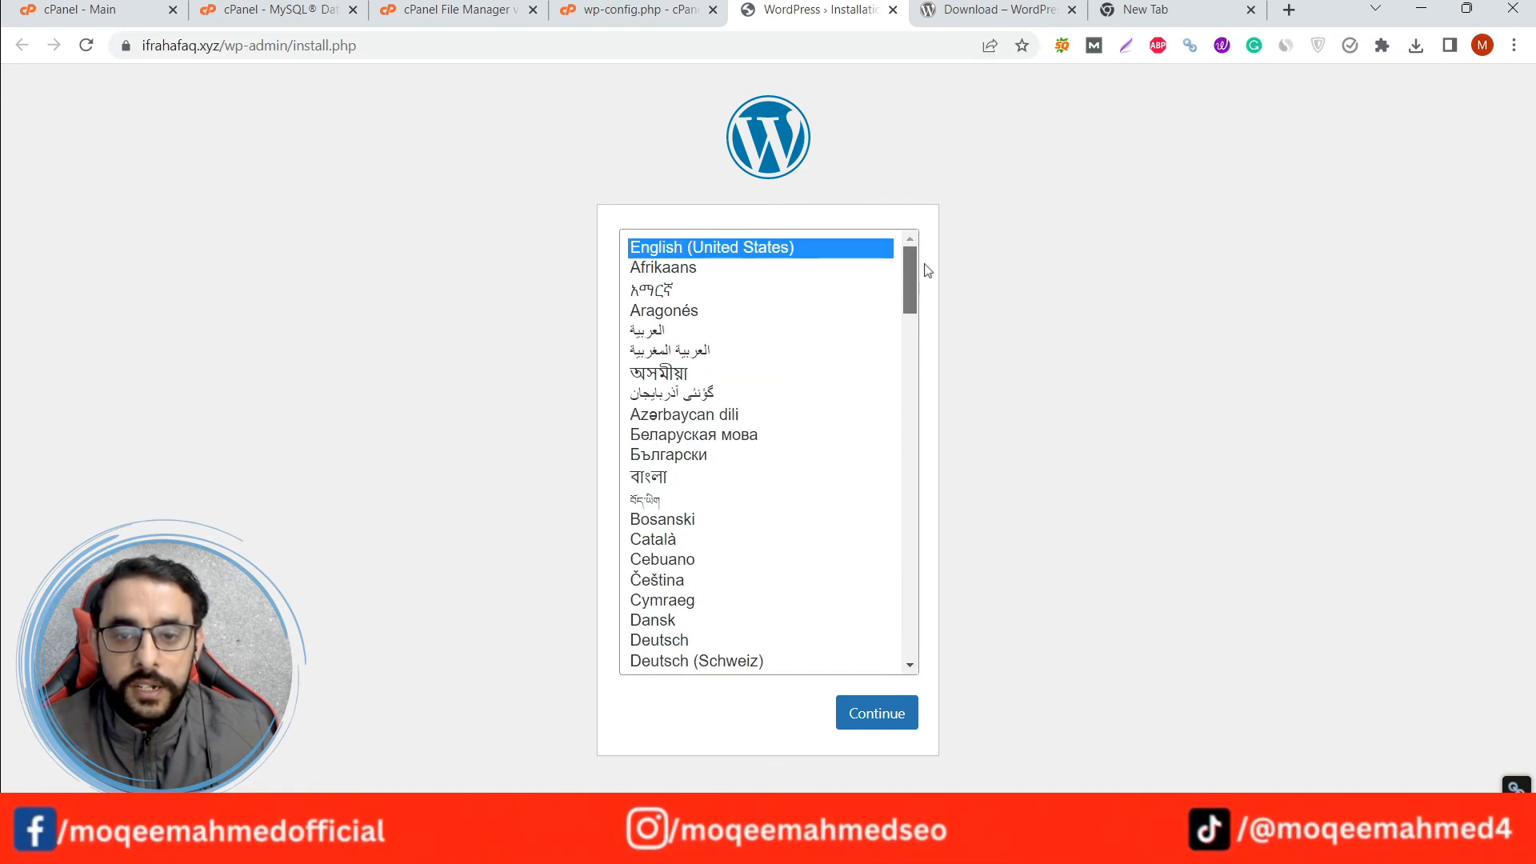
click(875, 717)
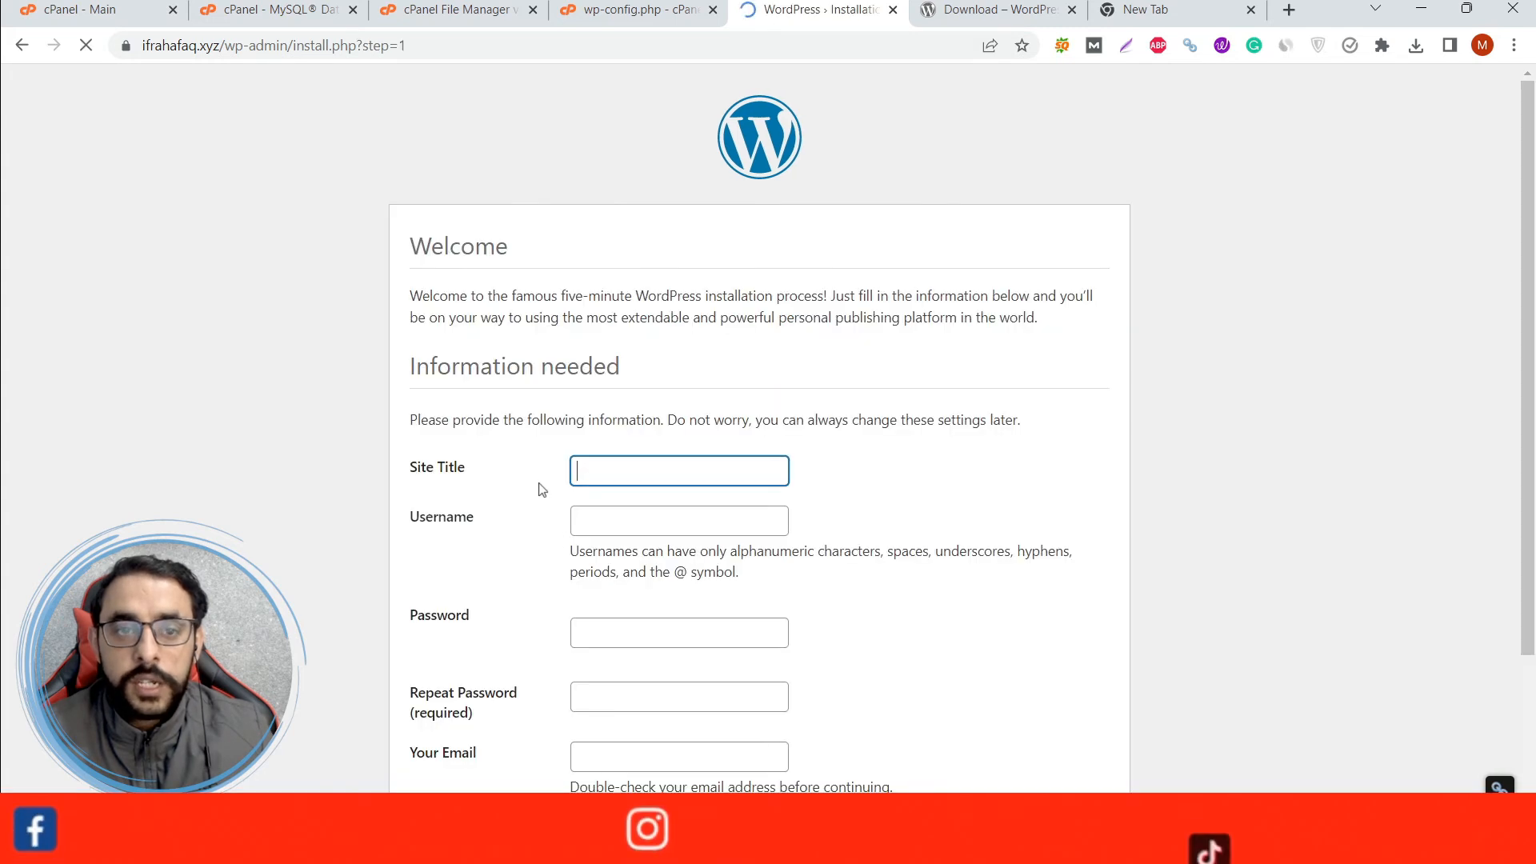
Fill in the site title ifrahafaq, taken from the domain name, and set the username to admin.
scroll(485, 417, down, 1)
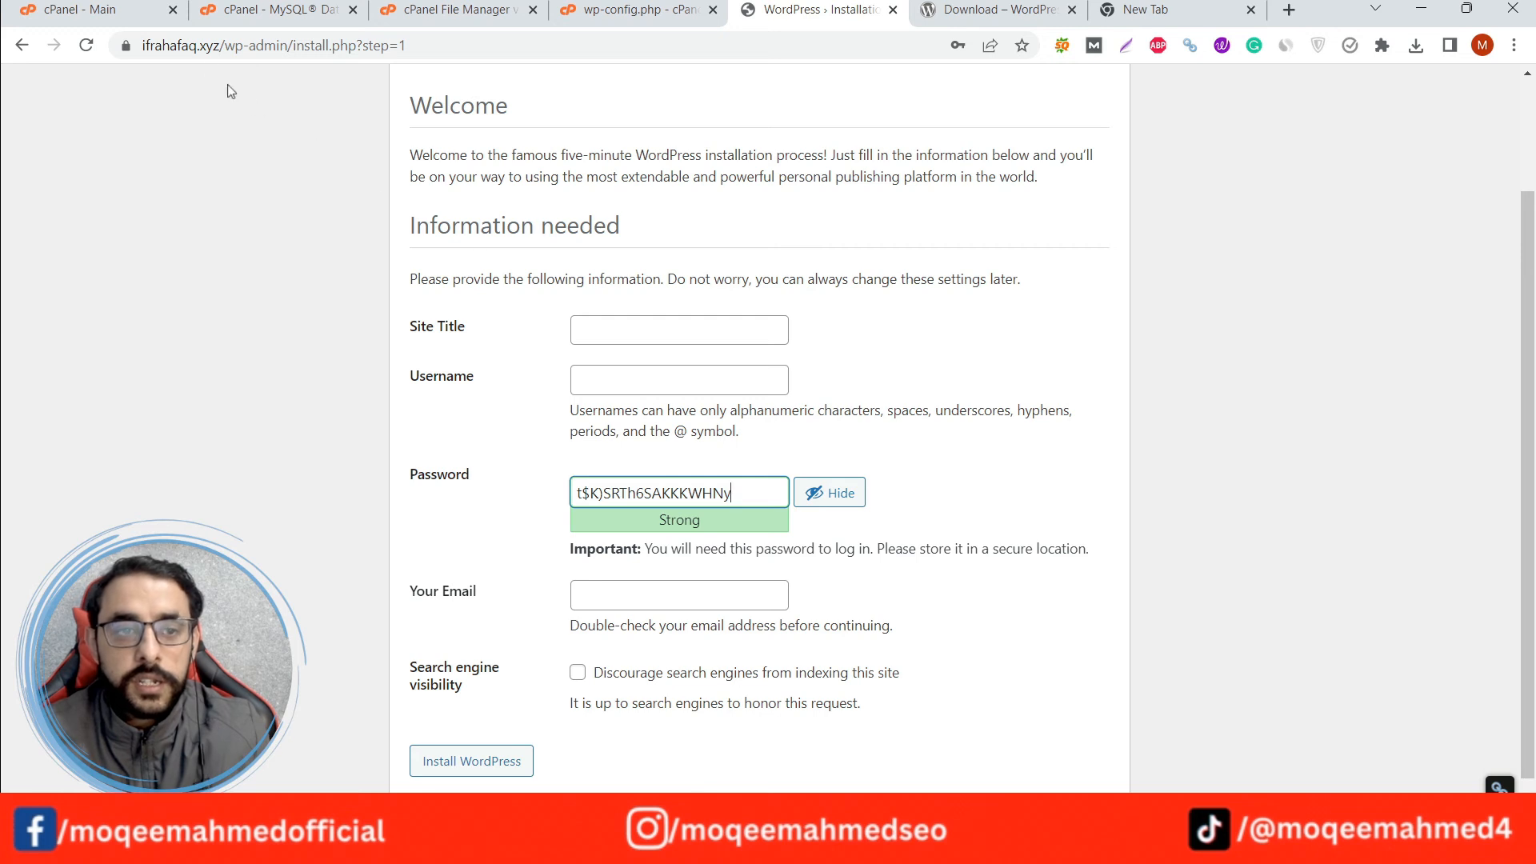
drag(197, 45, 141, 45)
key(ctrl+c)
click(628, 330)
key(ctrl+v)
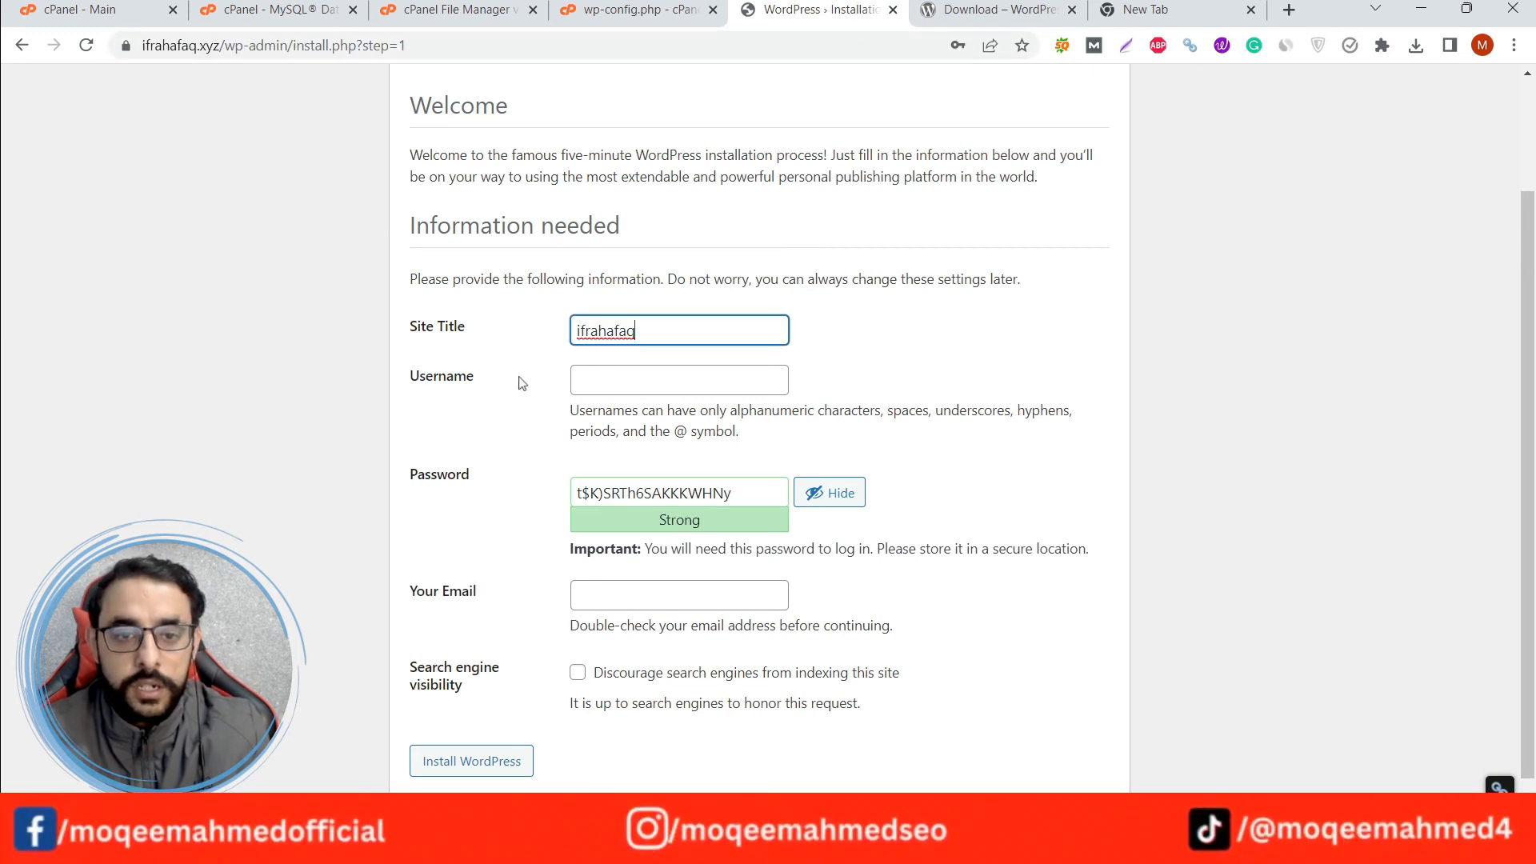
click(613, 388)
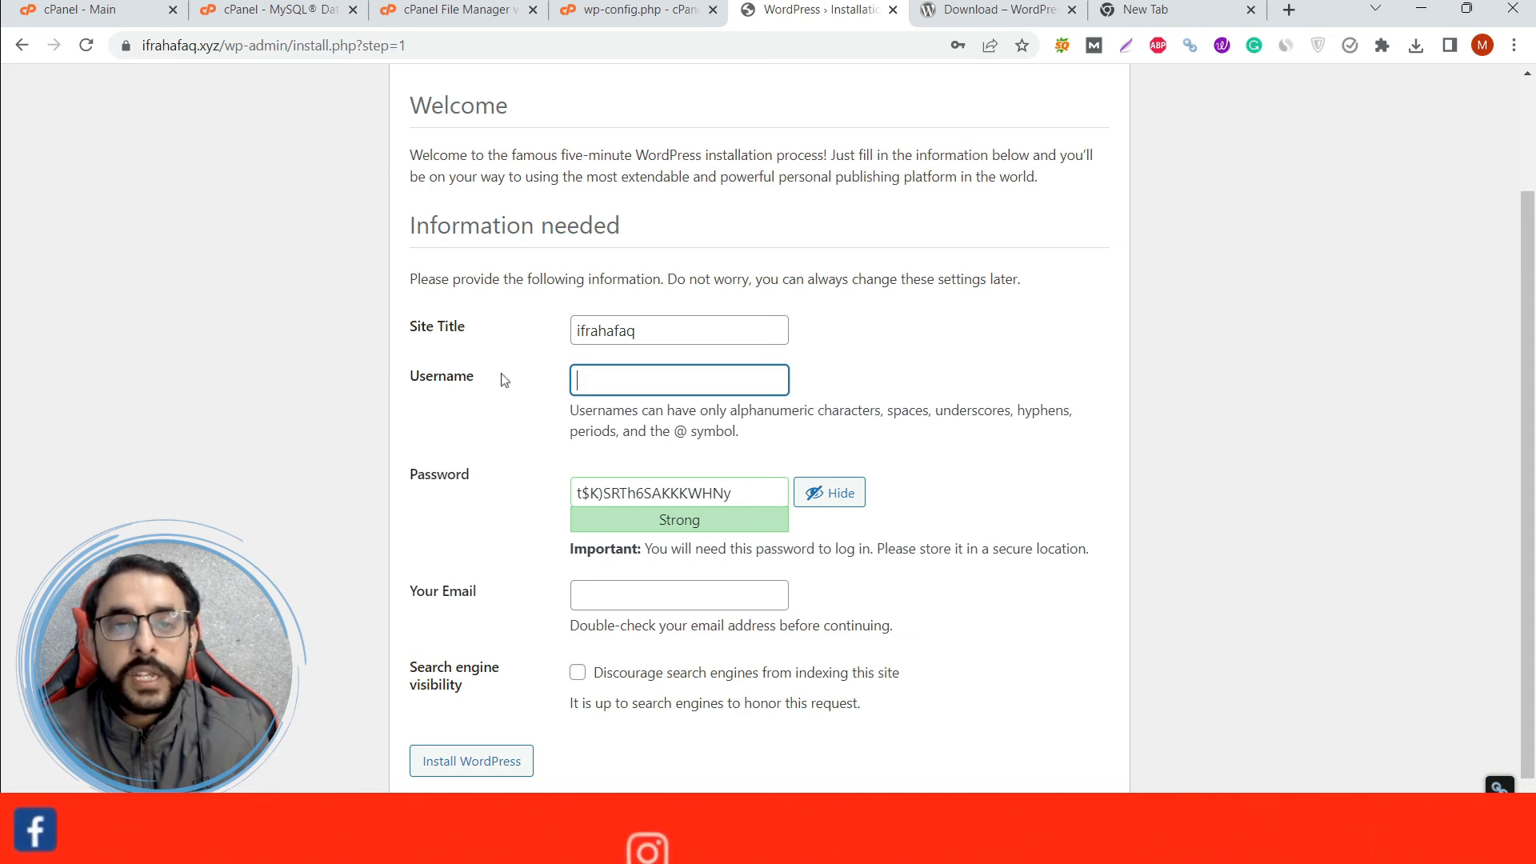
text(admin)
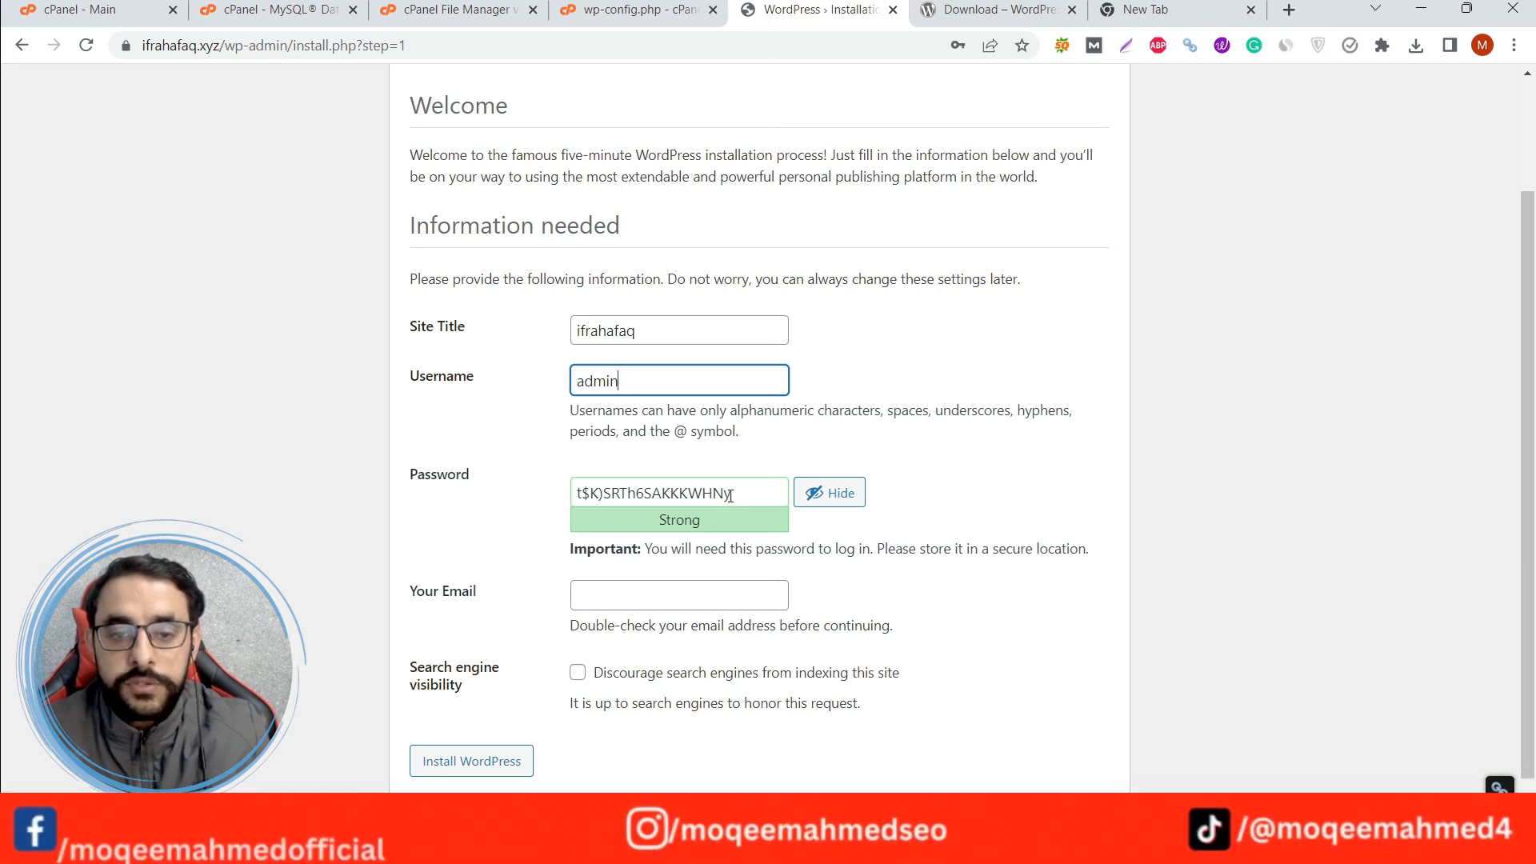
Copy the generated WordPress admin password and keep it in the address field of the spare browser tab.
drag(739, 494, 576, 491)
key(ctrl+c)
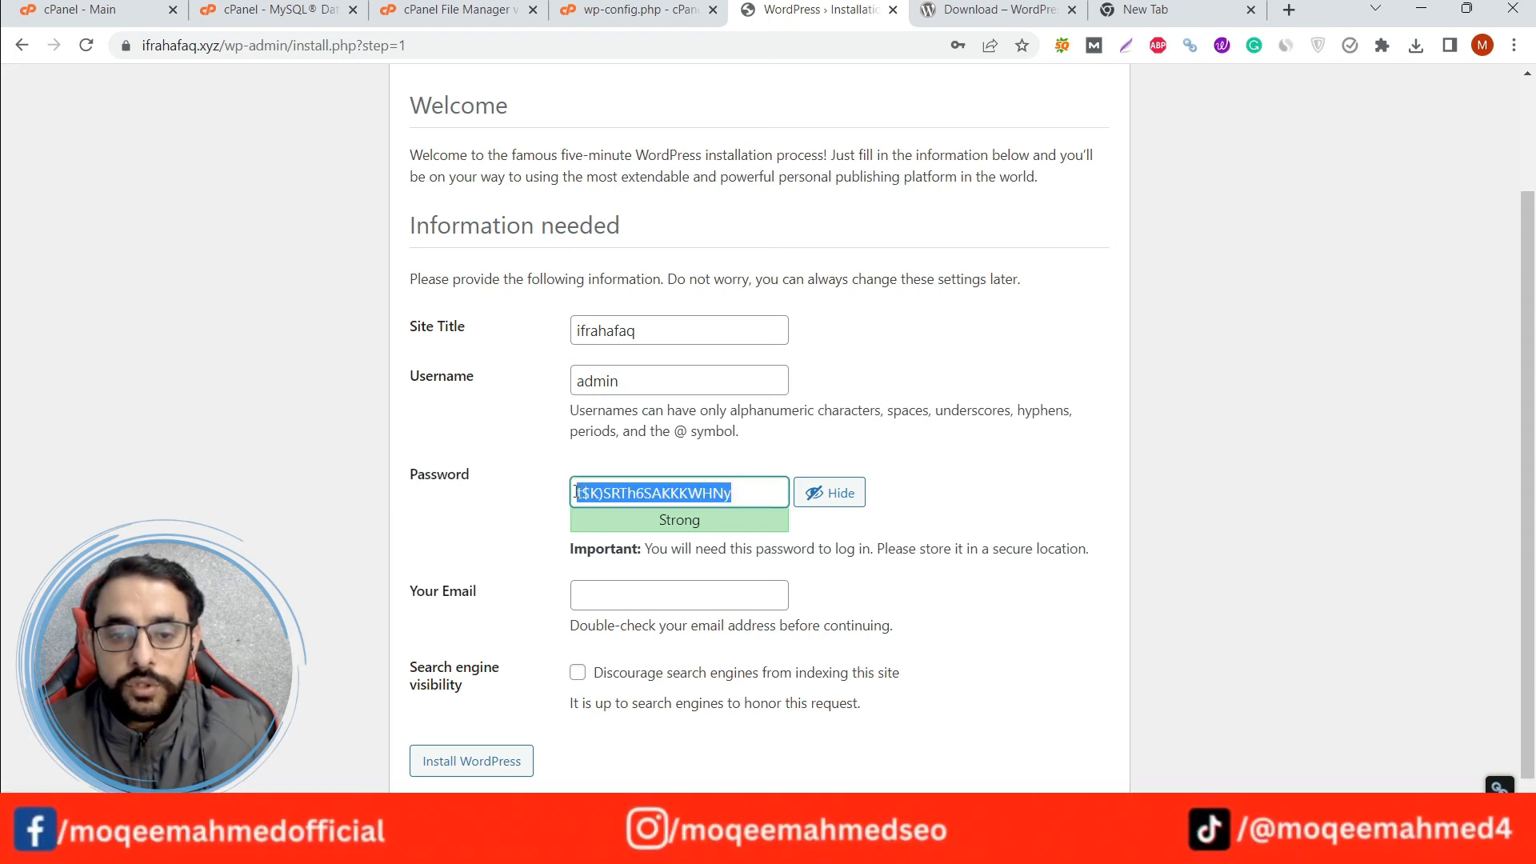
click(1152, 11)
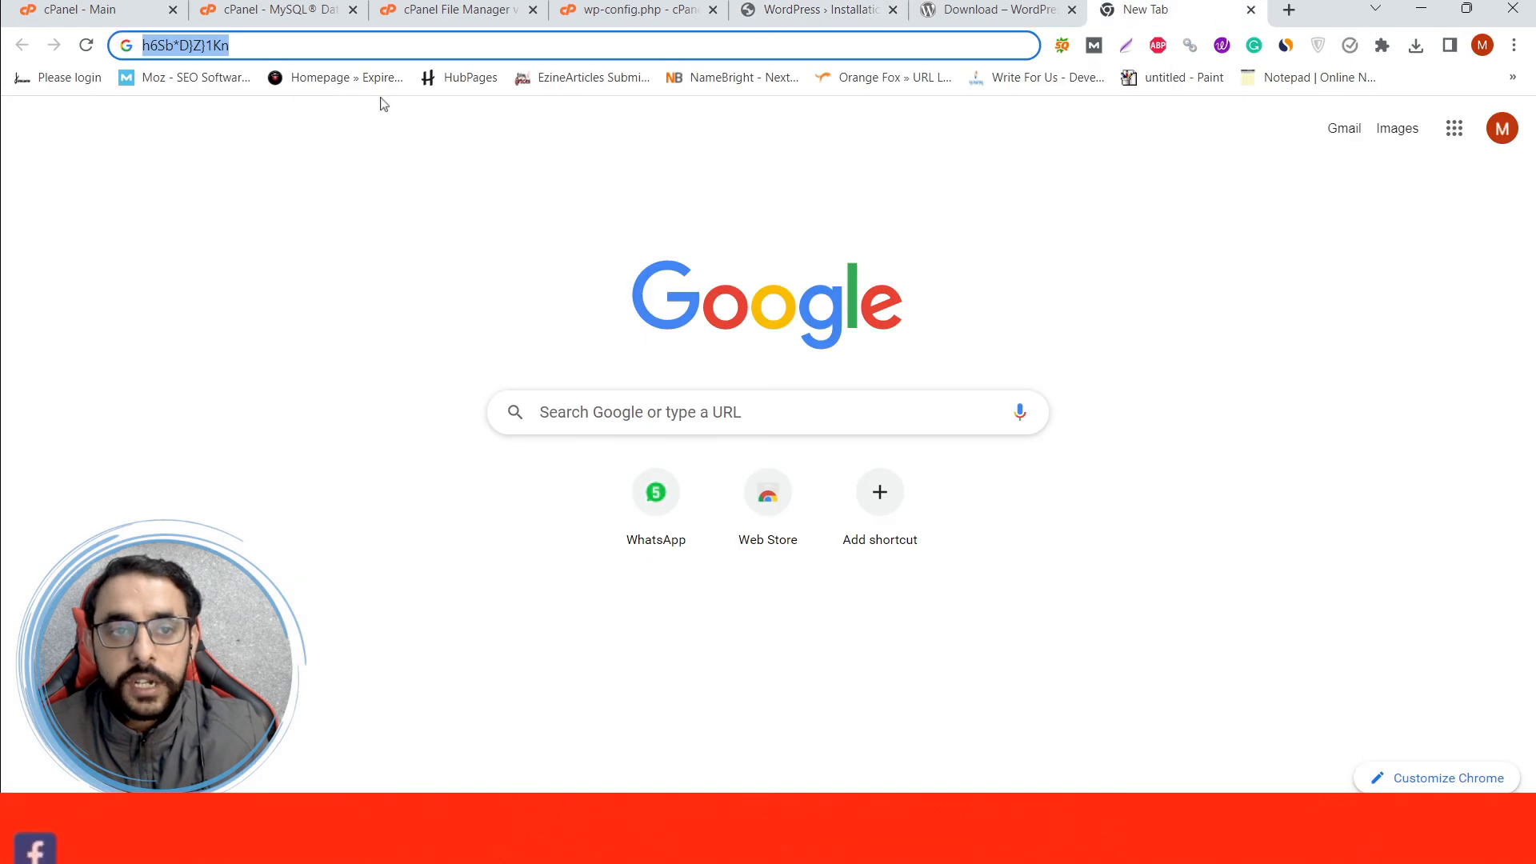
key(ctrl+v)
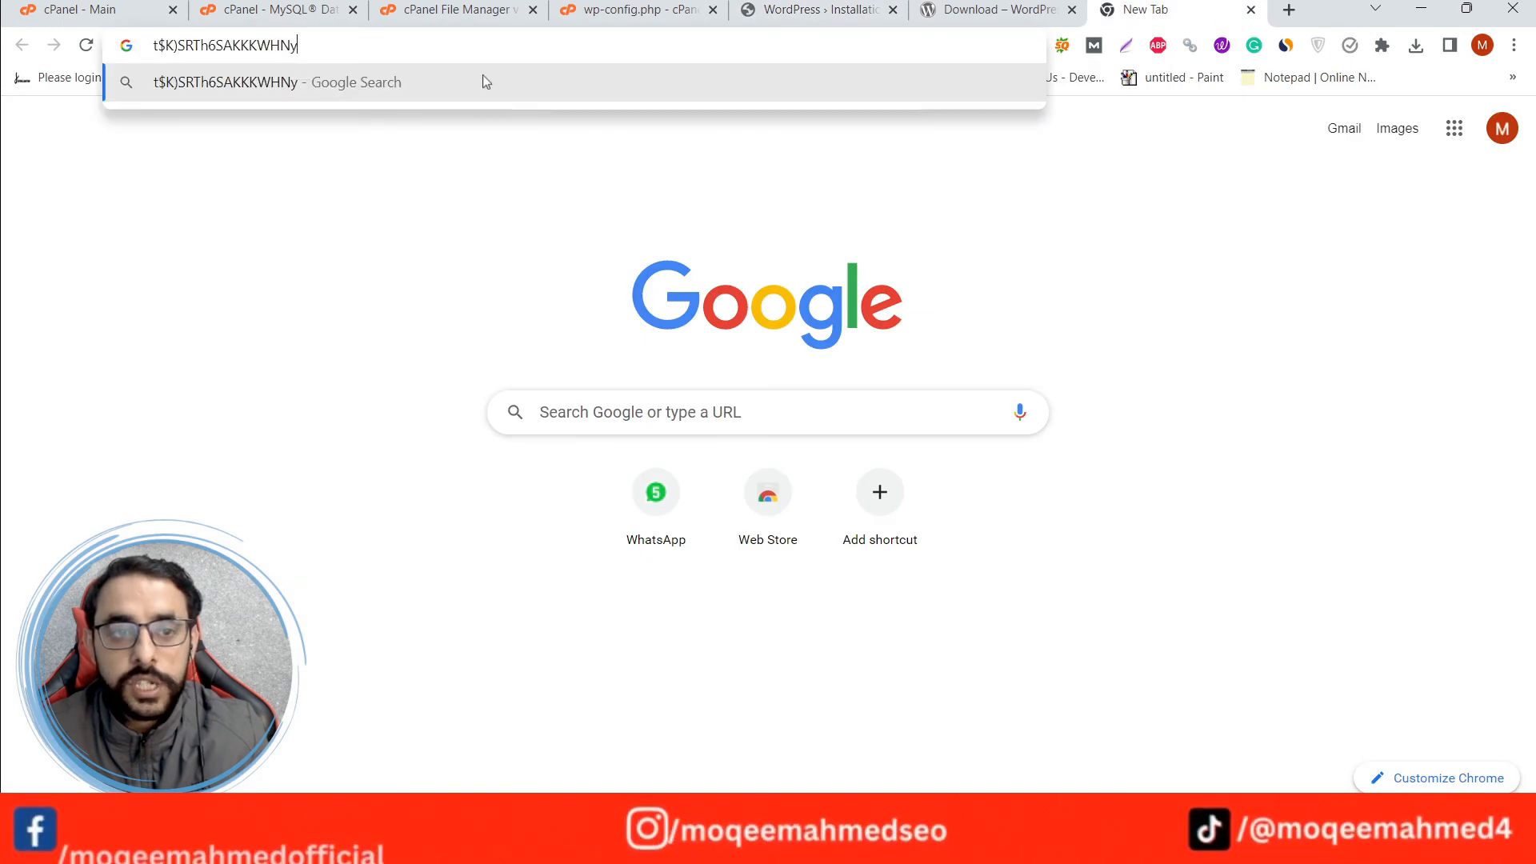
click(664, 7)
click(770, 6)
click(546, 463)
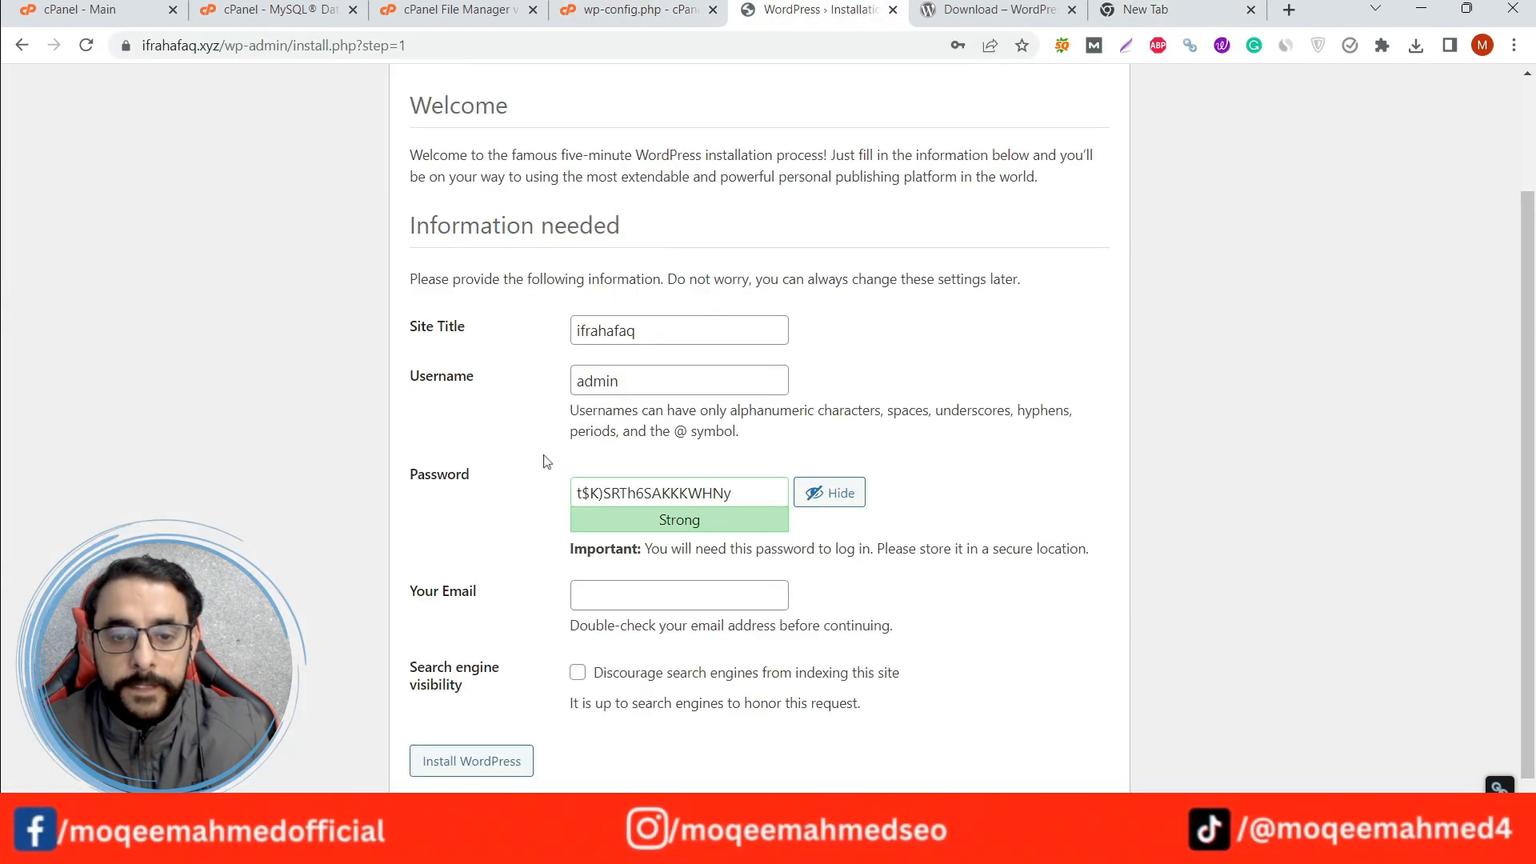
Complete the form with the administrator's e-mail and indexing by search engines discouraged, and install WordPress.
click(627, 592)
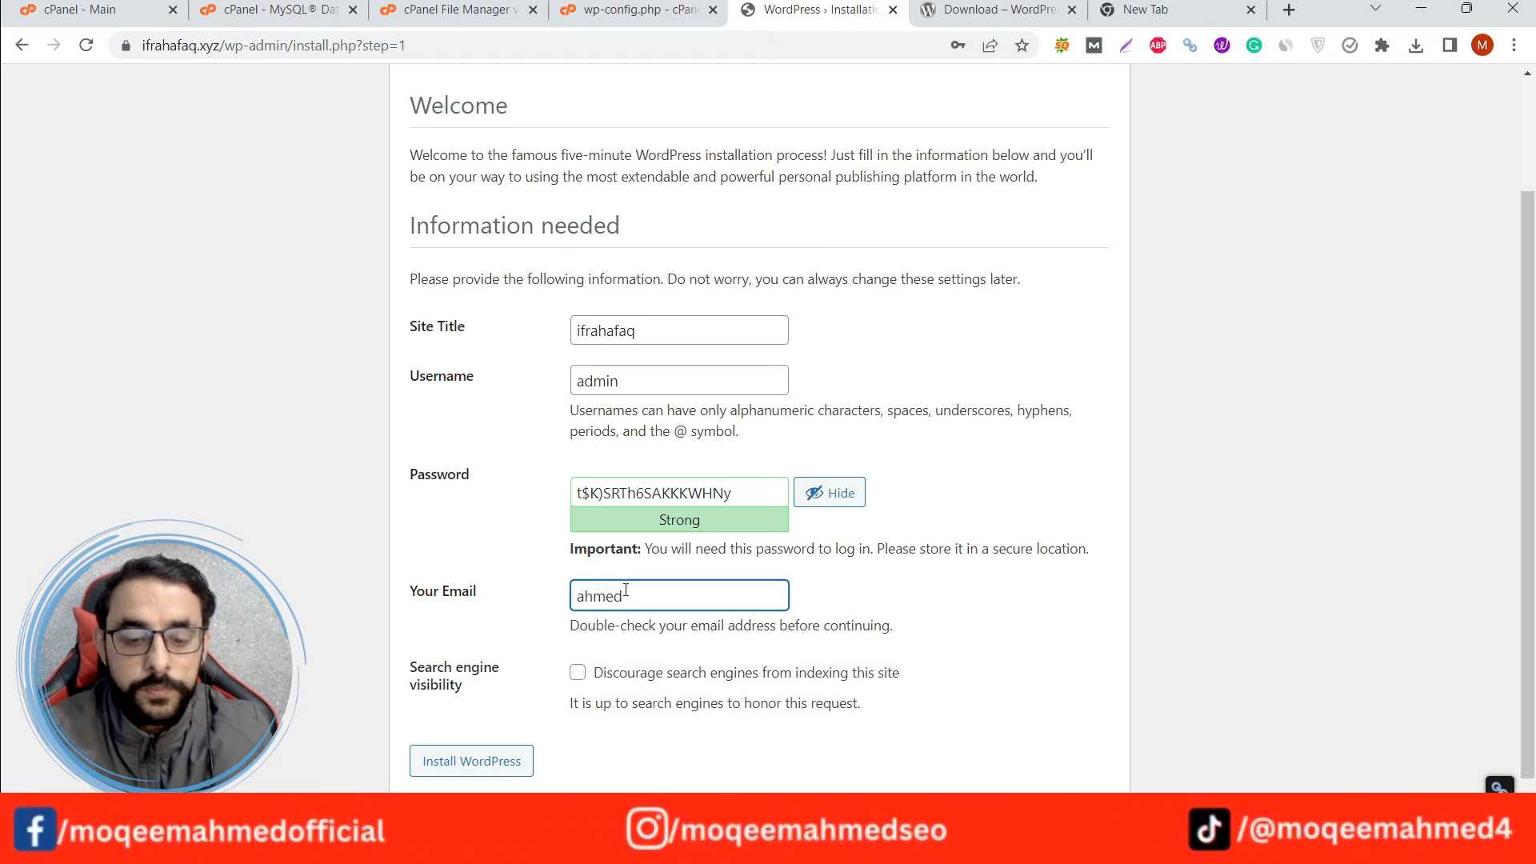
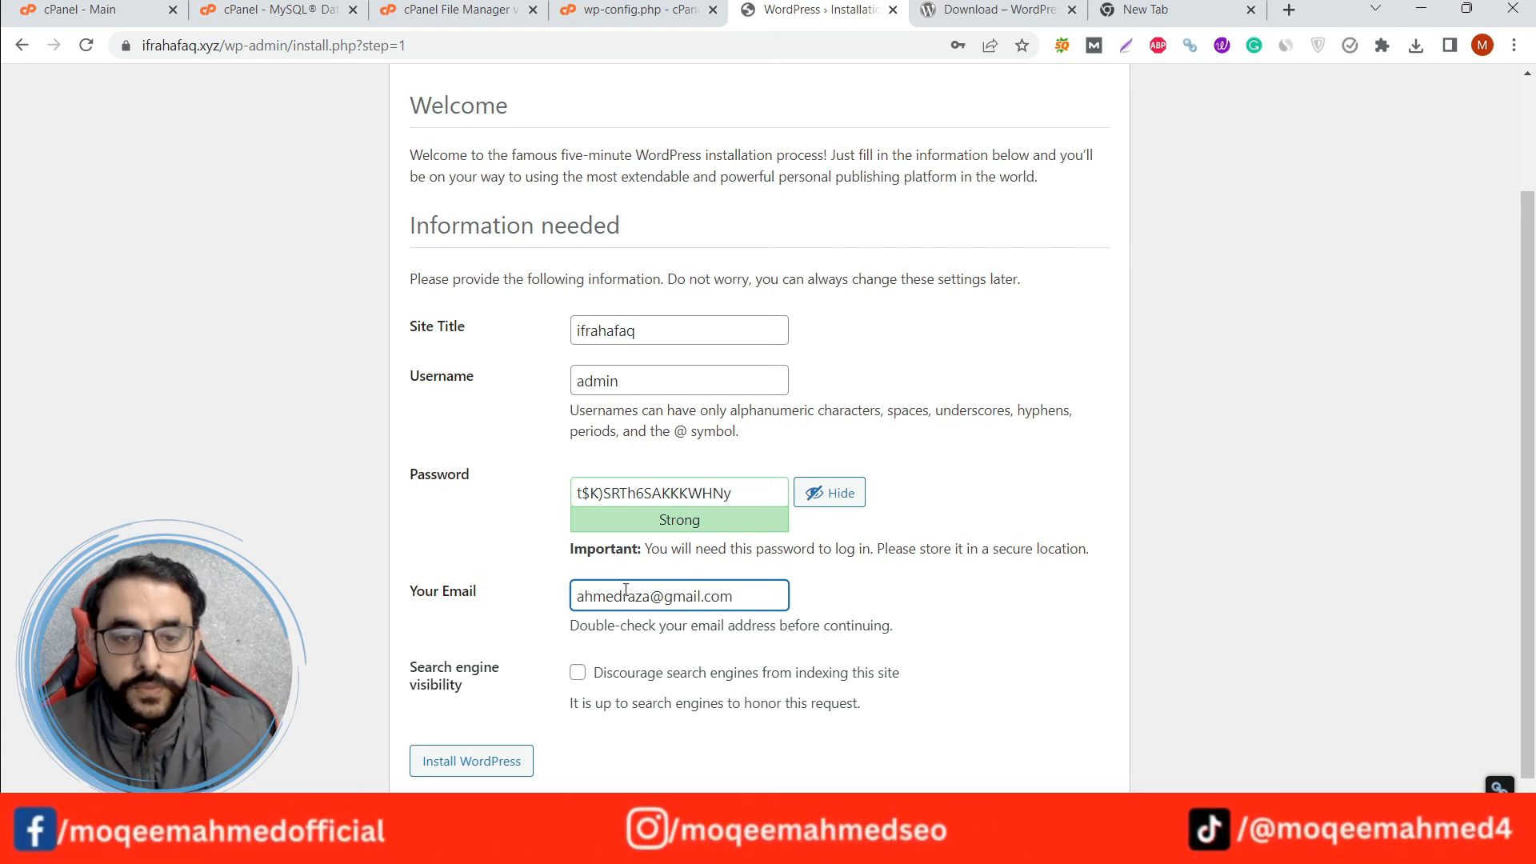
scroll(551, 574, down, 1)
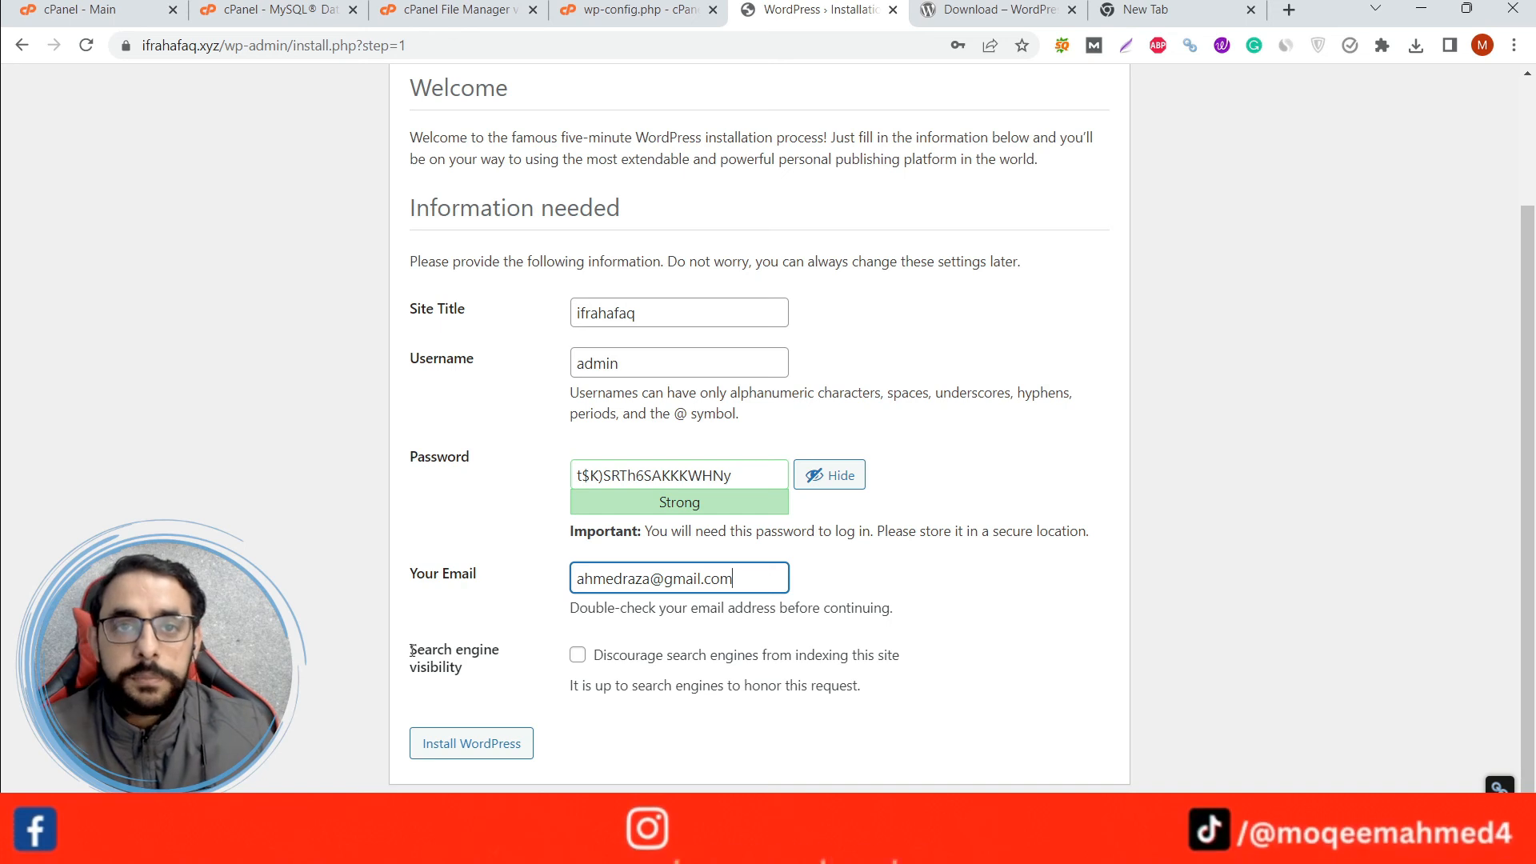
click(578, 656)
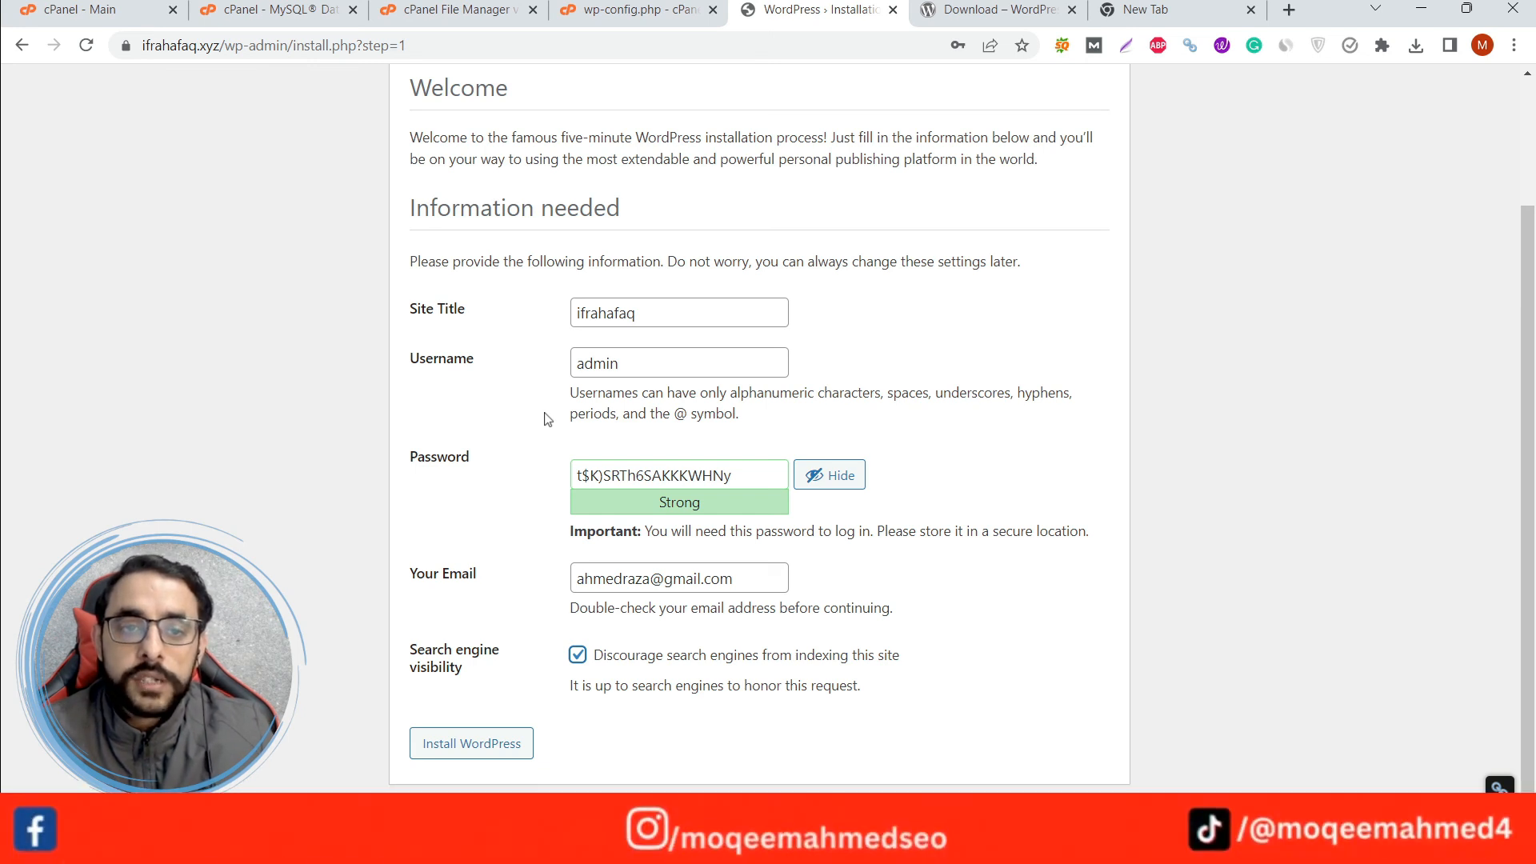
click(488, 752)
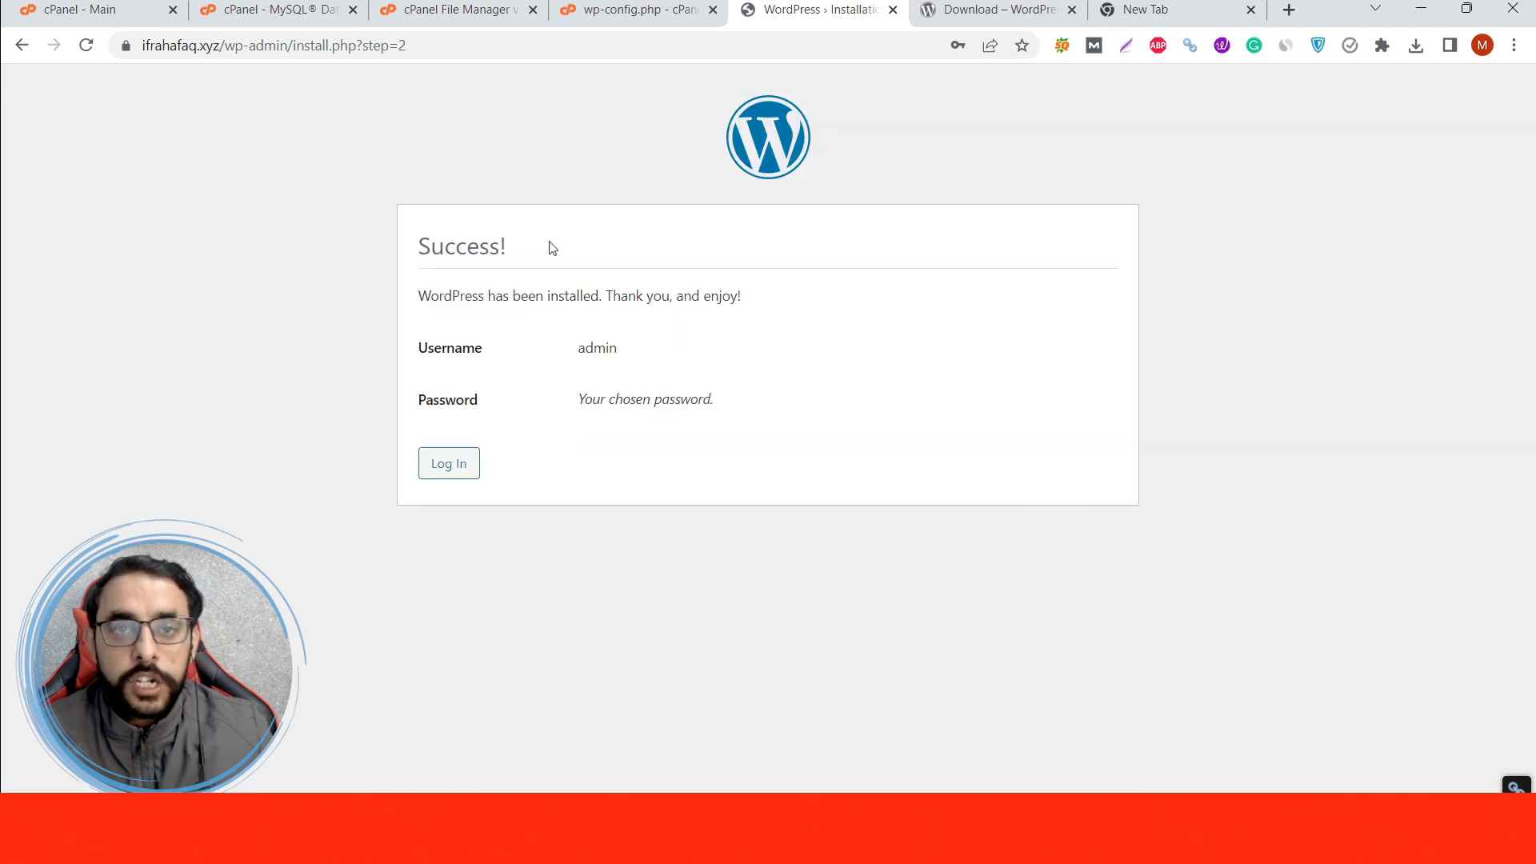
Go to the WordPress login page and replace the prefilled username with admin.
click(447, 471)
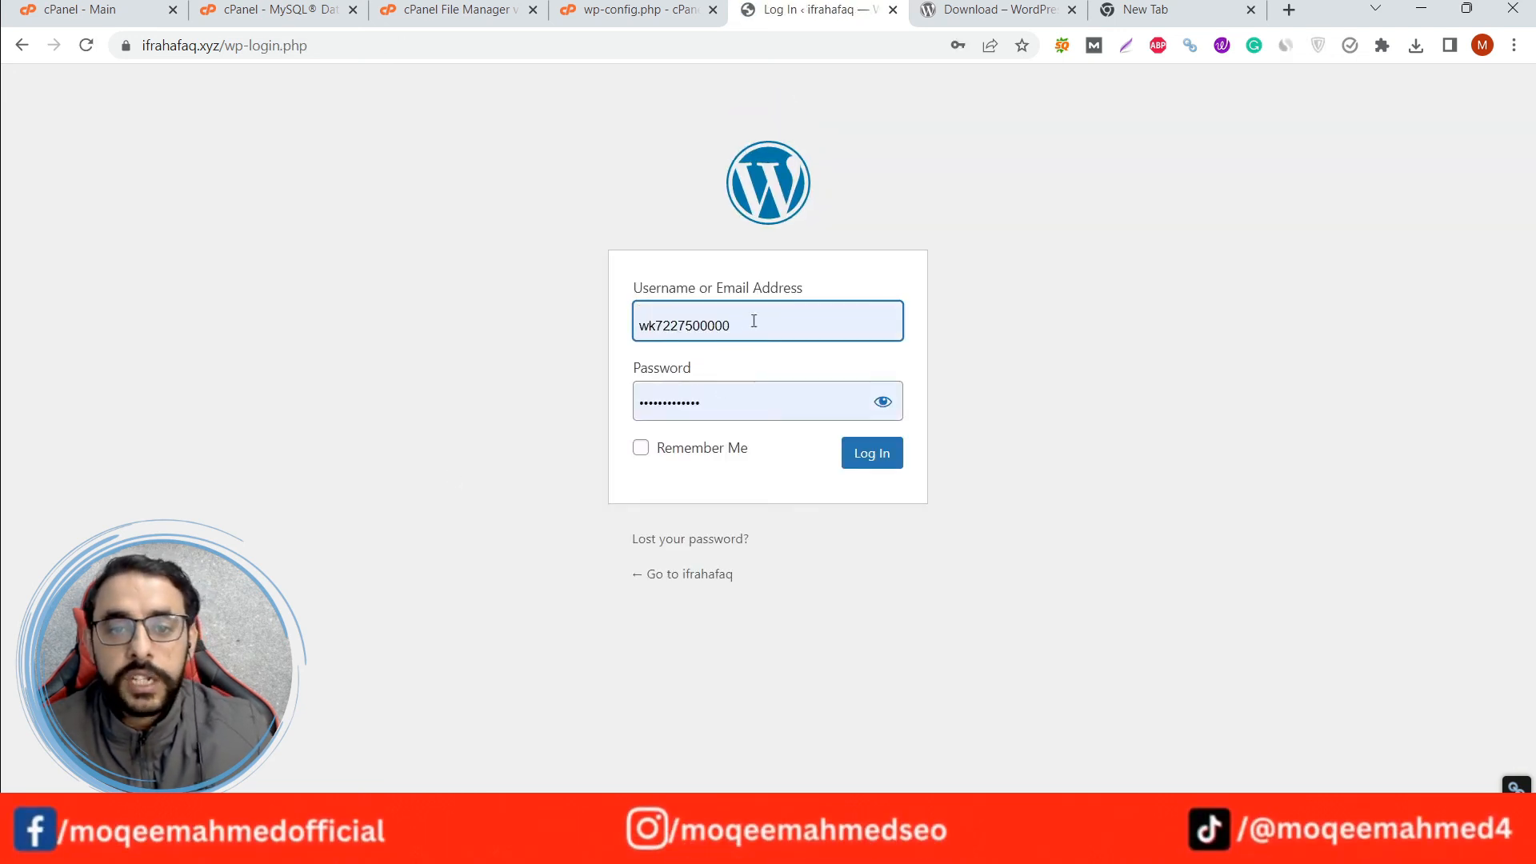
drag(754, 321, 593, 336)
double_click(787, 312)
text(ad)
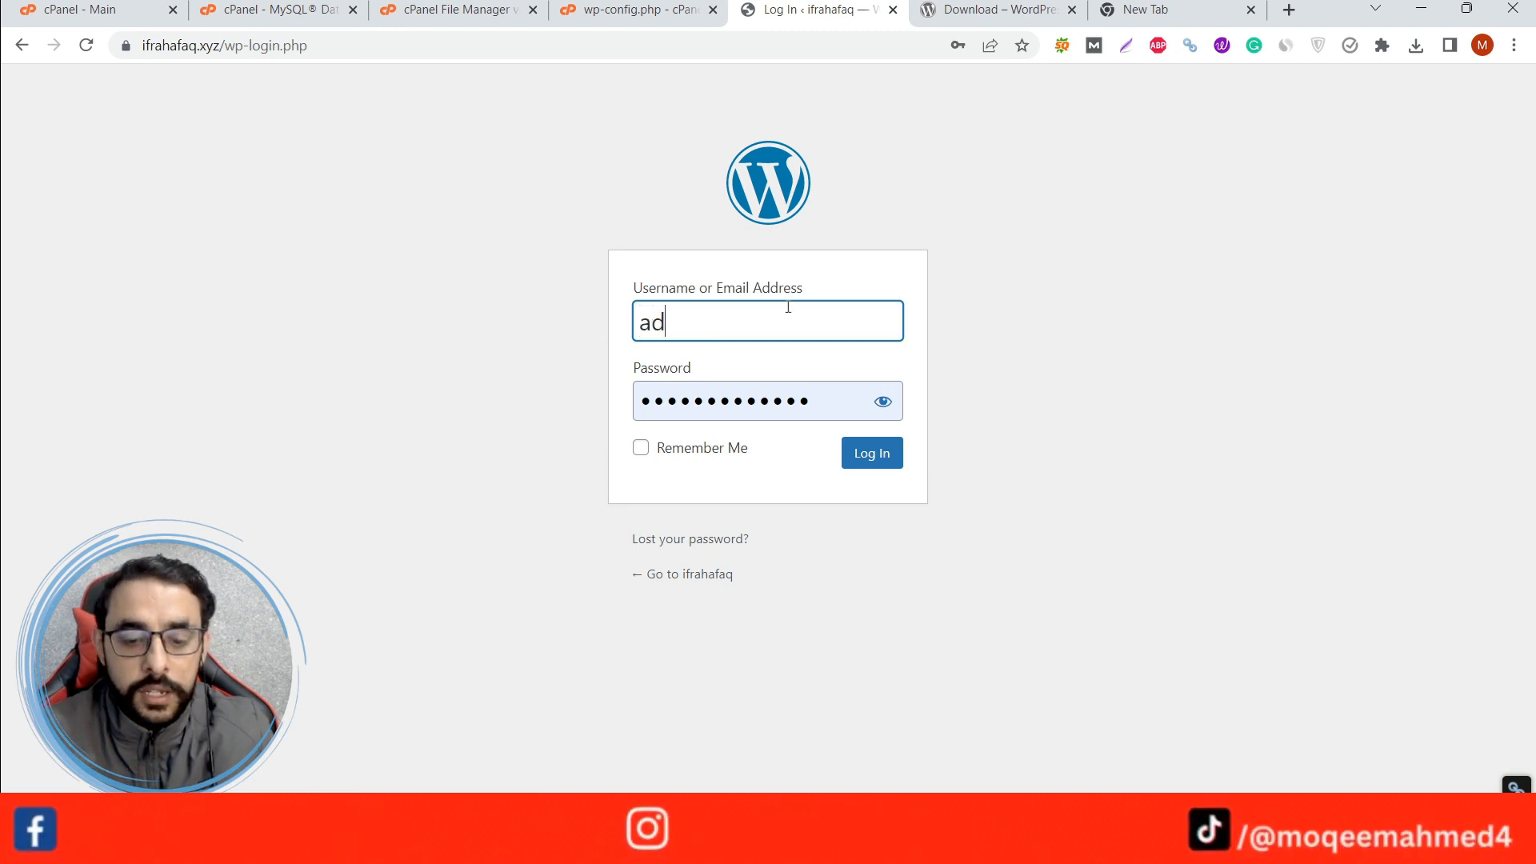
text(min)
Paste the admin password kept in the spare browser tab and log in to WordPress with Remember Me enabled.
click(1144, 10)
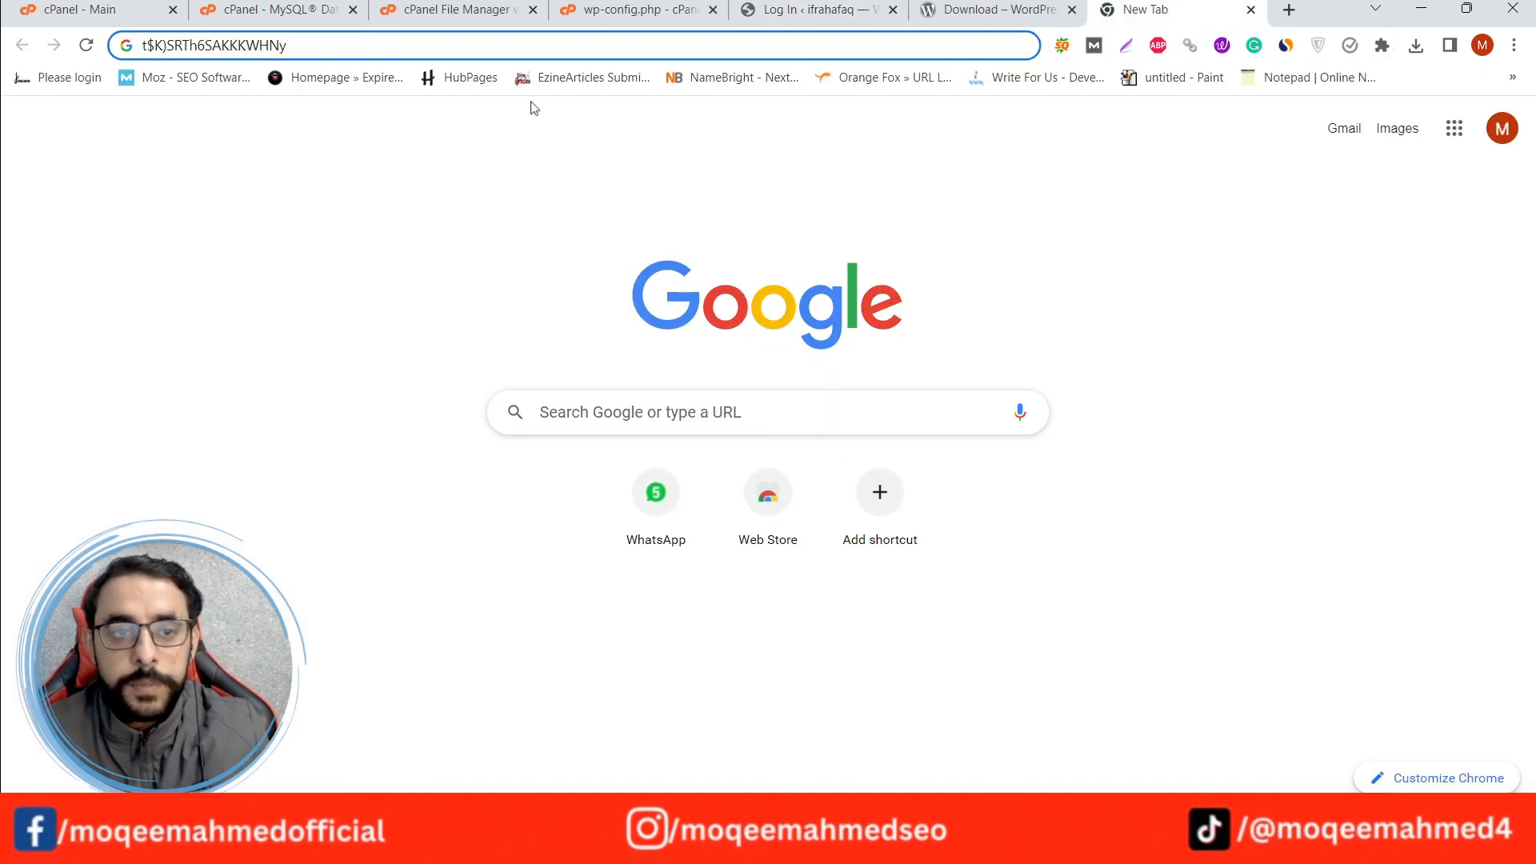
click(410, 41)
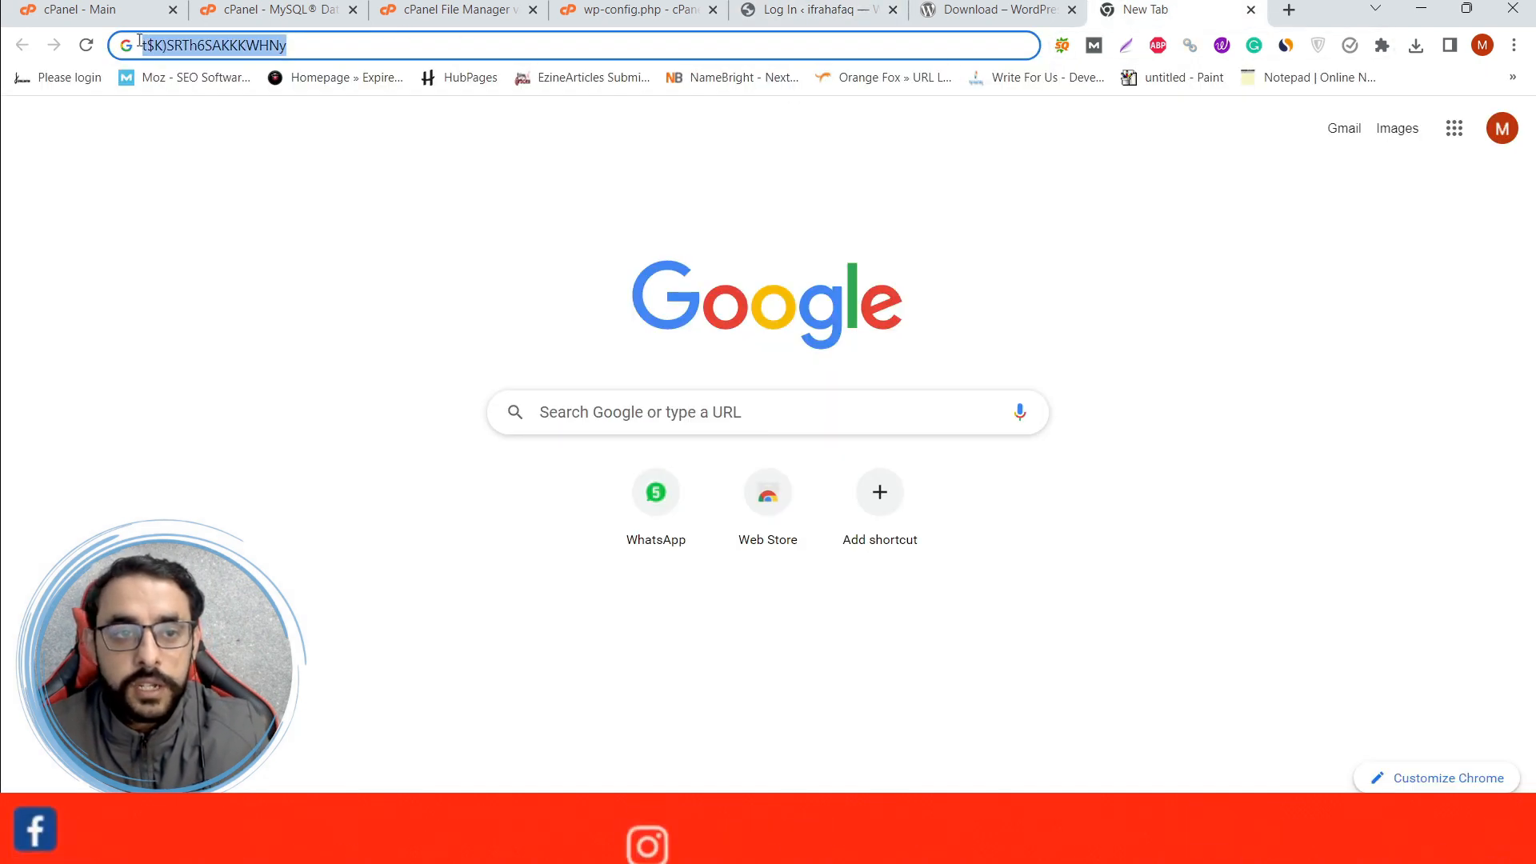
click(777, 4)
drag(812, 408, 603, 405)
key(ctrl+v)
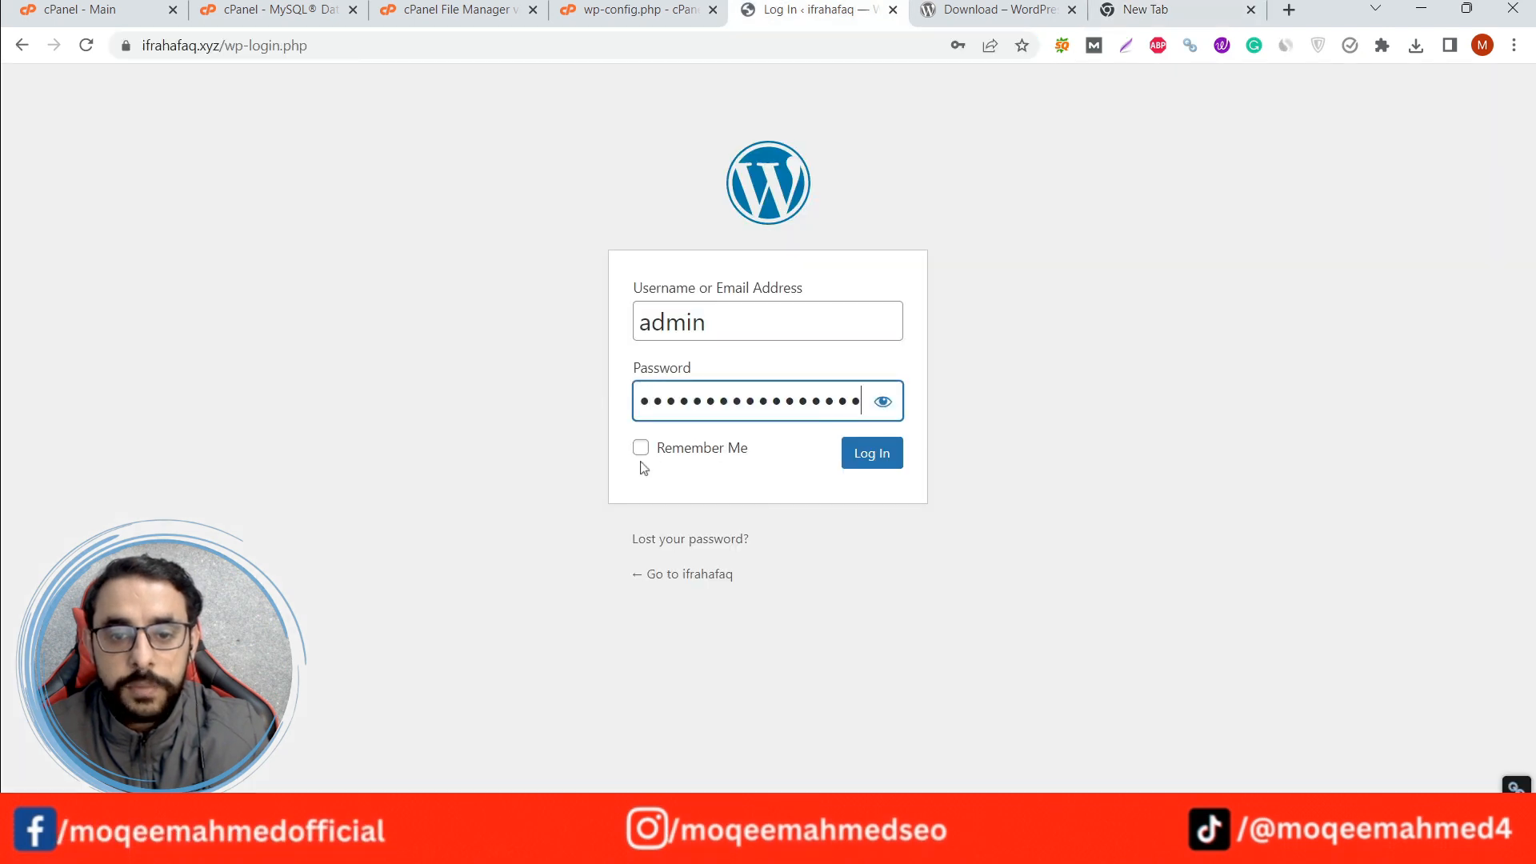
click(641, 448)
click(862, 469)
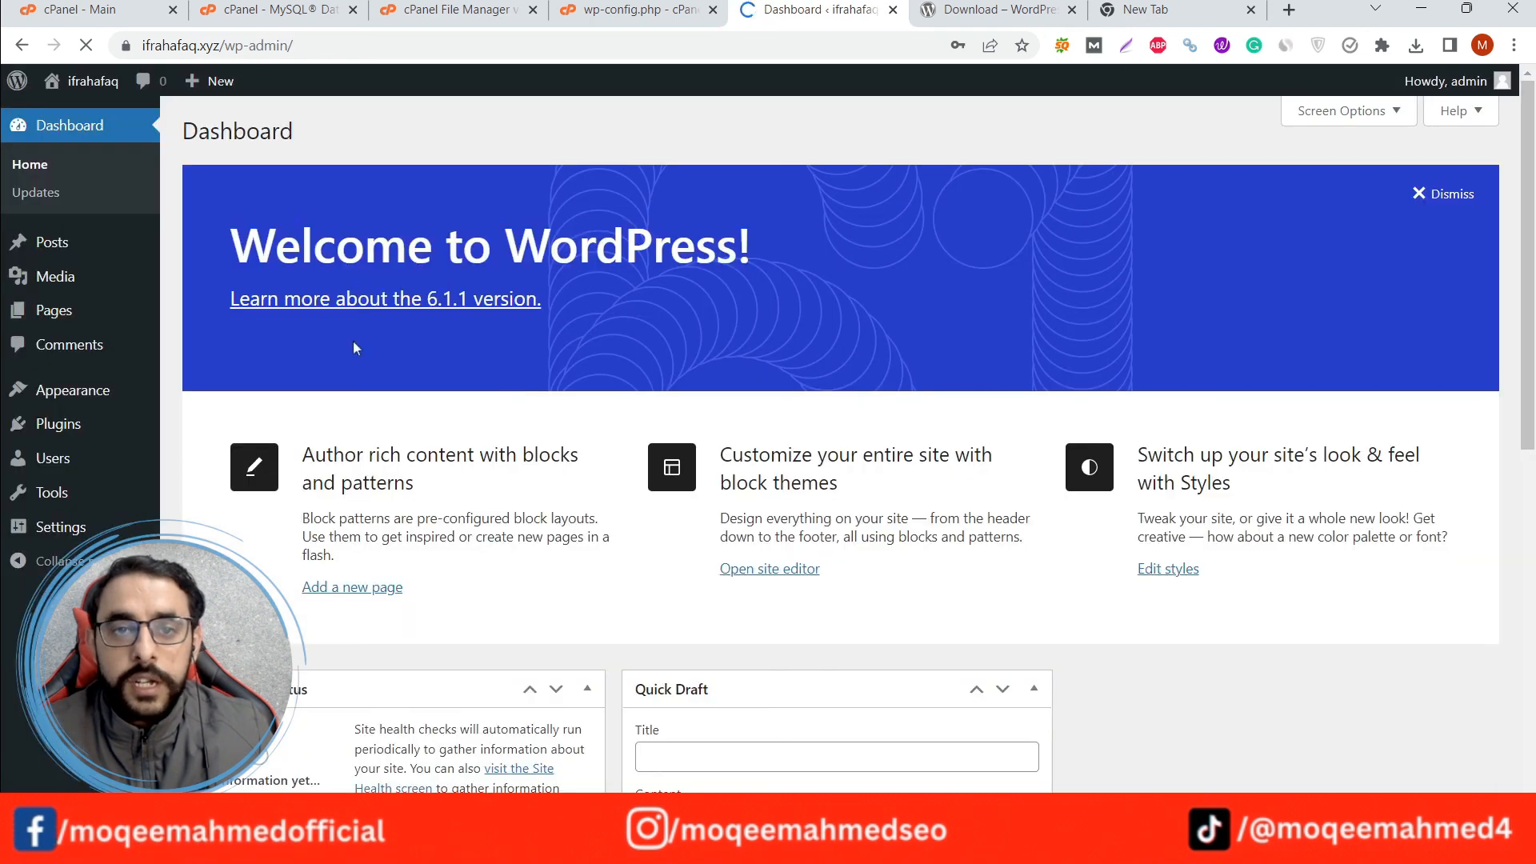
View the new site's front page in a separate browser tab, and return to the WordPress dashboard.
mouse_move(84, 81)
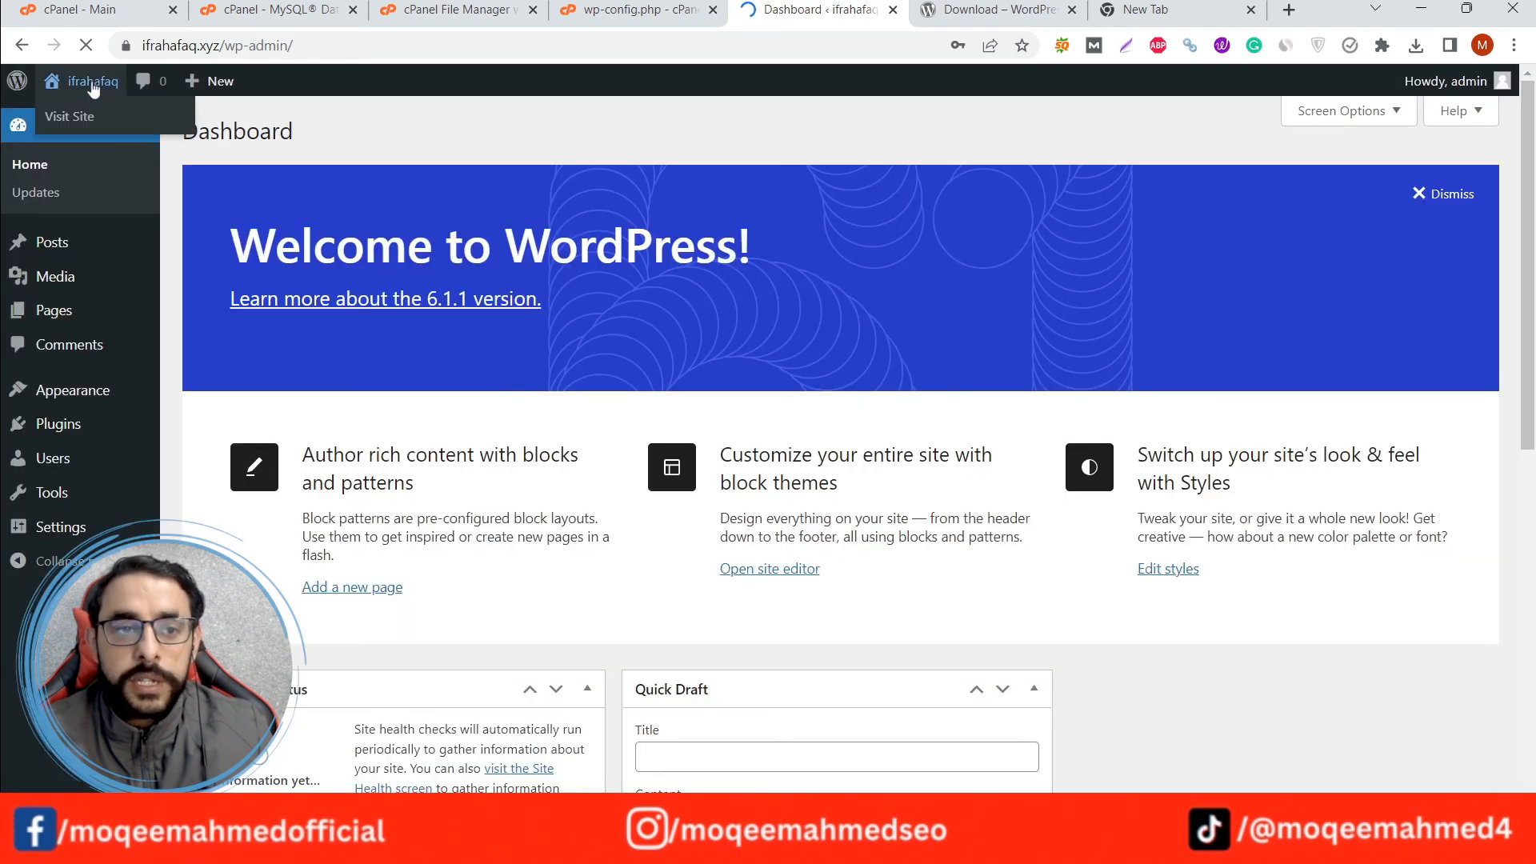
middle_click(68, 118)
click(826, 9)
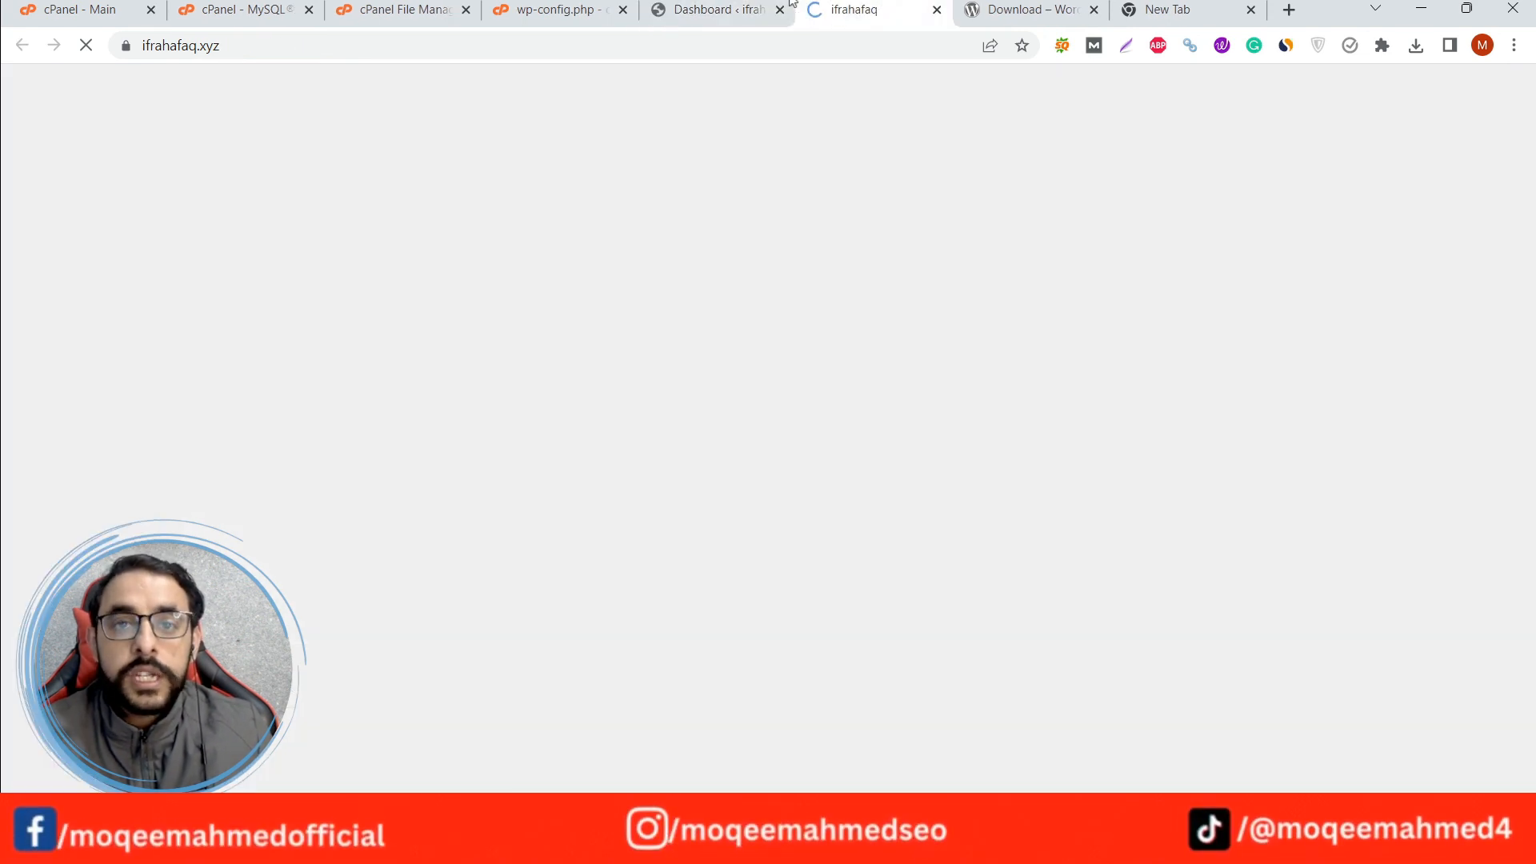
click(724, 9)
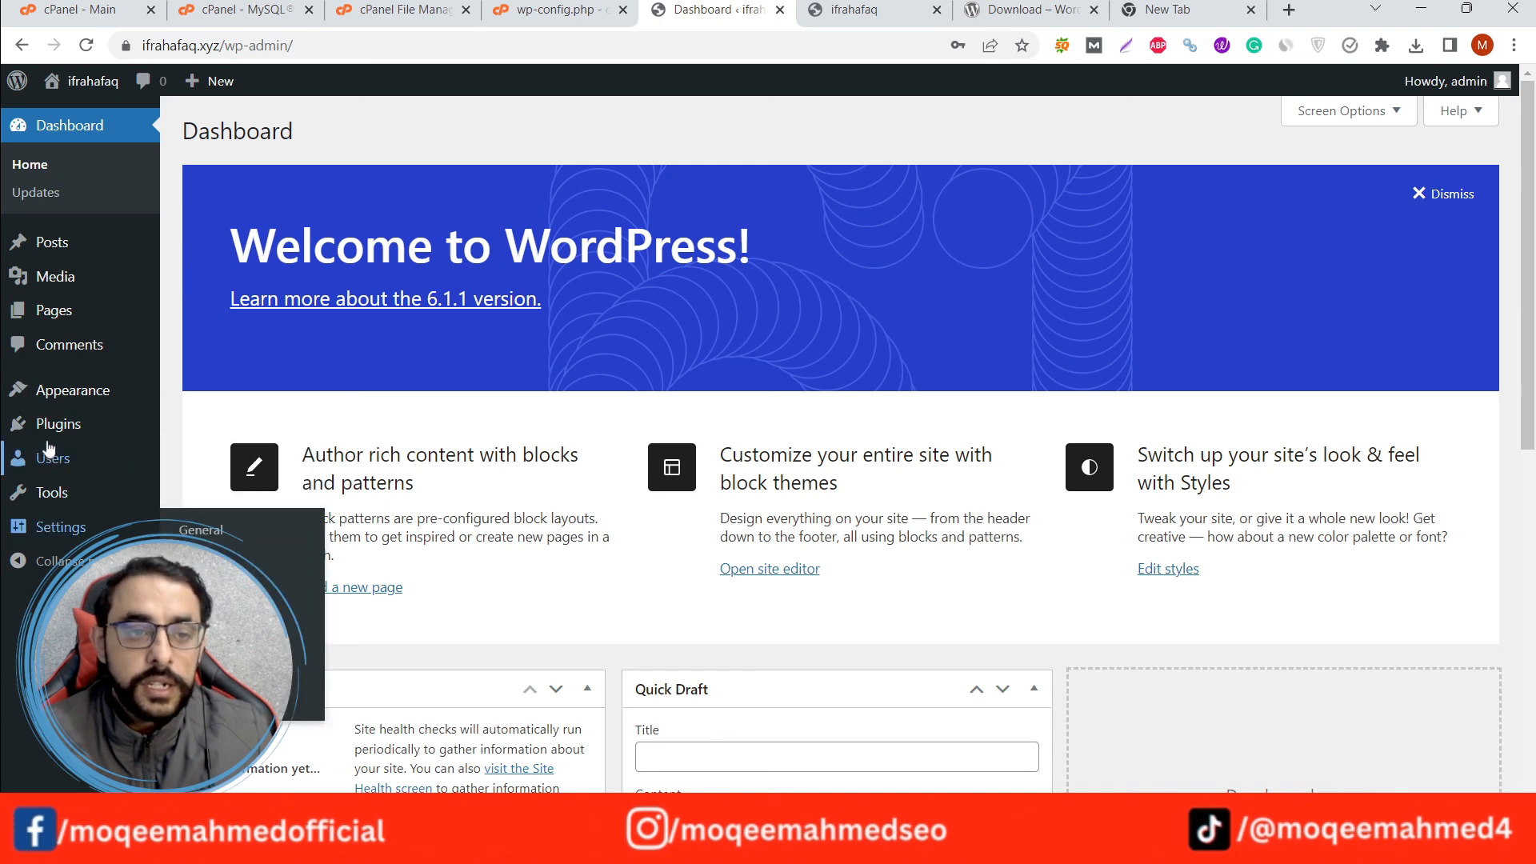
In the Reading settings, turn off the option that discourages search engines from indexing the site.
click(56, 526)
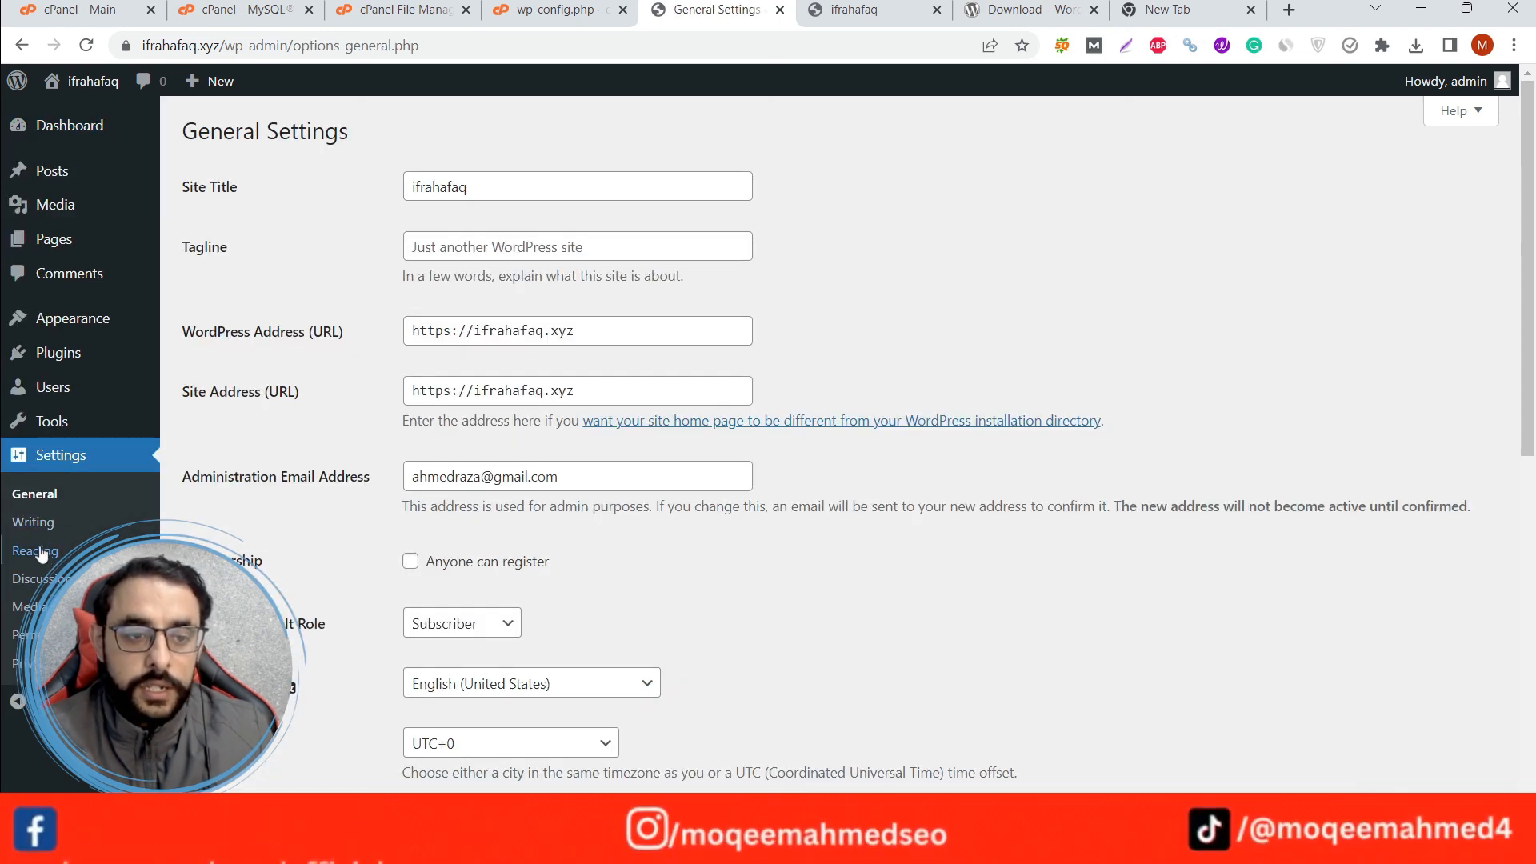
click(40, 557)
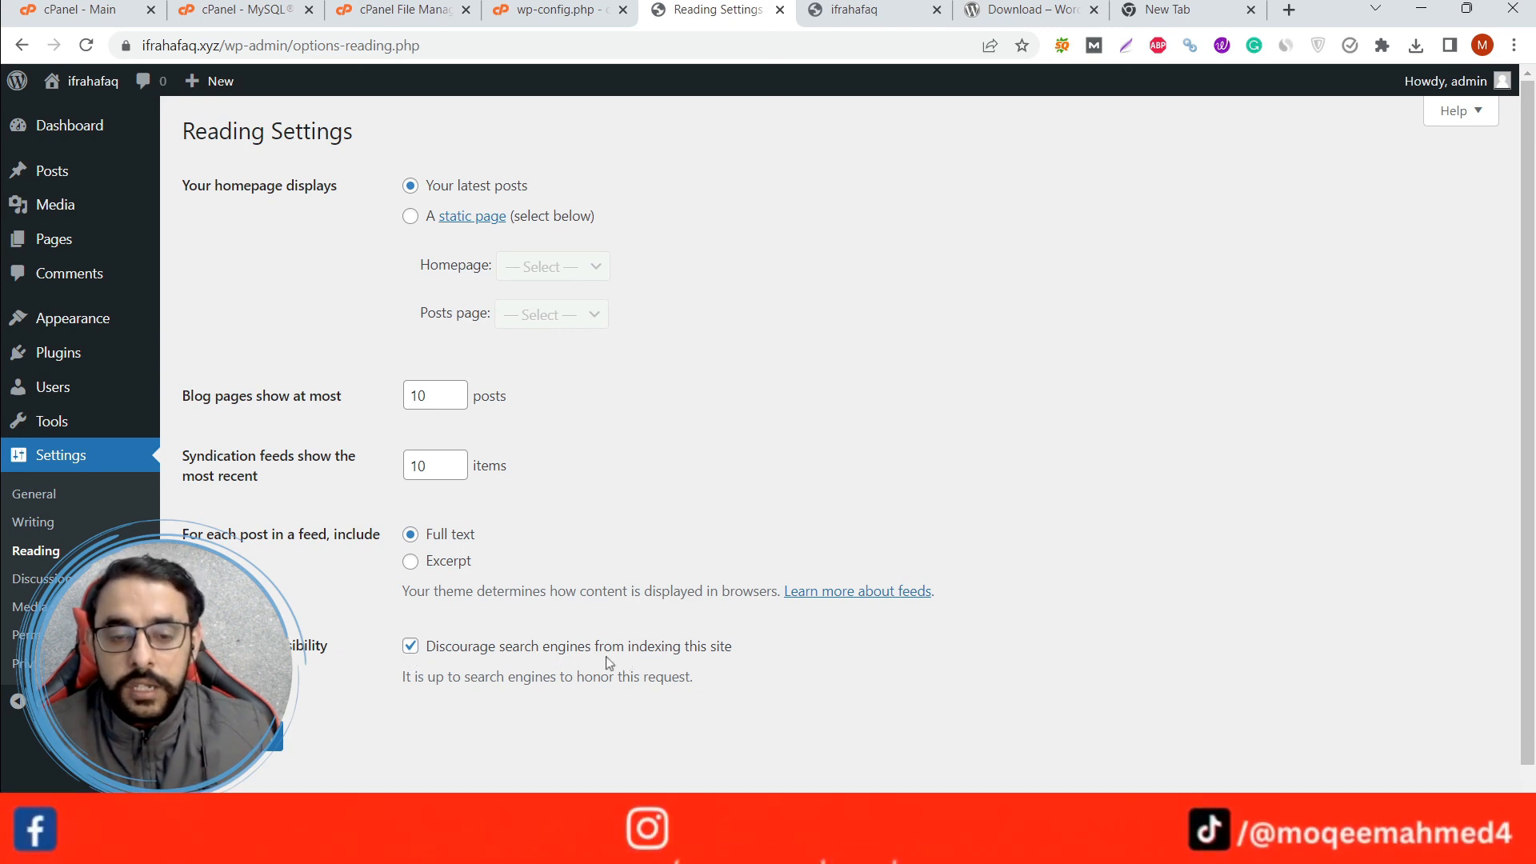
click(411, 648)
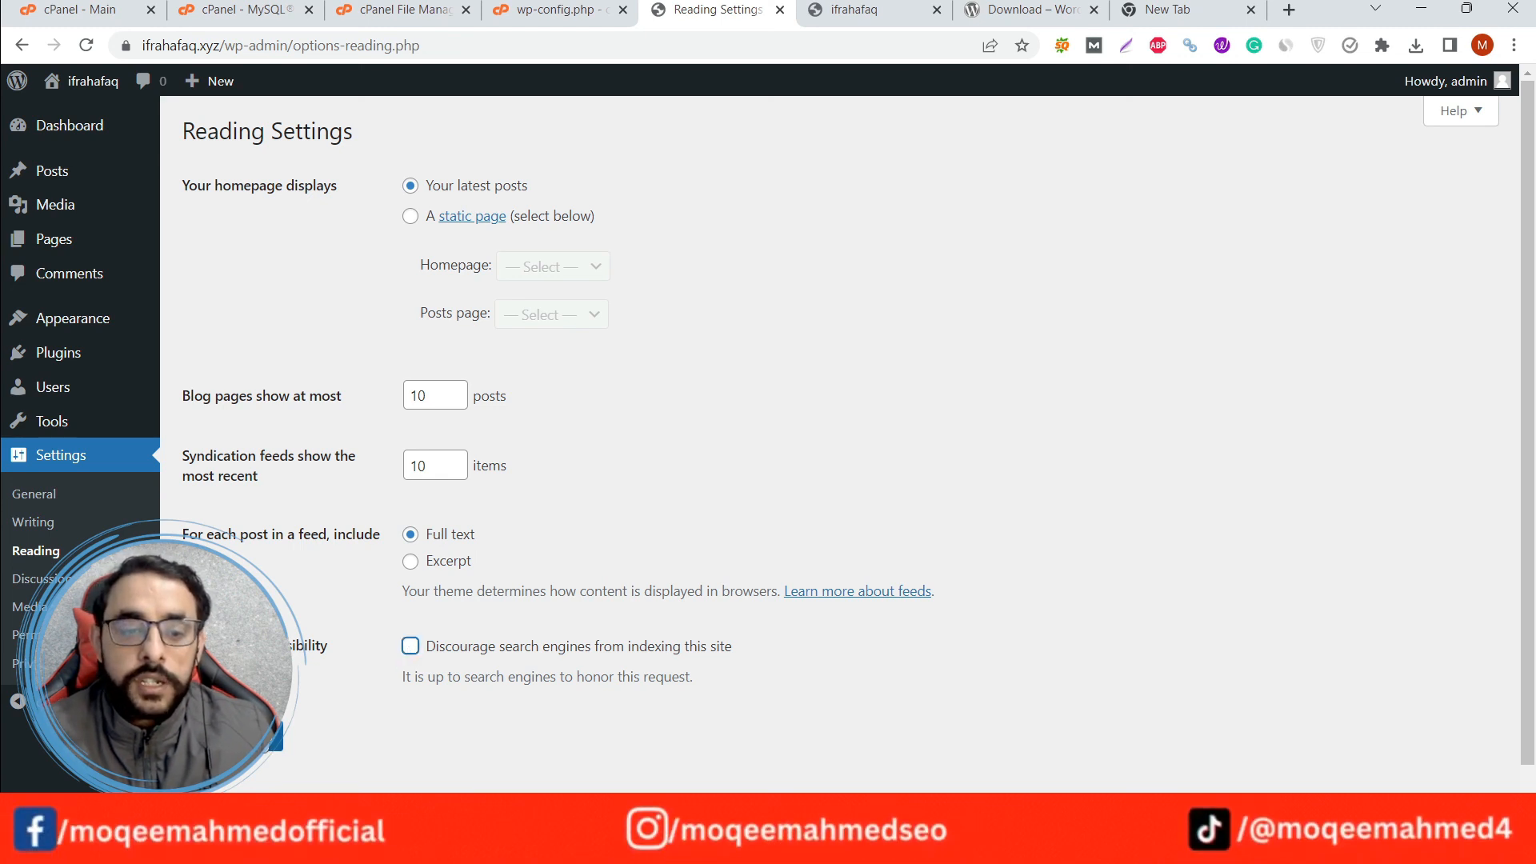